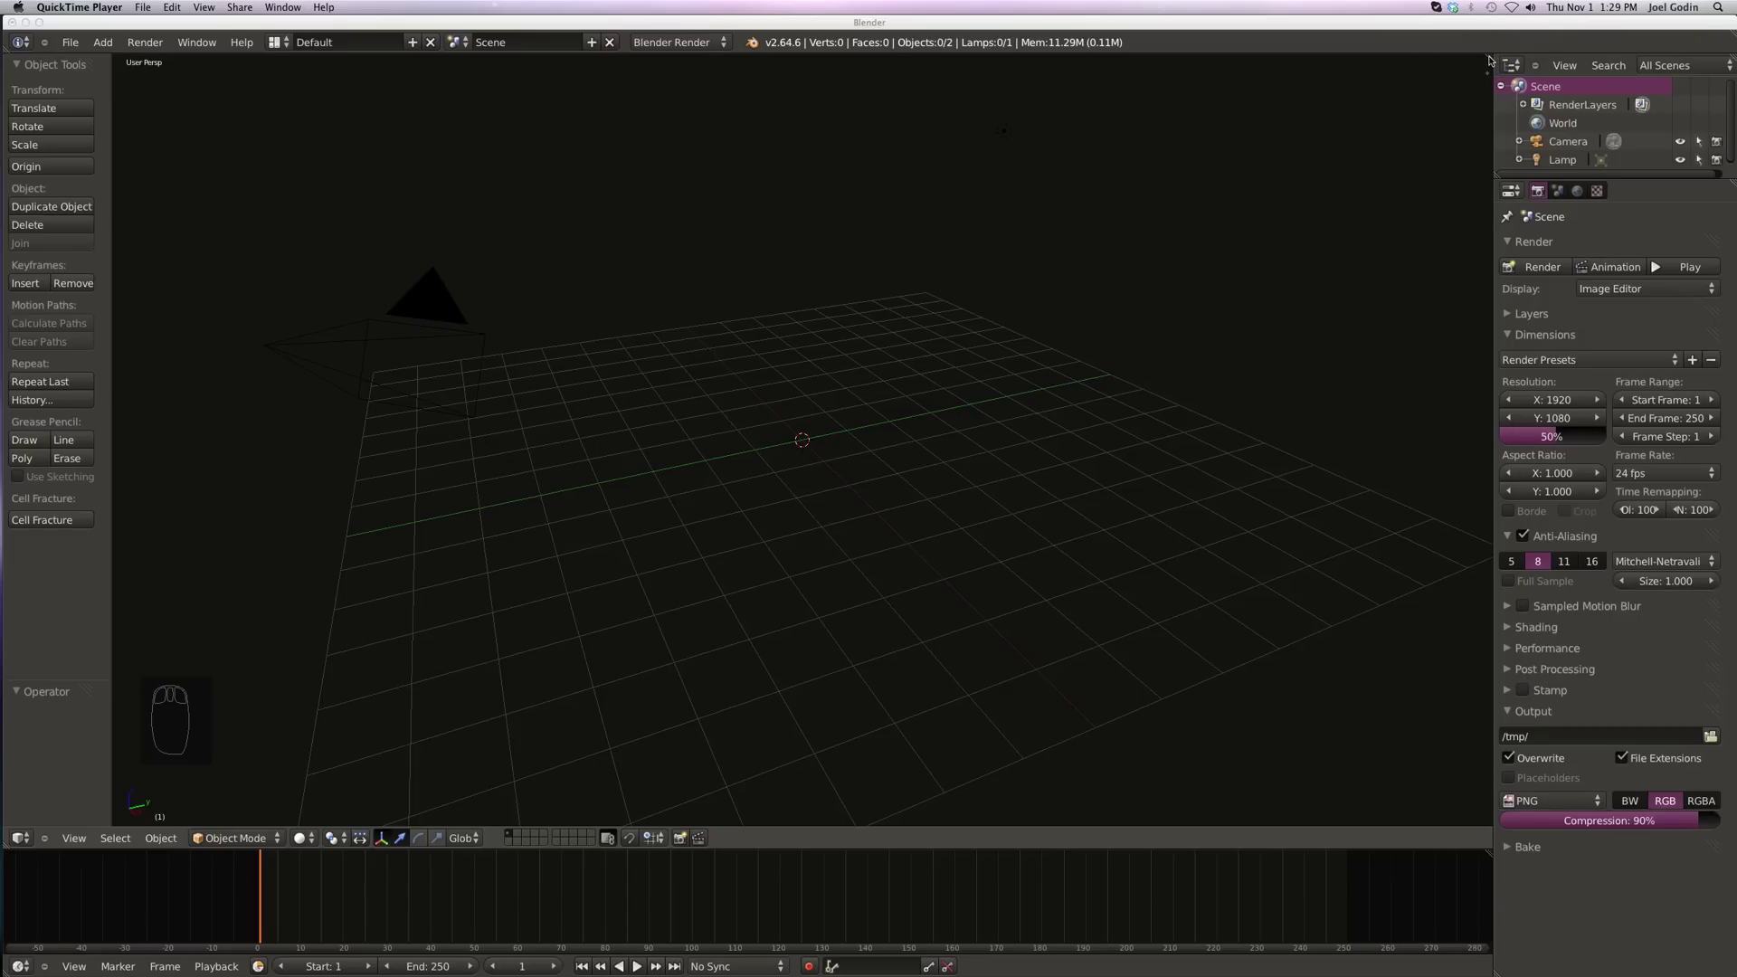
# Step: Split the 3D viewport into two stacked areas and change the upper area's editor type
pyautogui.moveTo(1489, 59); pyautogui.dragTo(1357, 407)
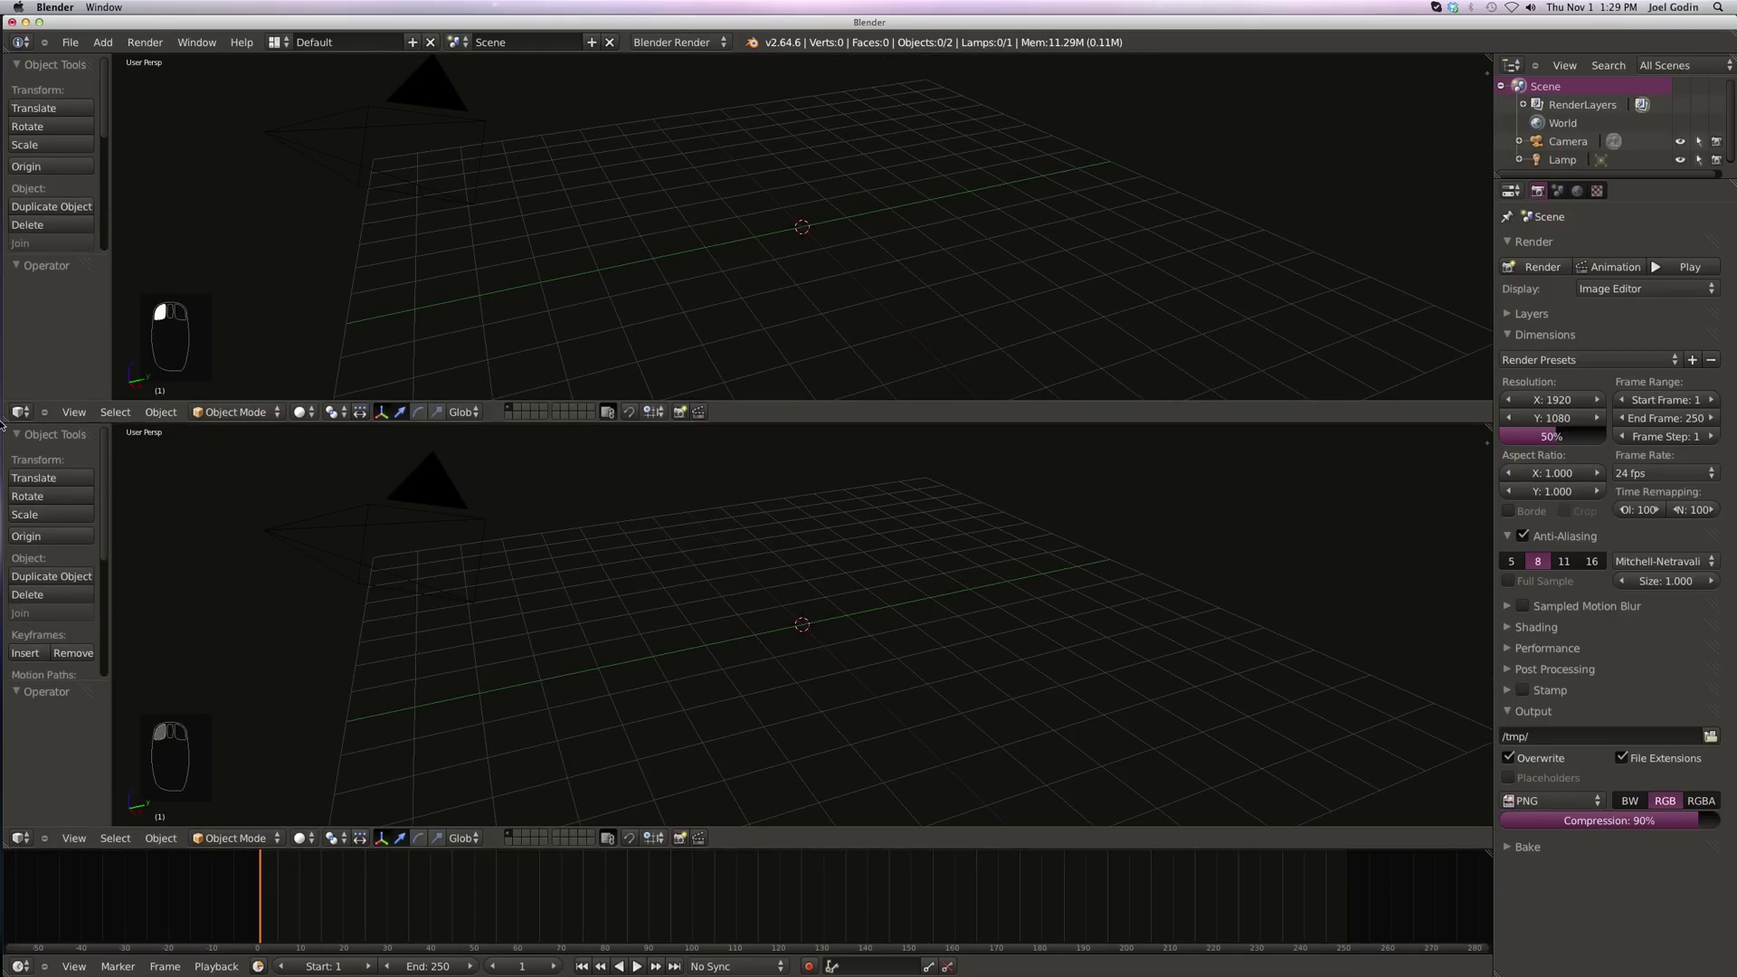
pyautogui.click(20, 414)
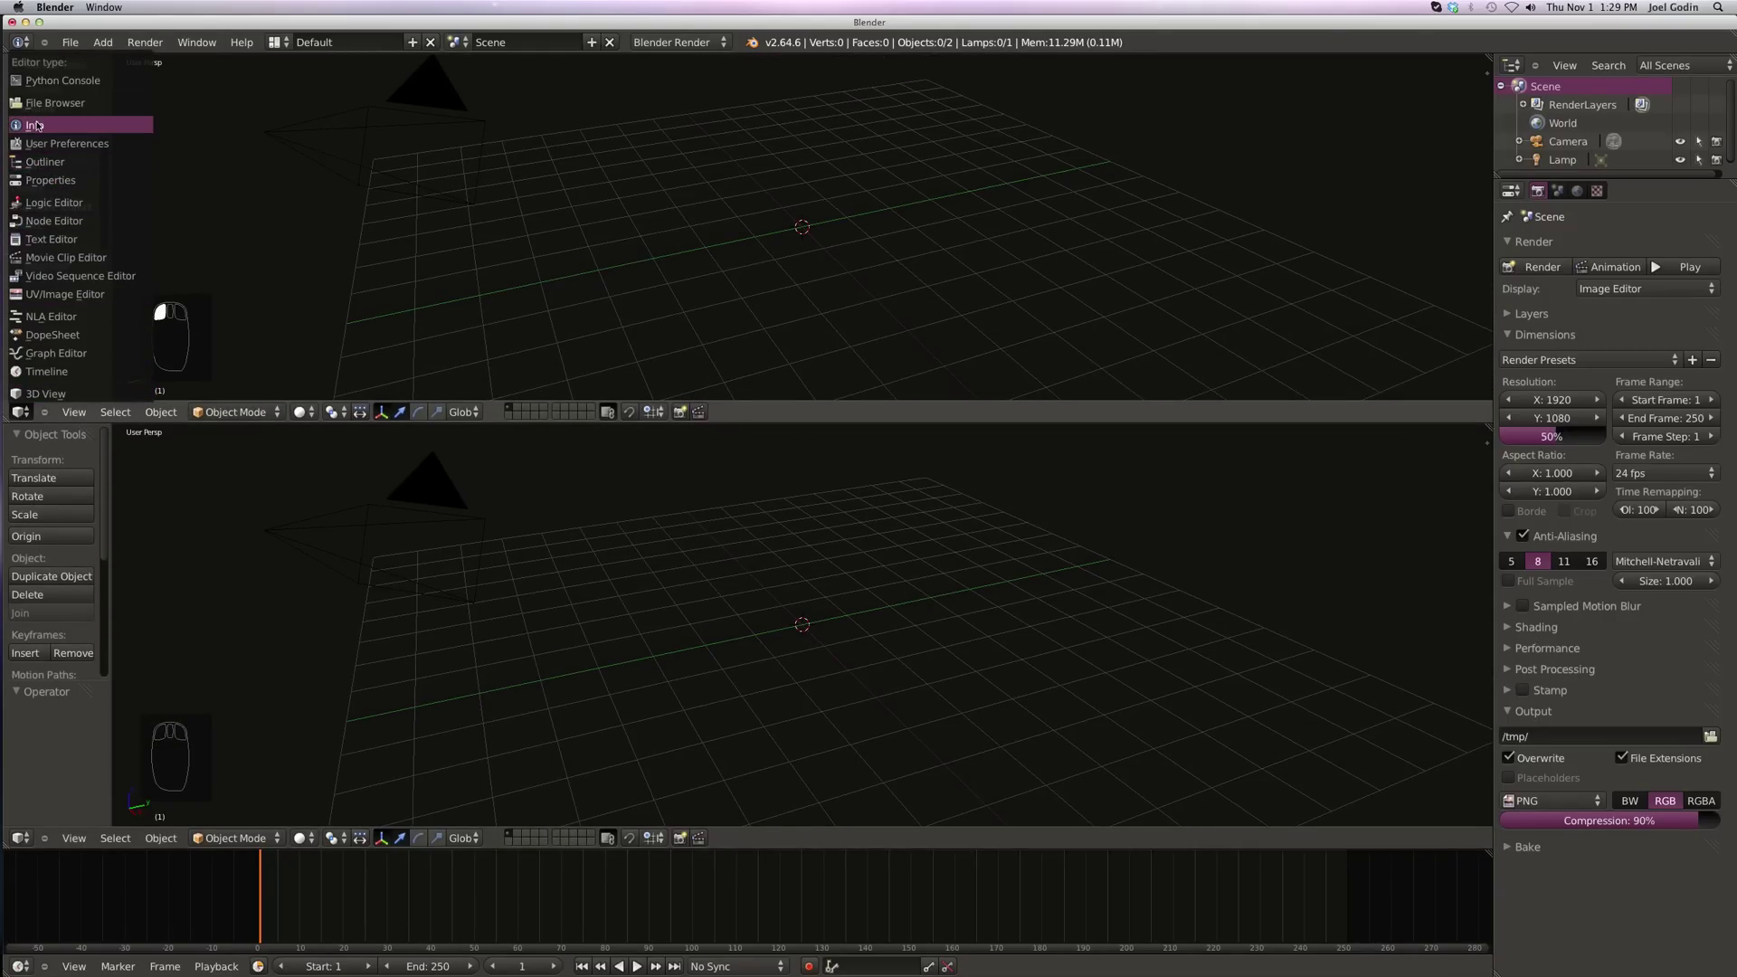
# Step: Make the upper area a Text Editor and start Text > Open Text Block
pyautogui.click(51, 241)
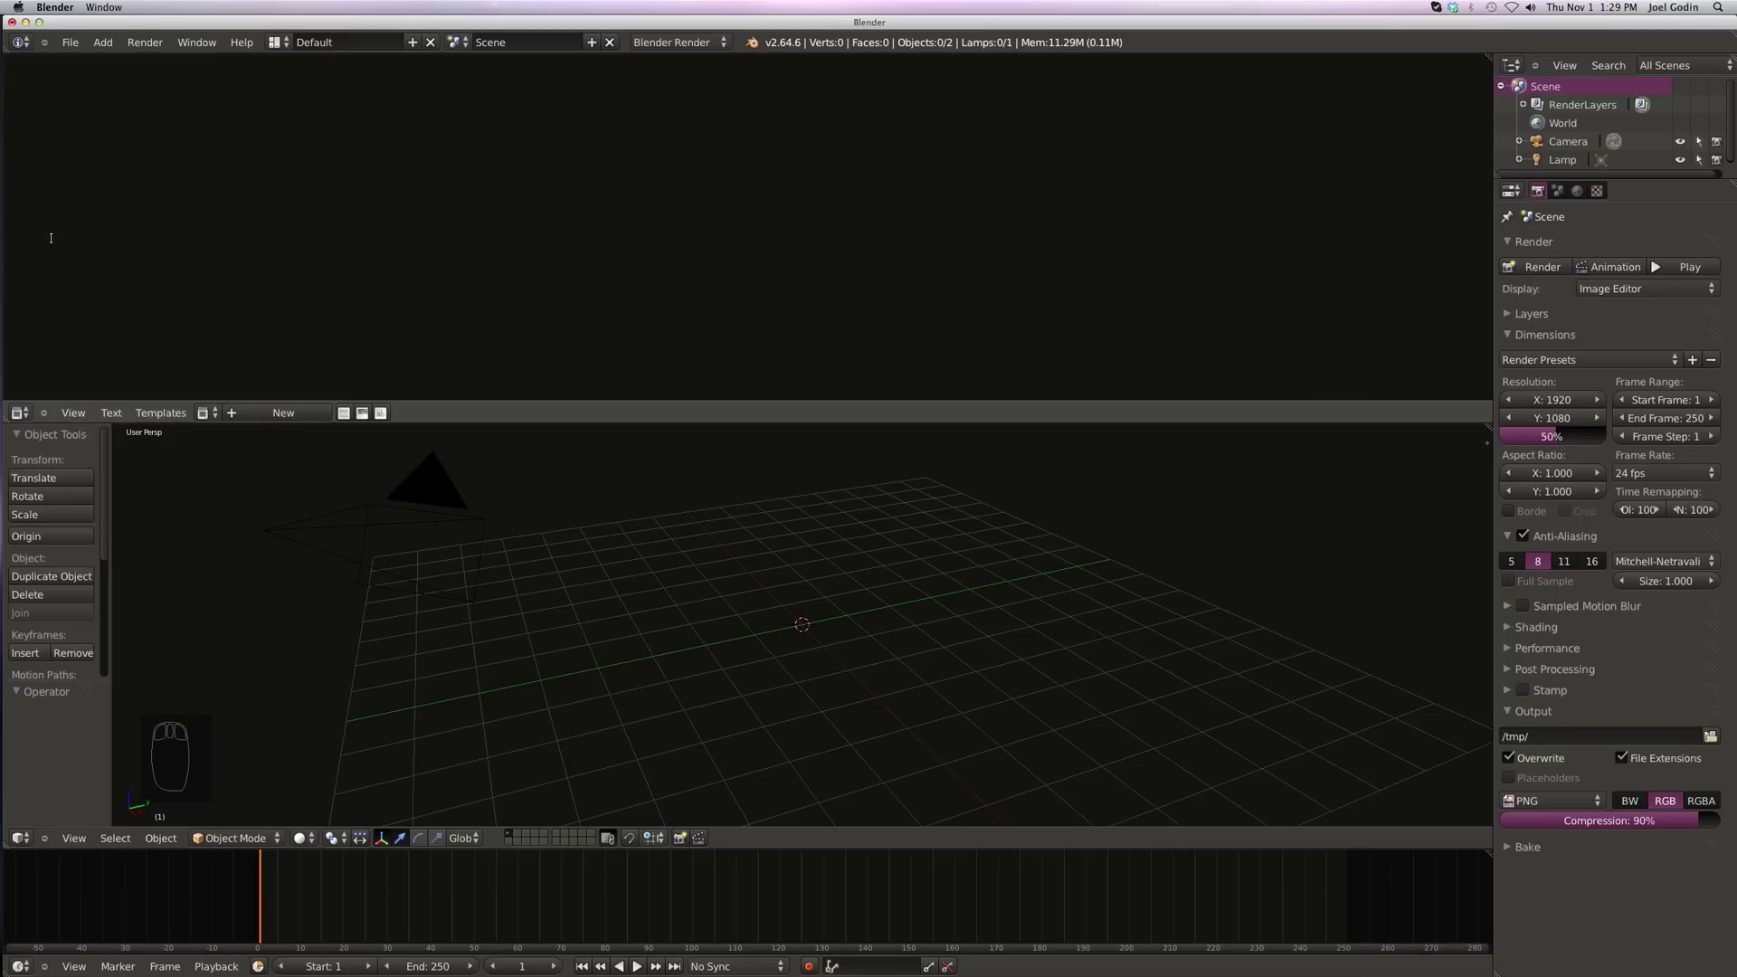
pyautogui.click(204, 412)
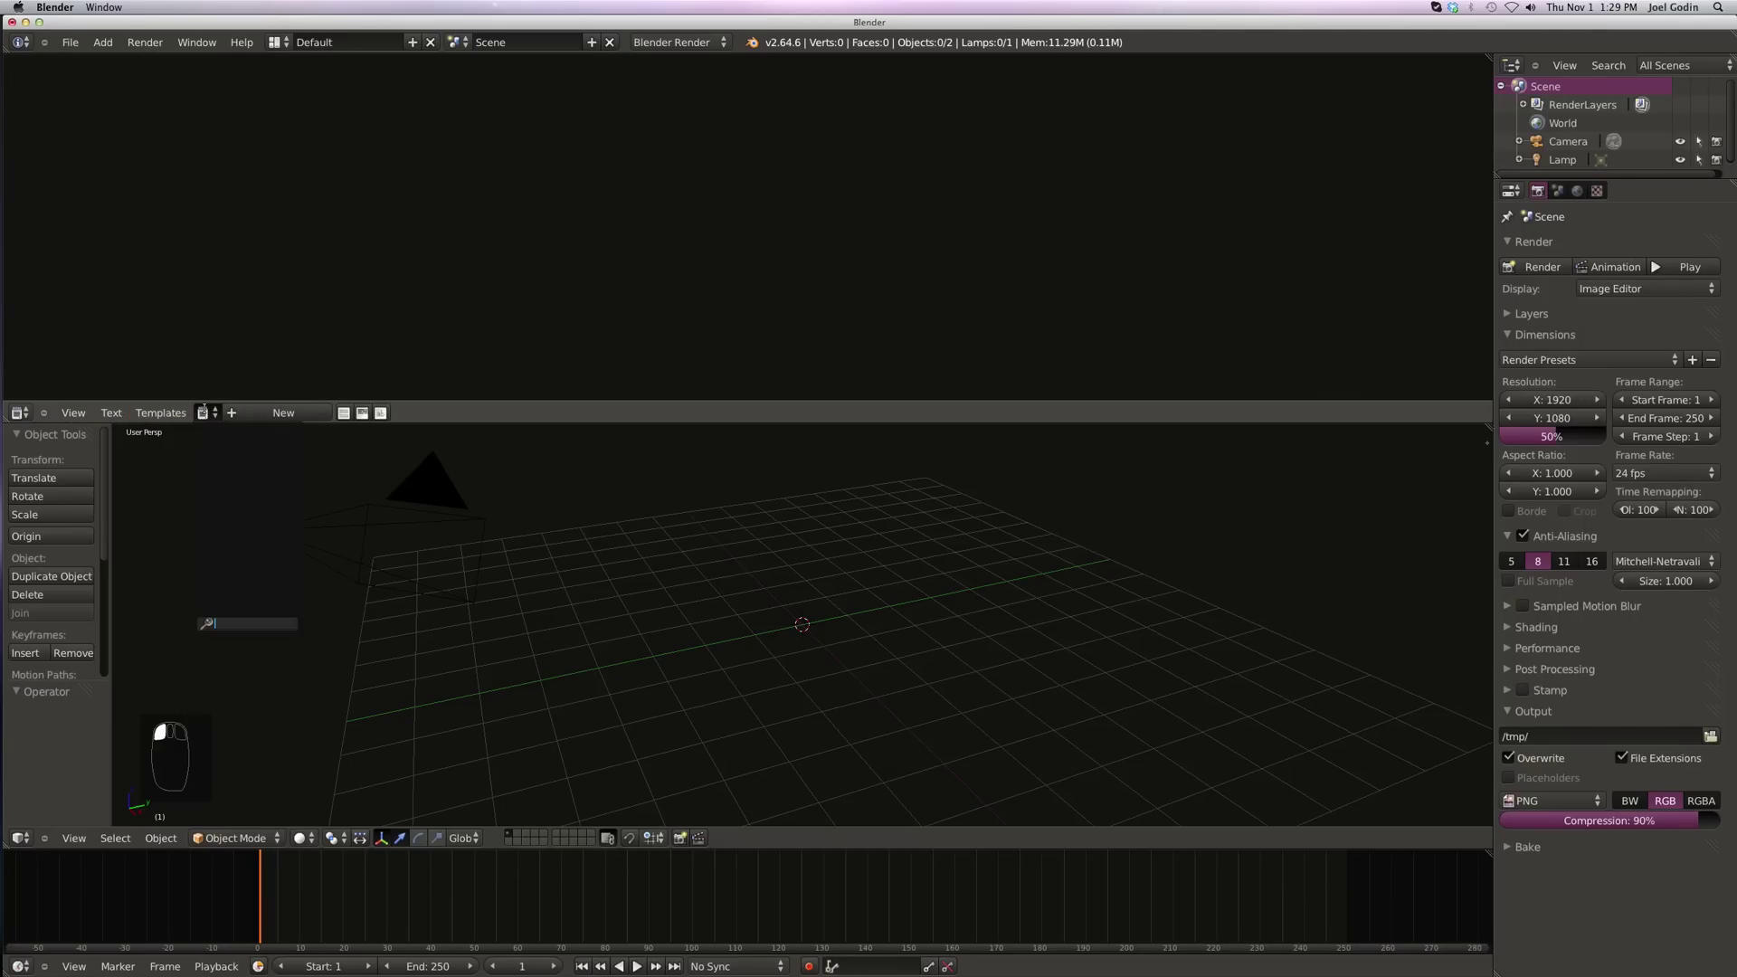
pyautogui.click(111, 414)
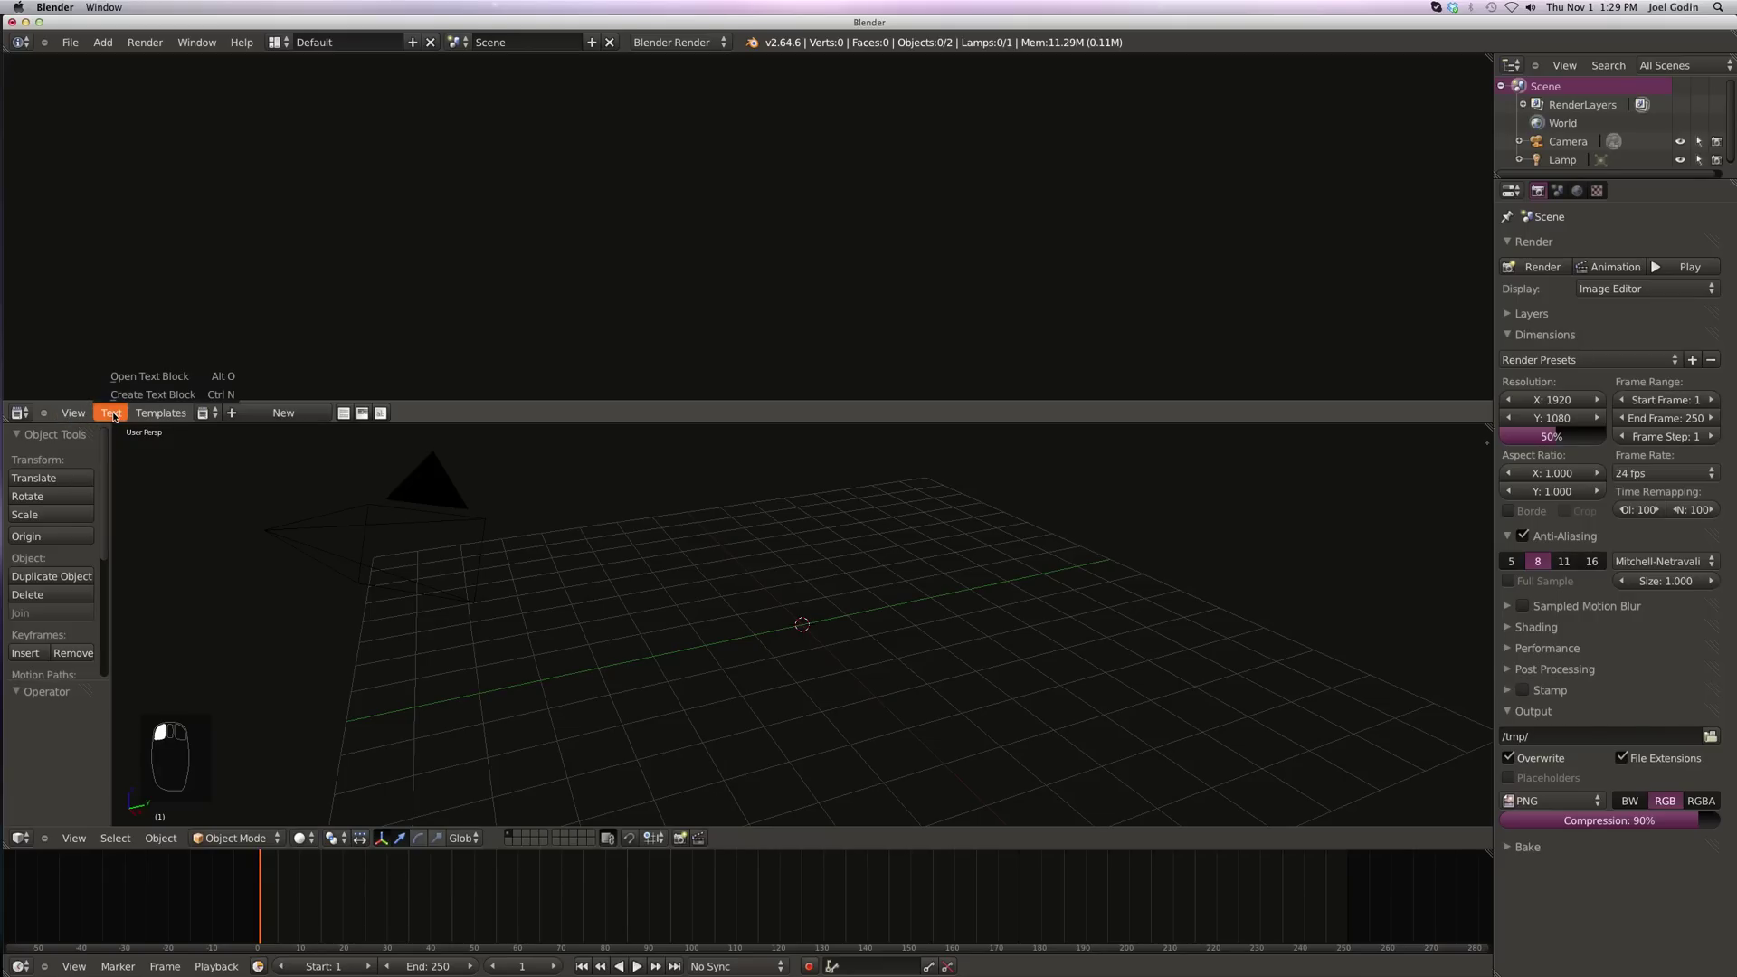
pyautogui.click(163, 377)
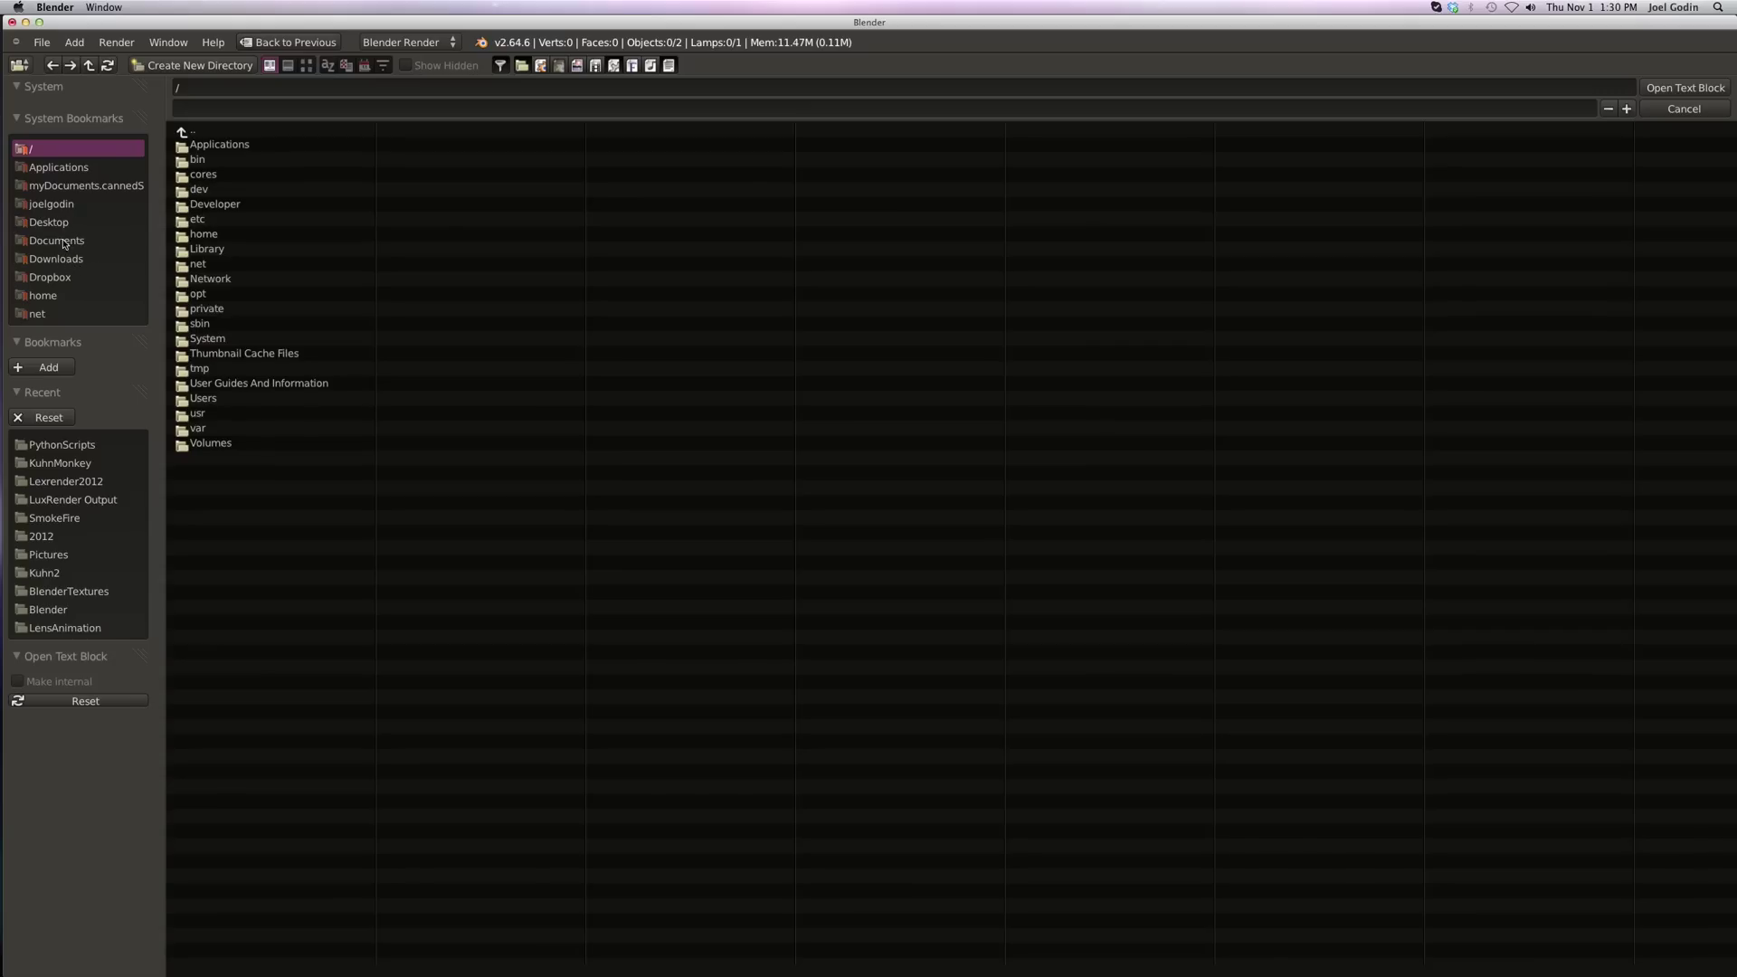
# Step: Browse to Applications/Blender/PythonScripts and open add_Window.py in the text editor
pyautogui.click(54, 206)
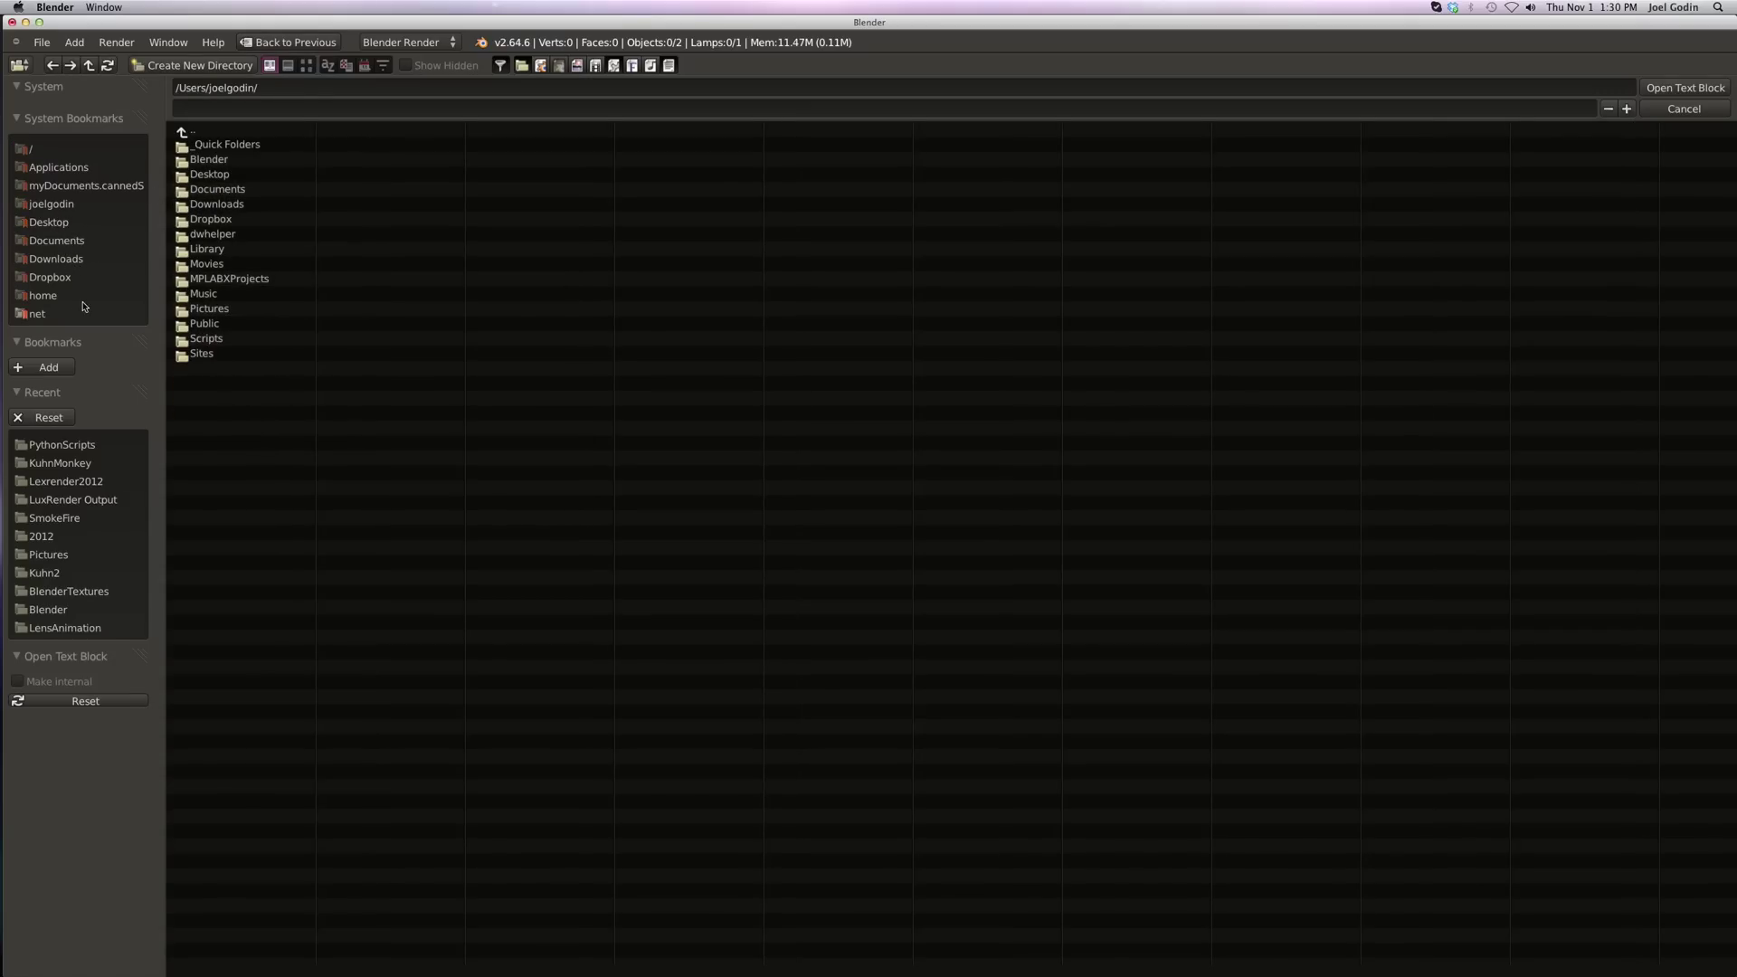
pyautogui.click(57, 167)
pyautogui.click(231, 362)
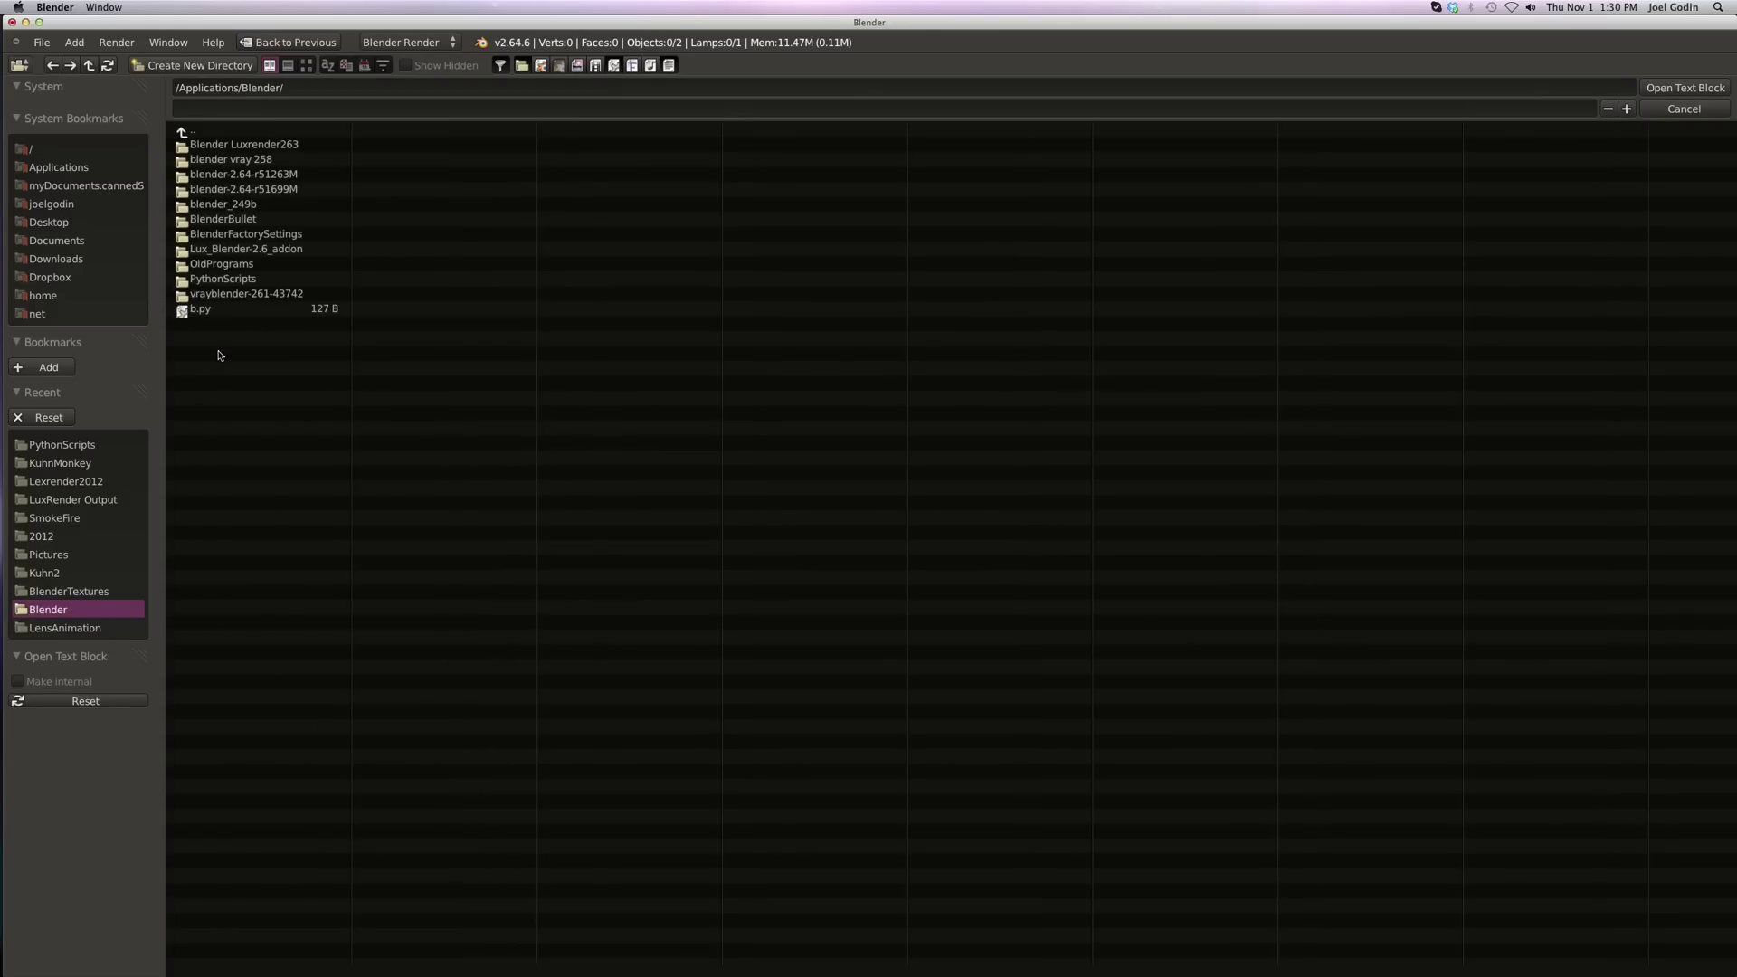
pyautogui.click(219, 284)
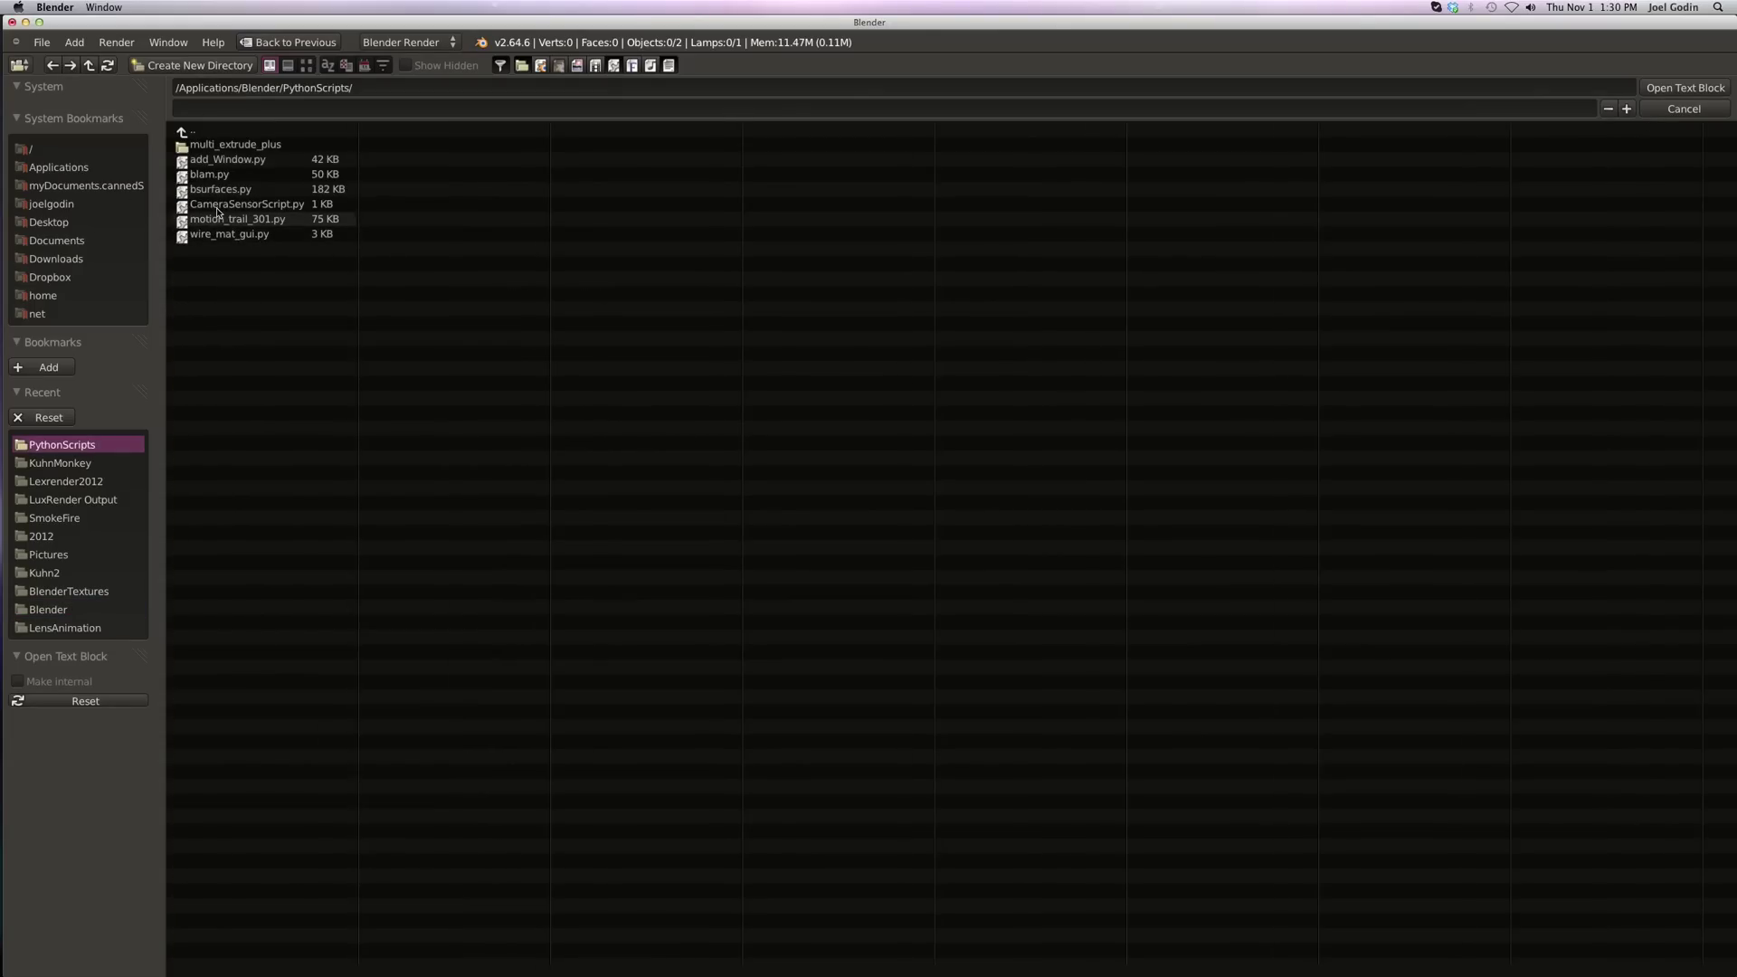
pyautogui.click(226, 162)
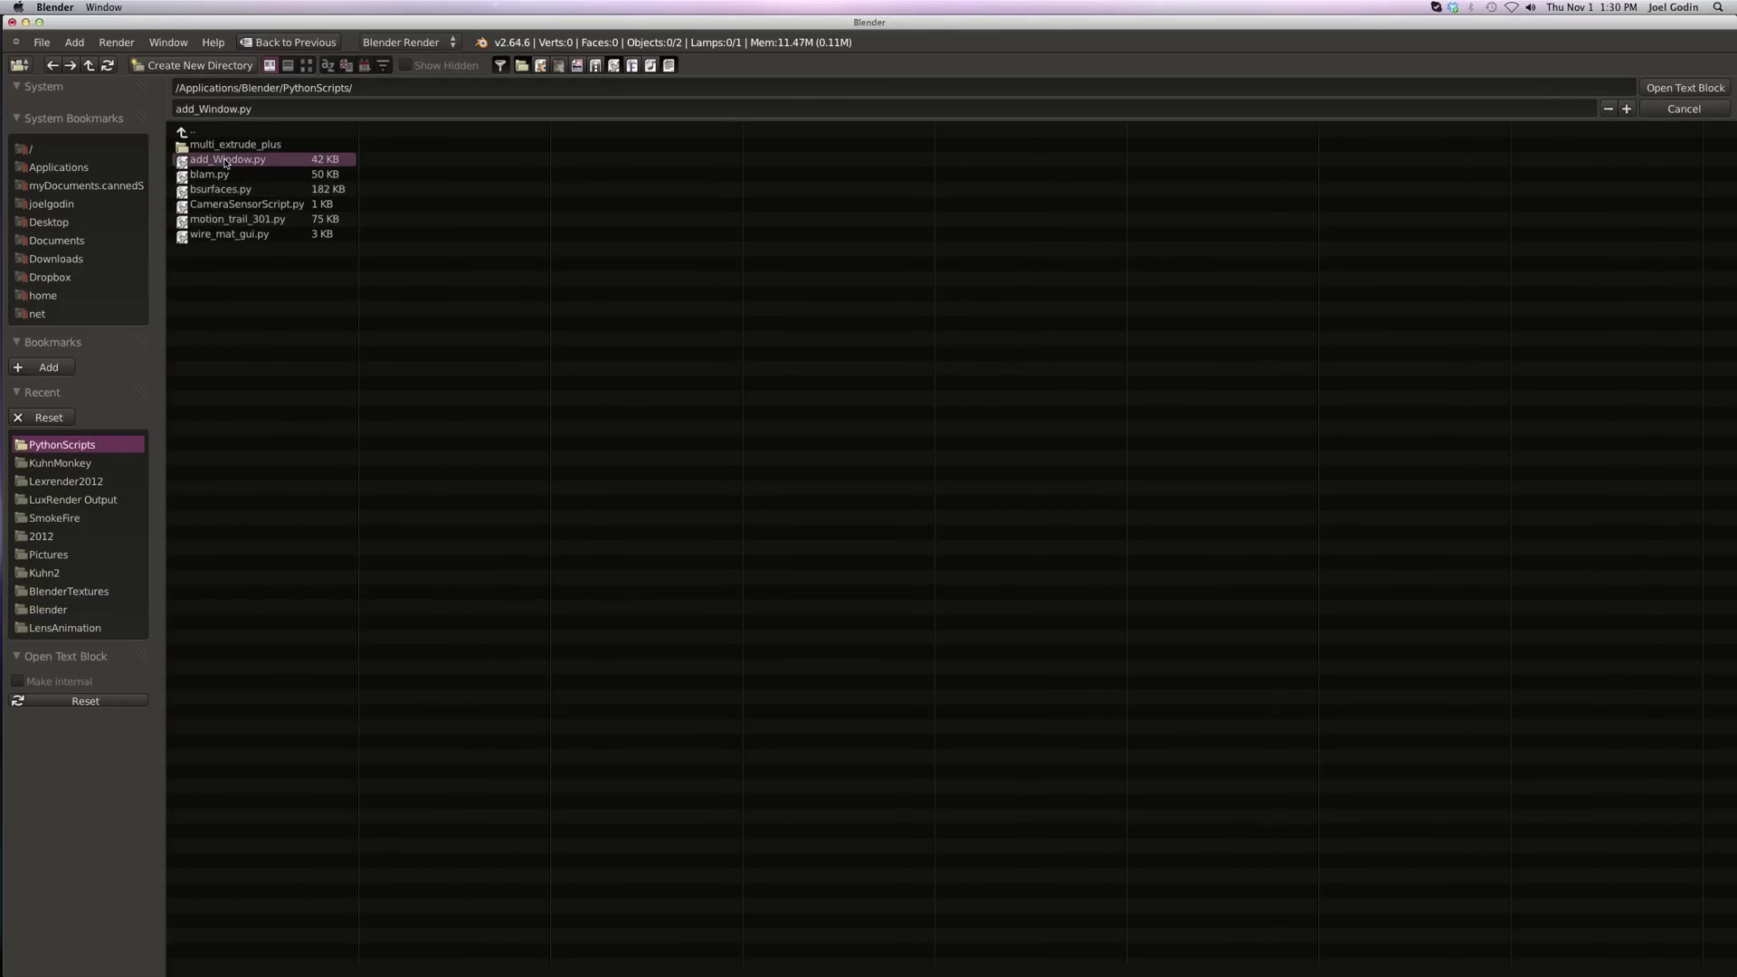
pyautogui.click(1684, 87)
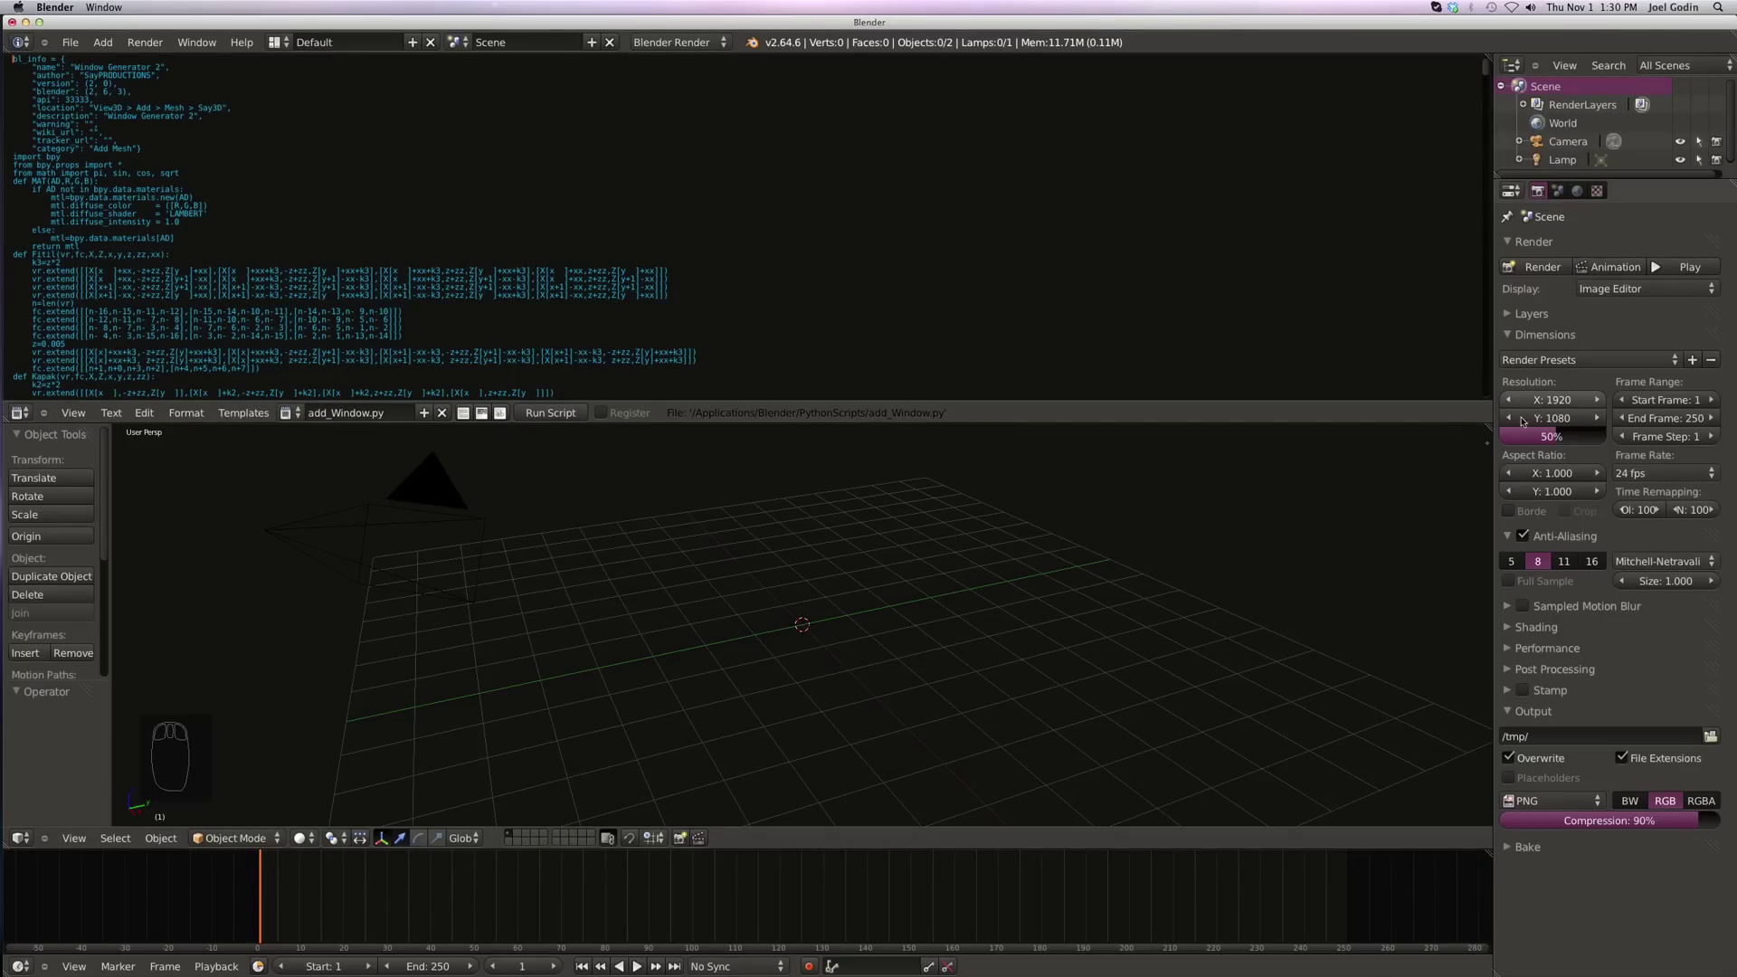
# Step: Join the Text Editor area back into the 3D viewport
pyautogui.moveTo(1491, 425); pyautogui.dragTo(610, 340)
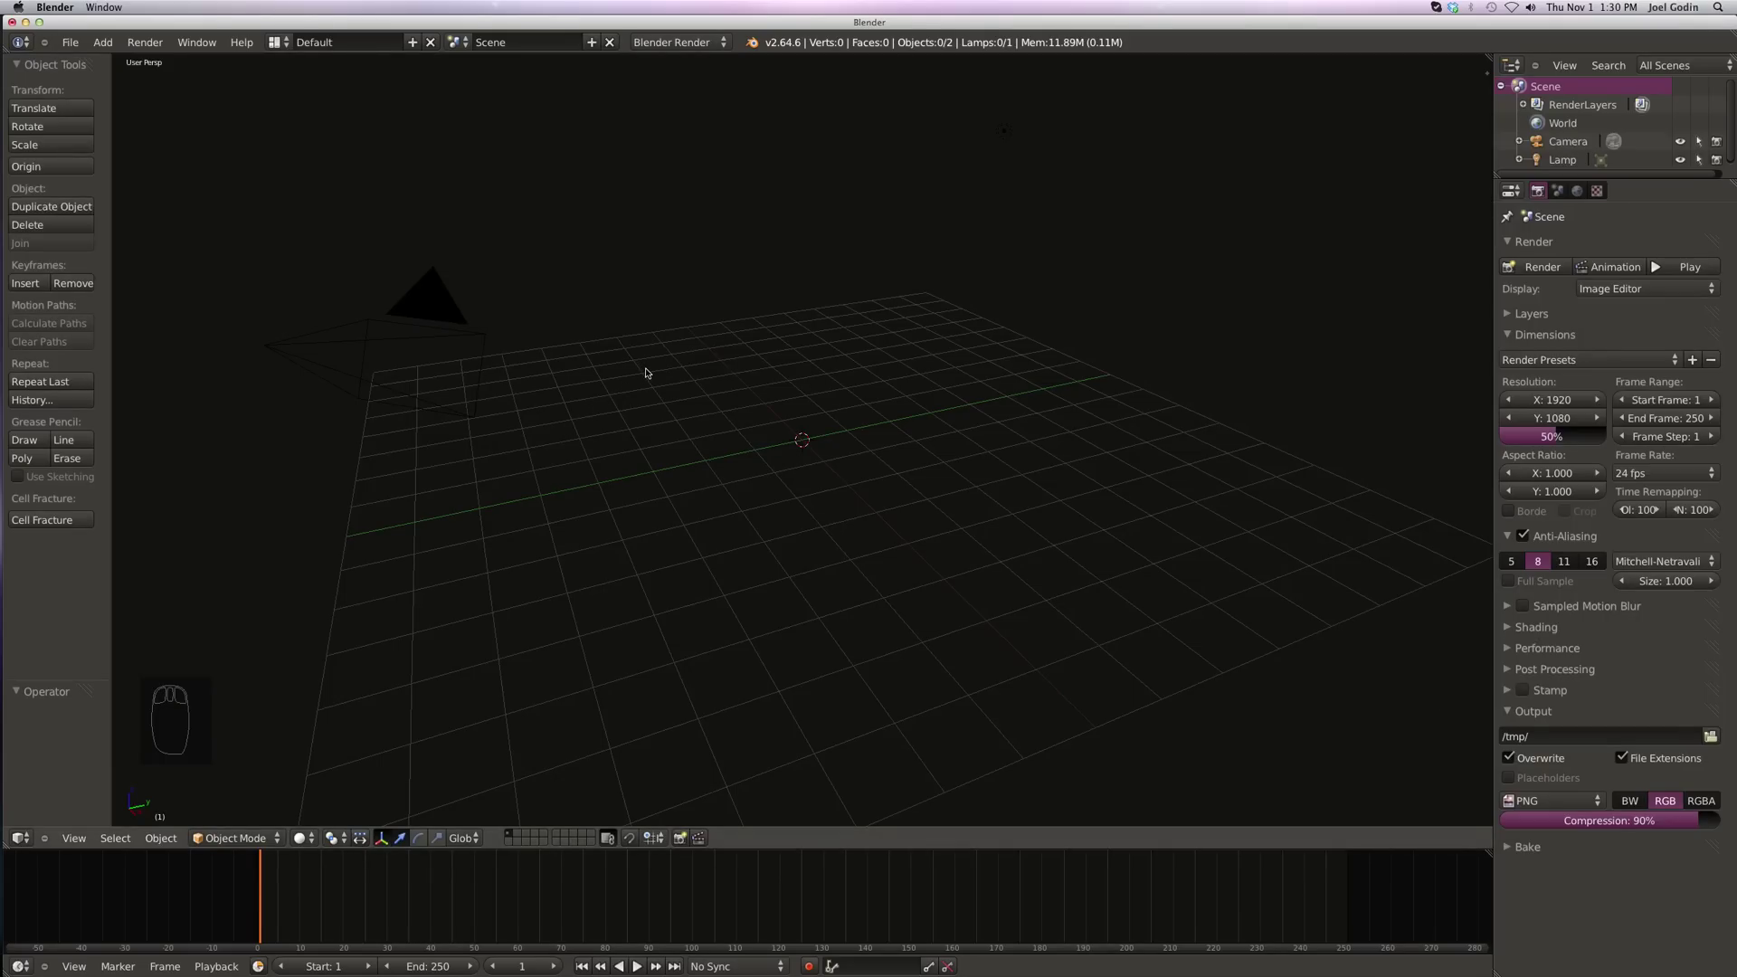
pyautogui.press('space')
# Step: Add a Window mesh from the Space add menu
pyautogui.press('space')
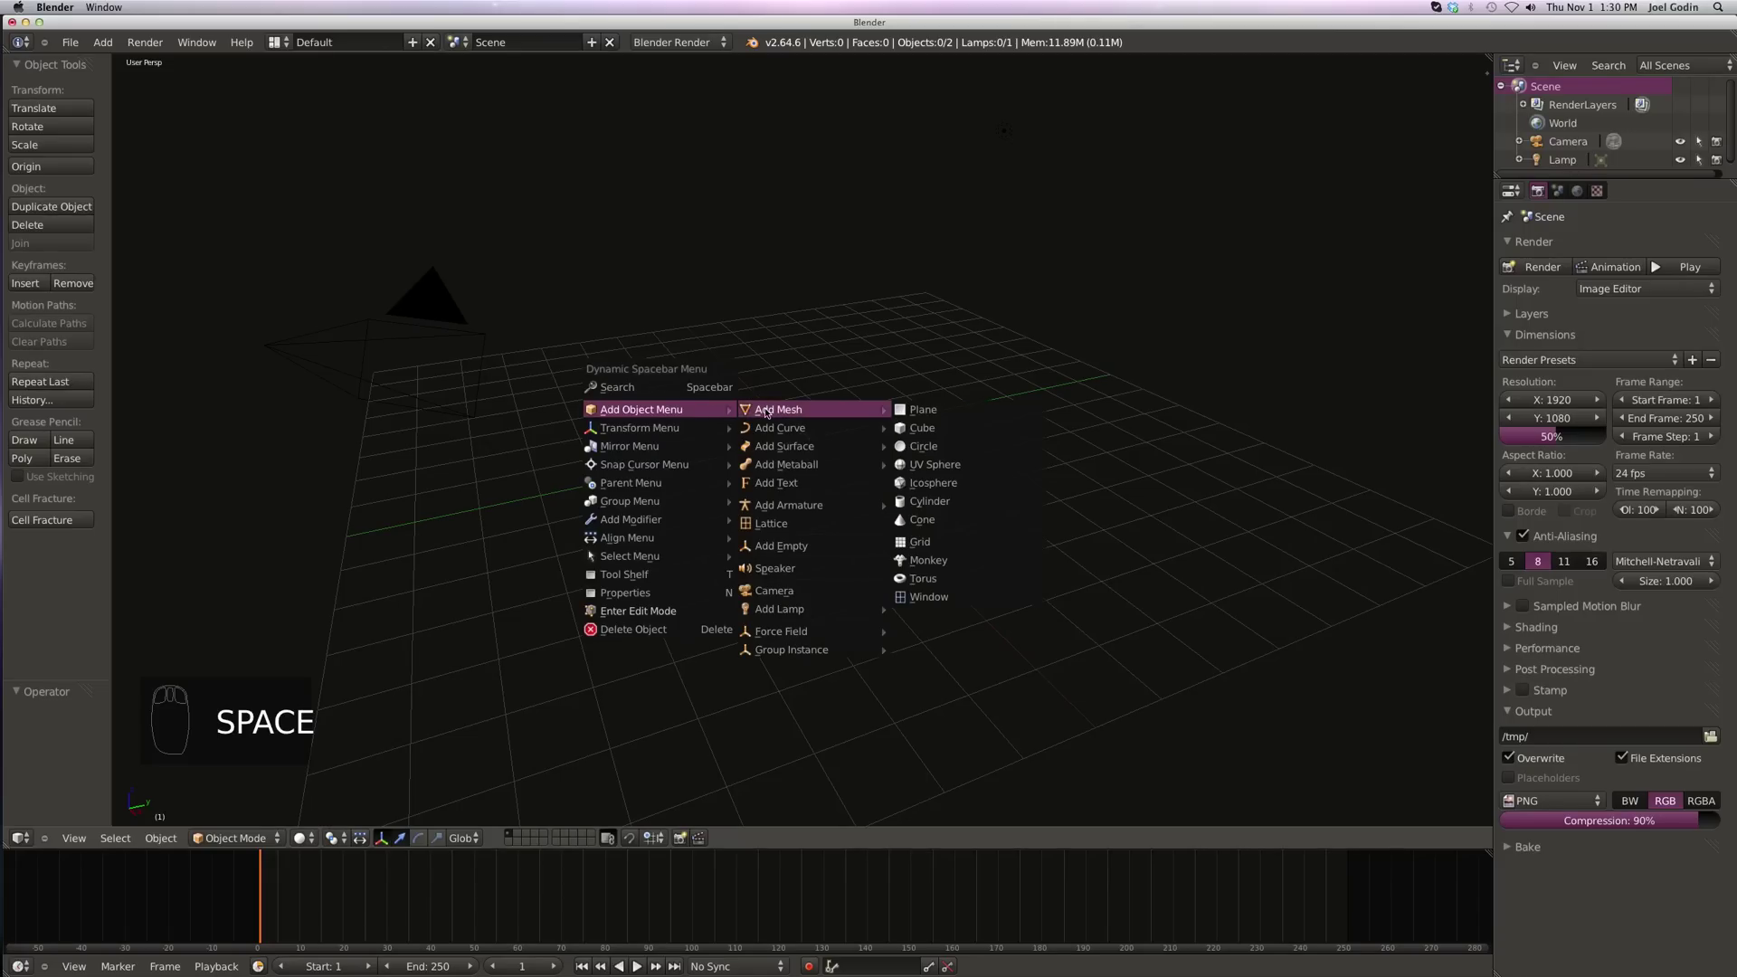
pyautogui.click(933, 599)
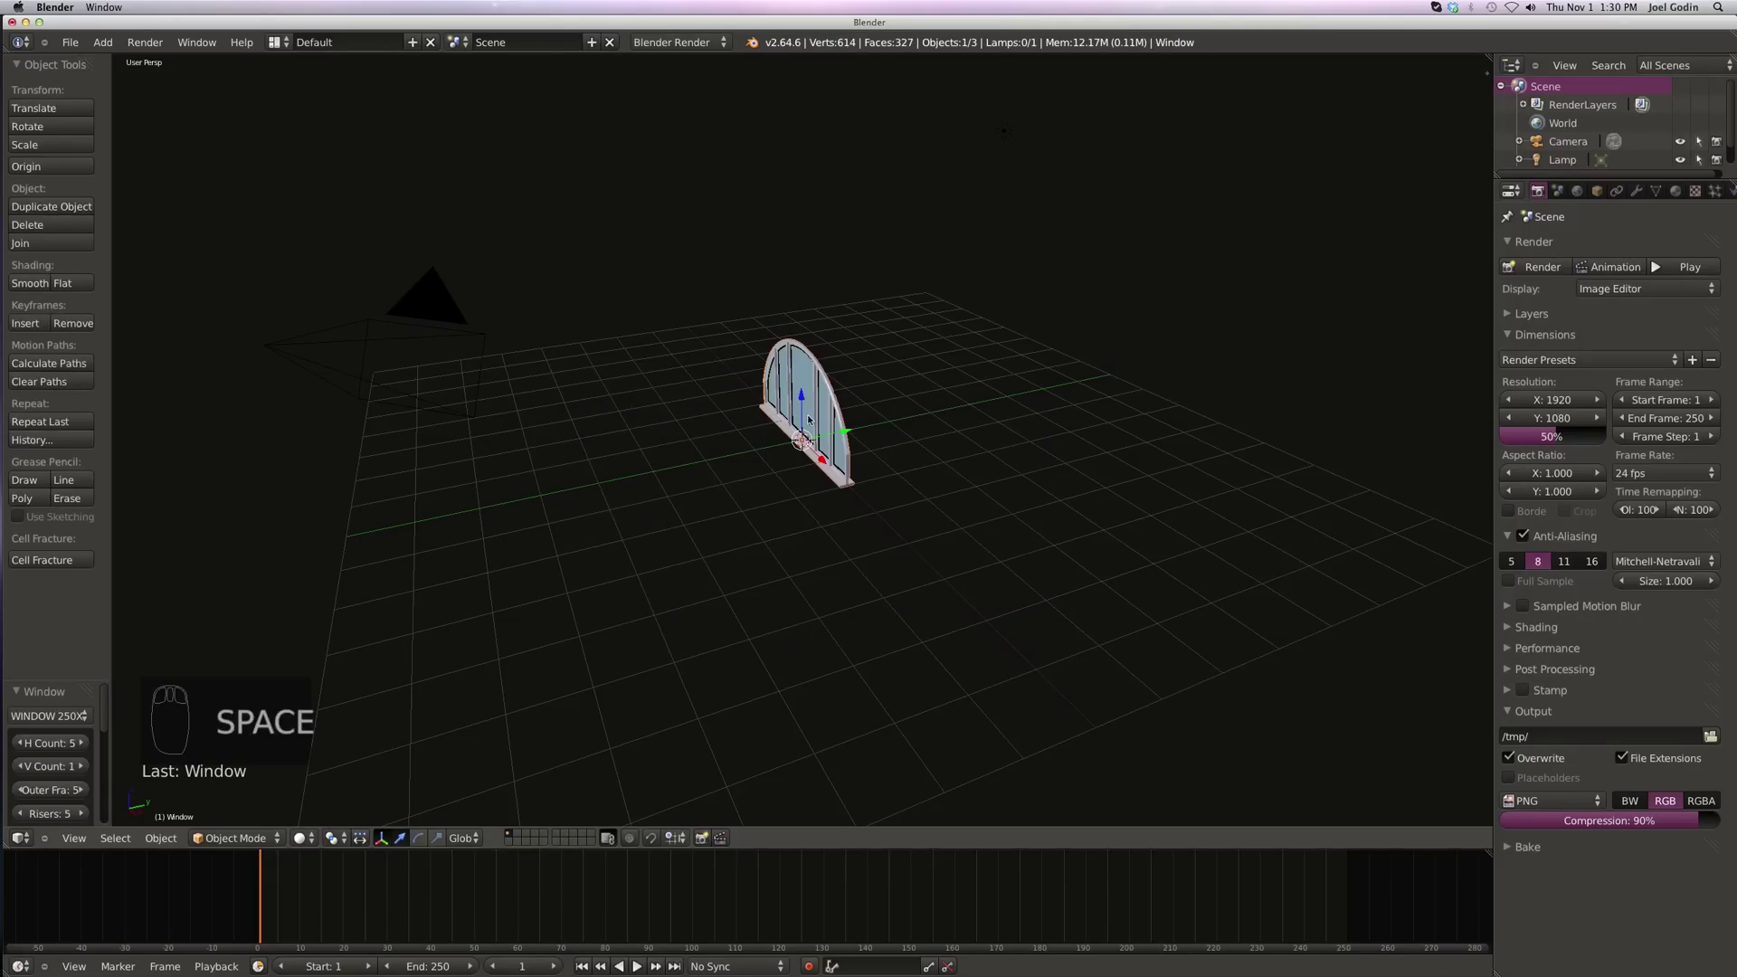
pyautogui.moveTo(931, 599)
pyautogui.mouseDown(button='middle')
pyautogui.moveTo(901, 414)
pyautogui.moveTo(824, 400)
pyautogui.moveTo(692, 453)
pyautogui.moveTo(589, 337)
pyautogui.moveTo(578, 383)
pyautogui.mouseUp(button='middle')
pyautogui.scroll(2, 901, 414)
pyautogui.scroll(2, 901, 414)
pyautogui.scroll(2, 576, 383)
pyautogui.scroll(1, 823, 286)
# Step: Inspect the window frame in Edit Mode, orbiting and snapping to front view
pyautogui.press('Tab')
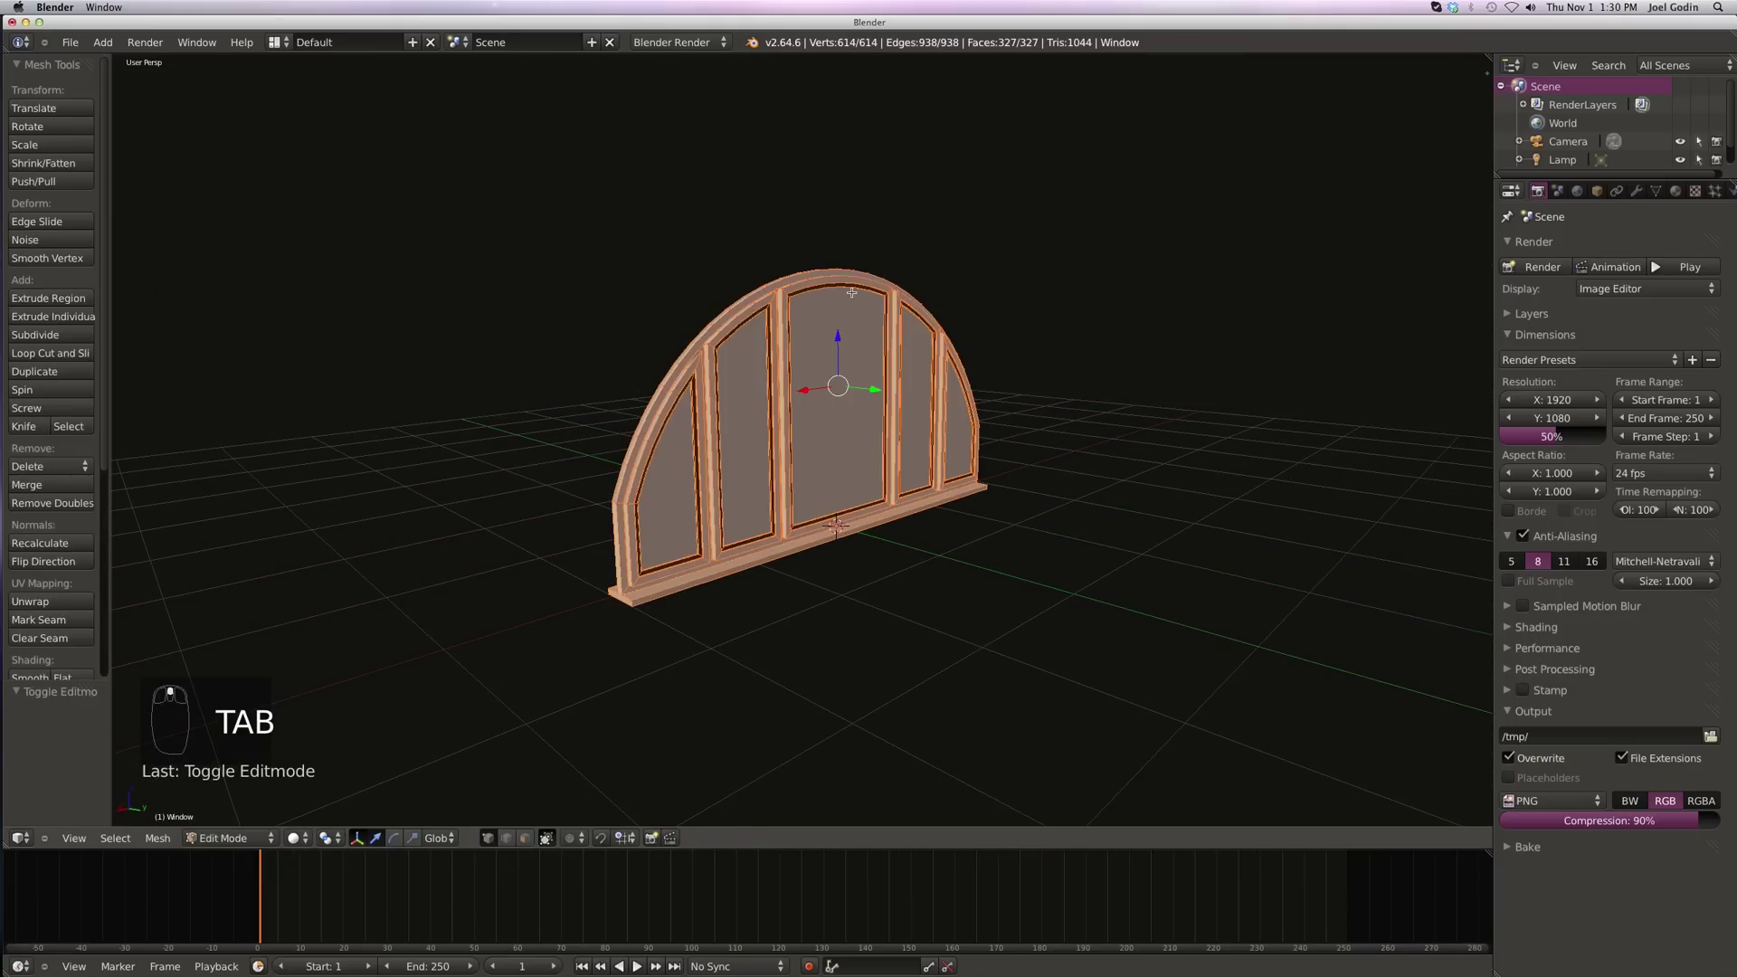
pyautogui.moveTo(803, 280)
pyautogui.mouseDown(button='middle')
pyautogui.moveTo(797, 302)
pyautogui.moveTo(821, 274)
pyautogui.mouseUp(button='middle')
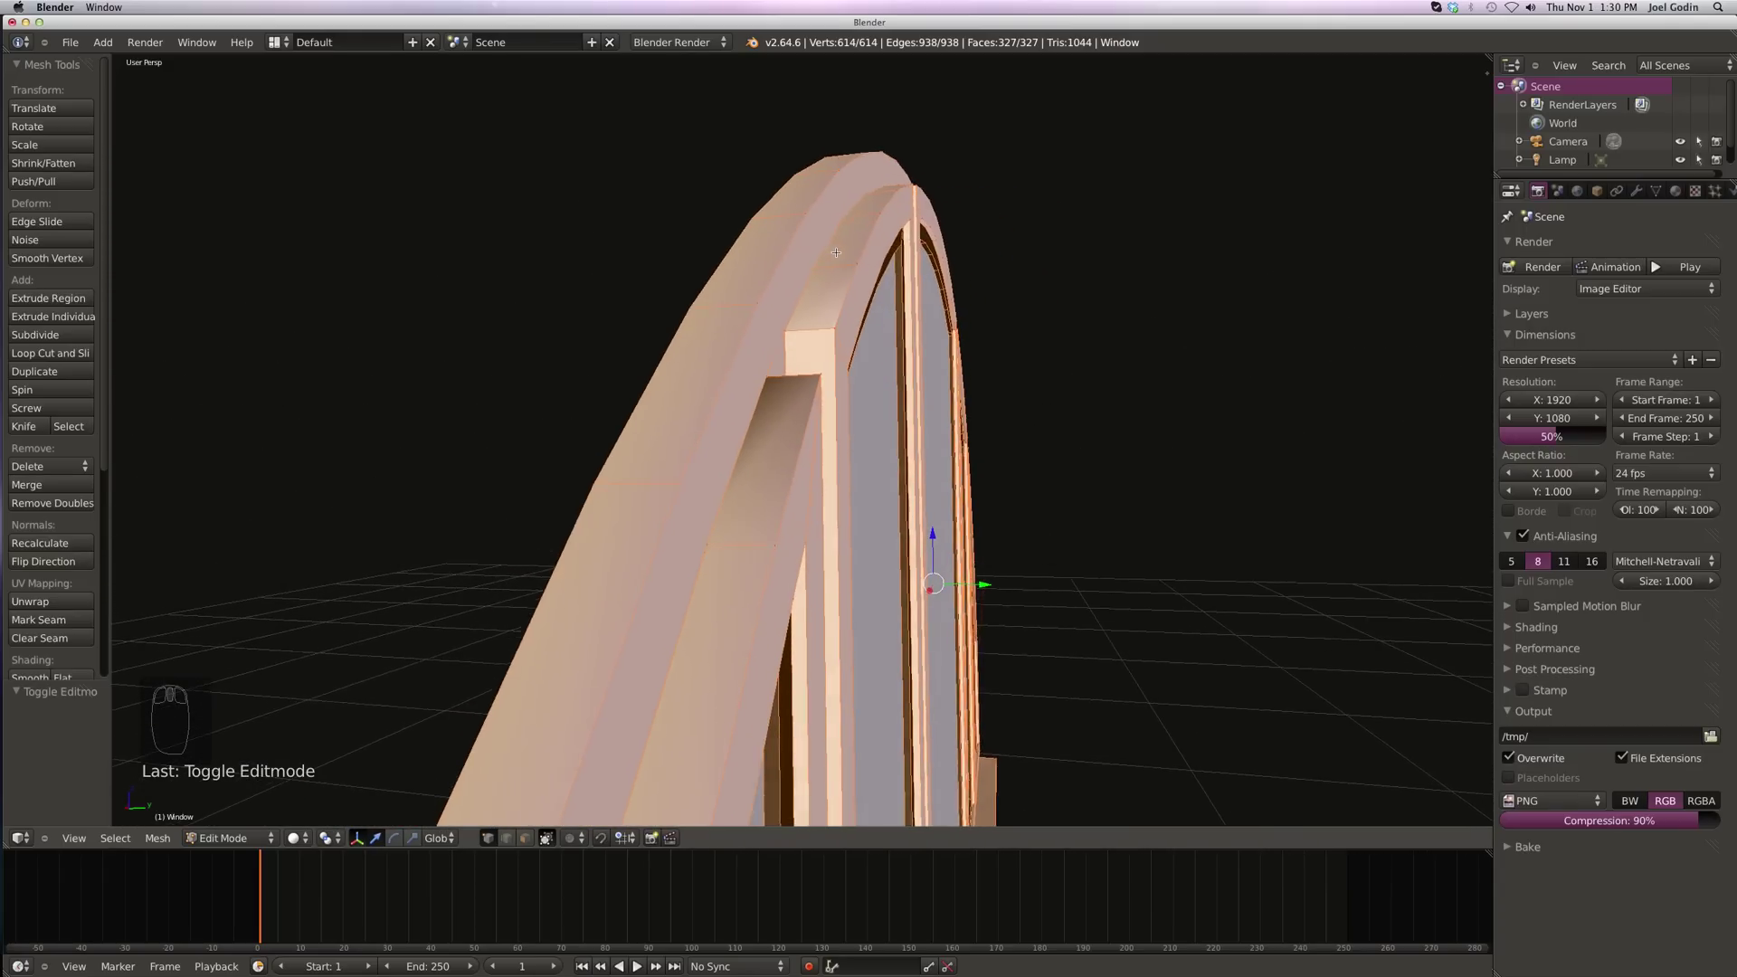
pyautogui.moveTo(822, 274)
pyautogui.mouseDown(button='middle')
pyautogui.moveTo(835, 252)
pyautogui.moveTo(757, 381)
pyautogui.mouseUp(button='middle')
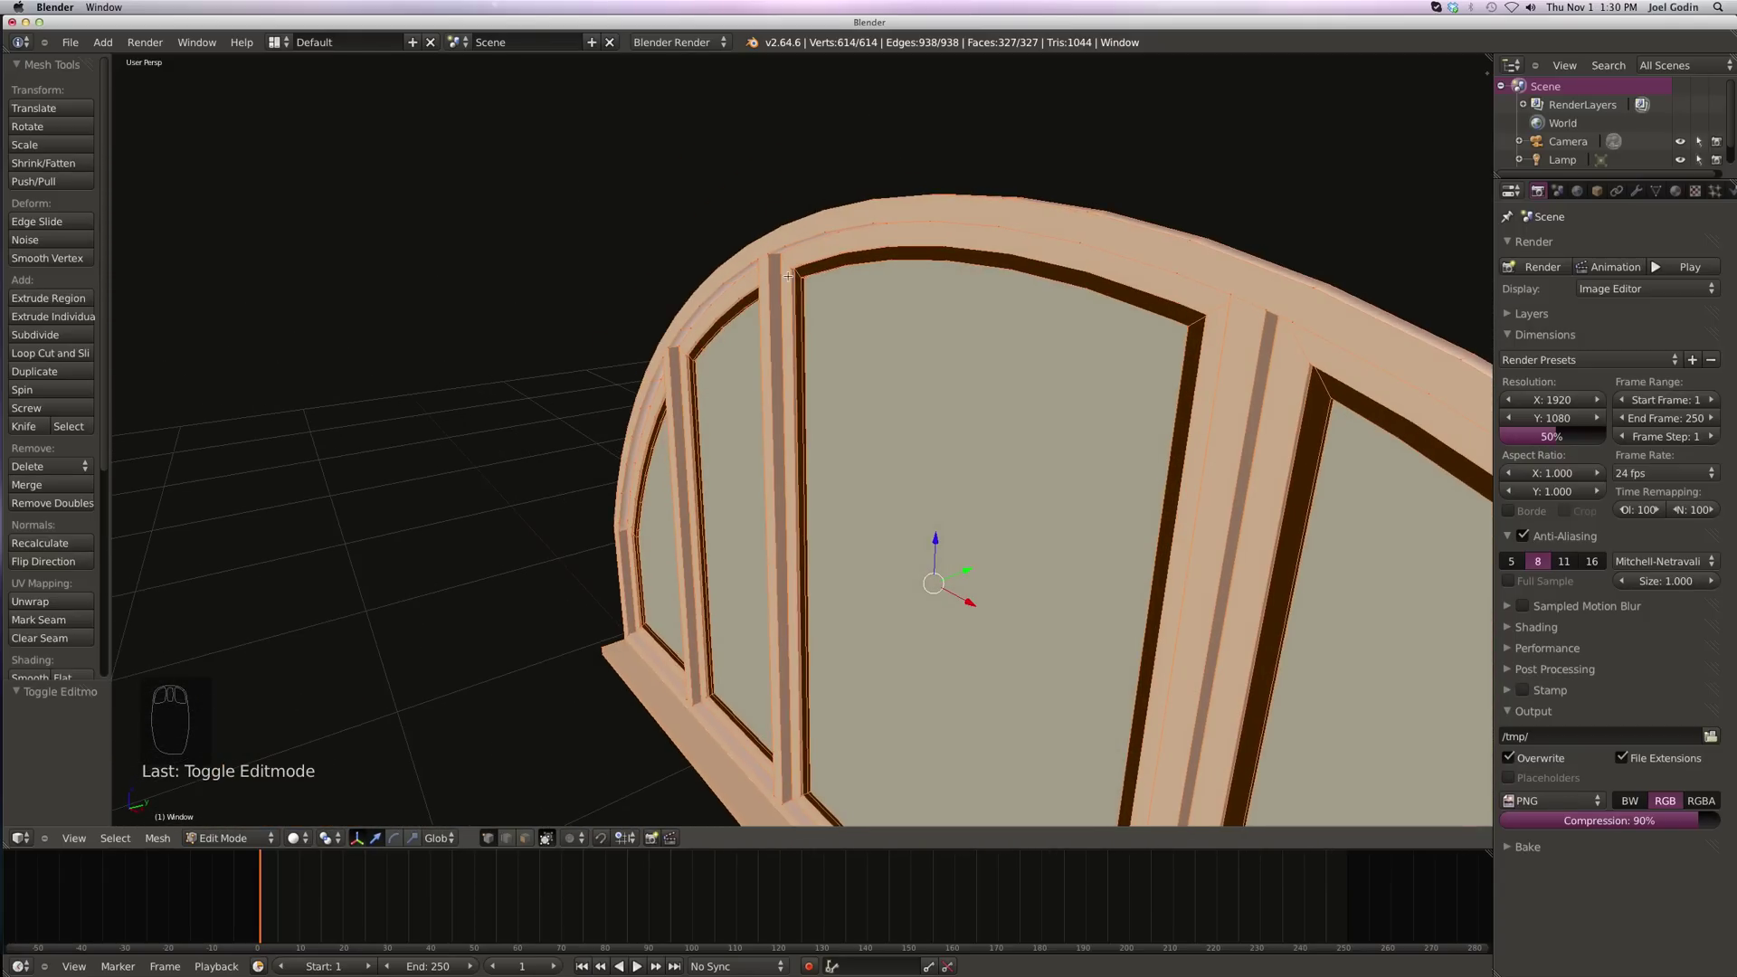
pyautogui.press('KP_1')
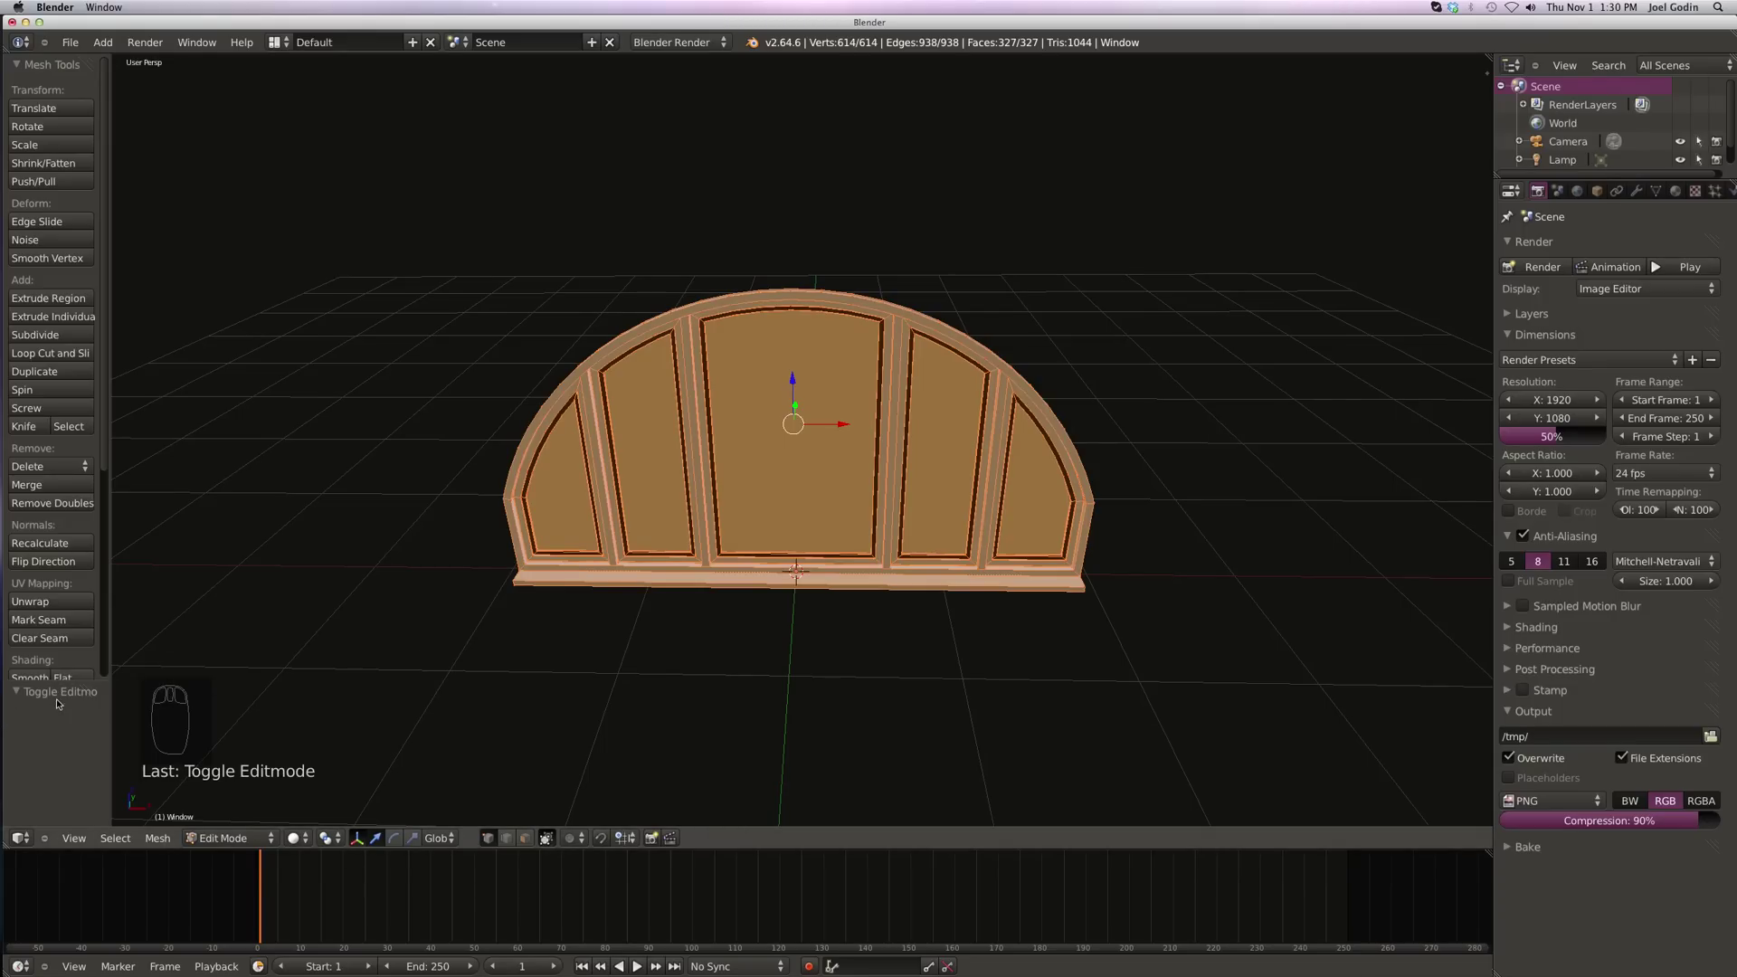
pyautogui.moveTo(61, 681); pyautogui.dragTo(75, 378)
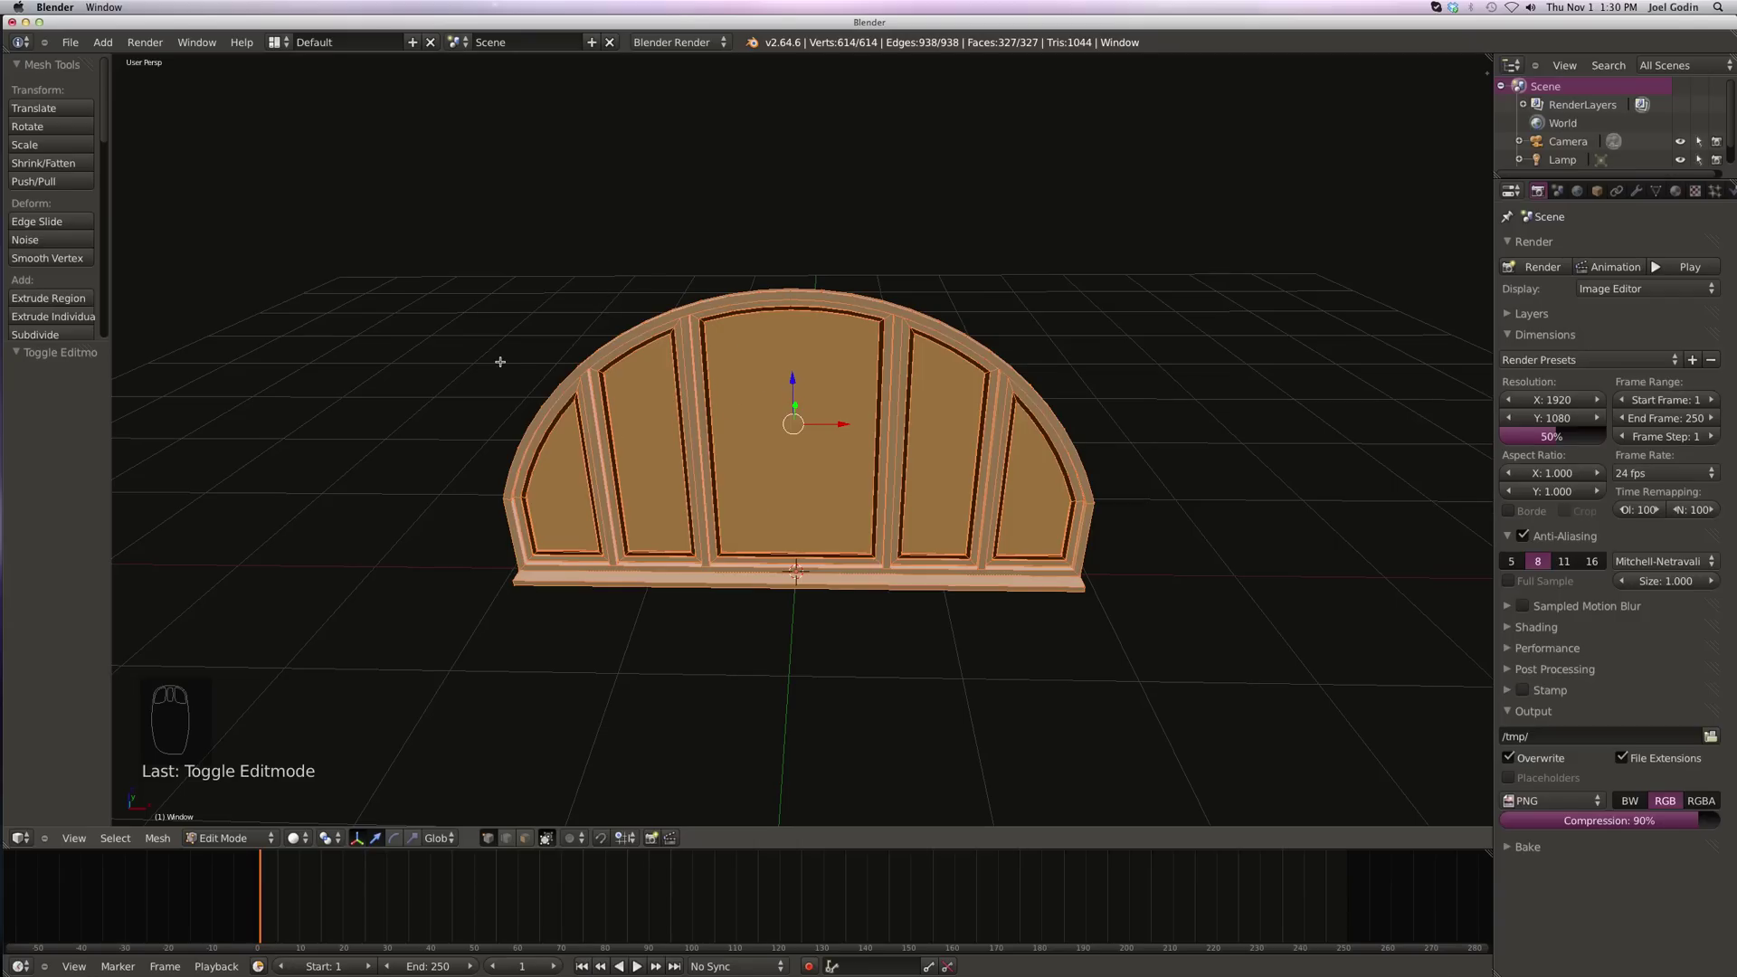
# Step: Return to Object Mode and delete the first window
pyautogui.press('Tab')
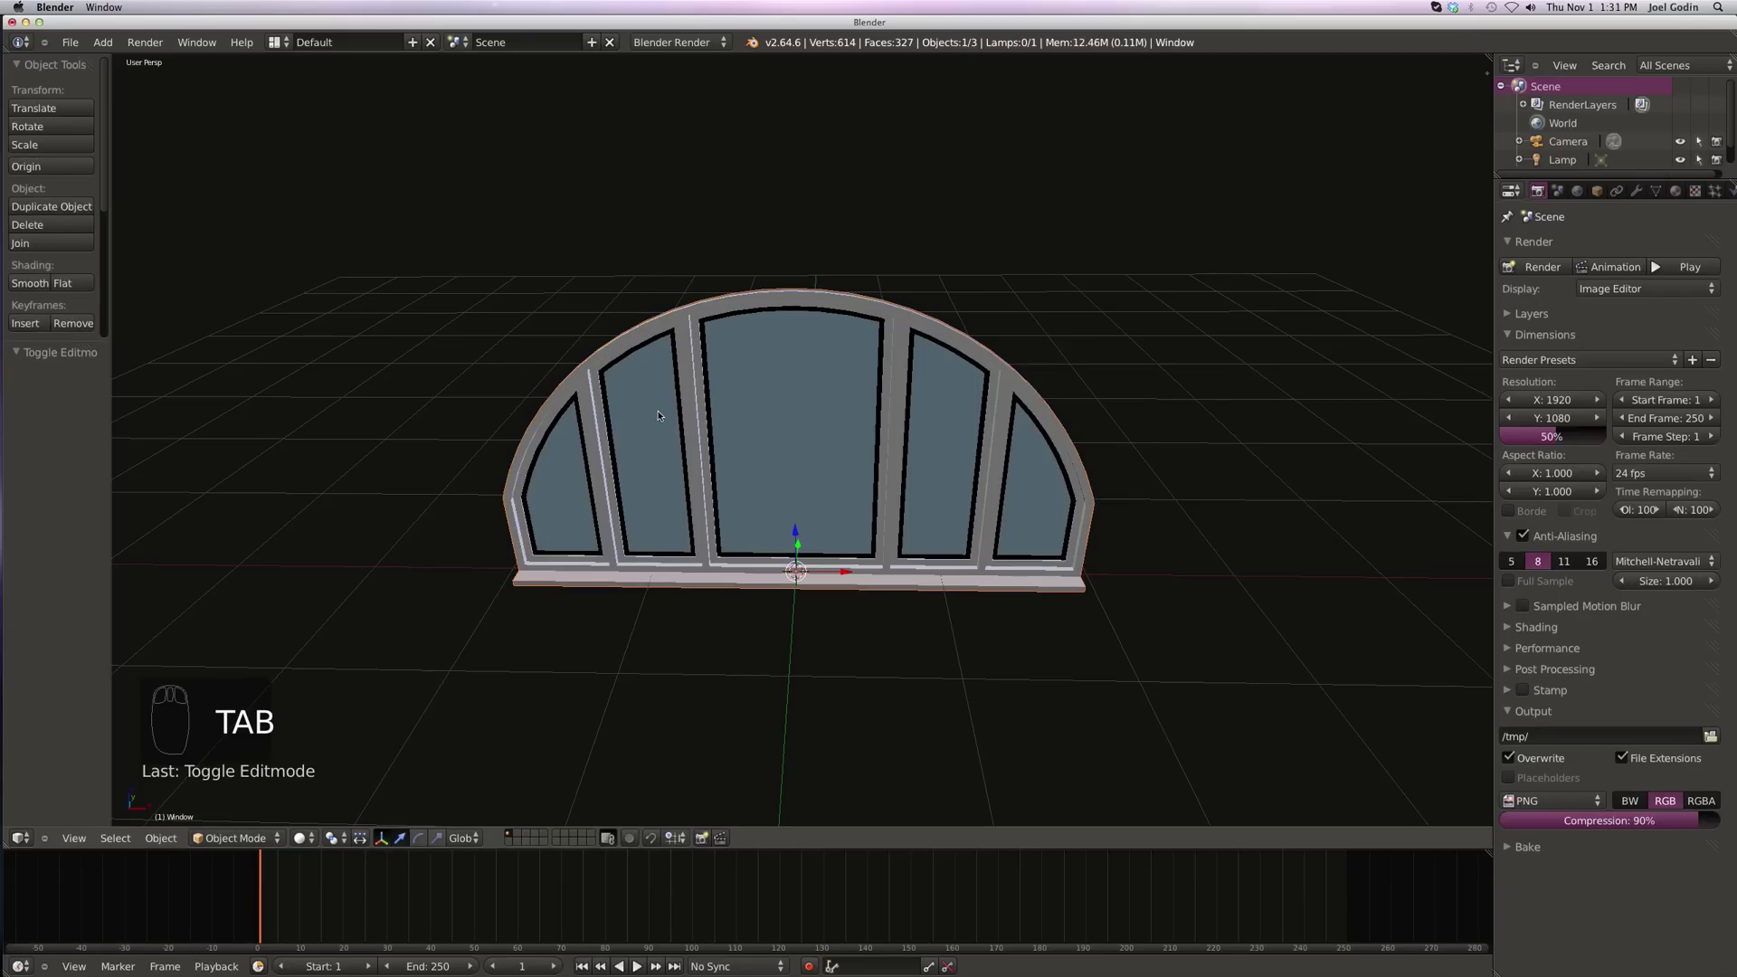
pyautogui.press('x')
pyautogui.click(659, 414)
# Step: Add a new Window mesh from the Space add menu
pyautogui.press('space')
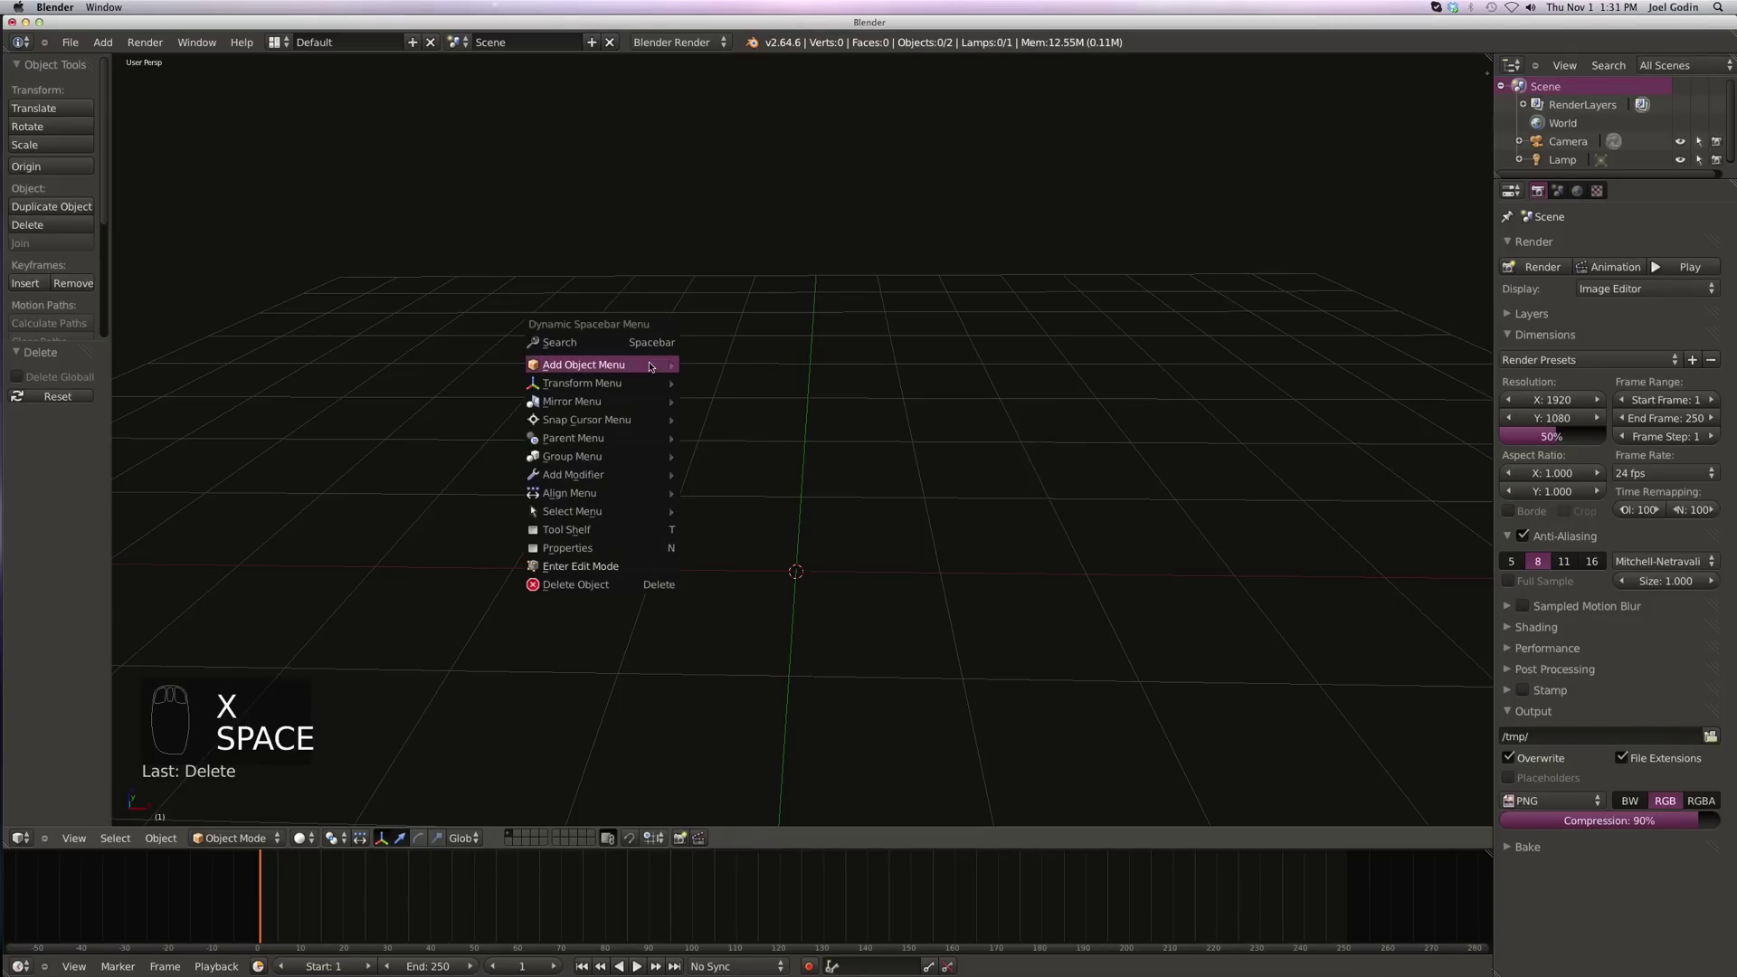
pyautogui.moveTo(721, 364)
pyautogui.click(877, 551)
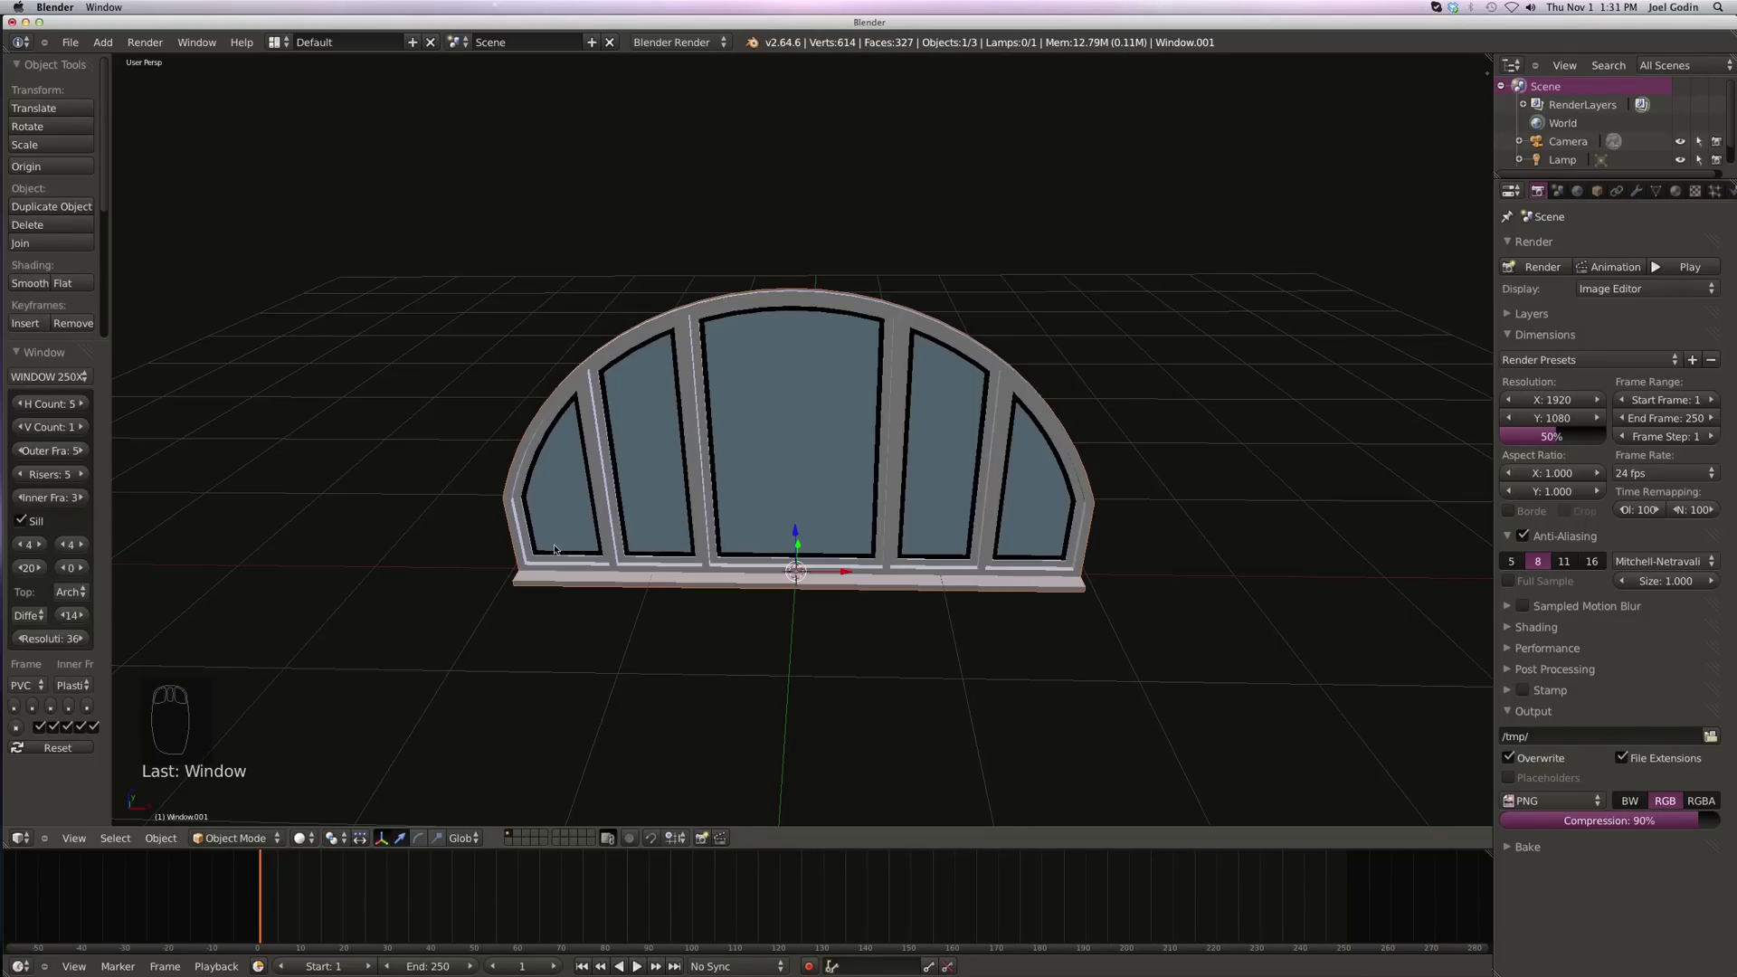
pyautogui.click(318, 571)
# Step: Widen the window settings panel, keep 5 panes, and set the frame value to 100
pyautogui.moveTo(105, 532); pyautogui.dragTo(342, 499)
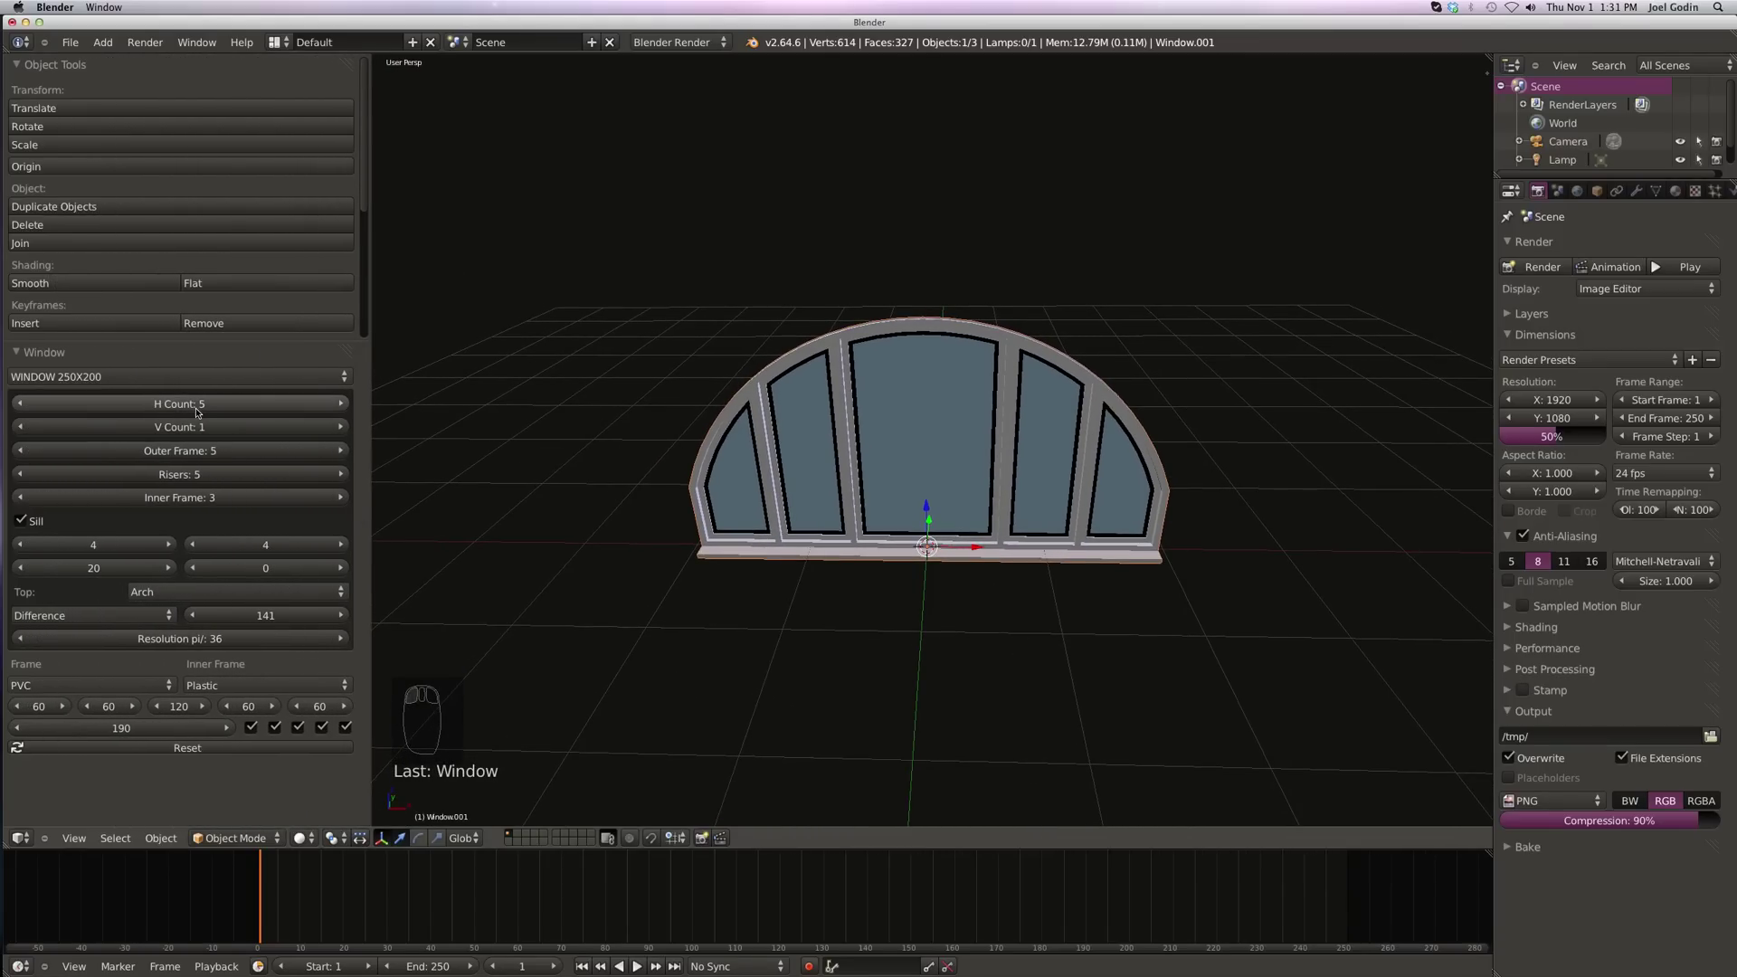
pyautogui.click(341, 405)
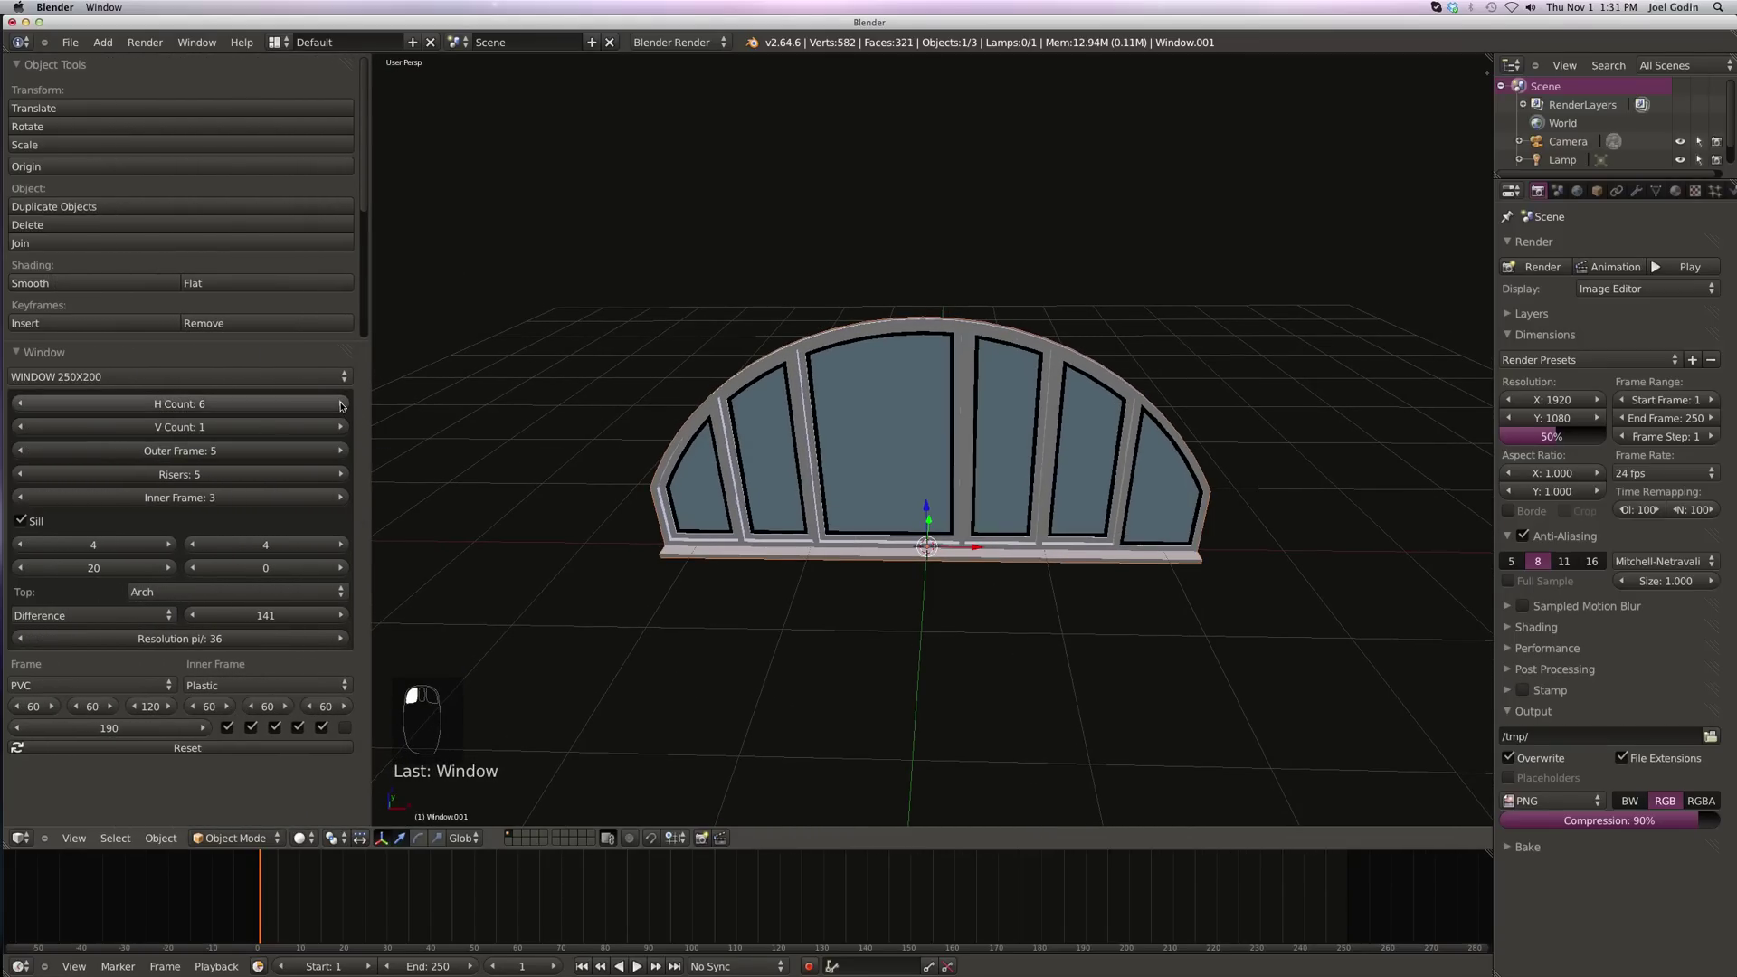
pyautogui.click(340, 404)
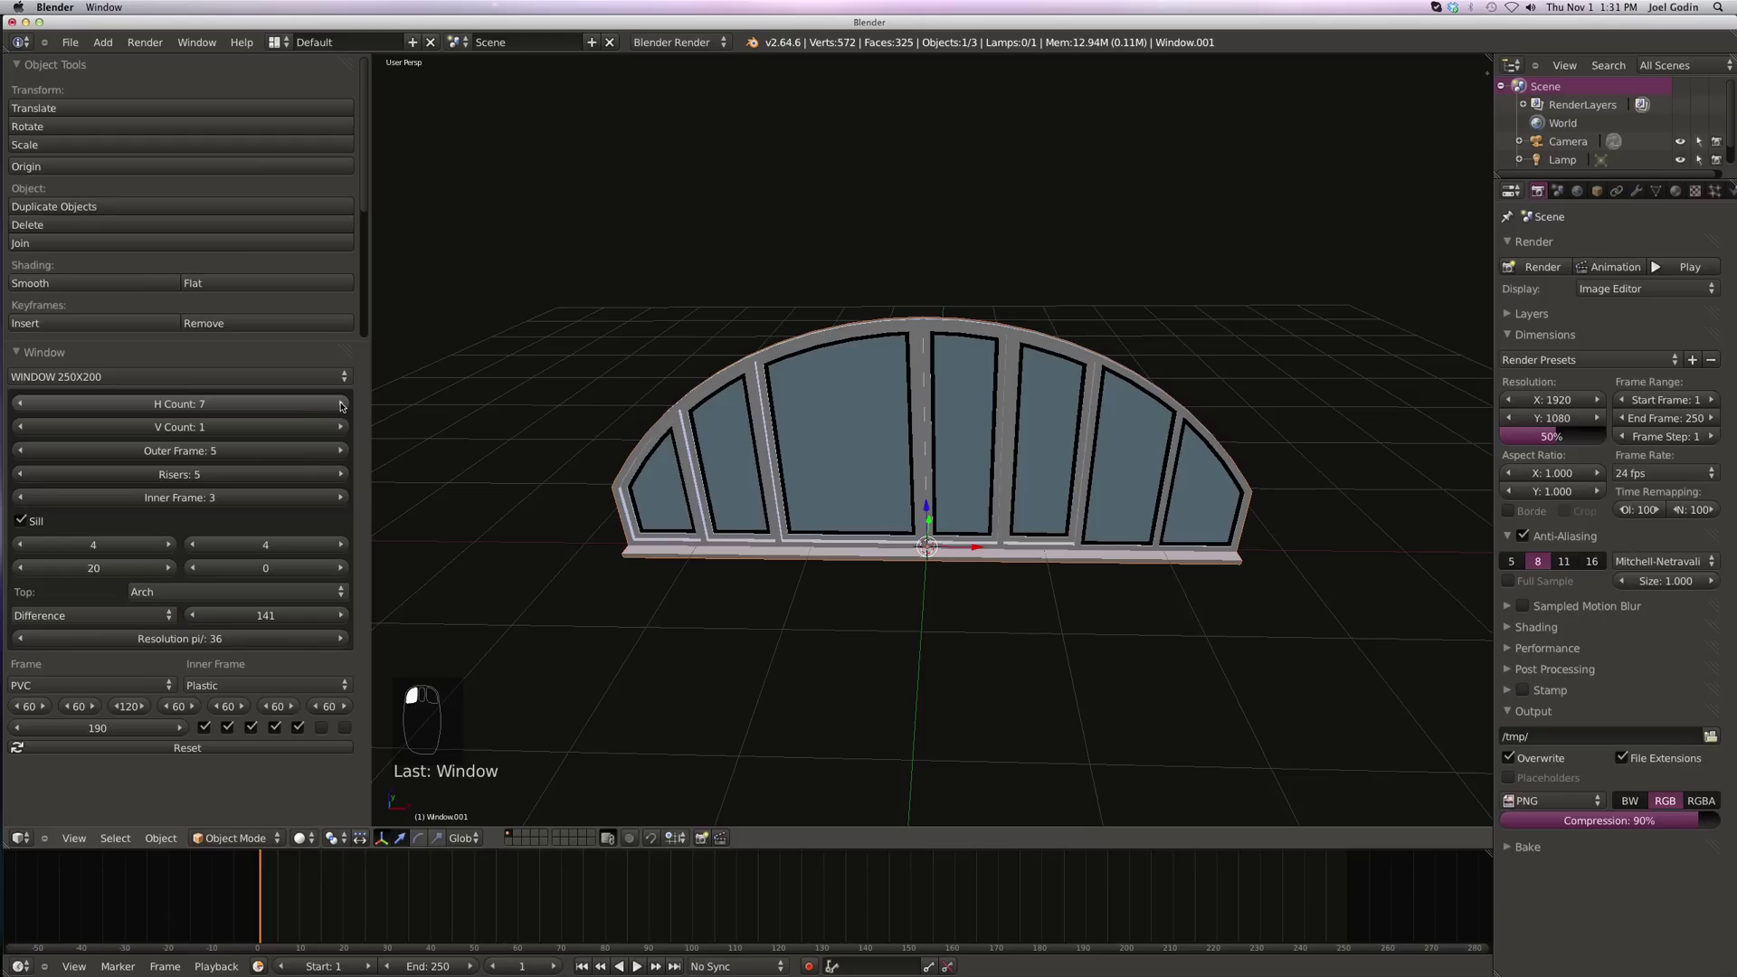
pyautogui.click(24, 404)
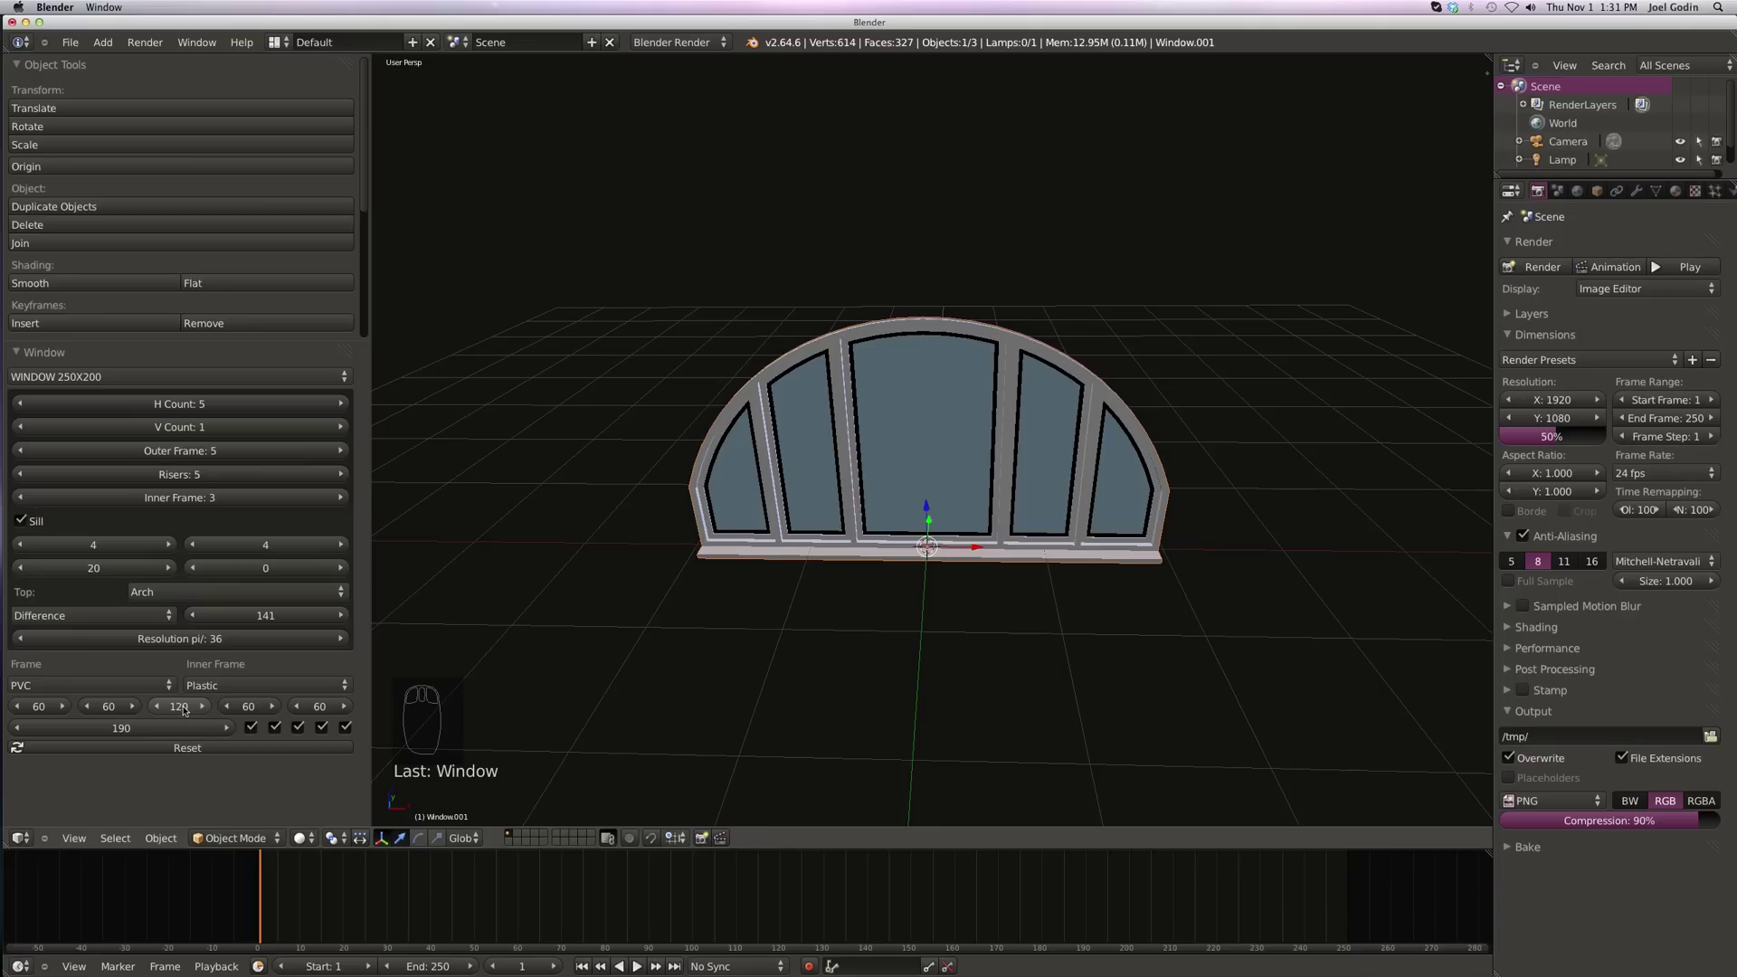
pyautogui.click(179, 708)
pyautogui.write('100')
pyautogui.press('Return')
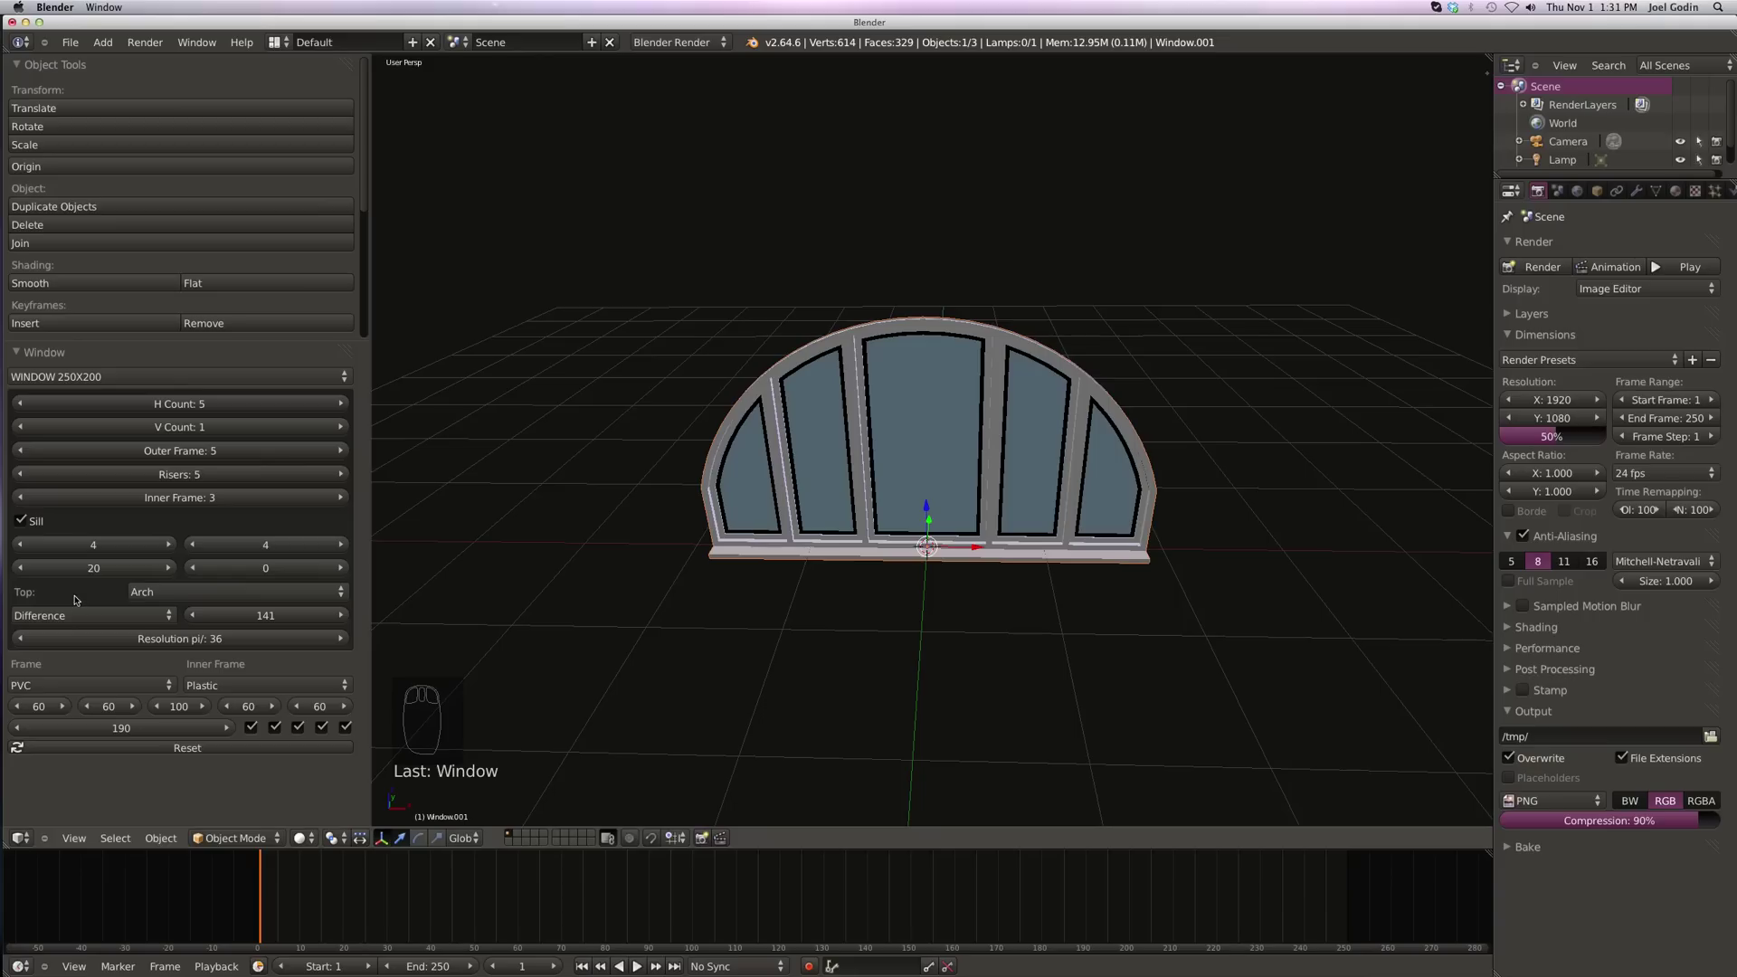
# Step: Set the window top to Arch and raise the arch value to about 160
pyautogui.click(341, 594)
pyautogui.moveTo(262, 617); pyautogui.dragTo(252, 620)
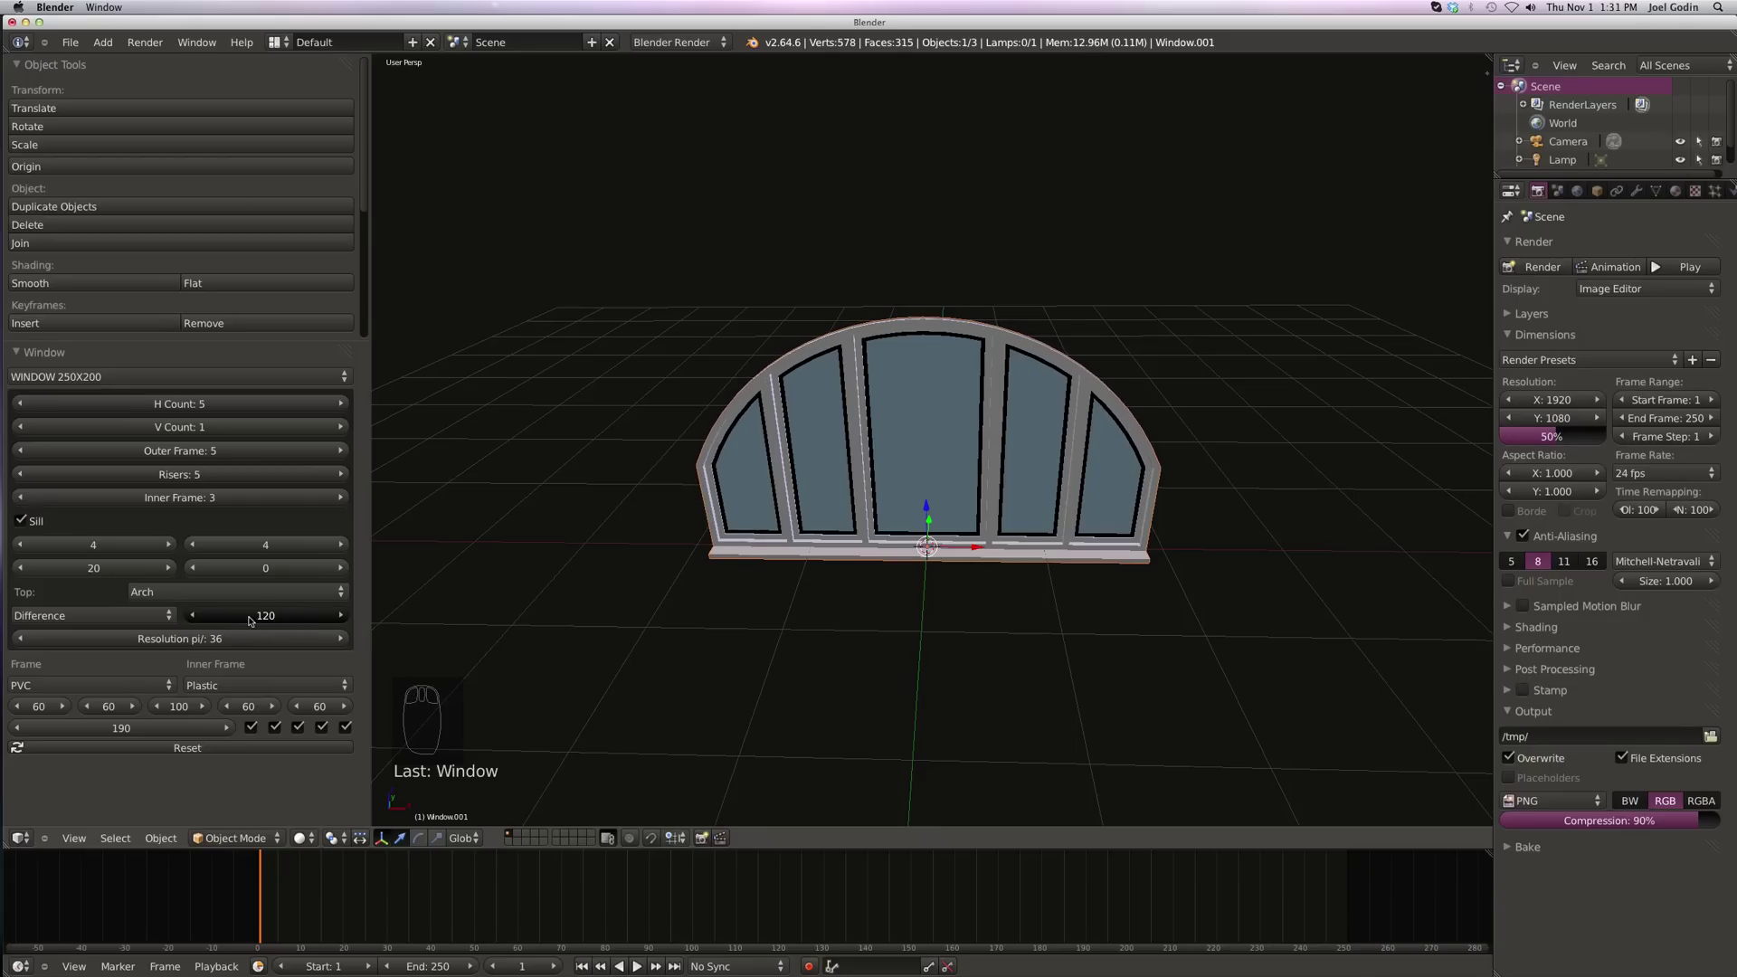
pyautogui.moveTo(252, 620)
pyautogui.mouseDown()
pyautogui.moveTo(305, 624)
pyautogui.moveTo(170, 619)
pyautogui.moveTo(260, 619)
pyautogui.mouseUp()
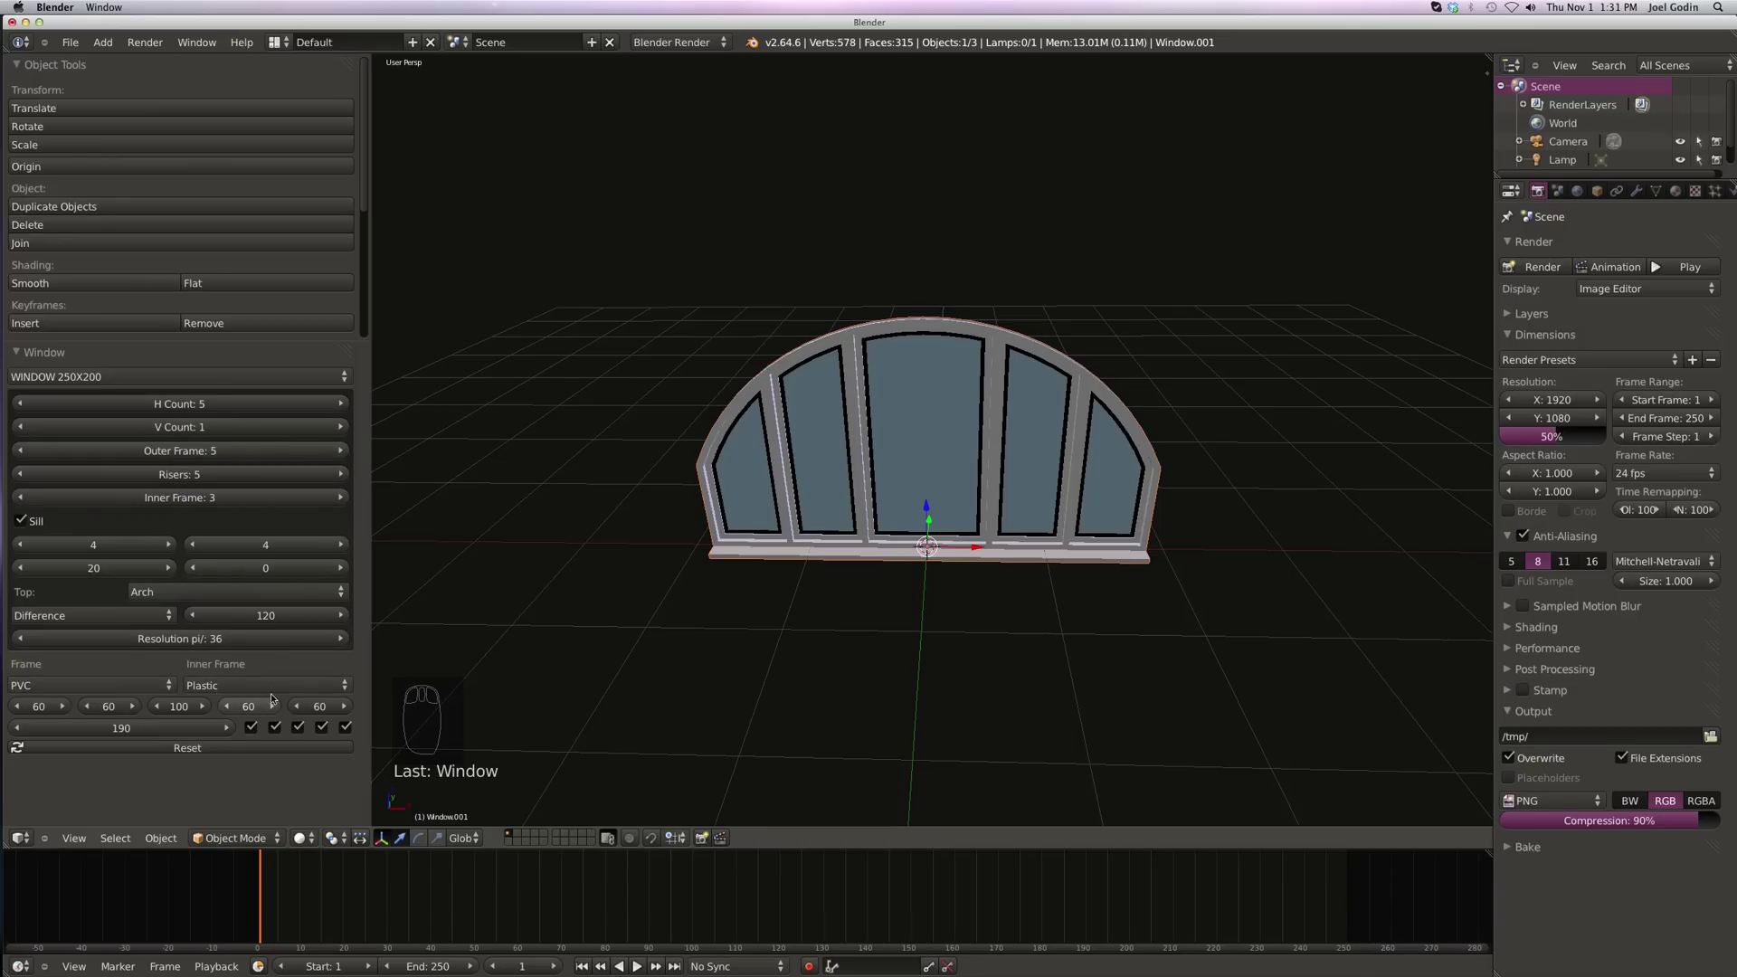
# Step: Change the frame material from PVC to WOOD and orbit to a level front view
pyautogui.click(170, 685)
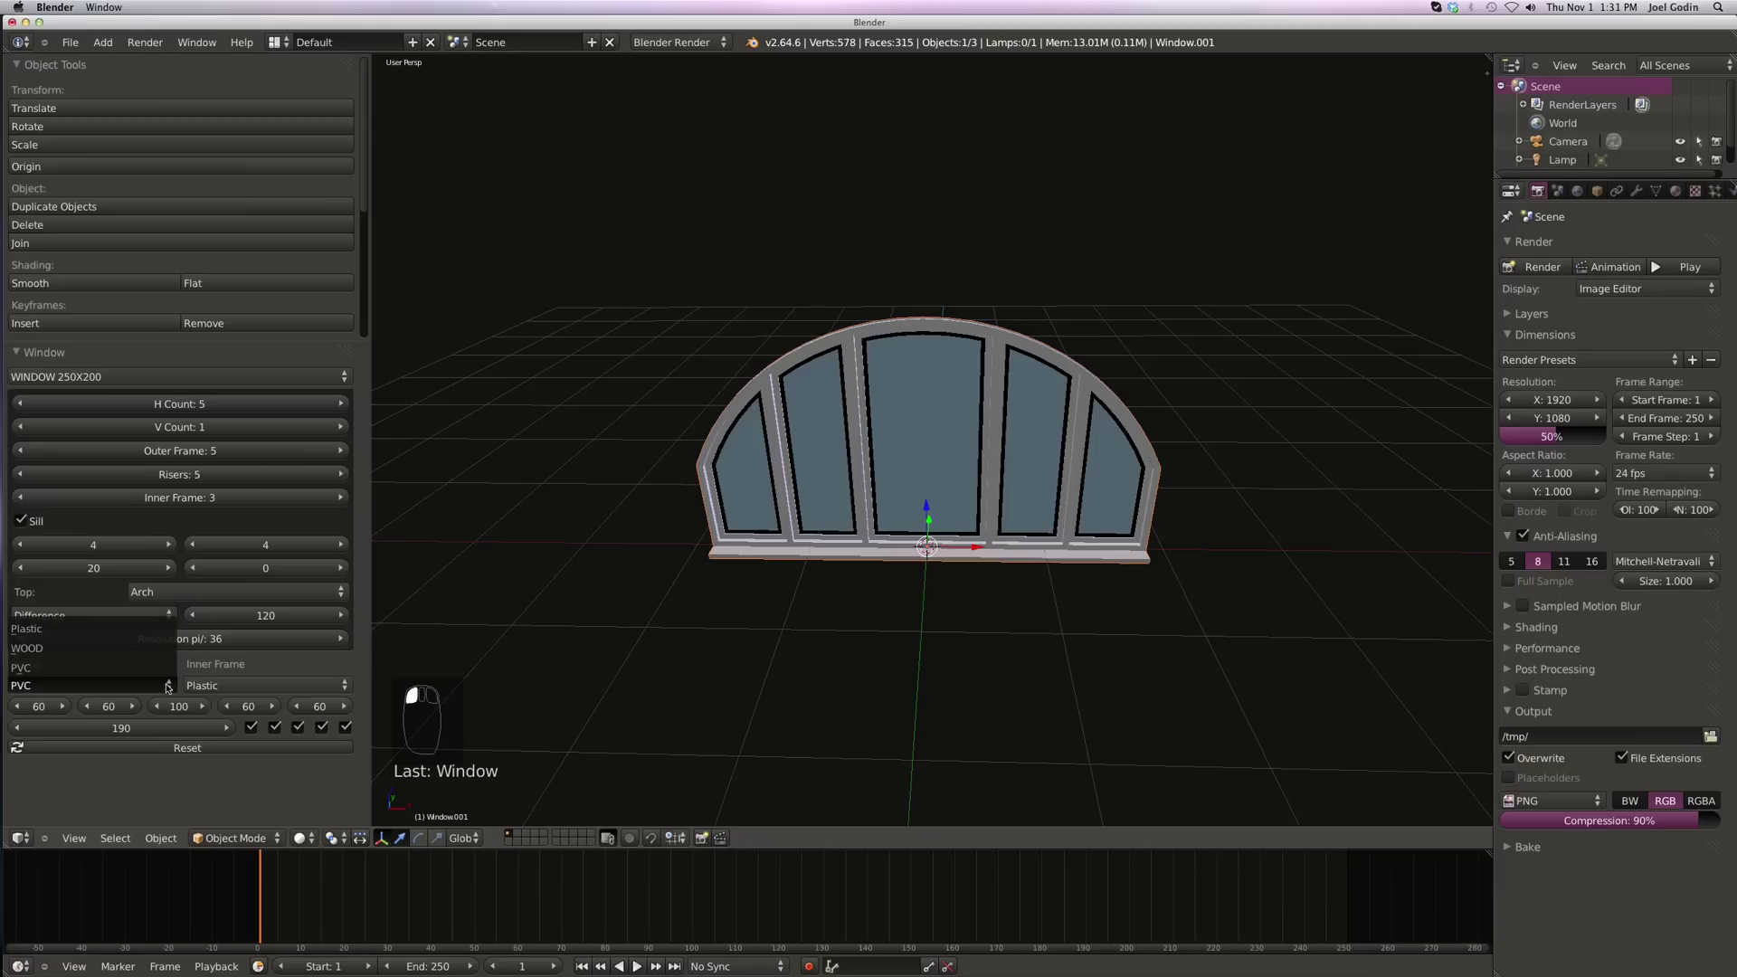
pyautogui.click(91, 650)
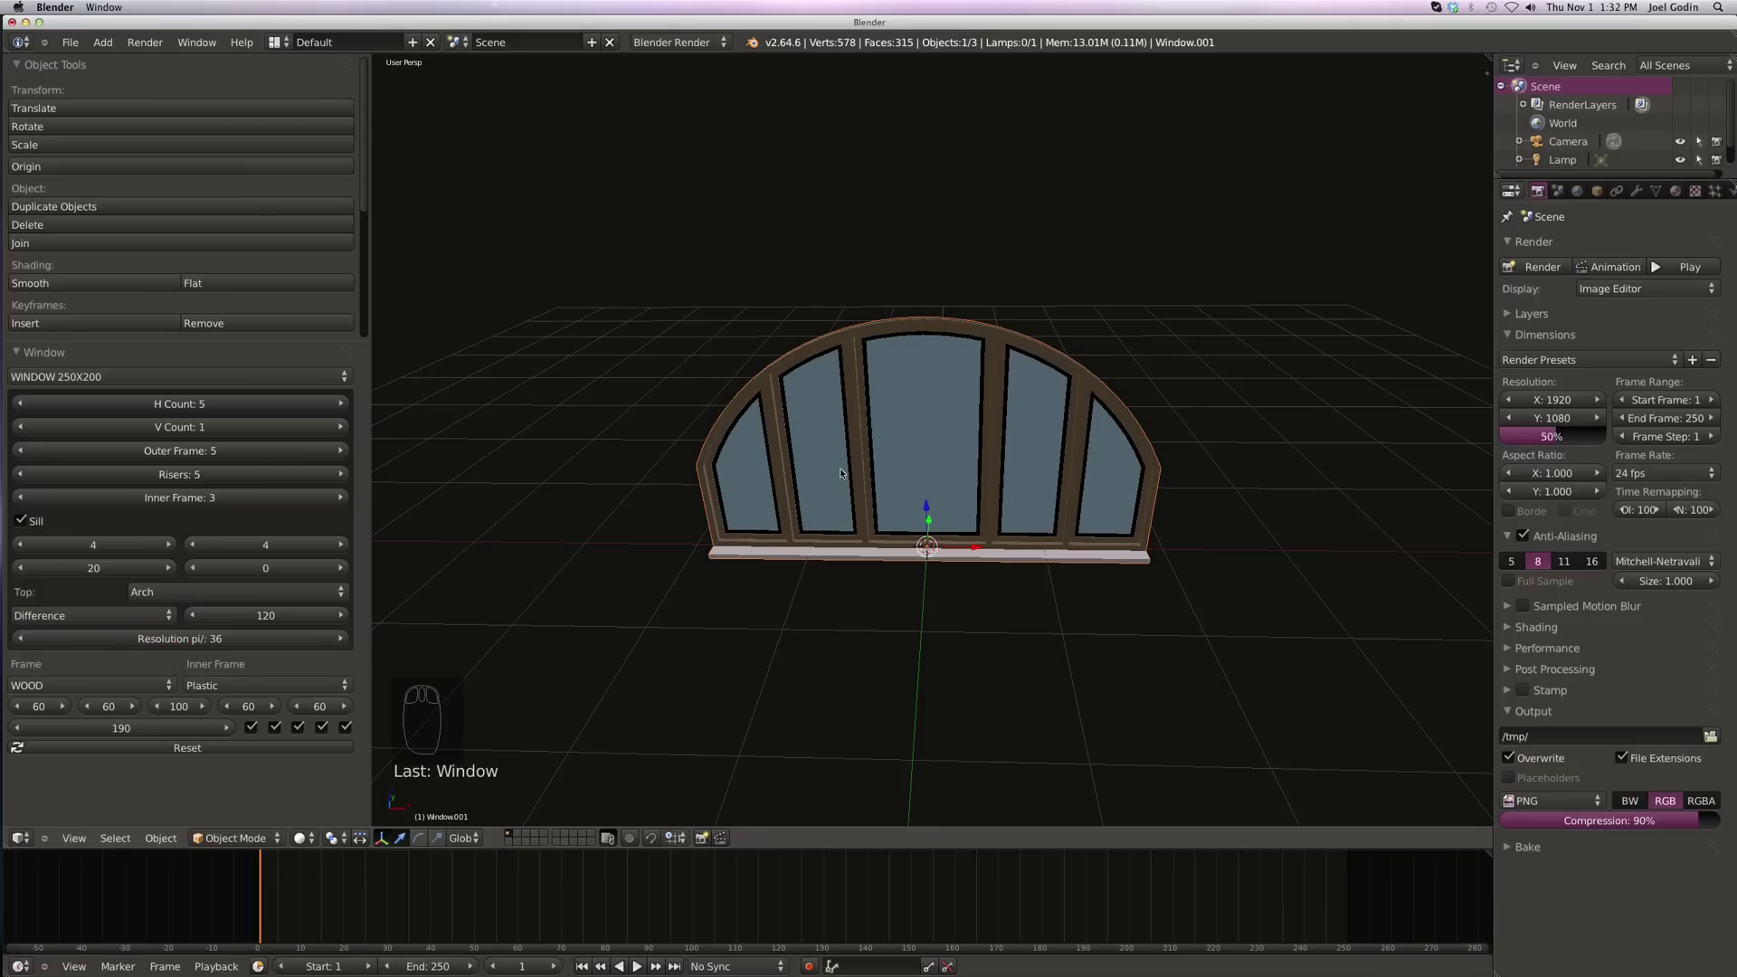
pyautogui.scroll(2, 839, 451)
pyautogui.scroll(2, 841, 454)
pyautogui.moveTo(839, 455)
pyautogui.mouseDown(button='middle')
pyautogui.moveTo(844, 400)
pyautogui.moveTo(601, 466)
pyautogui.moveTo(801, 297)
pyautogui.mouseUp(button='middle')
pyautogui.scroll(-3, 790, 416)
pyautogui.scroll(2, 801, 296)
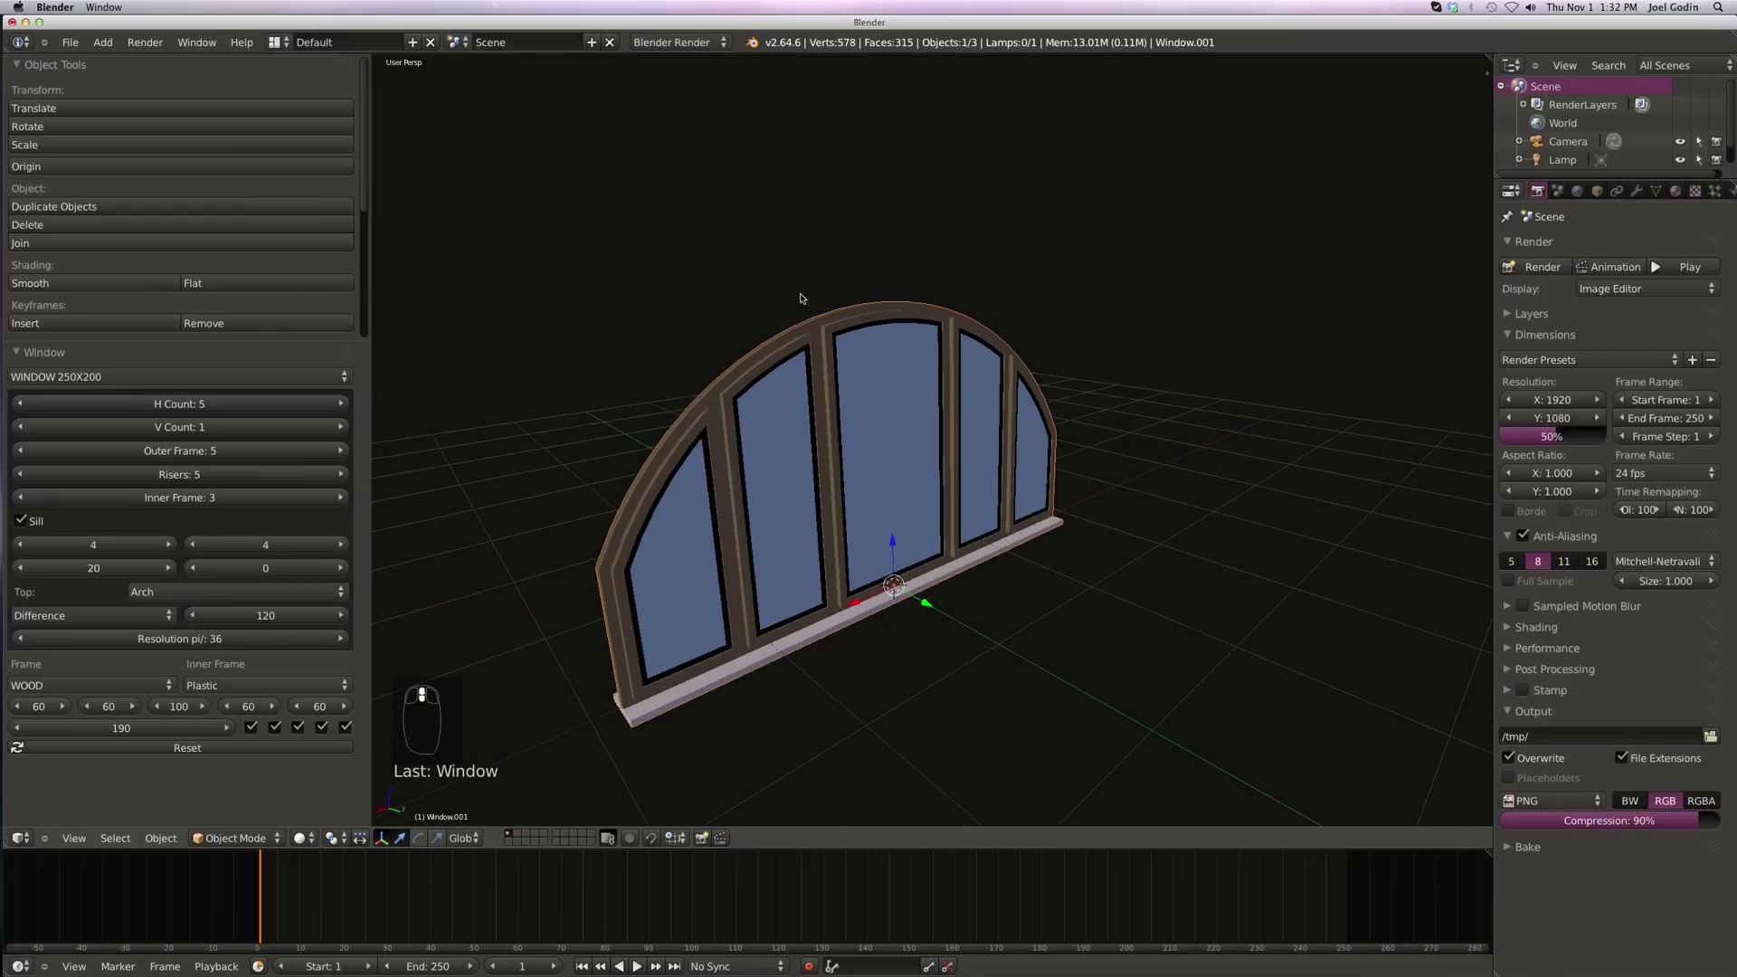
# Step: In Edit Mode, deselect all and select the outer arch edge loop
pyautogui.press('Tab')
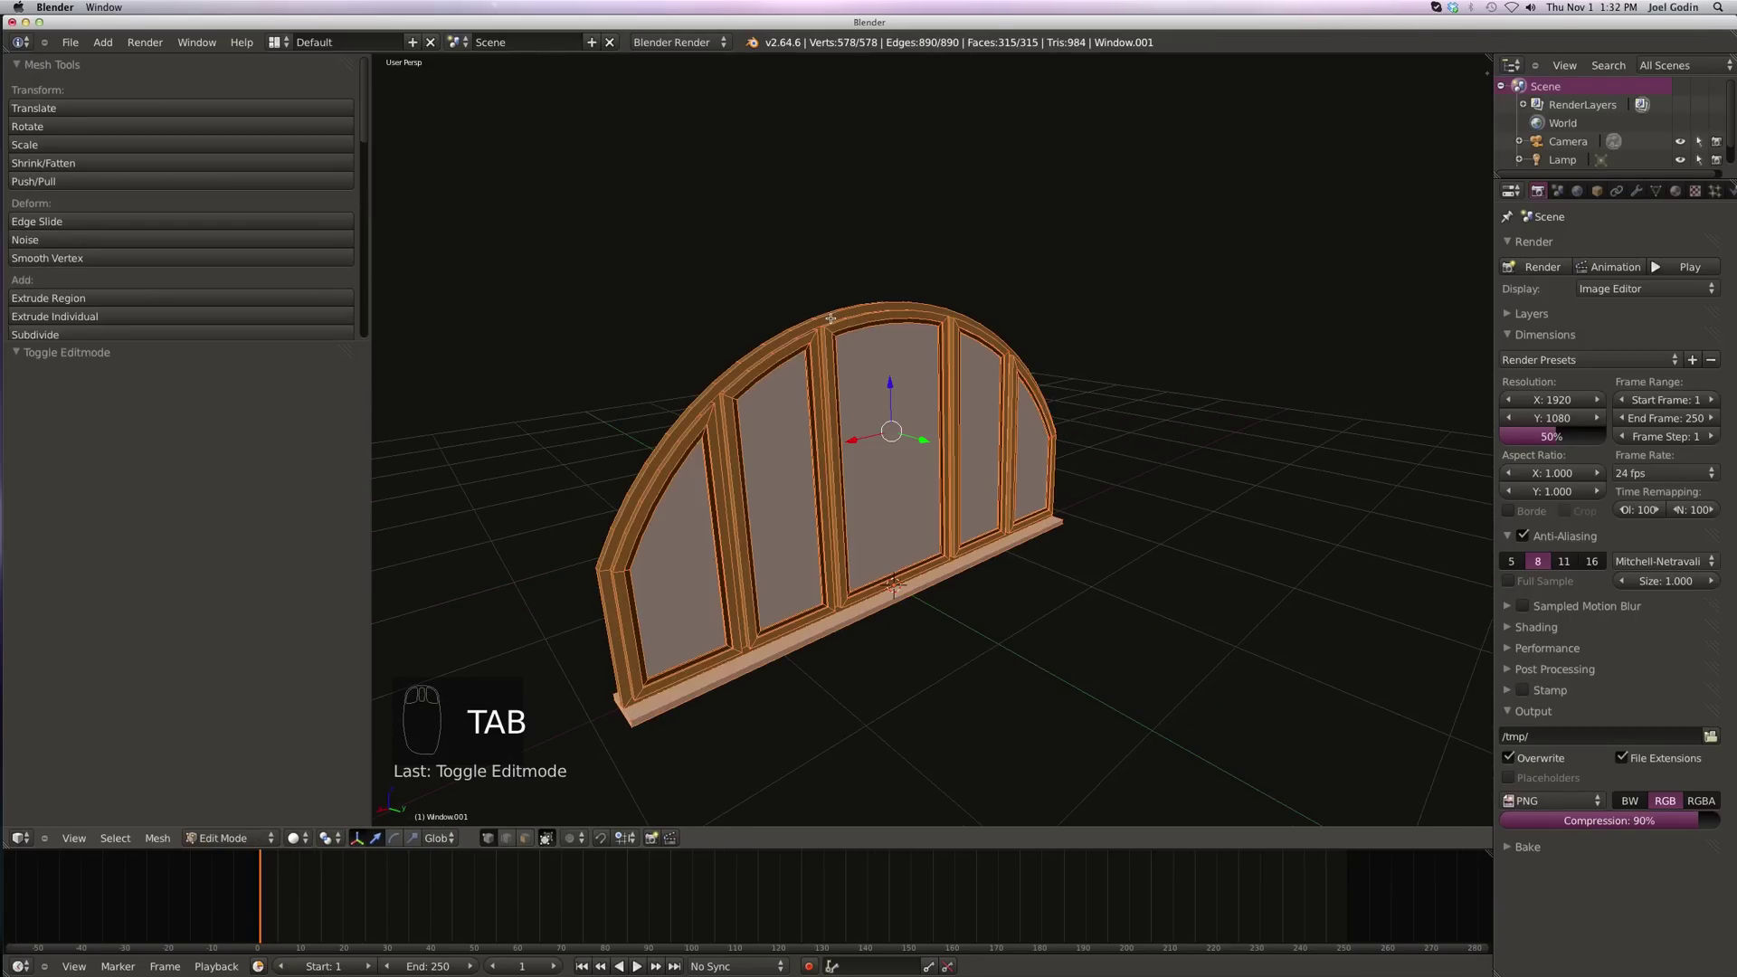
pyautogui.click(372, 403)
pyautogui.moveTo(372, 403); pyautogui.dragTo(227, 403)
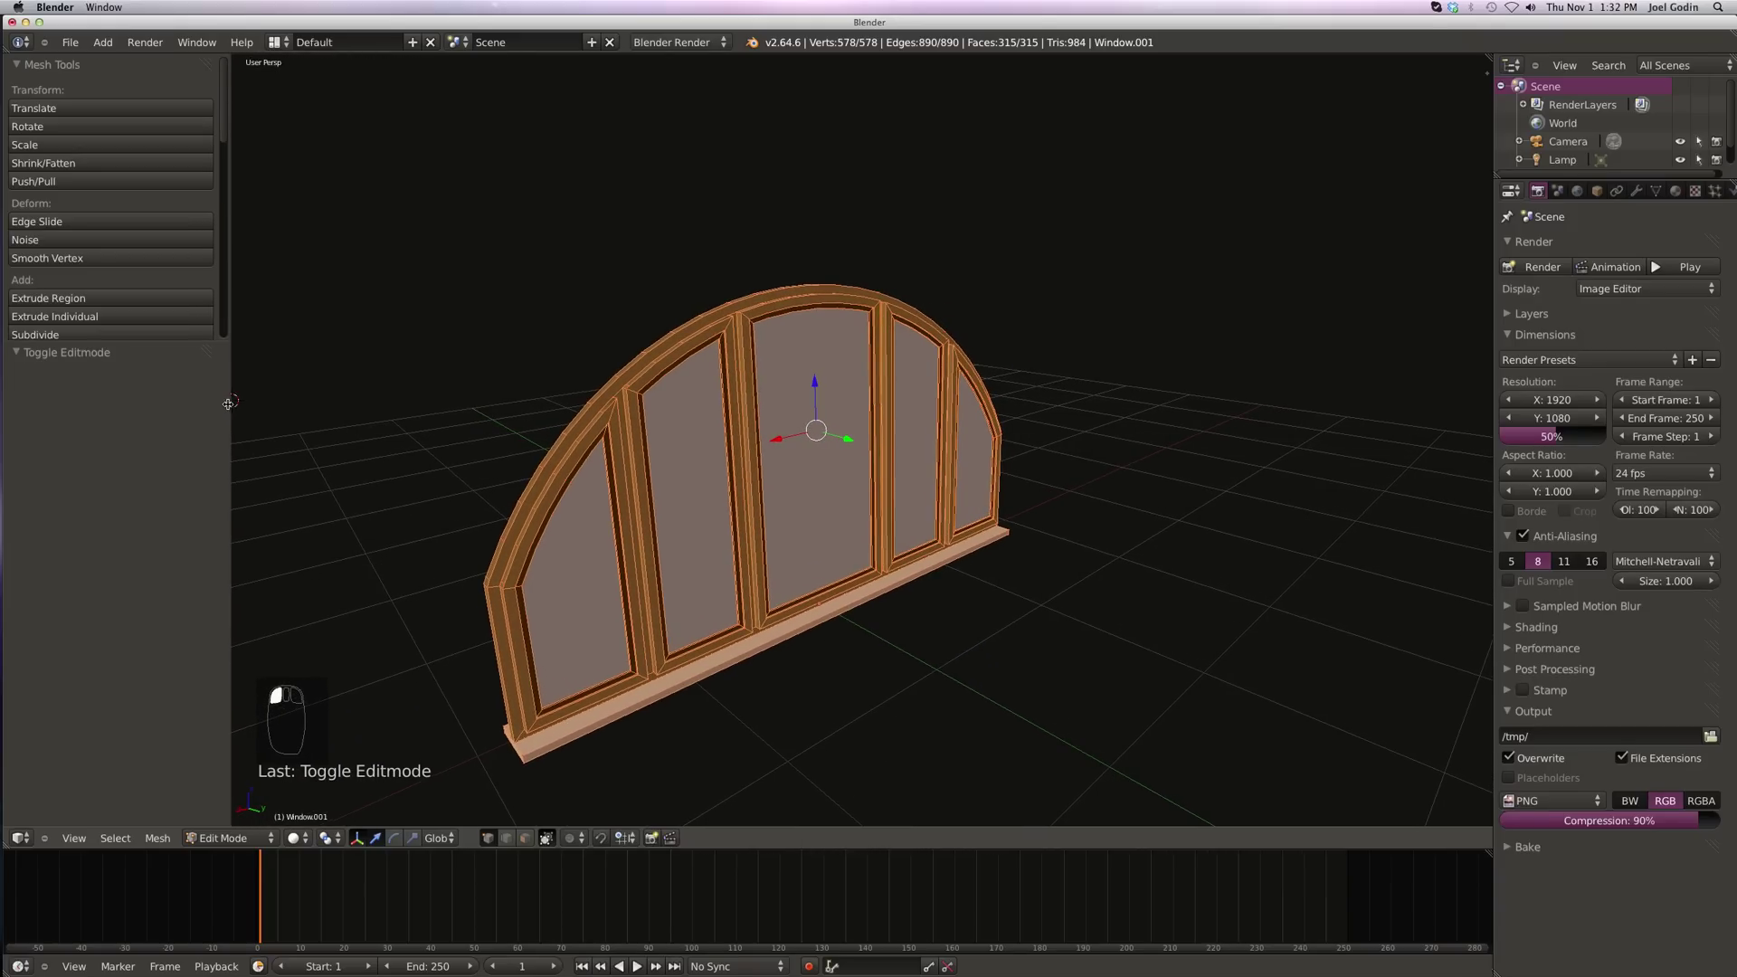
pyautogui.scroll(1, 743, 314)
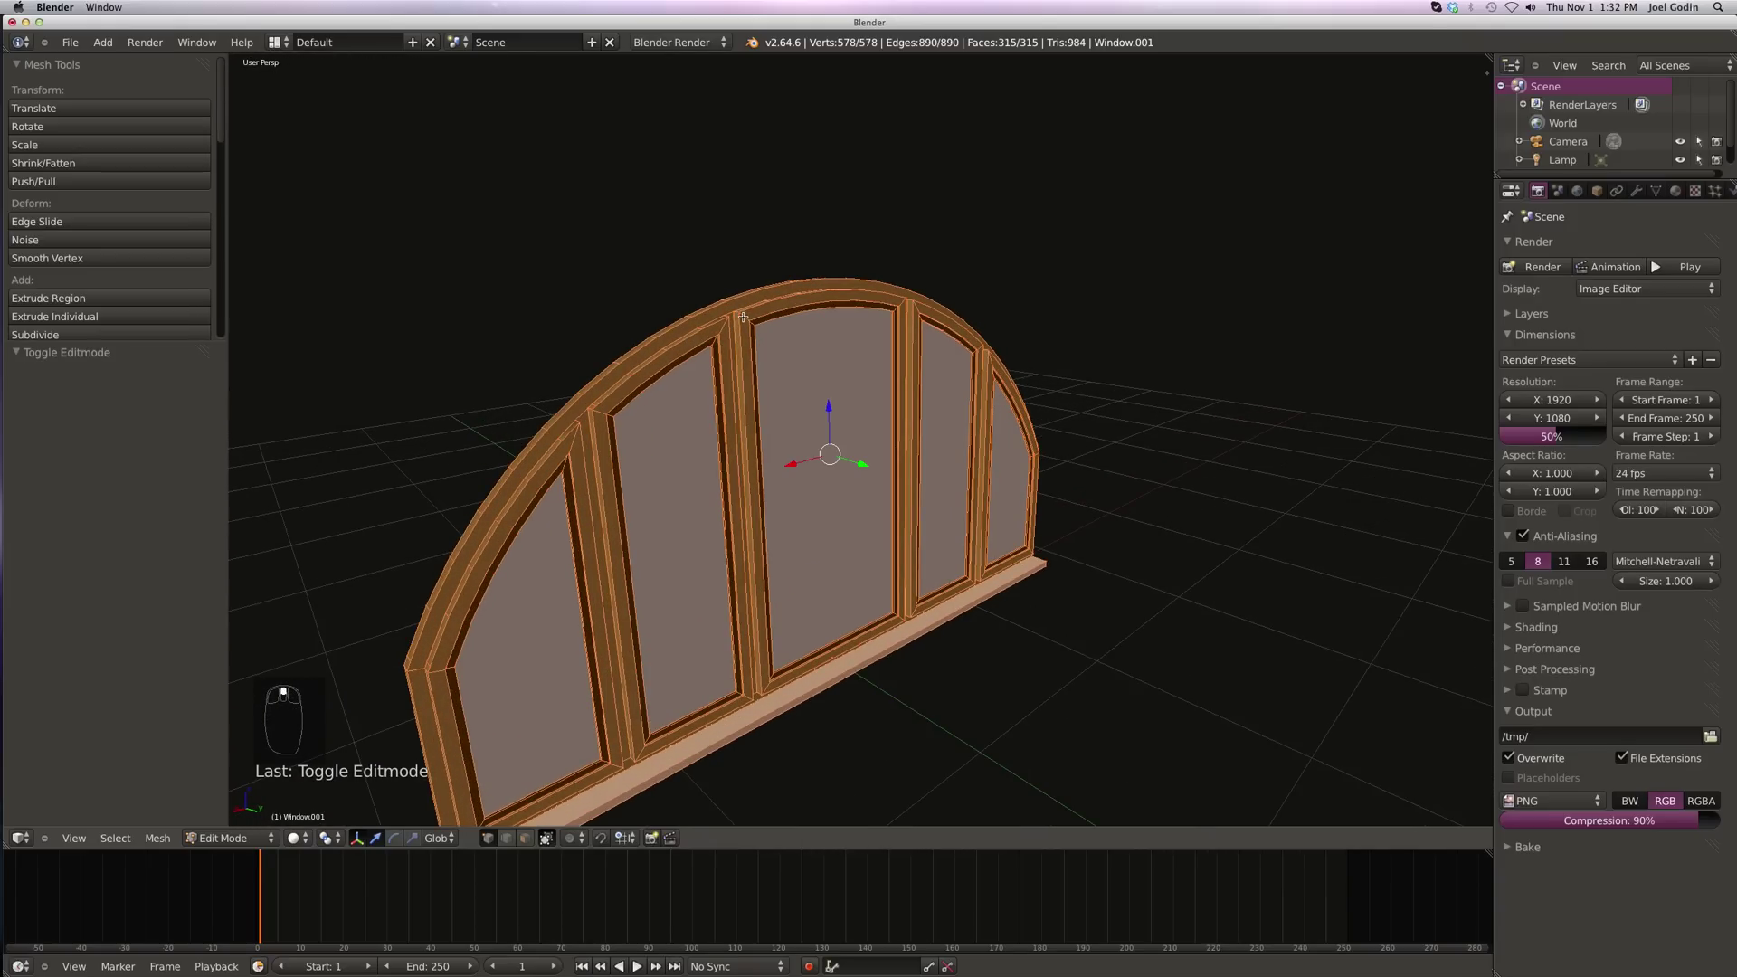
pyautogui.press('a')
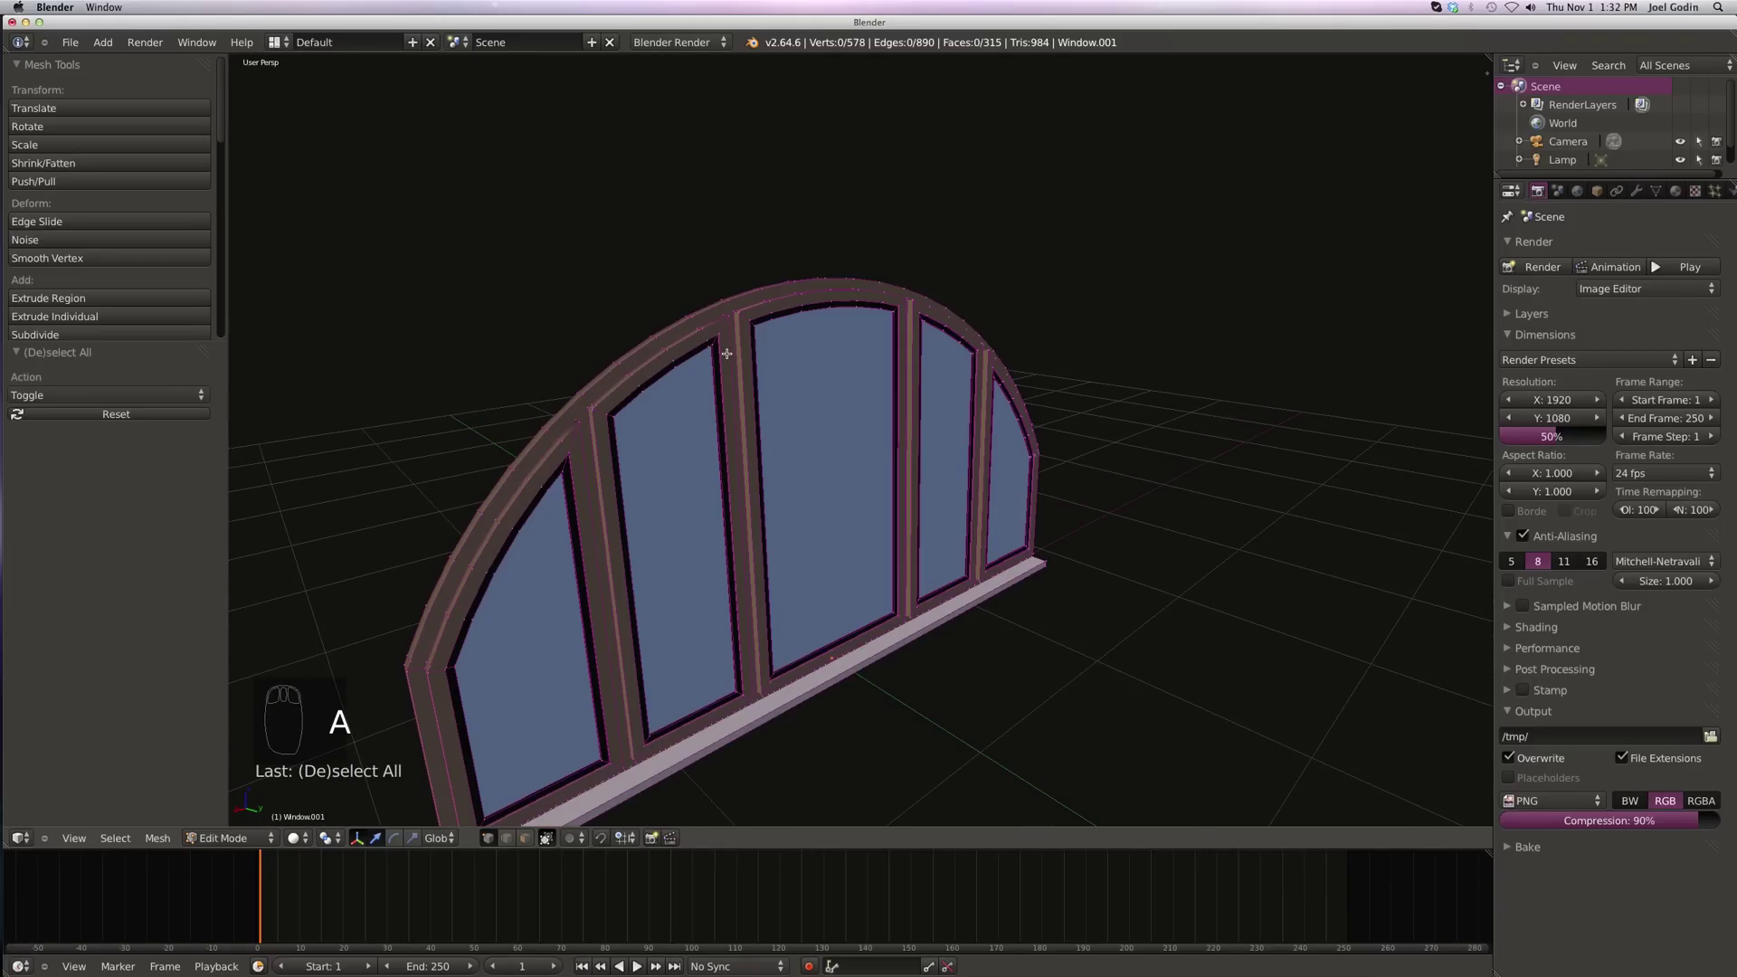
pyautogui.moveTo(725, 353)
pyautogui.mouseDown(button='middle')
pyautogui.moveTo(708, 291)
pyautogui.moveTo(847, 318)
pyautogui.moveTo(794, 351)
pyautogui.mouseUp(button='middle')
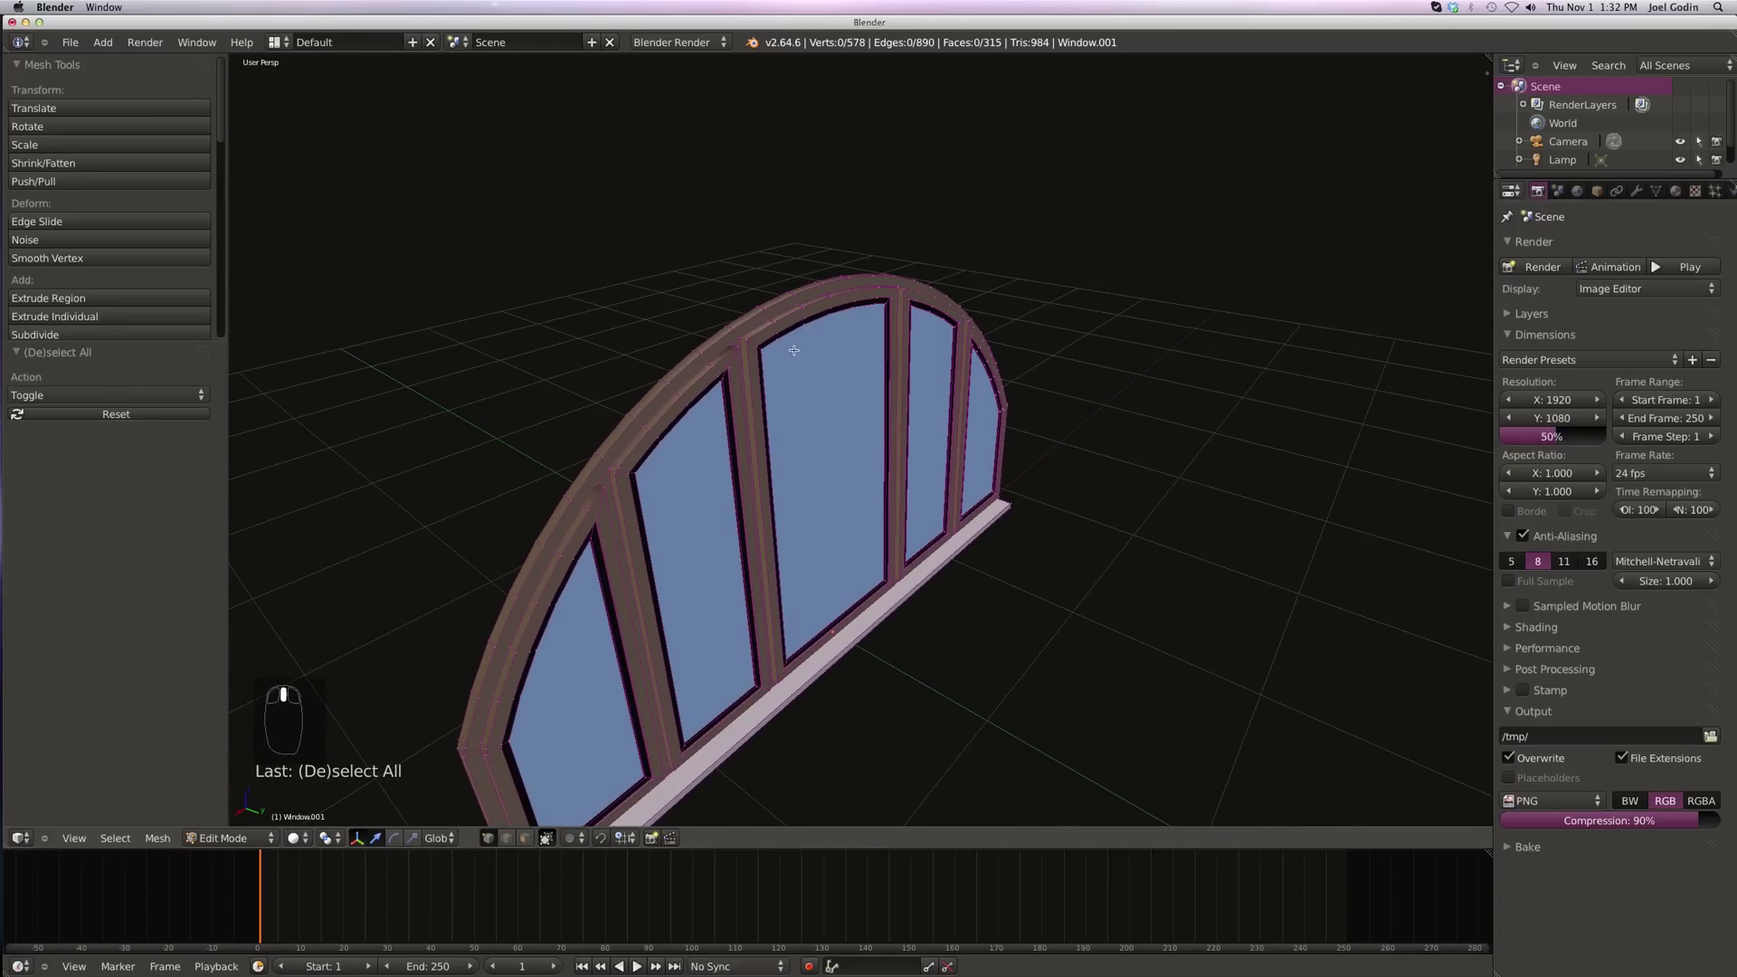
pyautogui.keyDown('alt'); pyautogui.rightClick(808, 289); pyautogui.keyUp('alt')
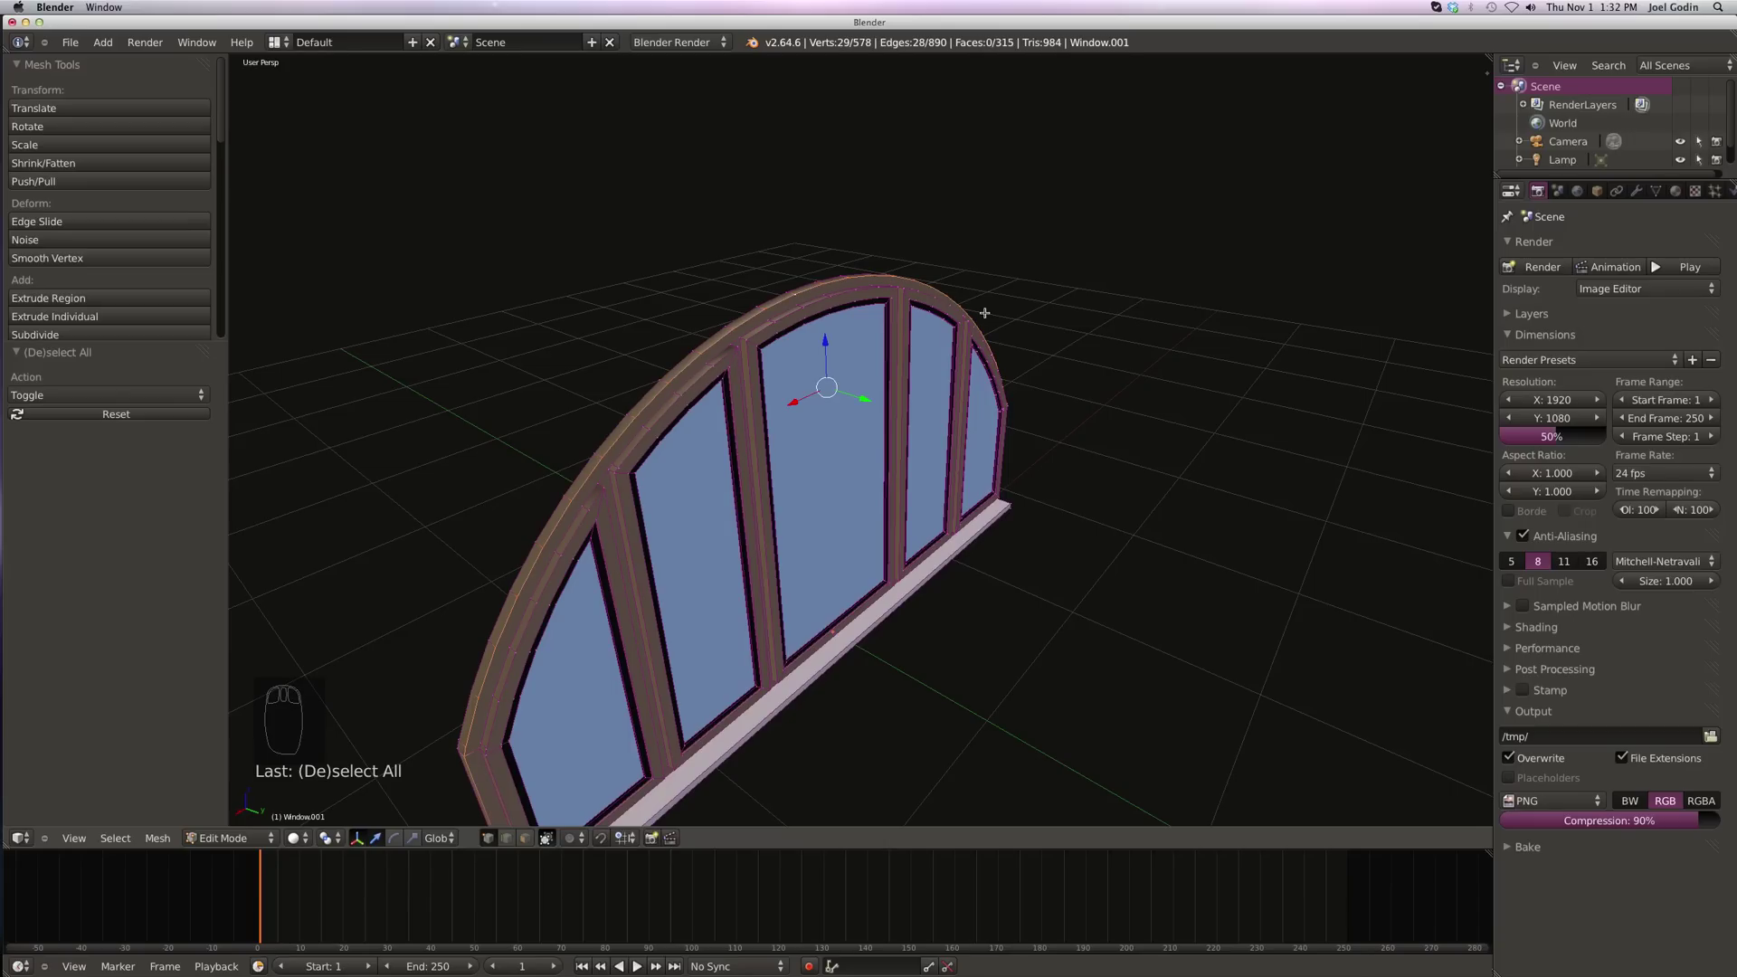
pyautogui.scroll(-2, 865, 231)
# Step: Switch to Edge select mode and add the left, bottom rail and side frame edges
pyautogui.moveTo(783, 429); pyautogui.dragTo(799, 386, button='middle')
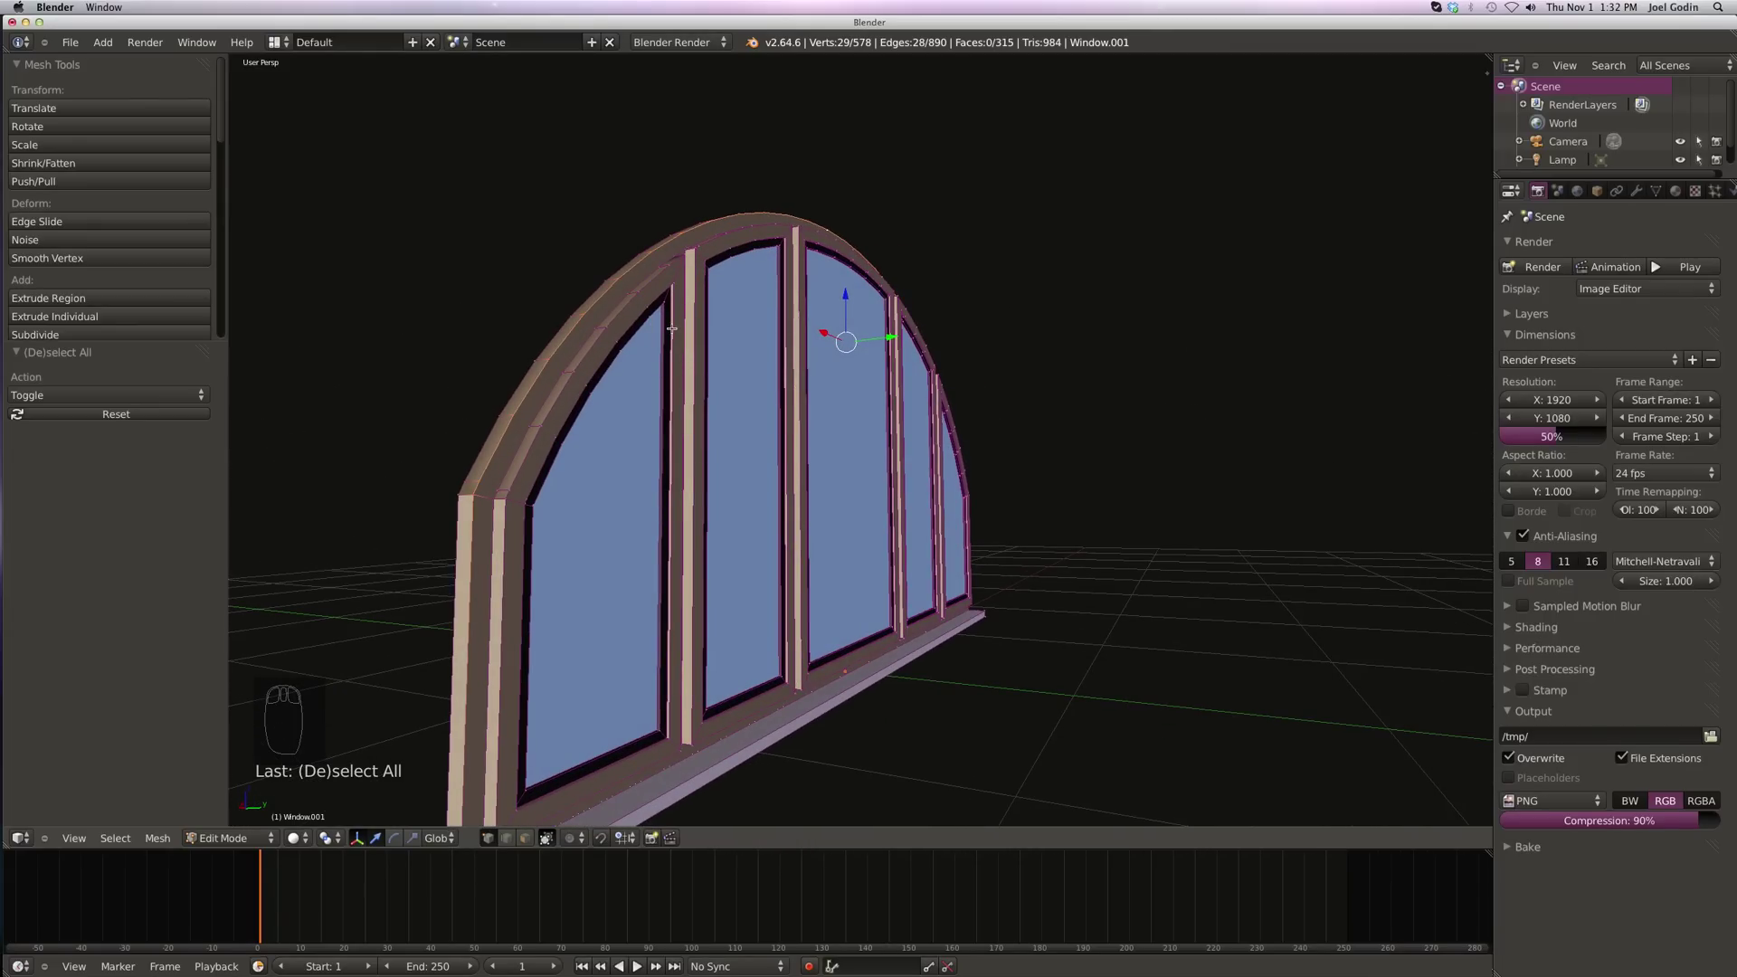
pyautogui.hotkey('ctrl', 'Tab')
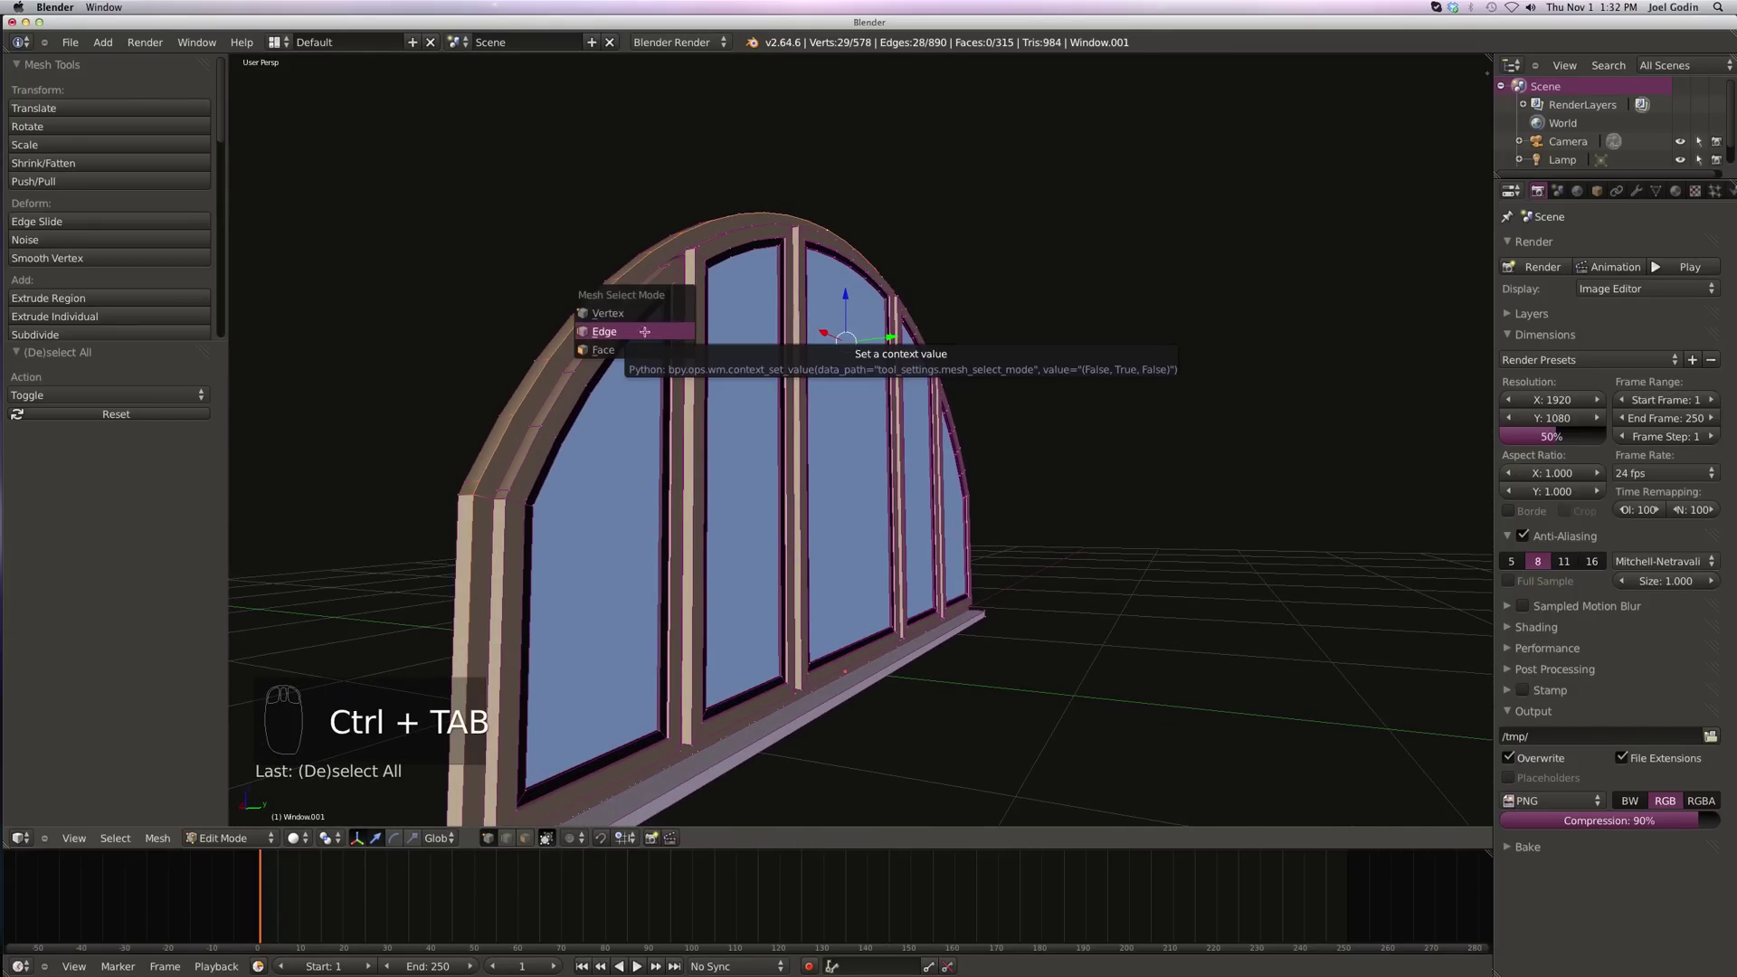
pyautogui.click(615, 332)
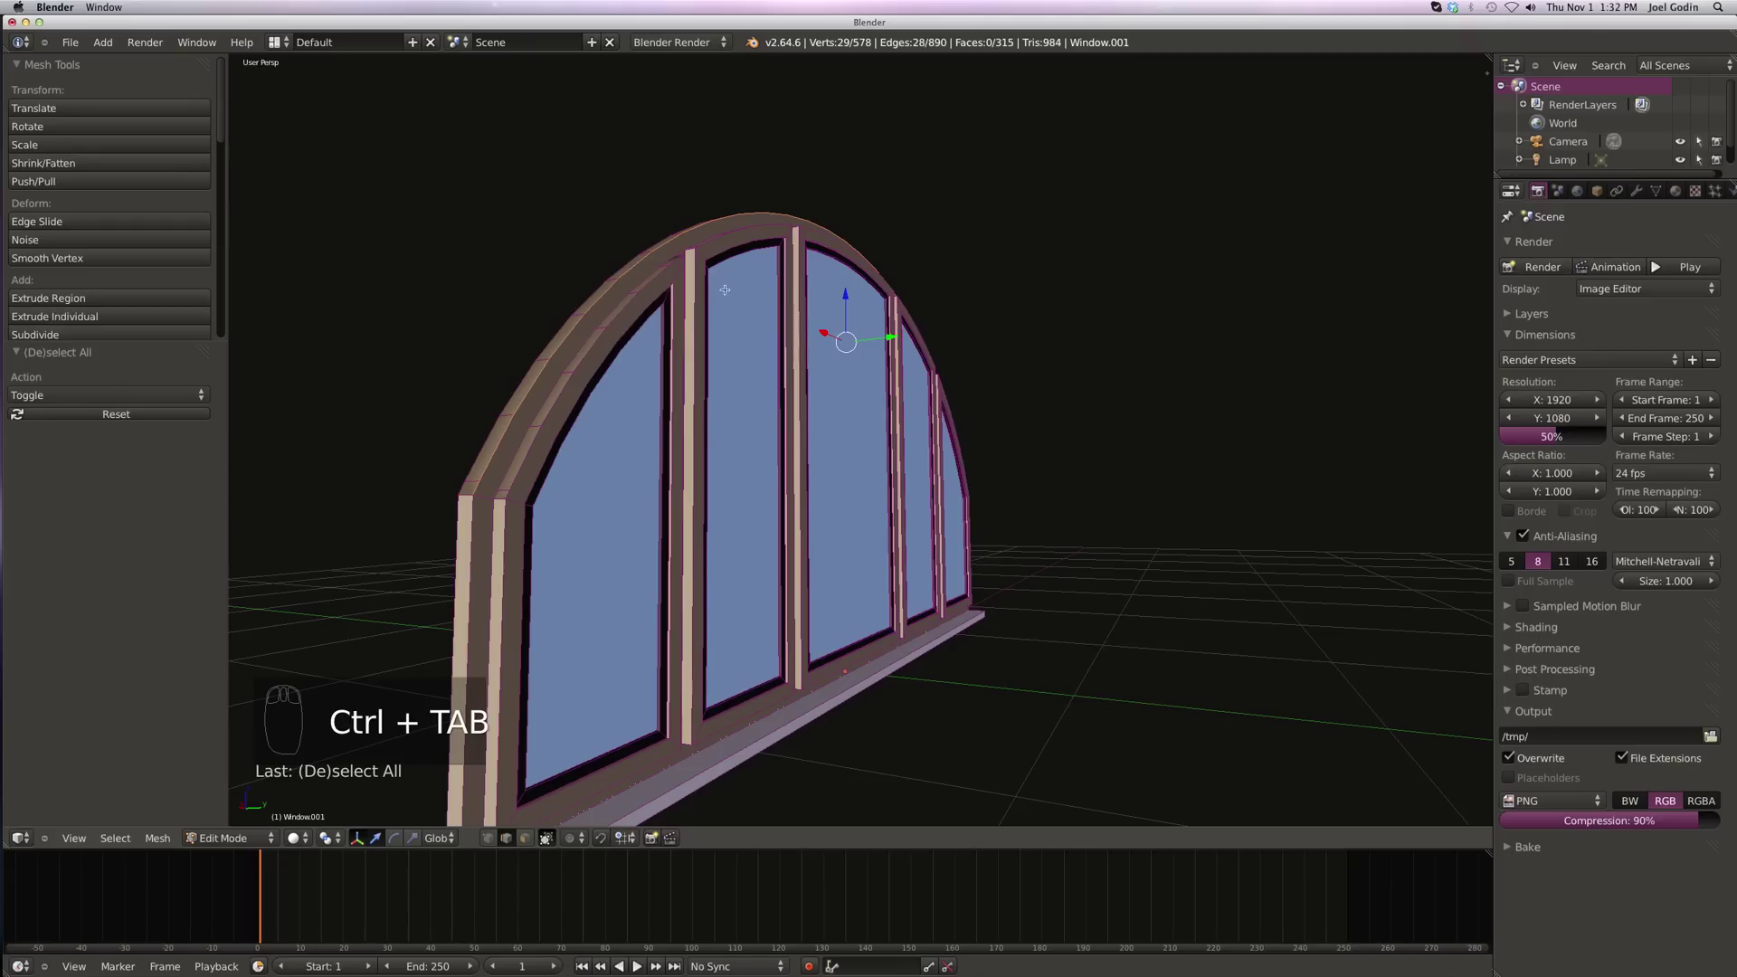
pyautogui.moveTo(724, 288); pyautogui.dragTo(769, 334, button='middle')
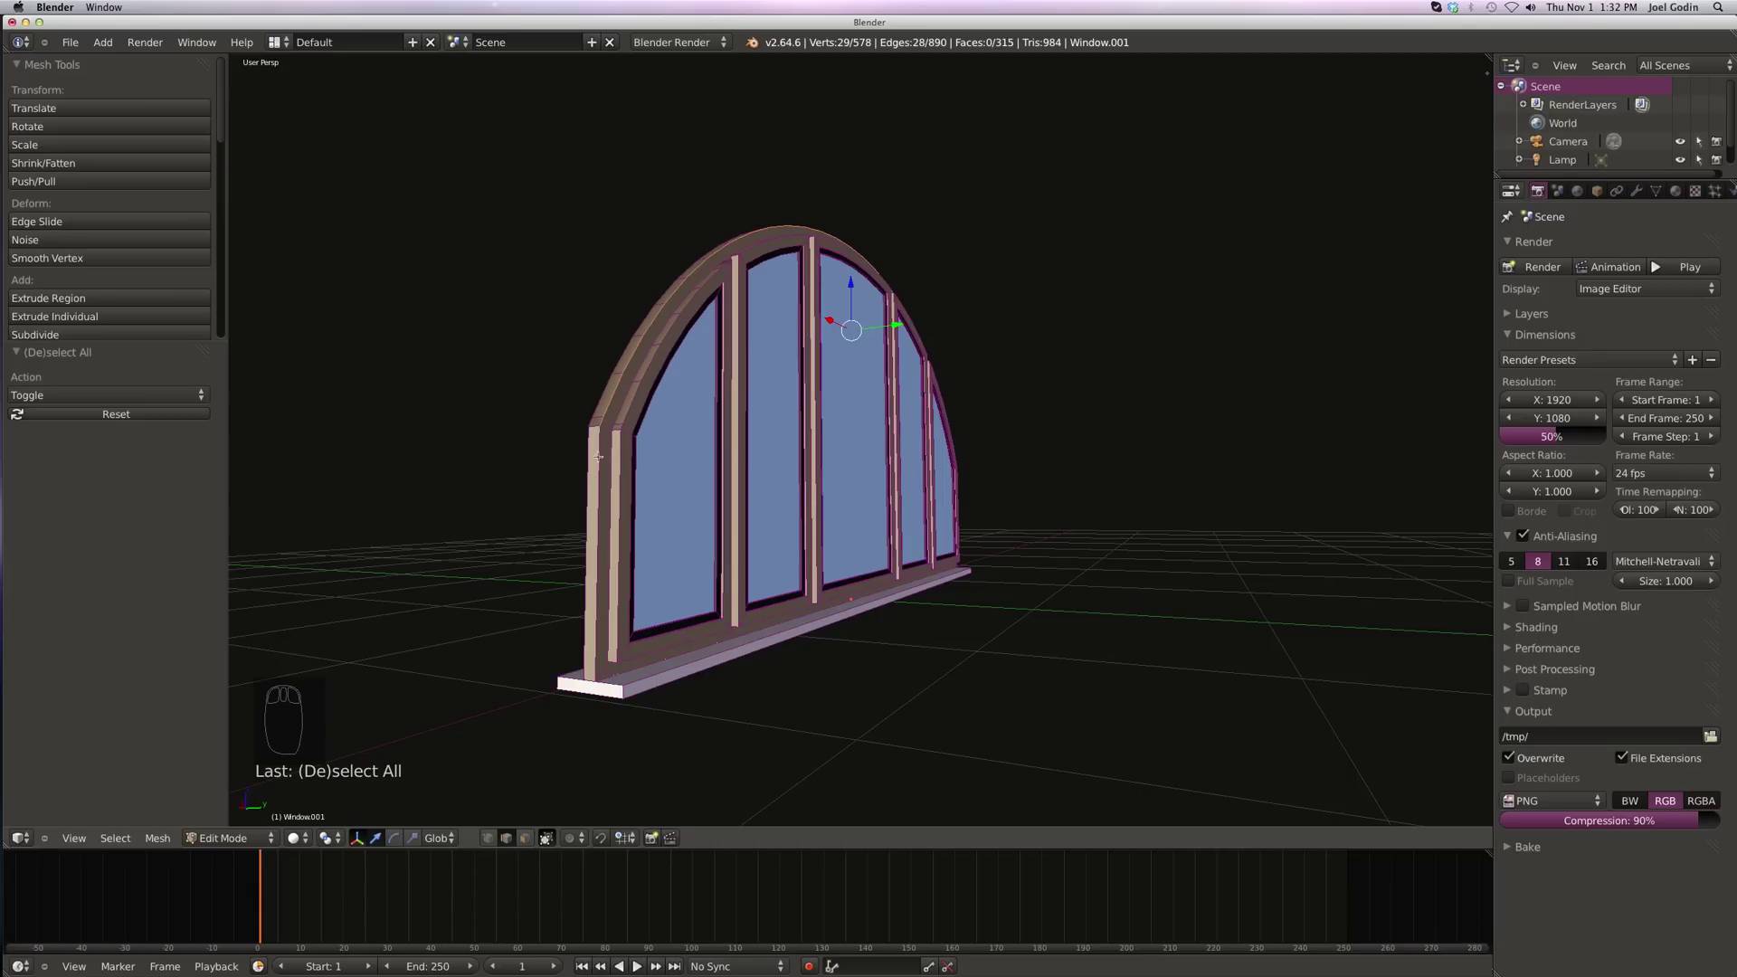
pyautogui.keyDown('shift'); pyautogui.rightClick(597, 512); pyautogui.keyUp('shift')
pyautogui.keyDown('shift'); pyautogui.rightClick(649, 675); pyautogui.keyUp('shift')
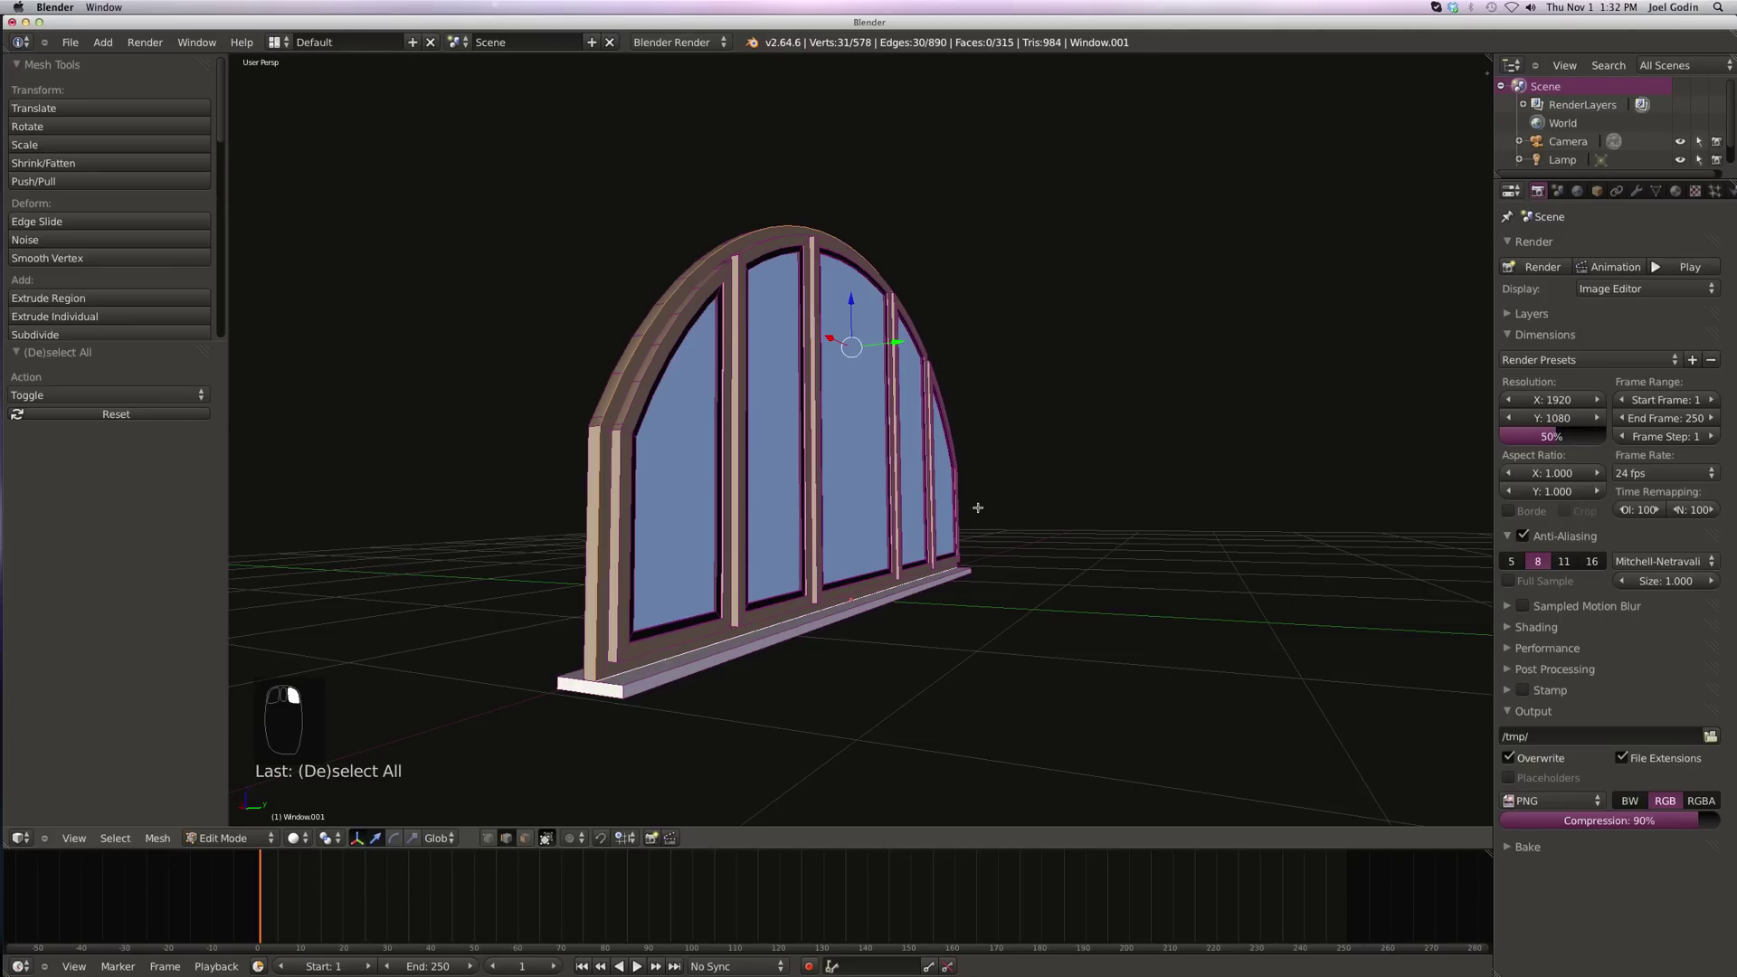
pyautogui.moveTo(1004, 490); pyautogui.dragTo(770, 490, button='middle')
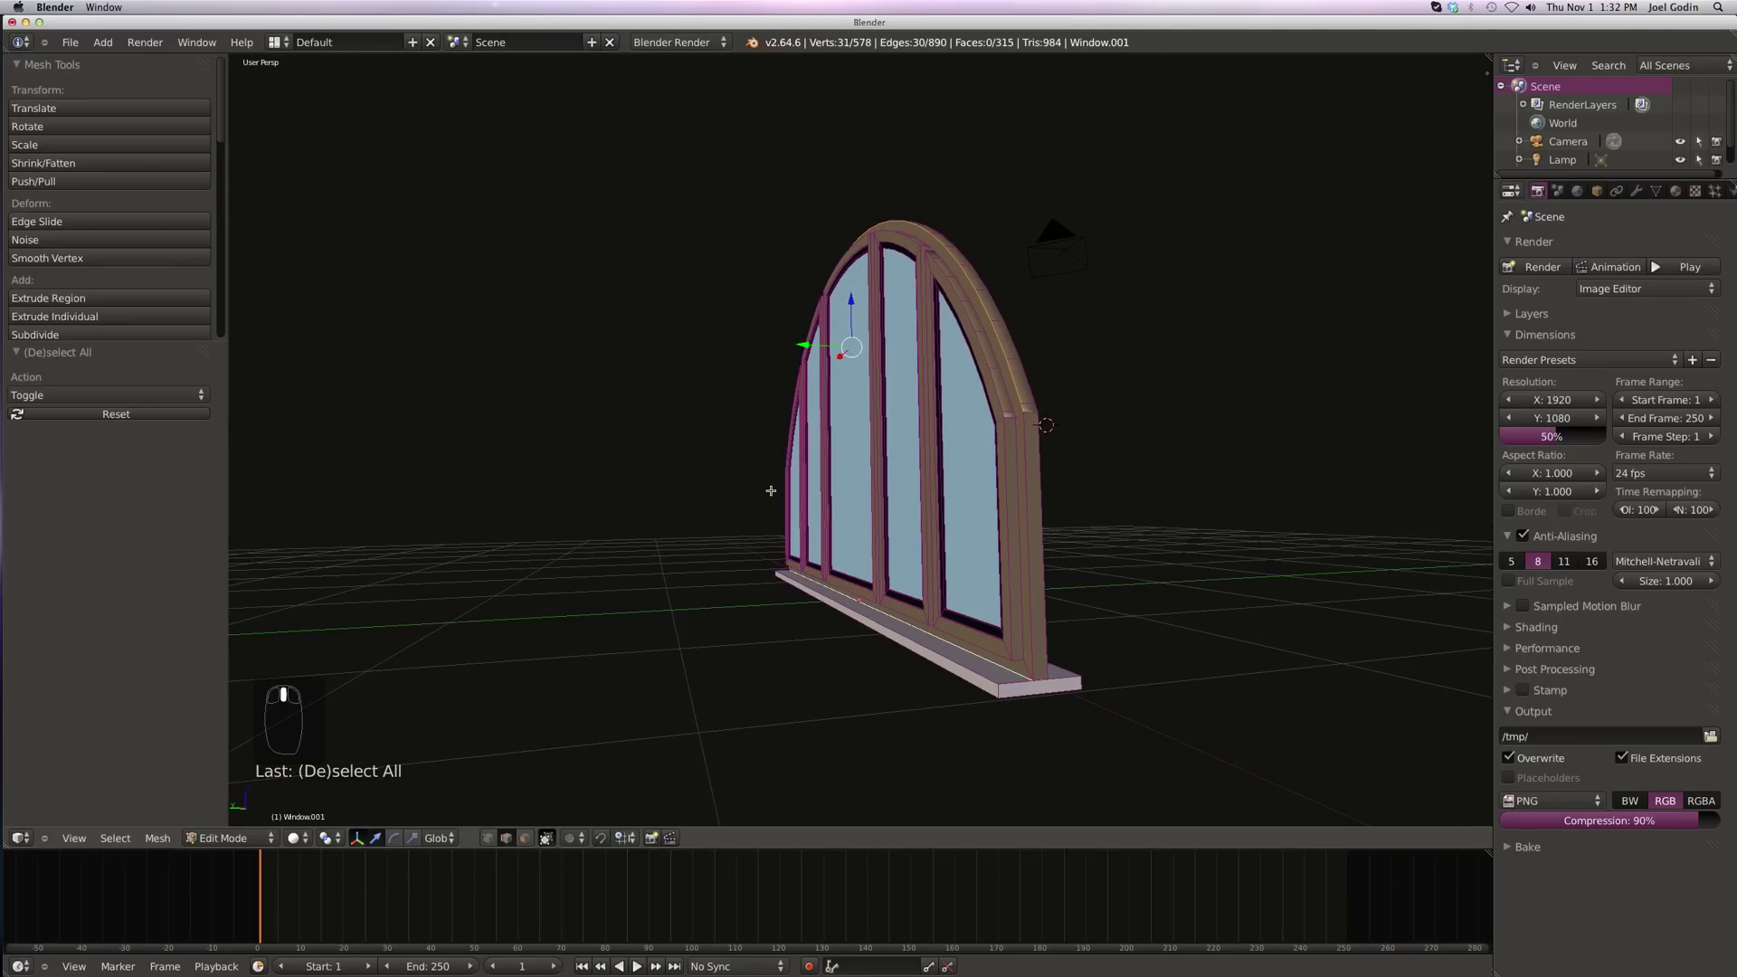
pyautogui.keyDown('shift'); pyautogui.rightClick(1026, 496); pyautogui.keyUp('shift')
pyautogui.moveTo(1072, 443)
pyautogui.mouseDown(button='middle')
pyautogui.moveTo(834, 388)
pyautogui.moveTo(861, 400)
pyautogui.mouseUp(button='middle')
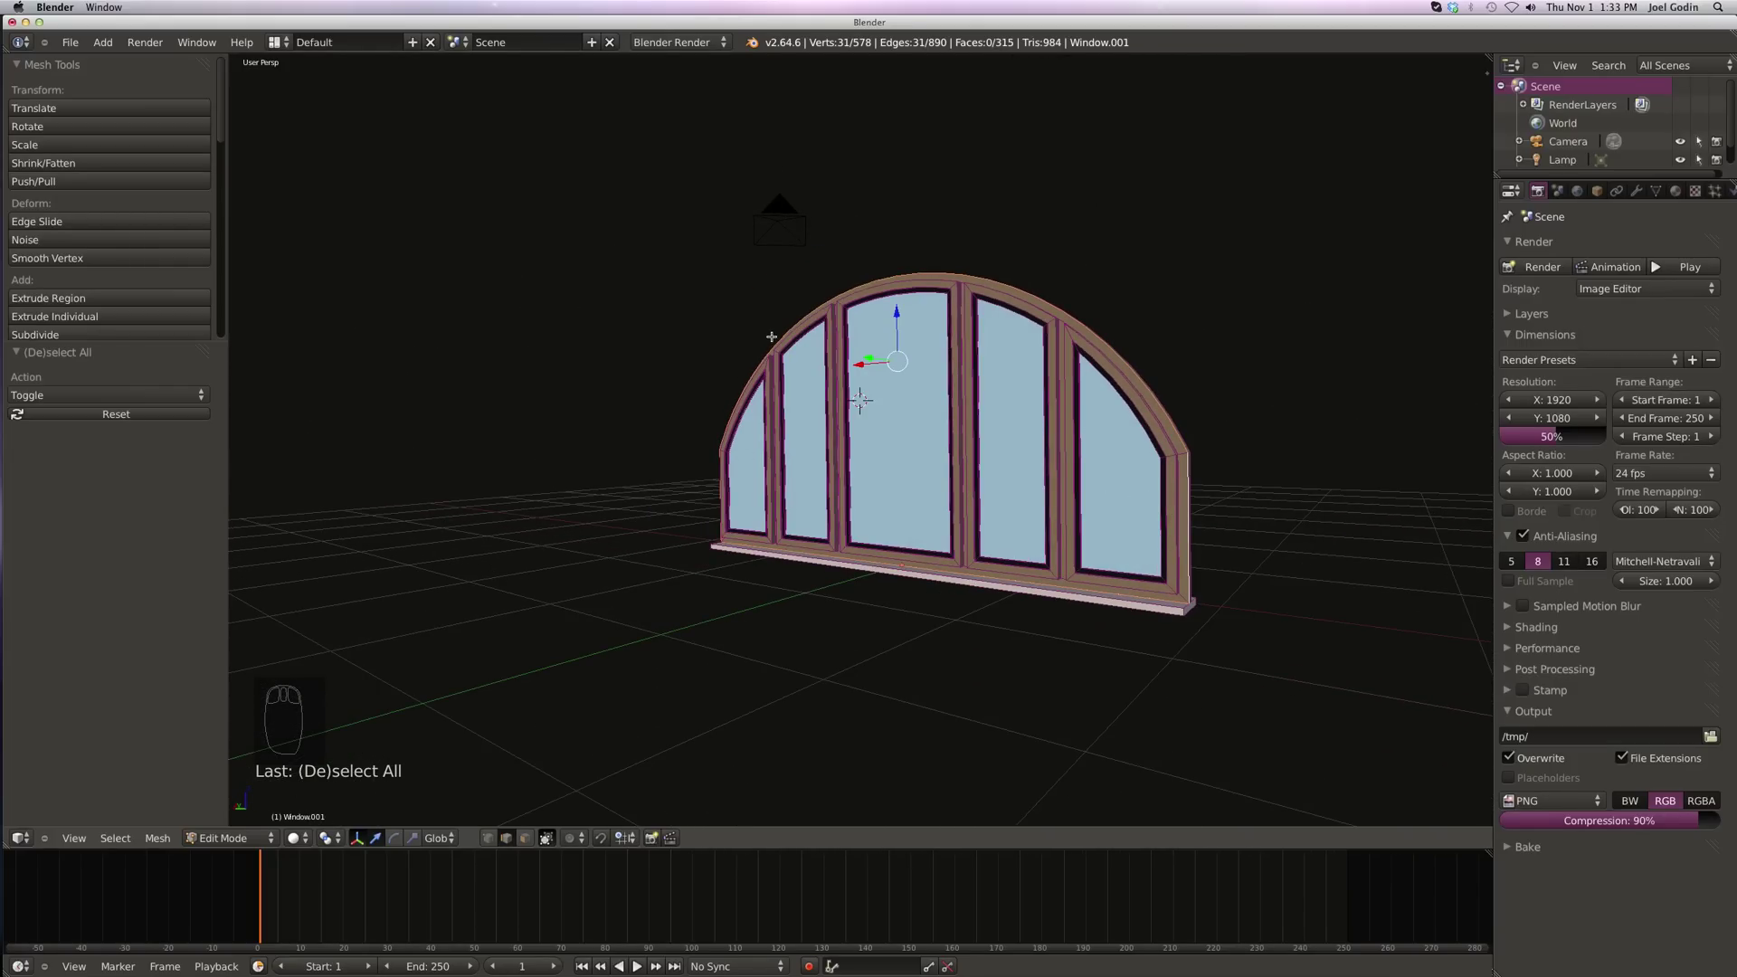
pyautogui.scroll(-1, 713, 392)
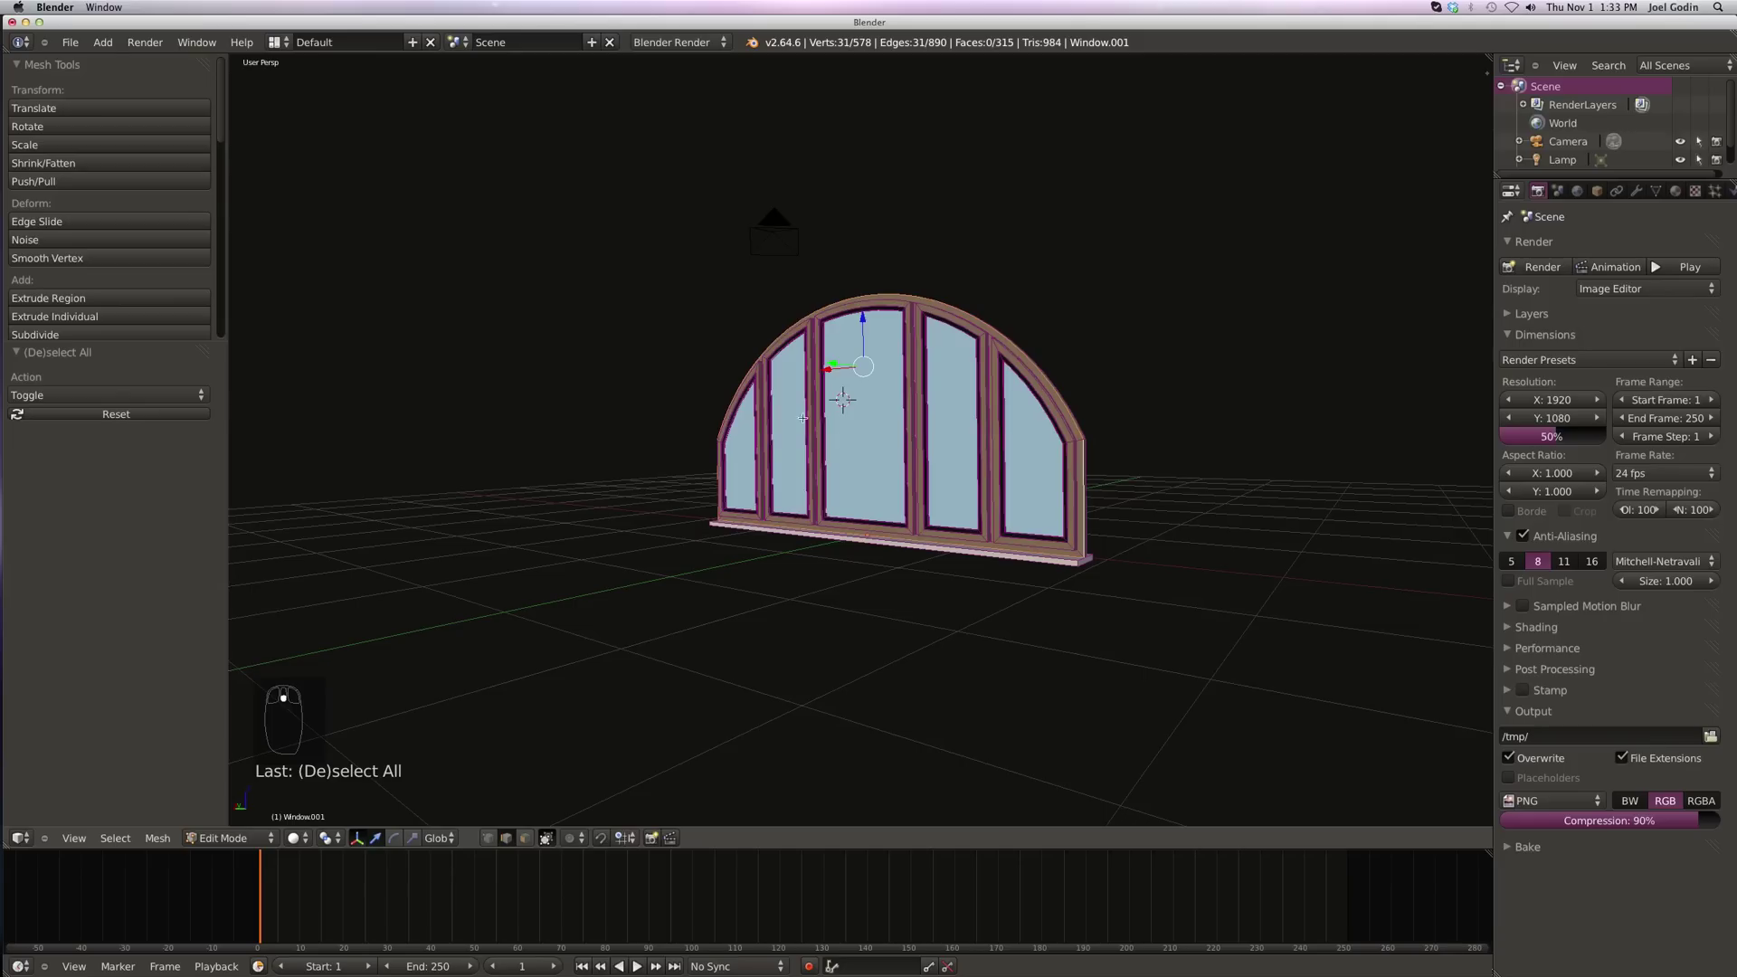
pyautogui.scroll(2, 1067, 391)
pyautogui.scroll(2, 1067, 391)
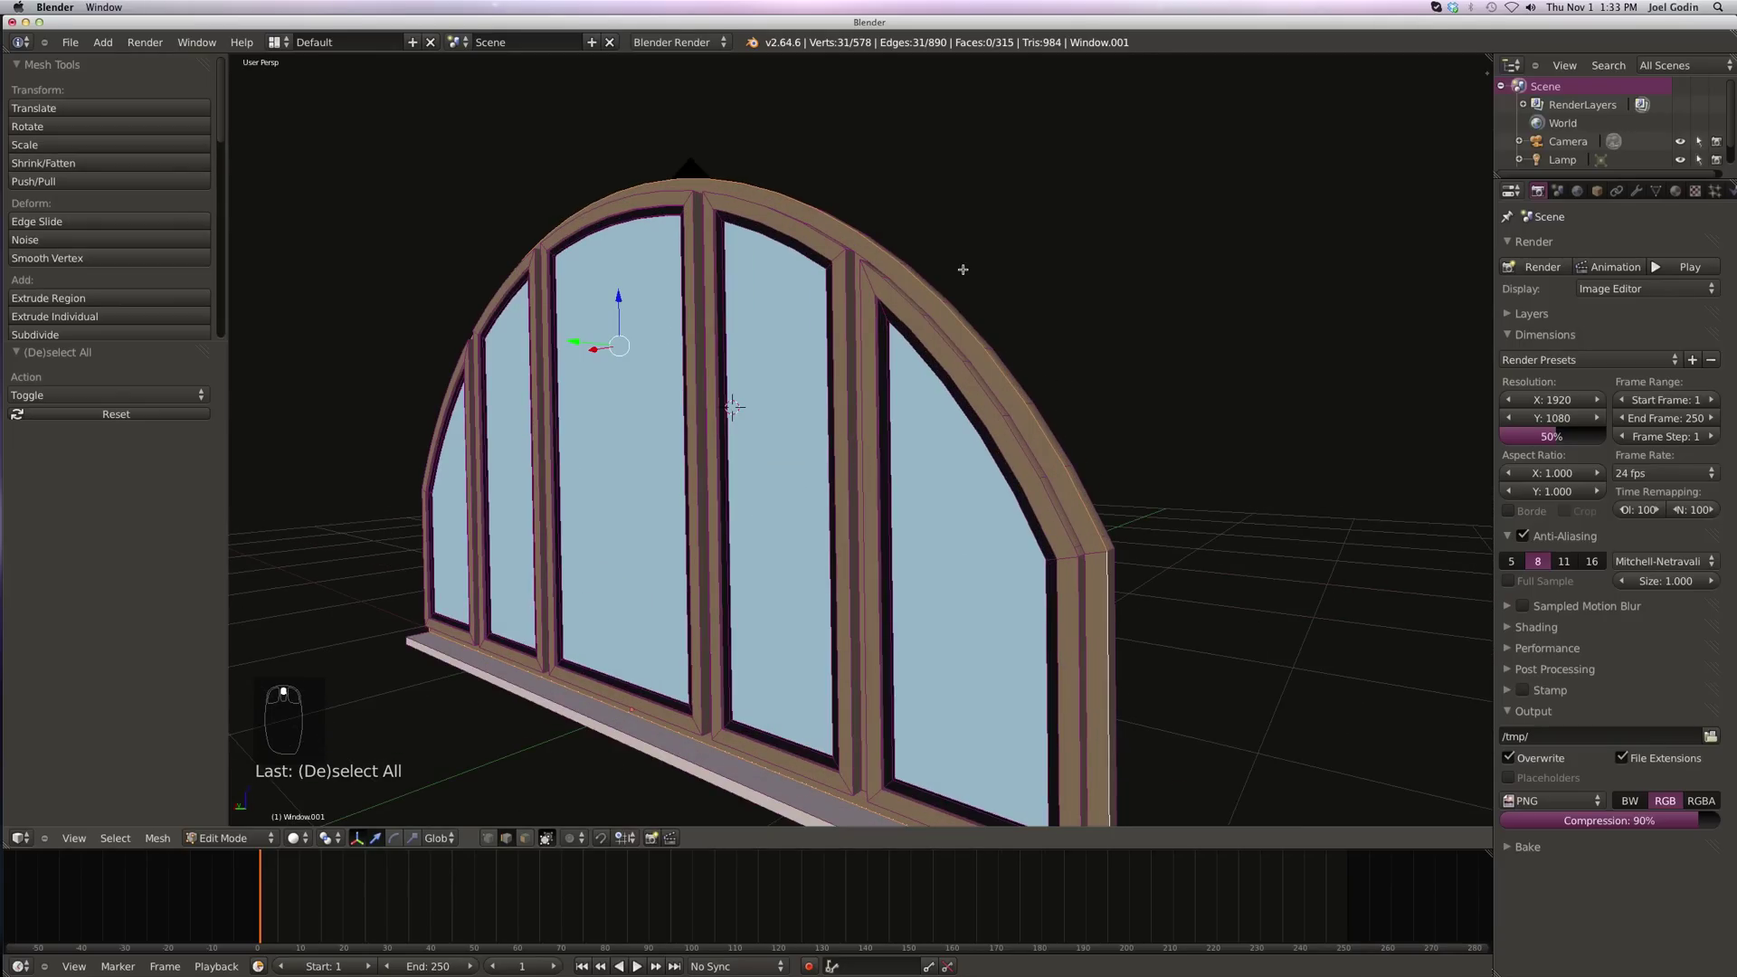
# Step: Separate the selected edges into a new object via P > Selection, then select an upper arch edge
pyautogui.press('p')
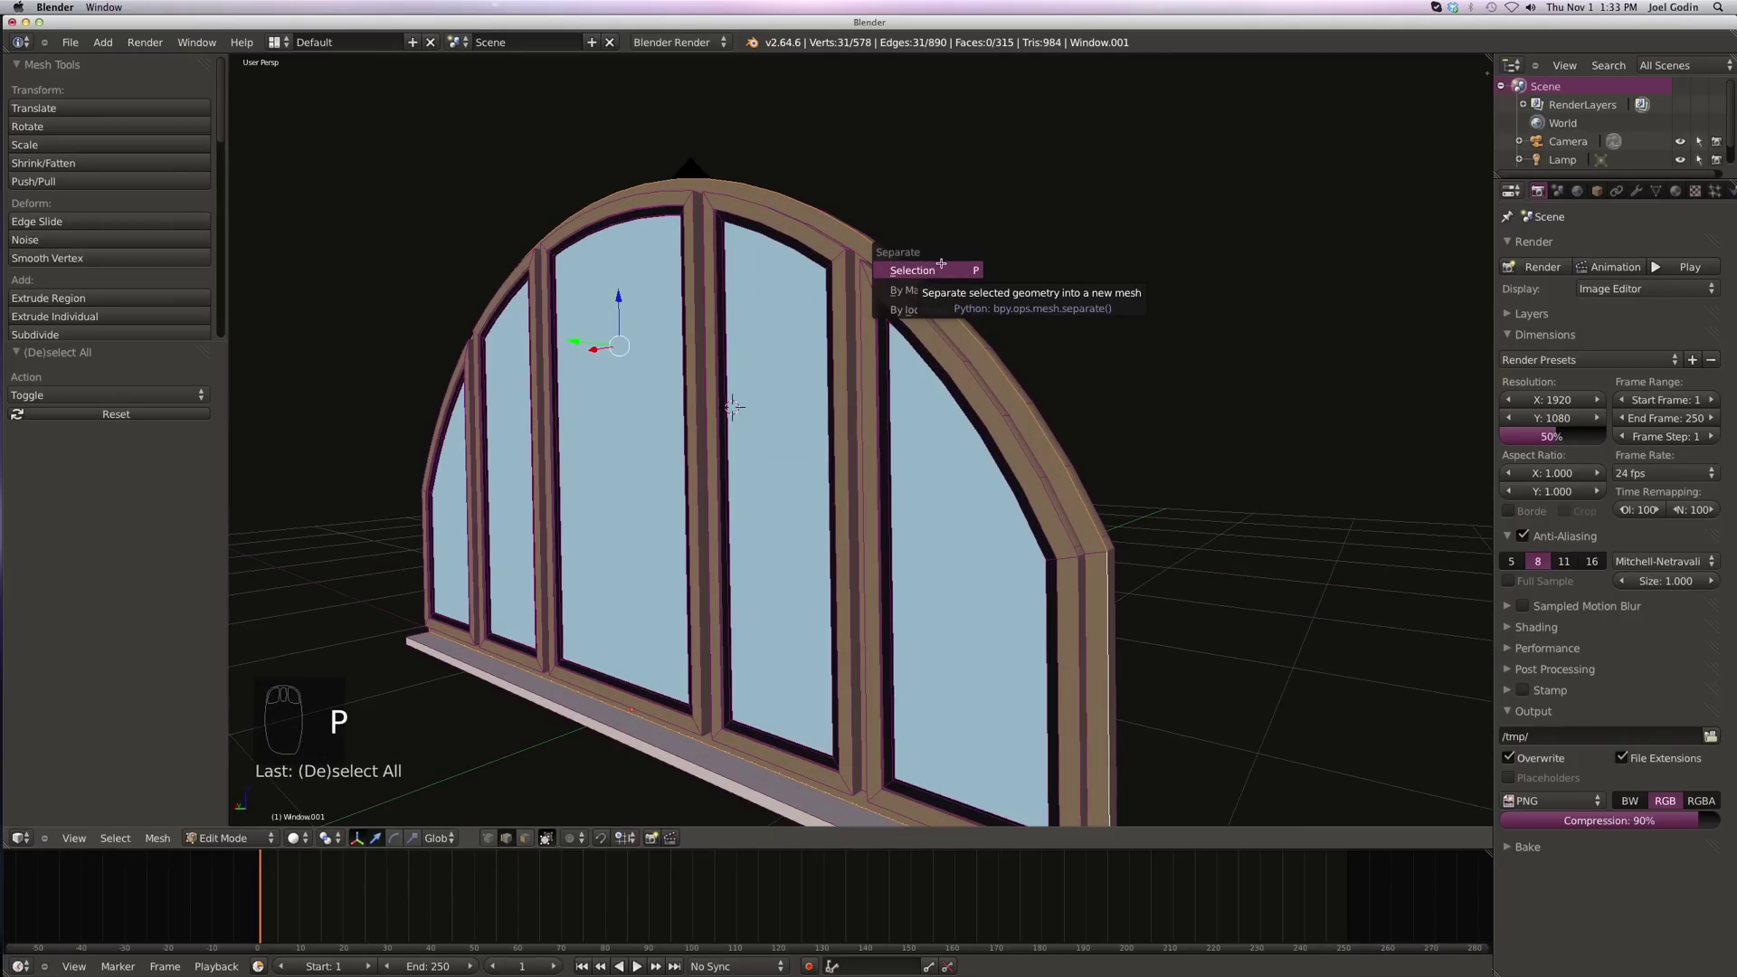
pyautogui.click(931, 270)
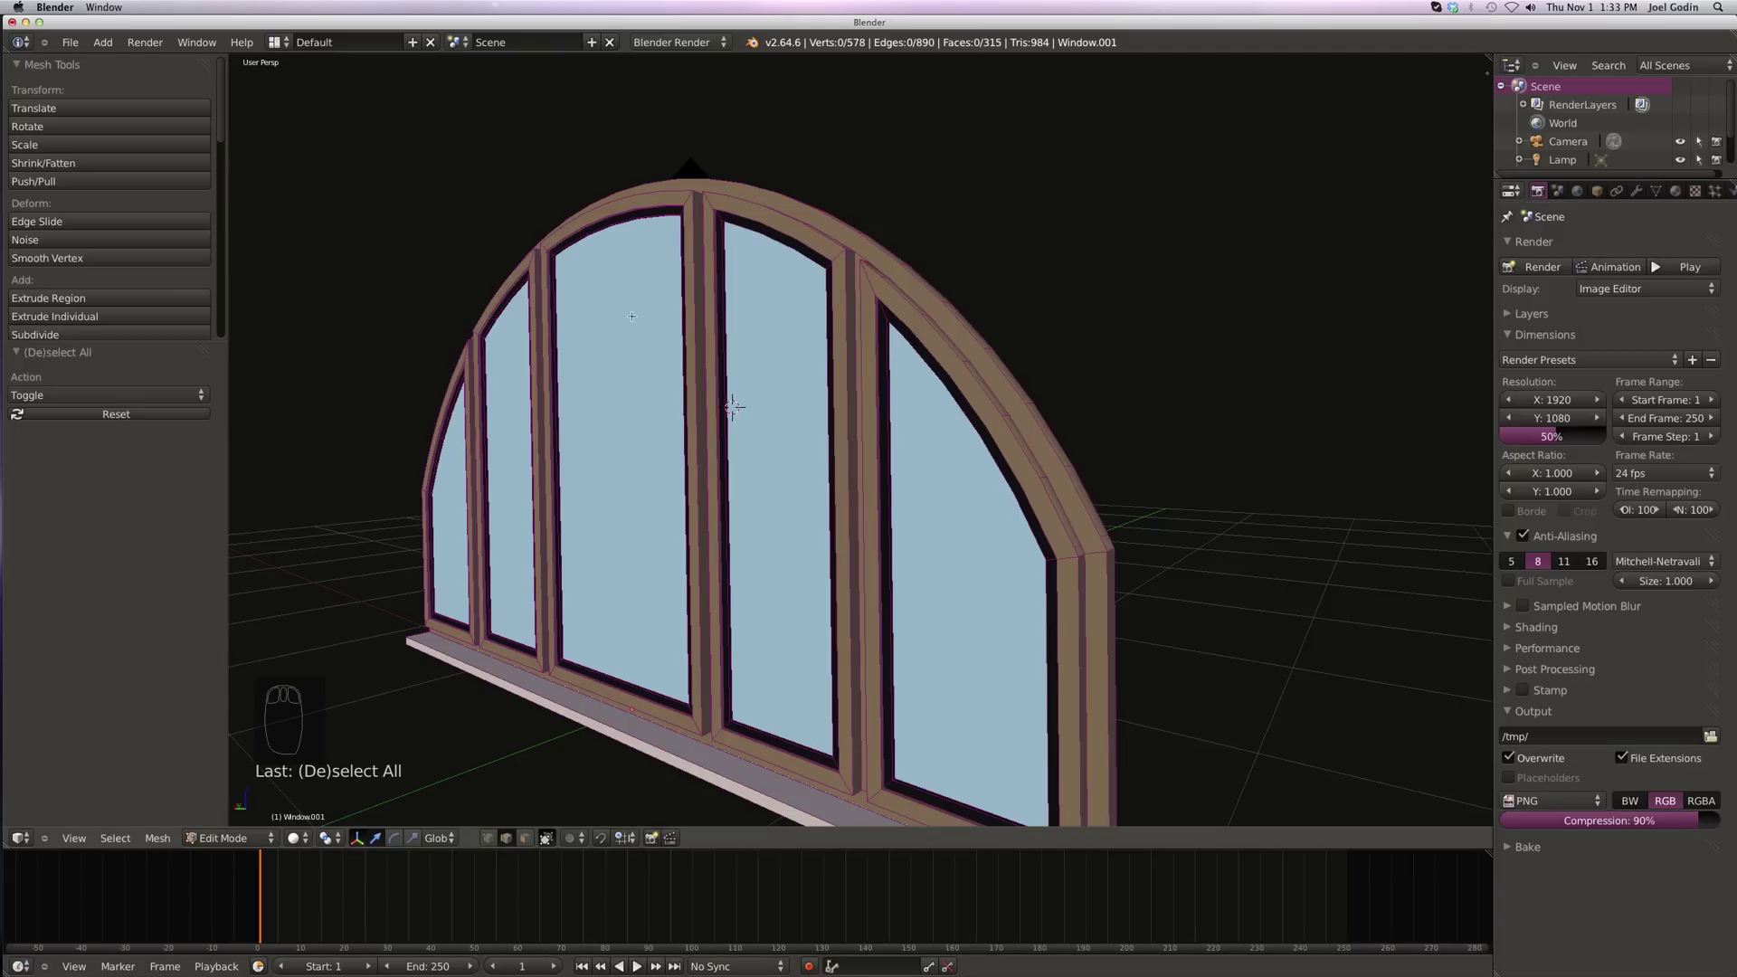
pyautogui.rightClick(805, 232)
# Step: Return to Object Mode, enlarge the Outliner, and select Window.000 after checking Window.001
pyautogui.press('Tab')
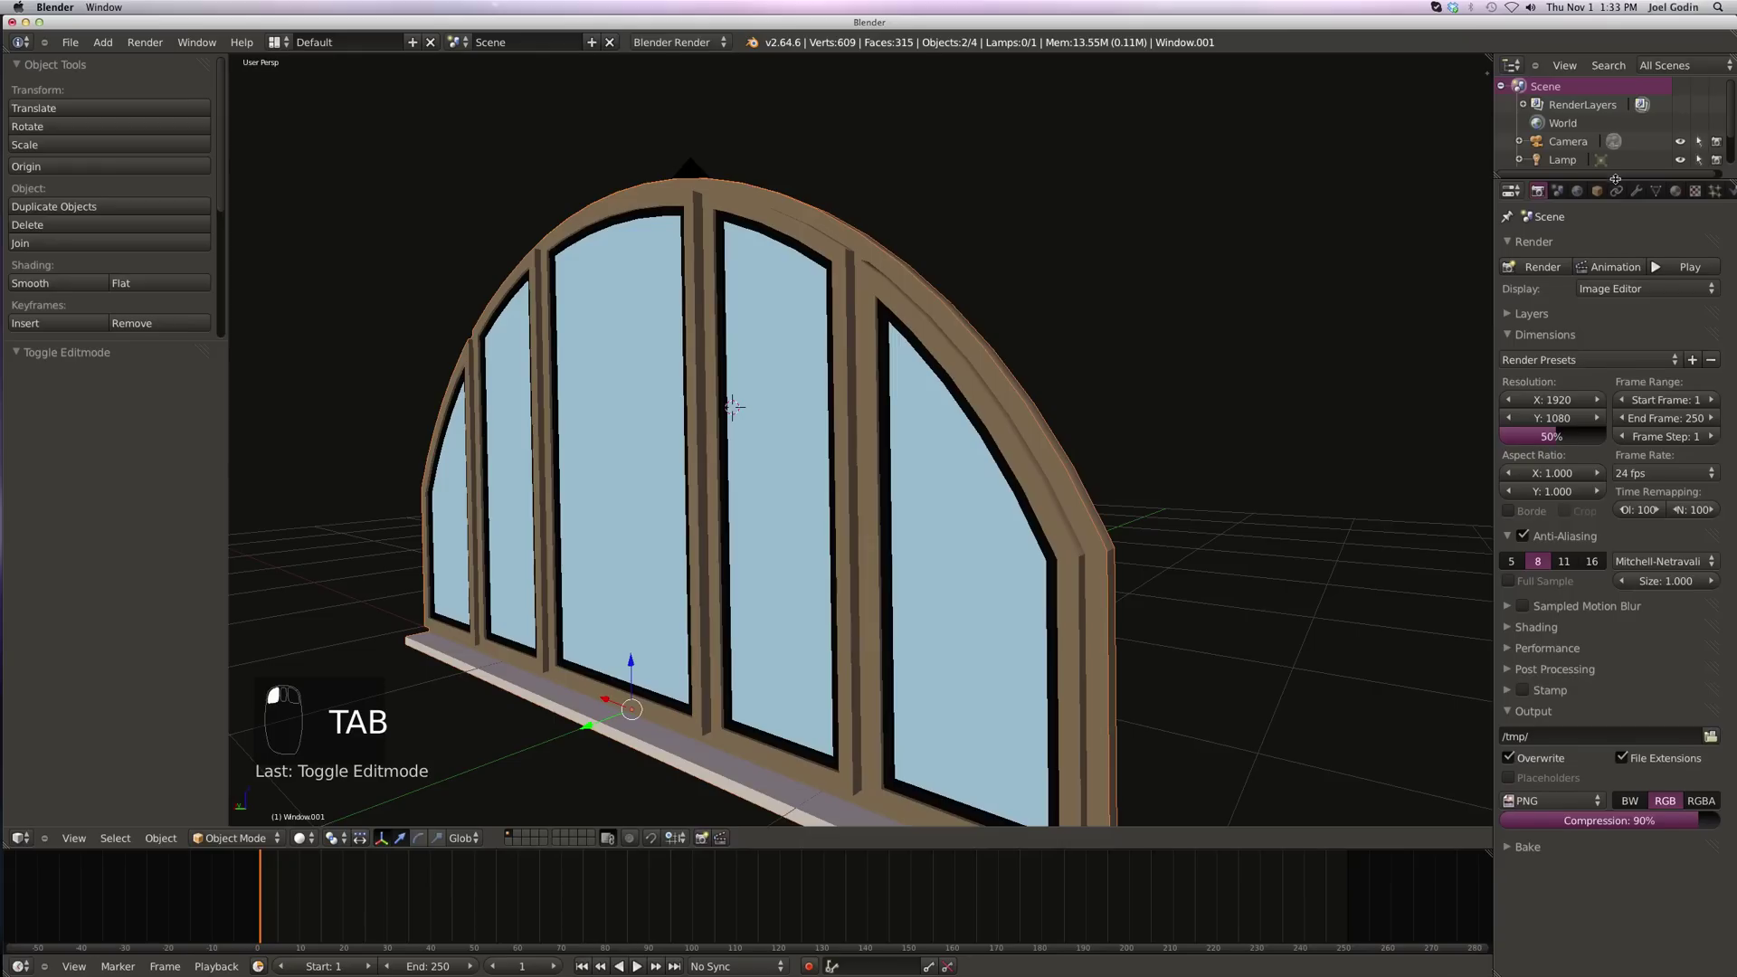
pyautogui.moveTo(1615, 177); pyautogui.dragTo(1599, 238)
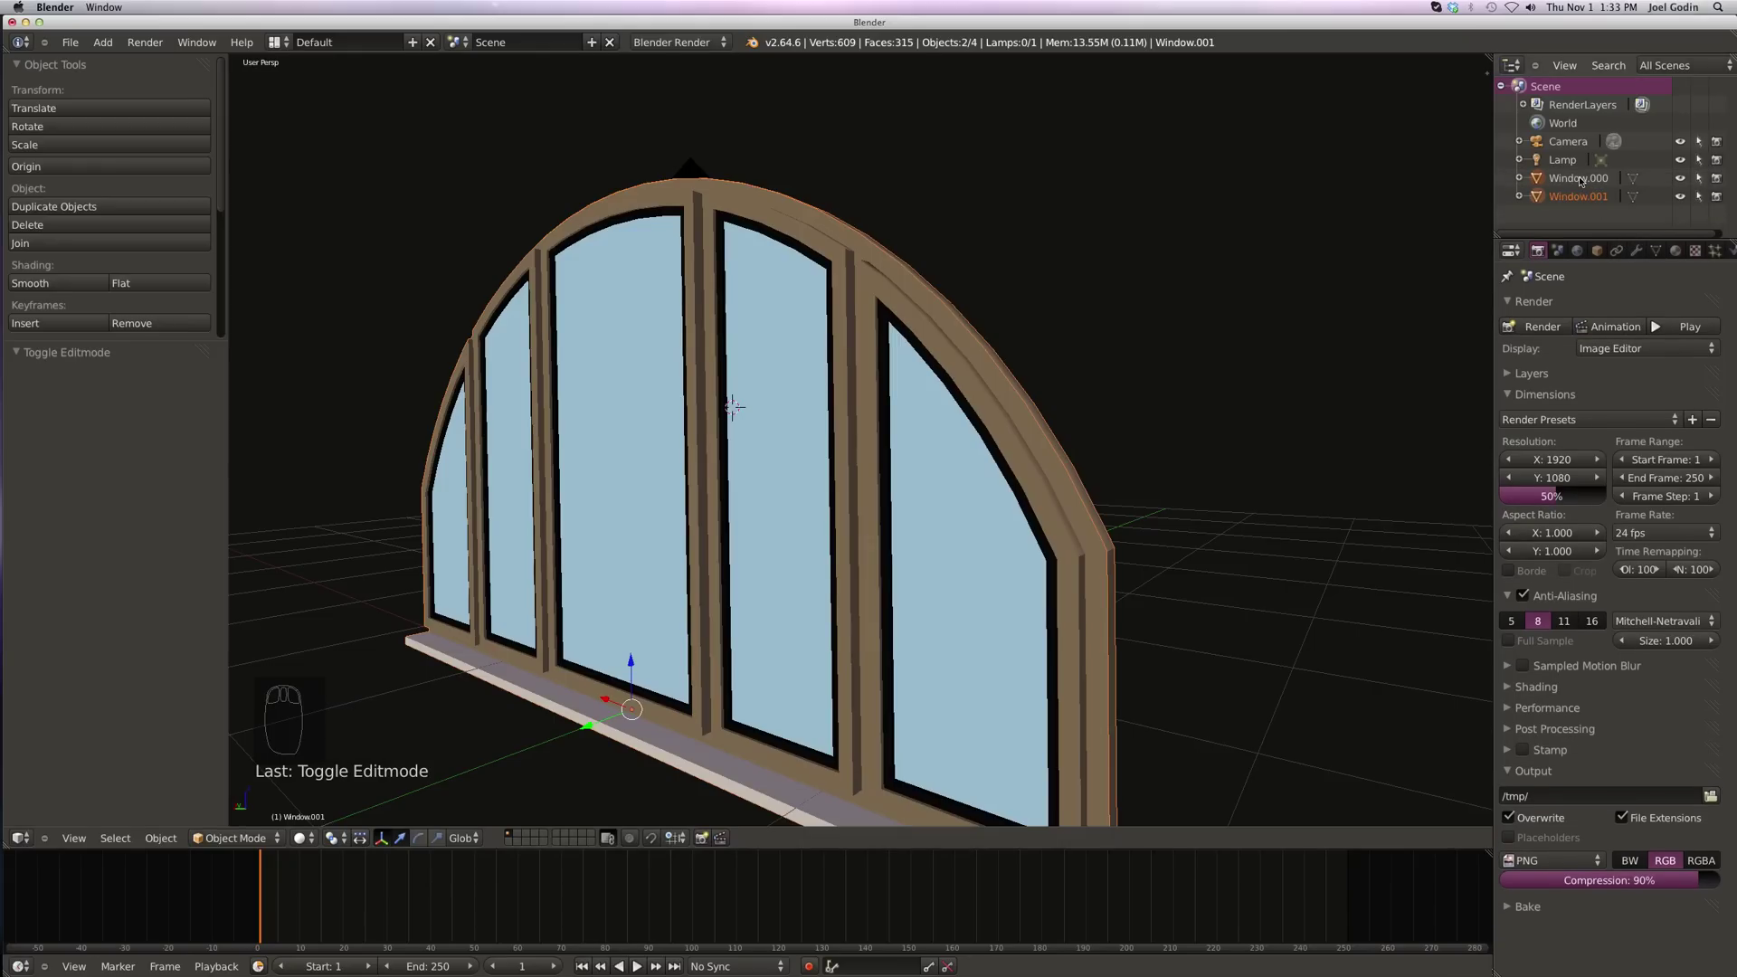
pyautogui.click(1577, 179)
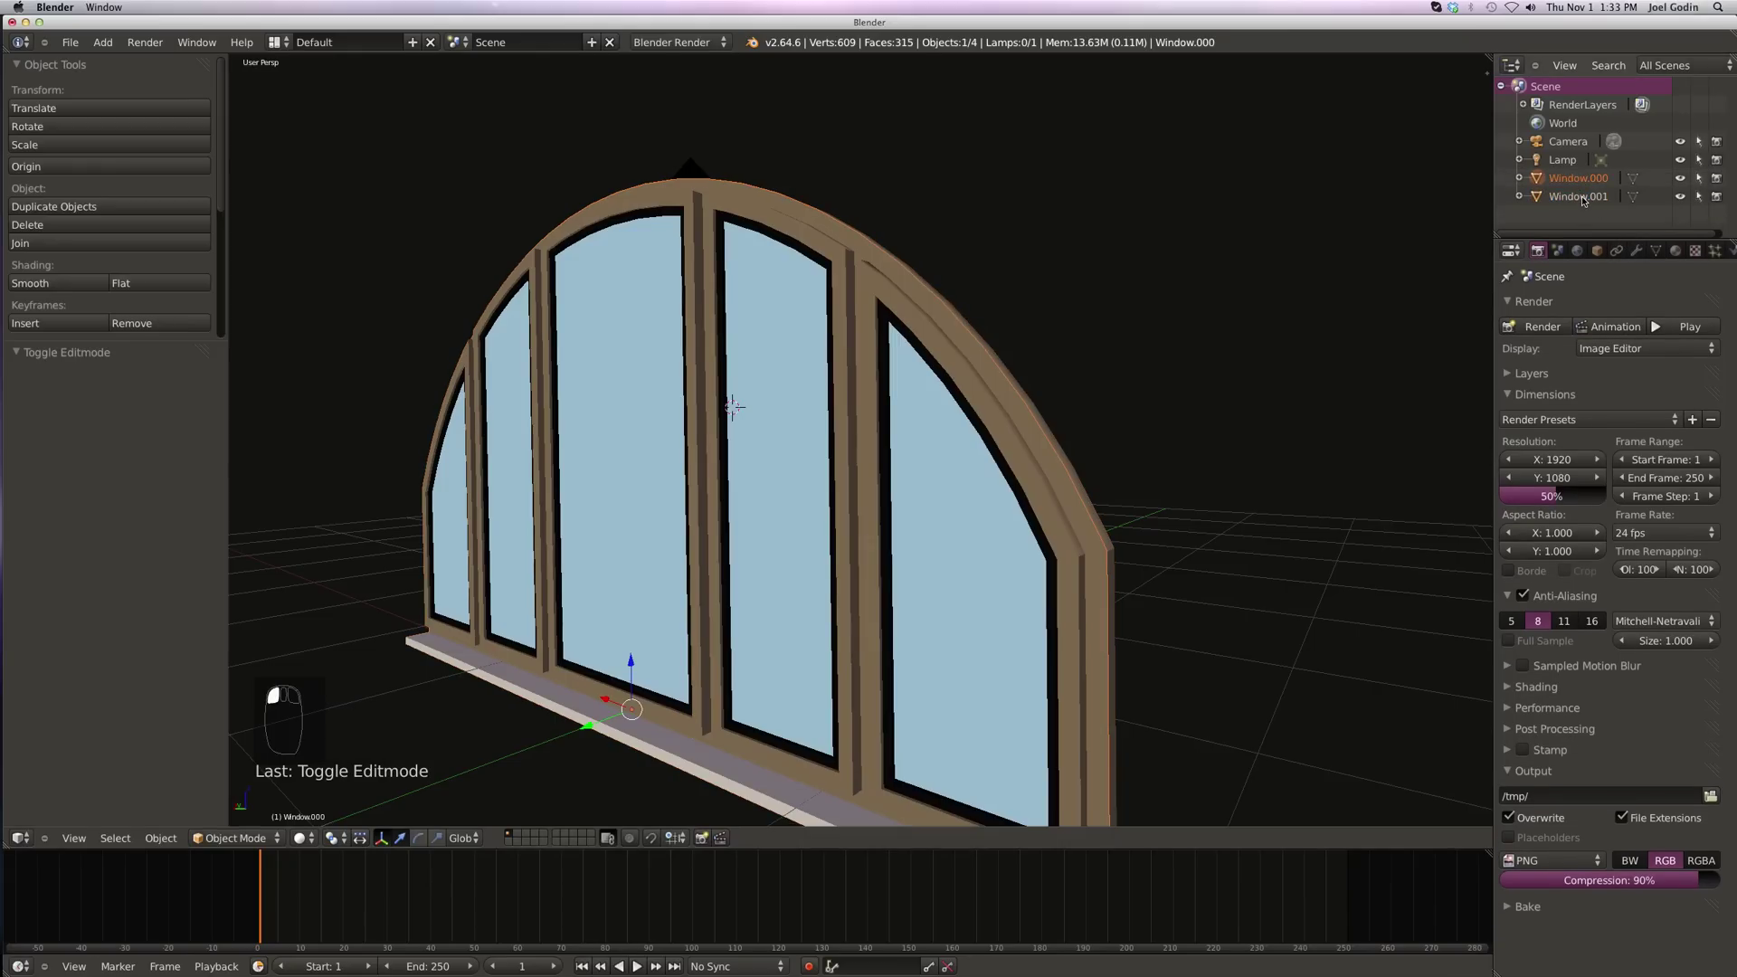
pyautogui.click(1583, 199)
pyautogui.click(1574, 181)
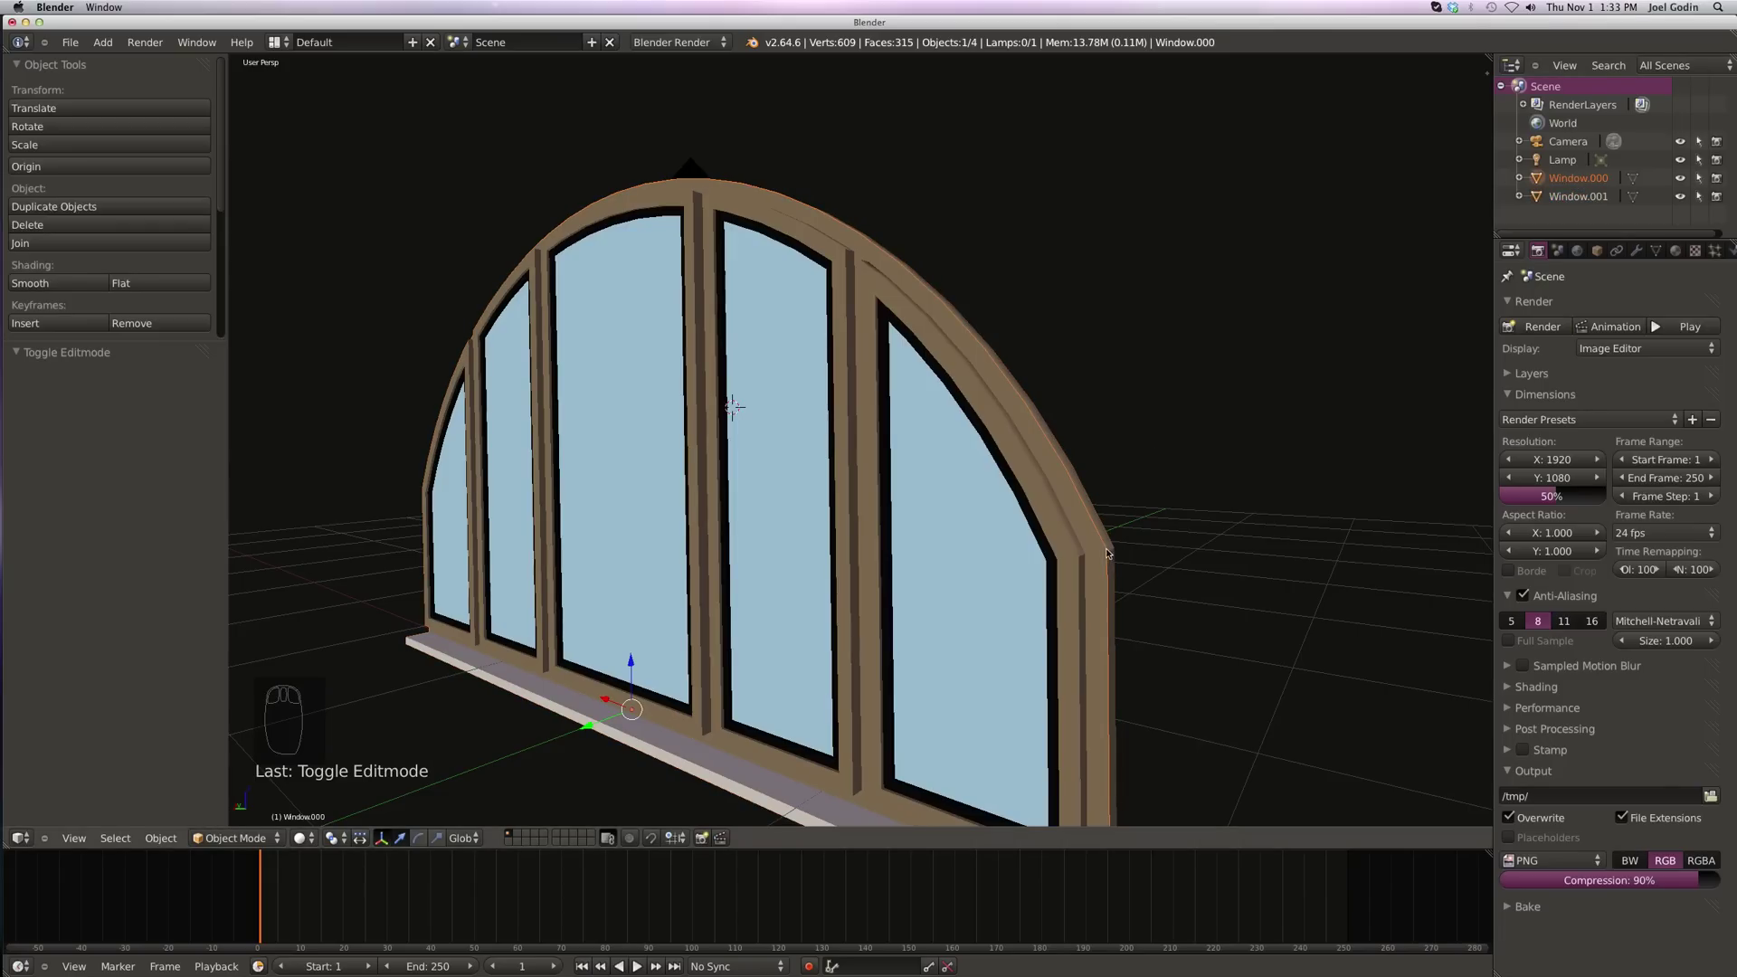
pyautogui.scroll(-1, 1179, 347)
pyautogui.moveTo(1145, 419)
pyautogui.mouseDown(button='middle')
pyautogui.moveTo(954, 290)
pyautogui.moveTo(1046, 347)
pyautogui.mouseUp(button='middle')
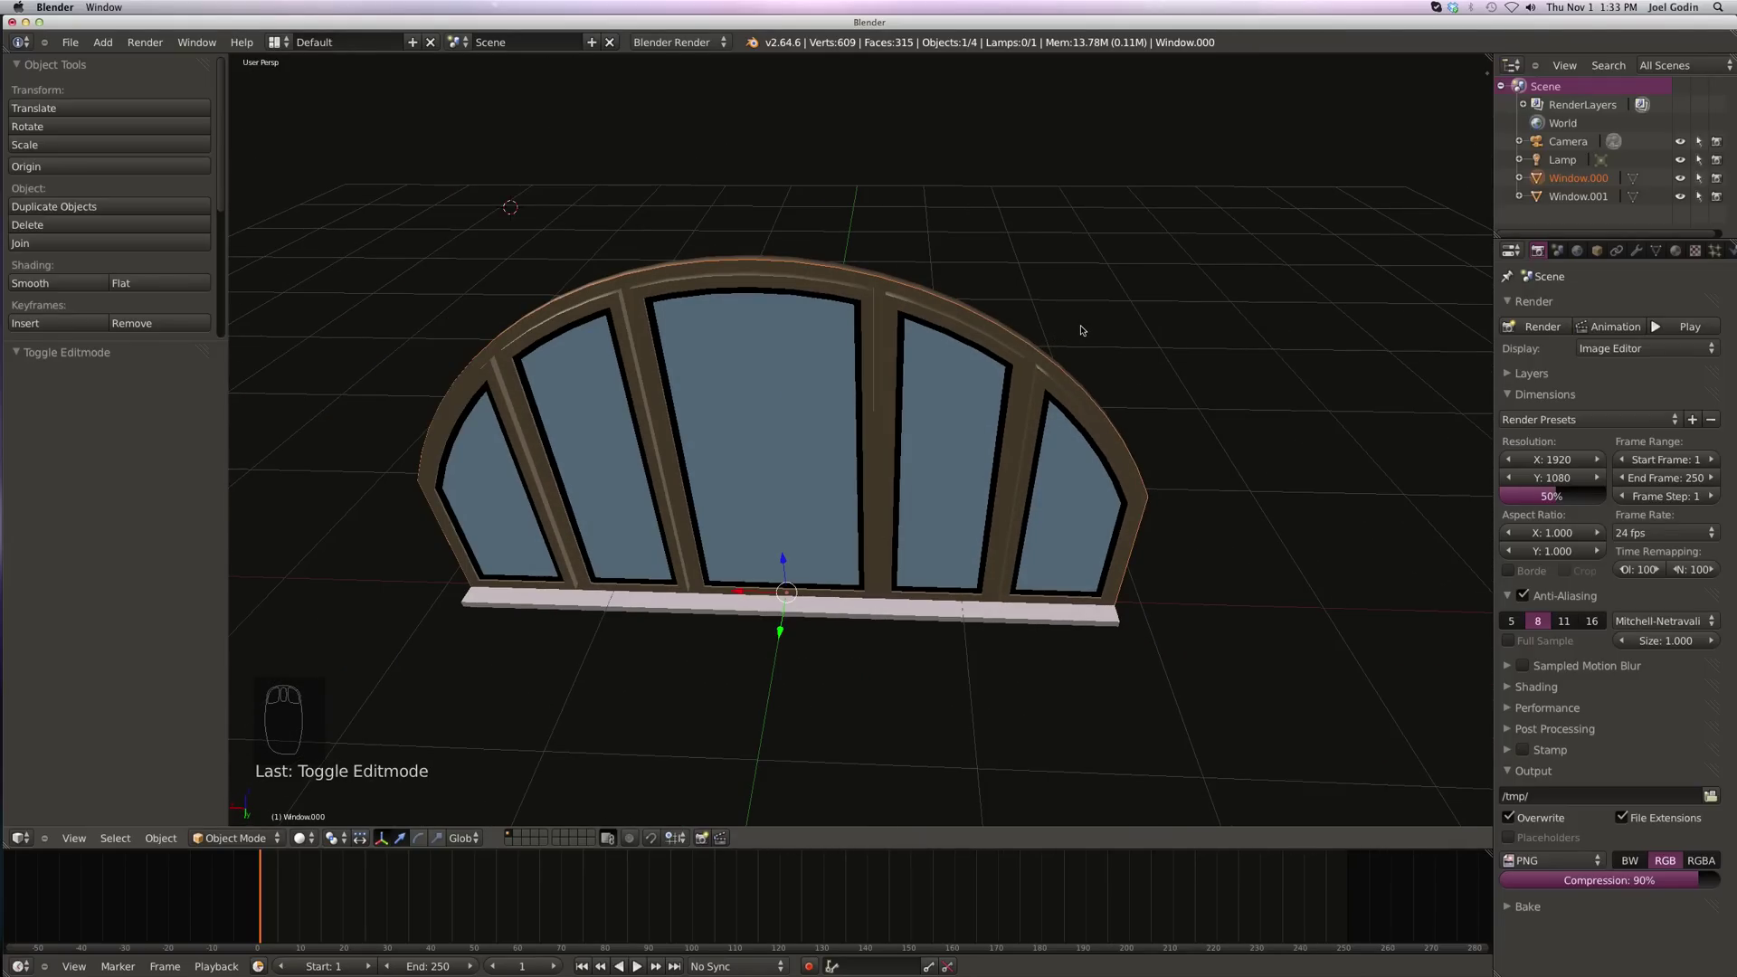
# Step: Extrude Window.000's rim edges in place and scale them outward by 1.185, viewed front-on
pyautogui.press('Tab')
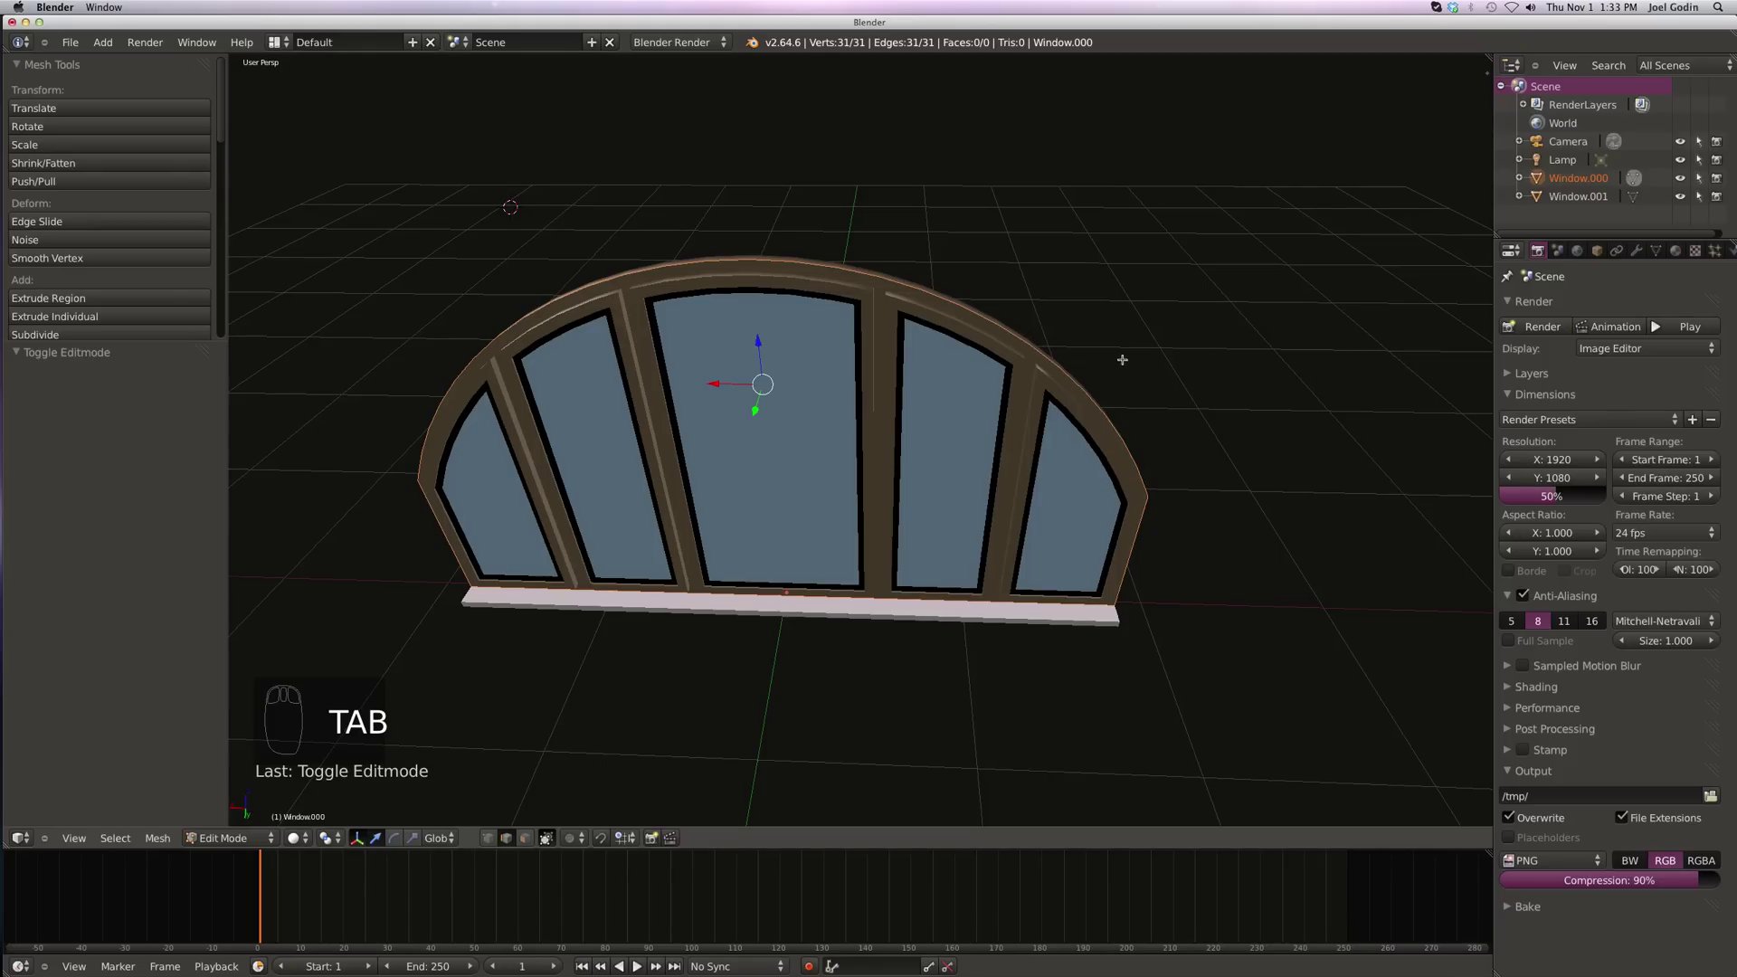
pyautogui.press('e')
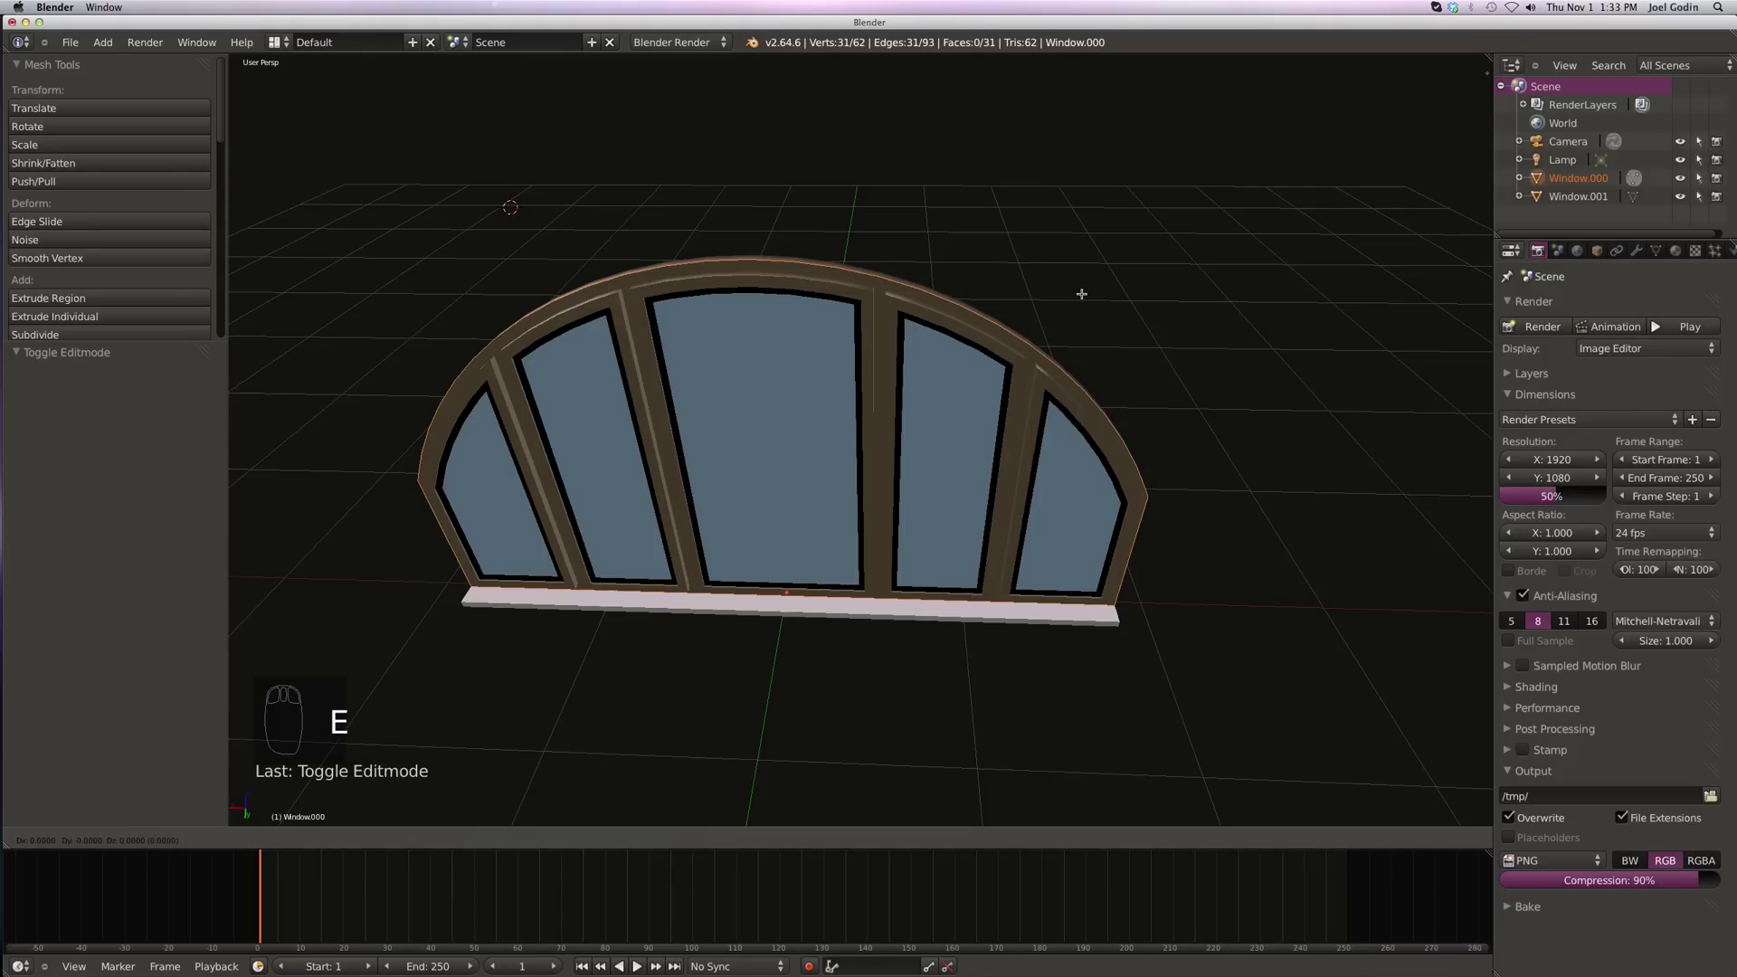
pyautogui.rightClick(1082, 294)
pyautogui.press('s')
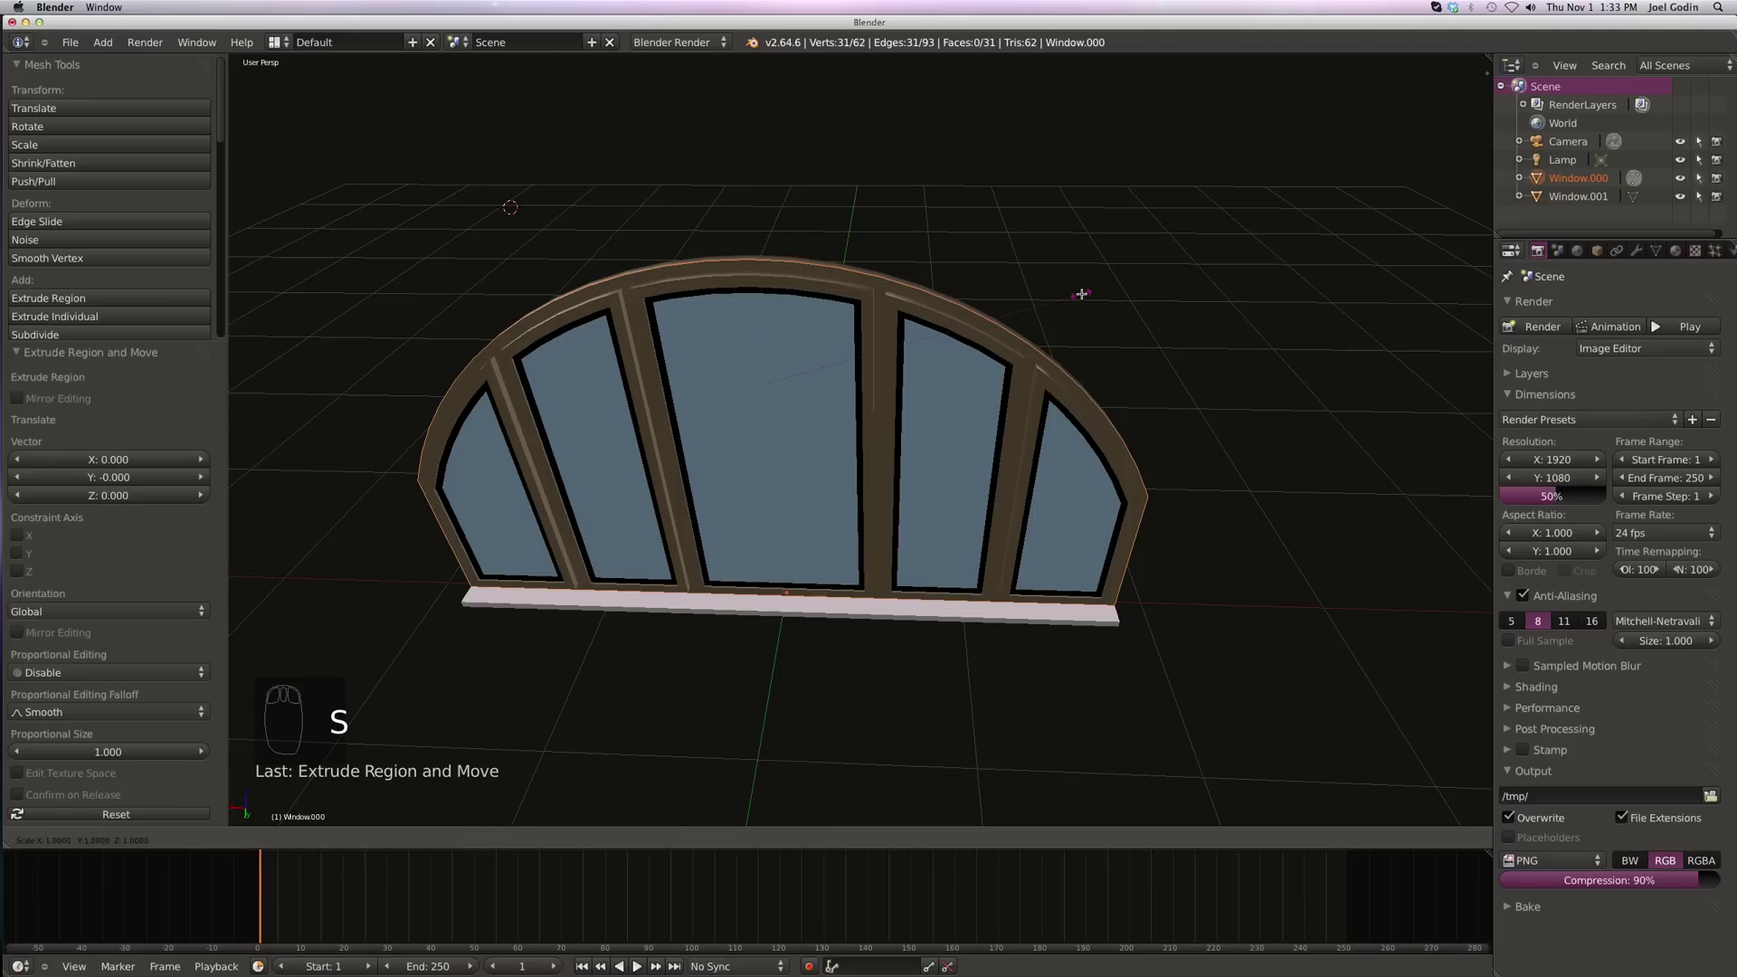
pyautogui.click(1140, 275)
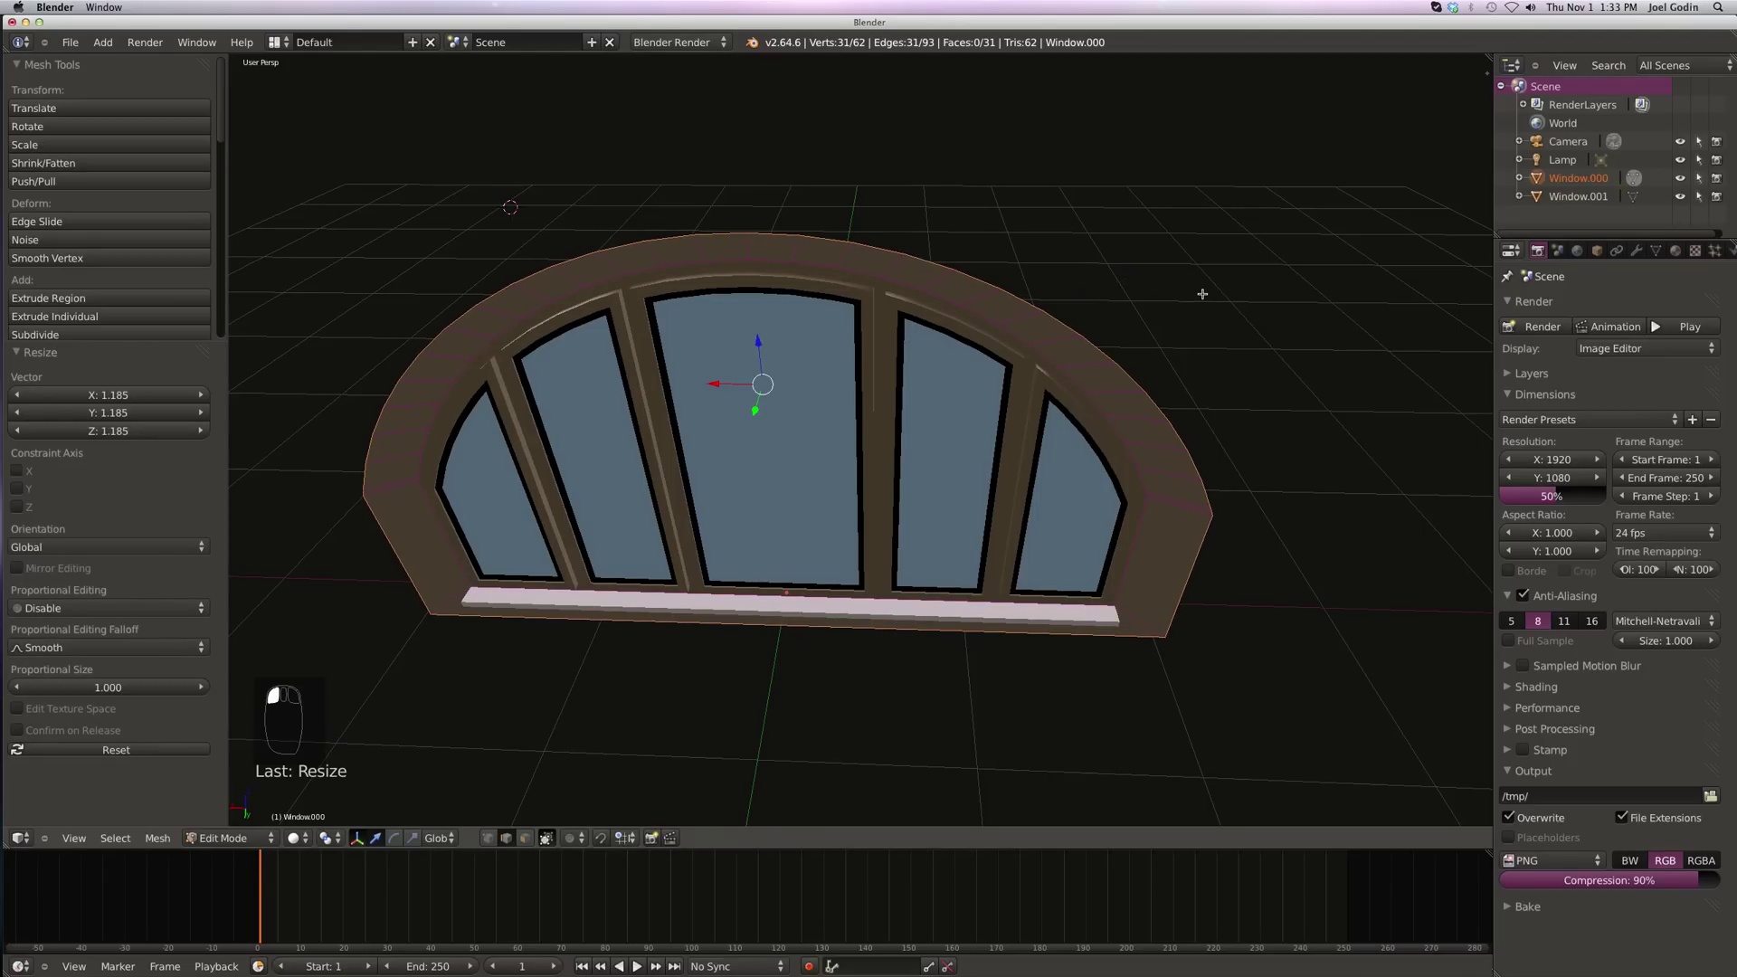
pyautogui.moveTo(1200, 293)
pyautogui.mouseDown(button='middle')
pyautogui.moveTo(1155, 358)
pyautogui.moveTo(919, 375)
pyautogui.moveTo(906, 256)
pyautogui.mouseUp(button='middle')
pyautogui.press('KP_1')
pyautogui.scroll(-1, 1101, 262)
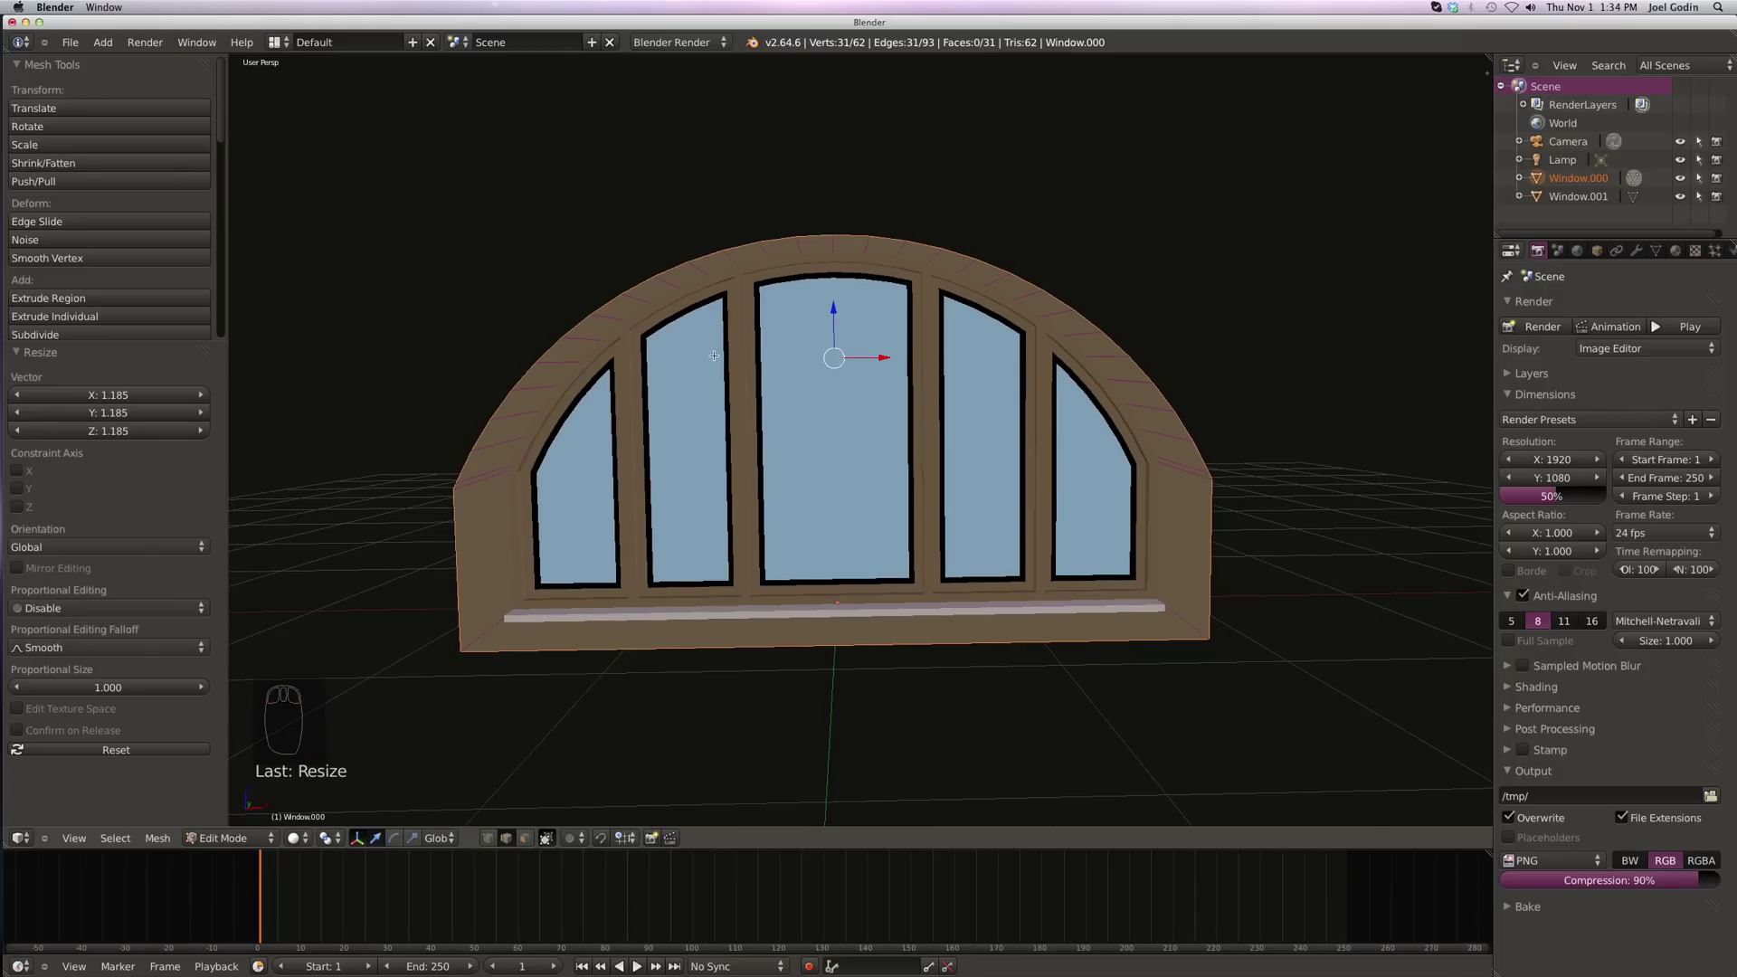
# Step: Switch to edge selection and try brush-selecting the arch's left edges, then clear the selection
pyautogui.press('a')
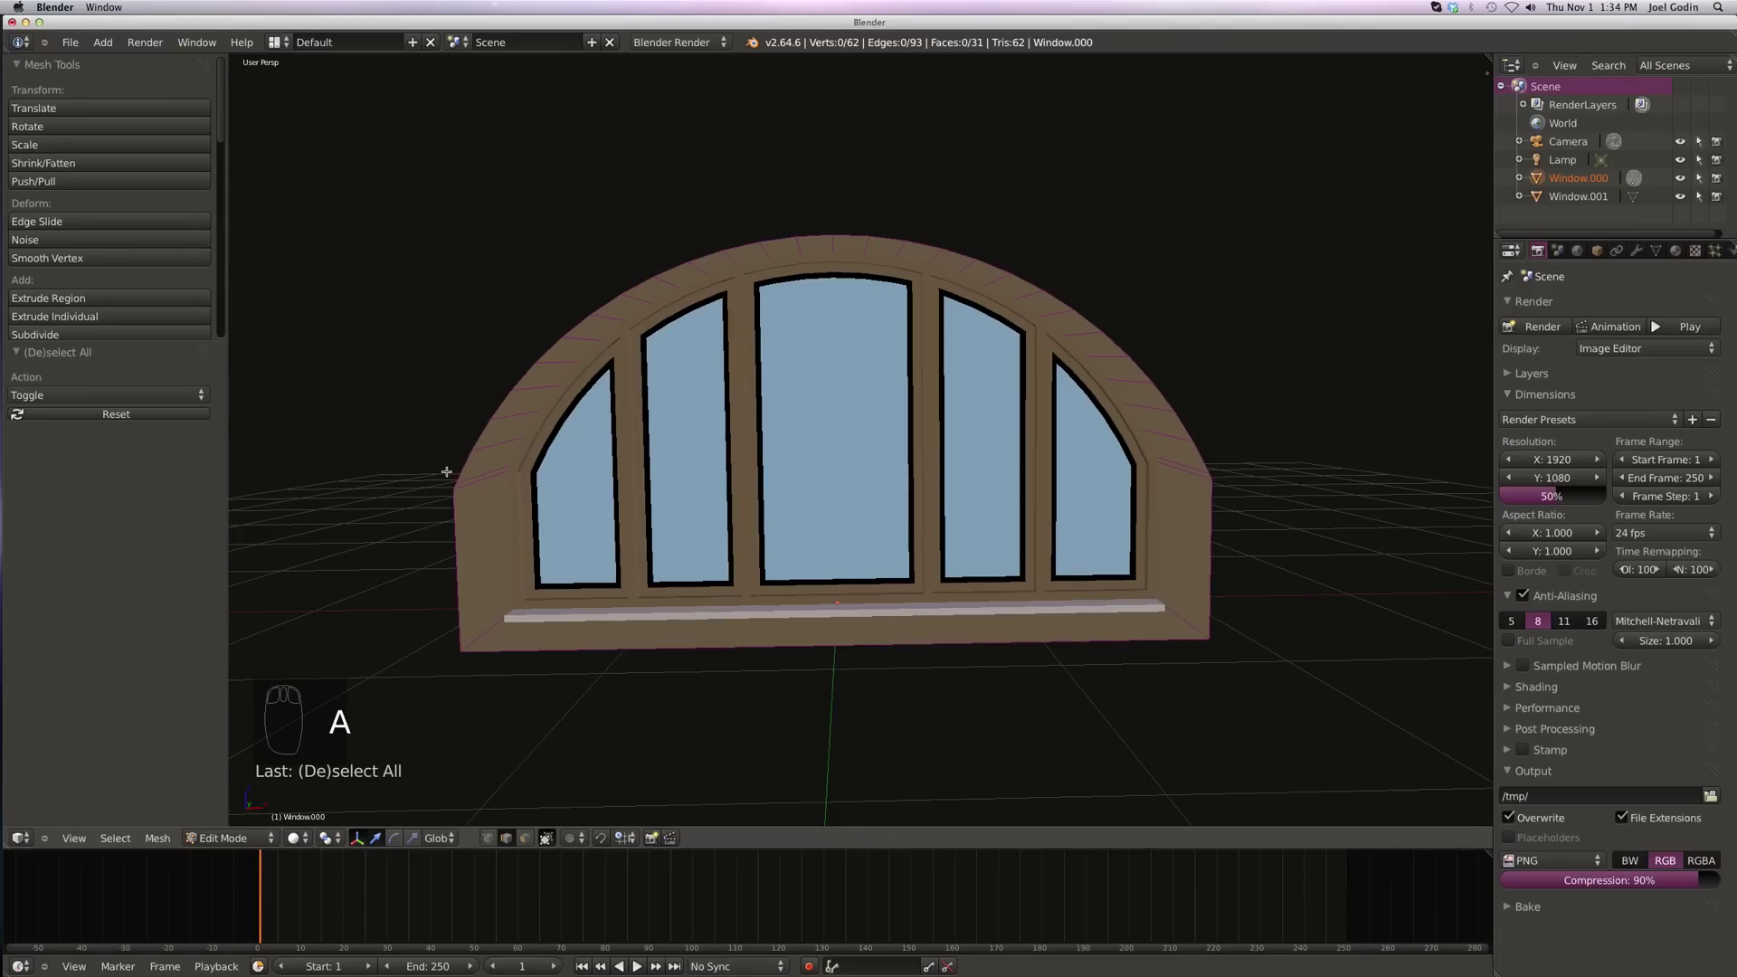
pyautogui.press('c')
pyautogui.rightClick(375, 370)
pyautogui.hotkey('ctrl', 'Tab')
pyautogui.click(347, 374)
pyautogui.press('c')
pyautogui.click(452, 467)
pyautogui.moveTo(453, 467); pyautogui.dragTo(491, 405)
pyautogui.rightClick(473, 345)
pyautogui.press('a')
# Step: Select the rim's edge loop, leaving out its left, bottom and right edges
pyautogui.rightClick(455, 485)
pyautogui.keyDown('shift'); pyautogui.rightClick(481, 436); pyautogui.keyUp('shift')
pyautogui.keyDown('shift'); pyautogui.rightClick(503, 402); pyautogui.keyUp('shift')
pyautogui.keyDown('alt'); pyautogui.rightClick(517, 384); pyautogui.keyUp('alt')
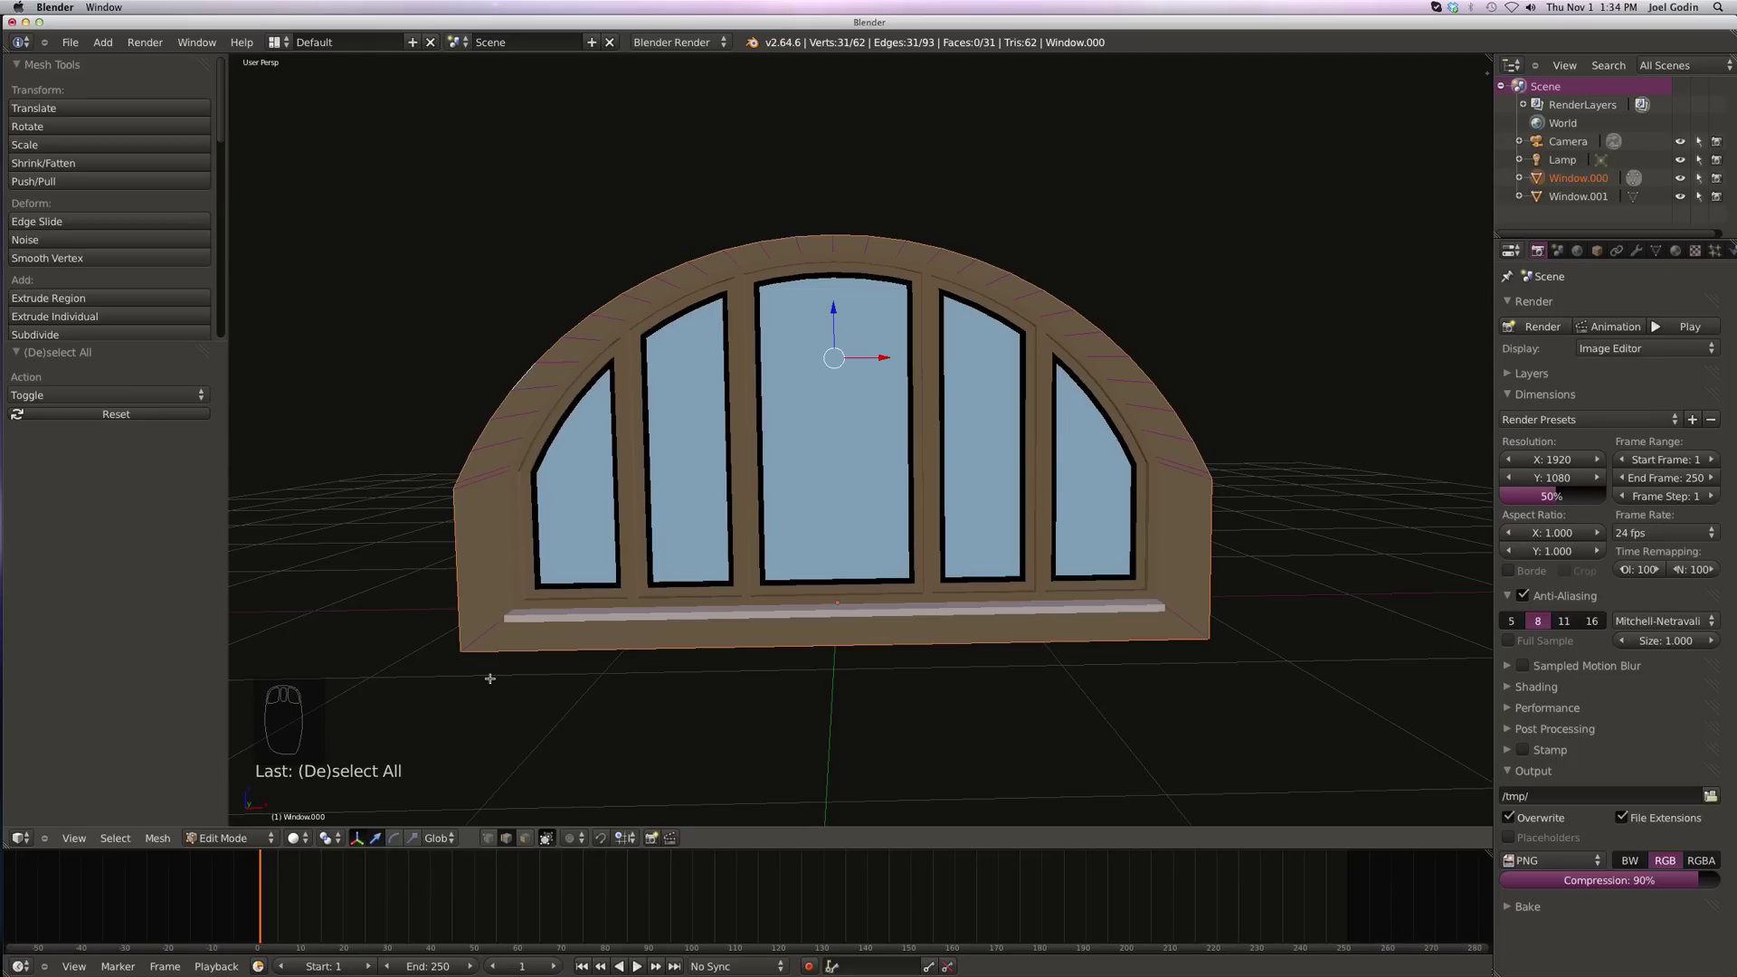
pyautogui.rightClick(459, 576)
pyautogui.keyDown('shift'); pyautogui.rightClick(552, 650); pyautogui.keyUp('shift')
pyautogui.keyDown('shift'); pyautogui.rightClick(1210, 570); pyautogui.keyUp('shift')
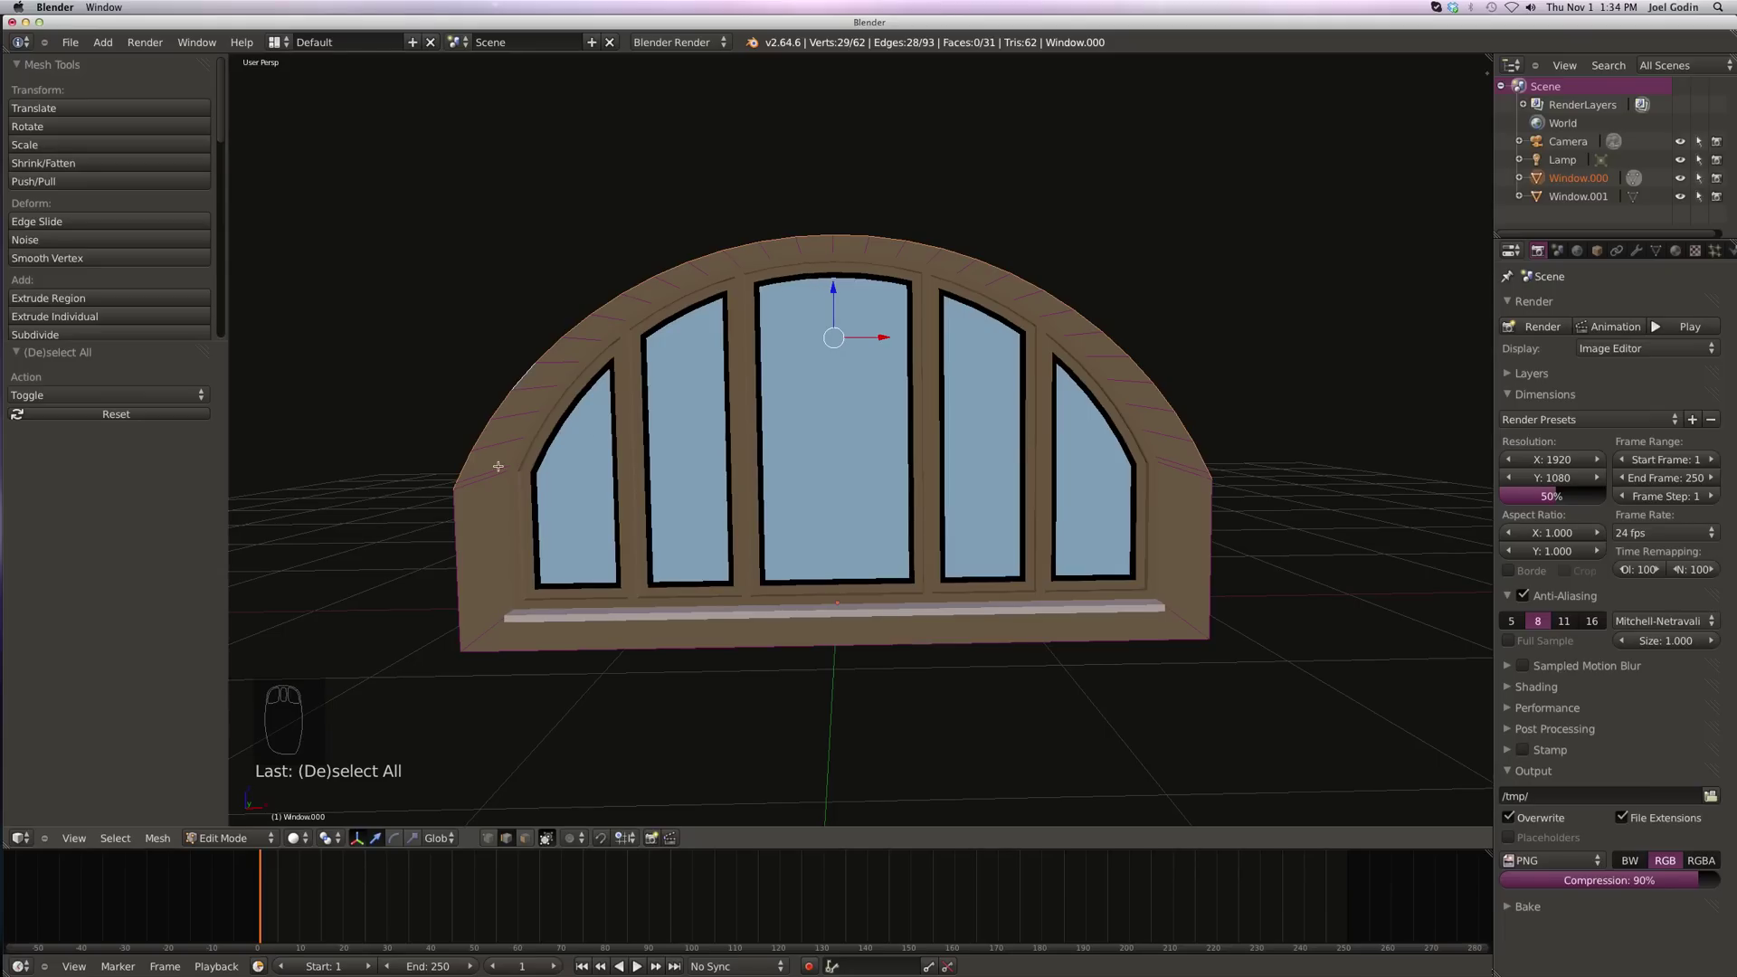
pyautogui.moveTo(510, 464); pyautogui.dragTo(492, 349, button='middle')
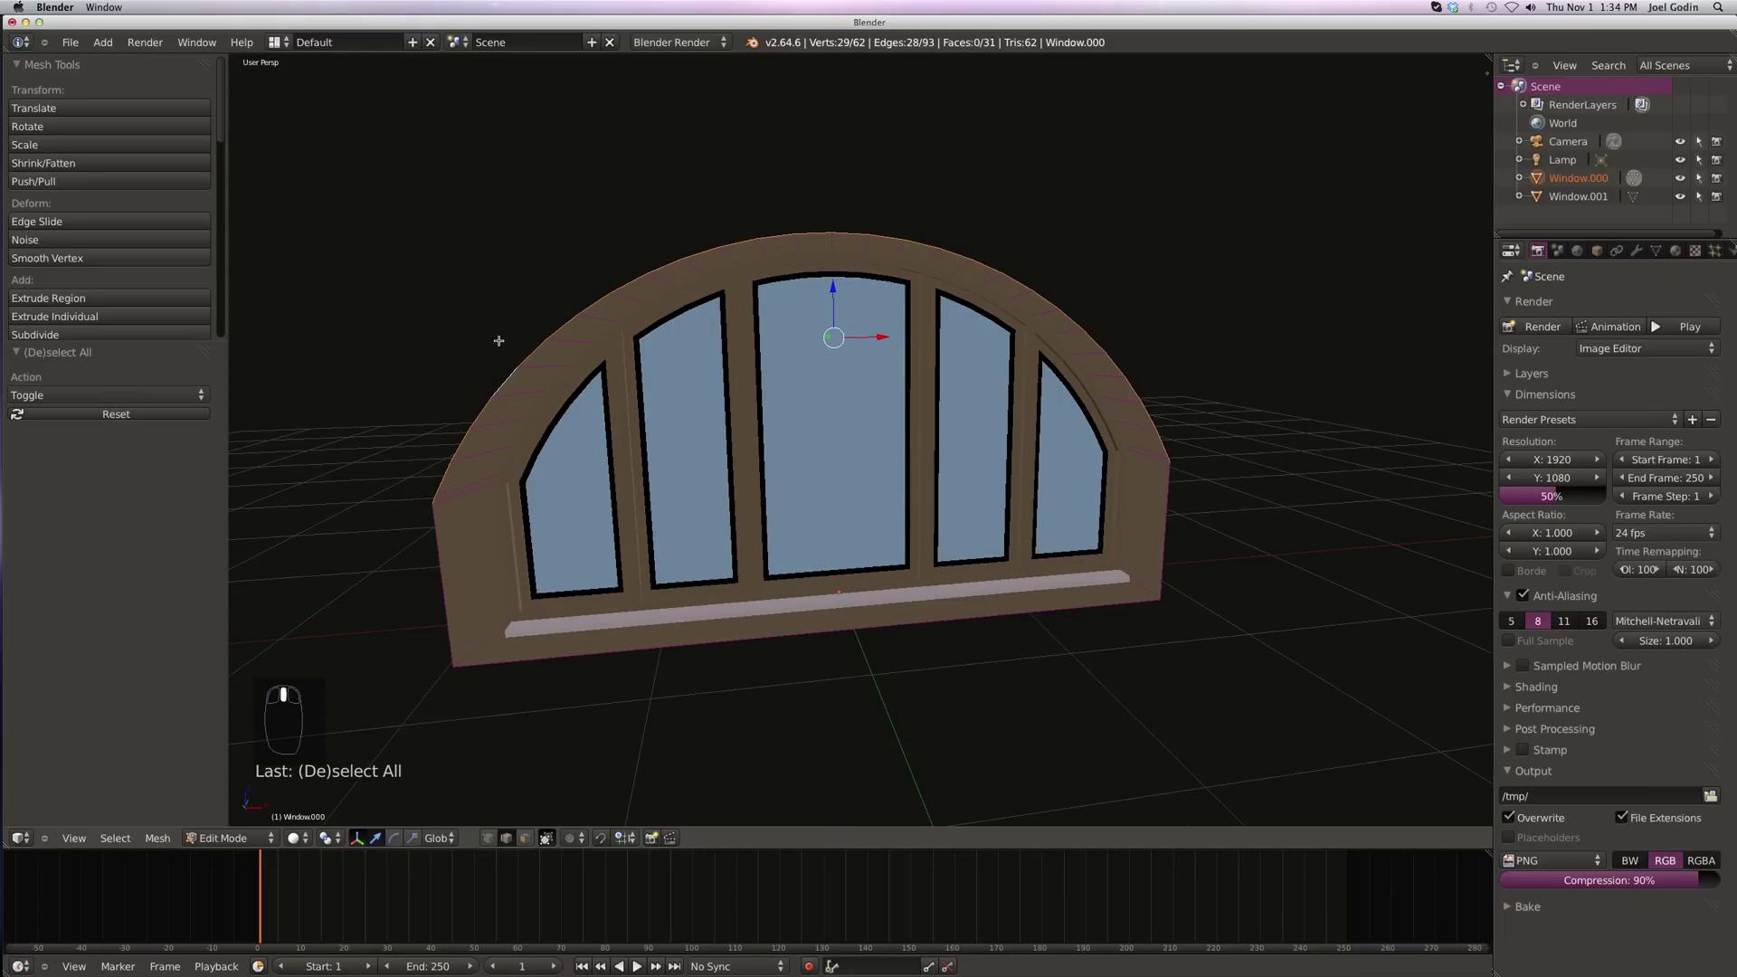
pyautogui.press('Escape')
# Step: Extrude both arch corner vertices straight up by 1.256, then select the arch's top vertex
pyautogui.press('a')
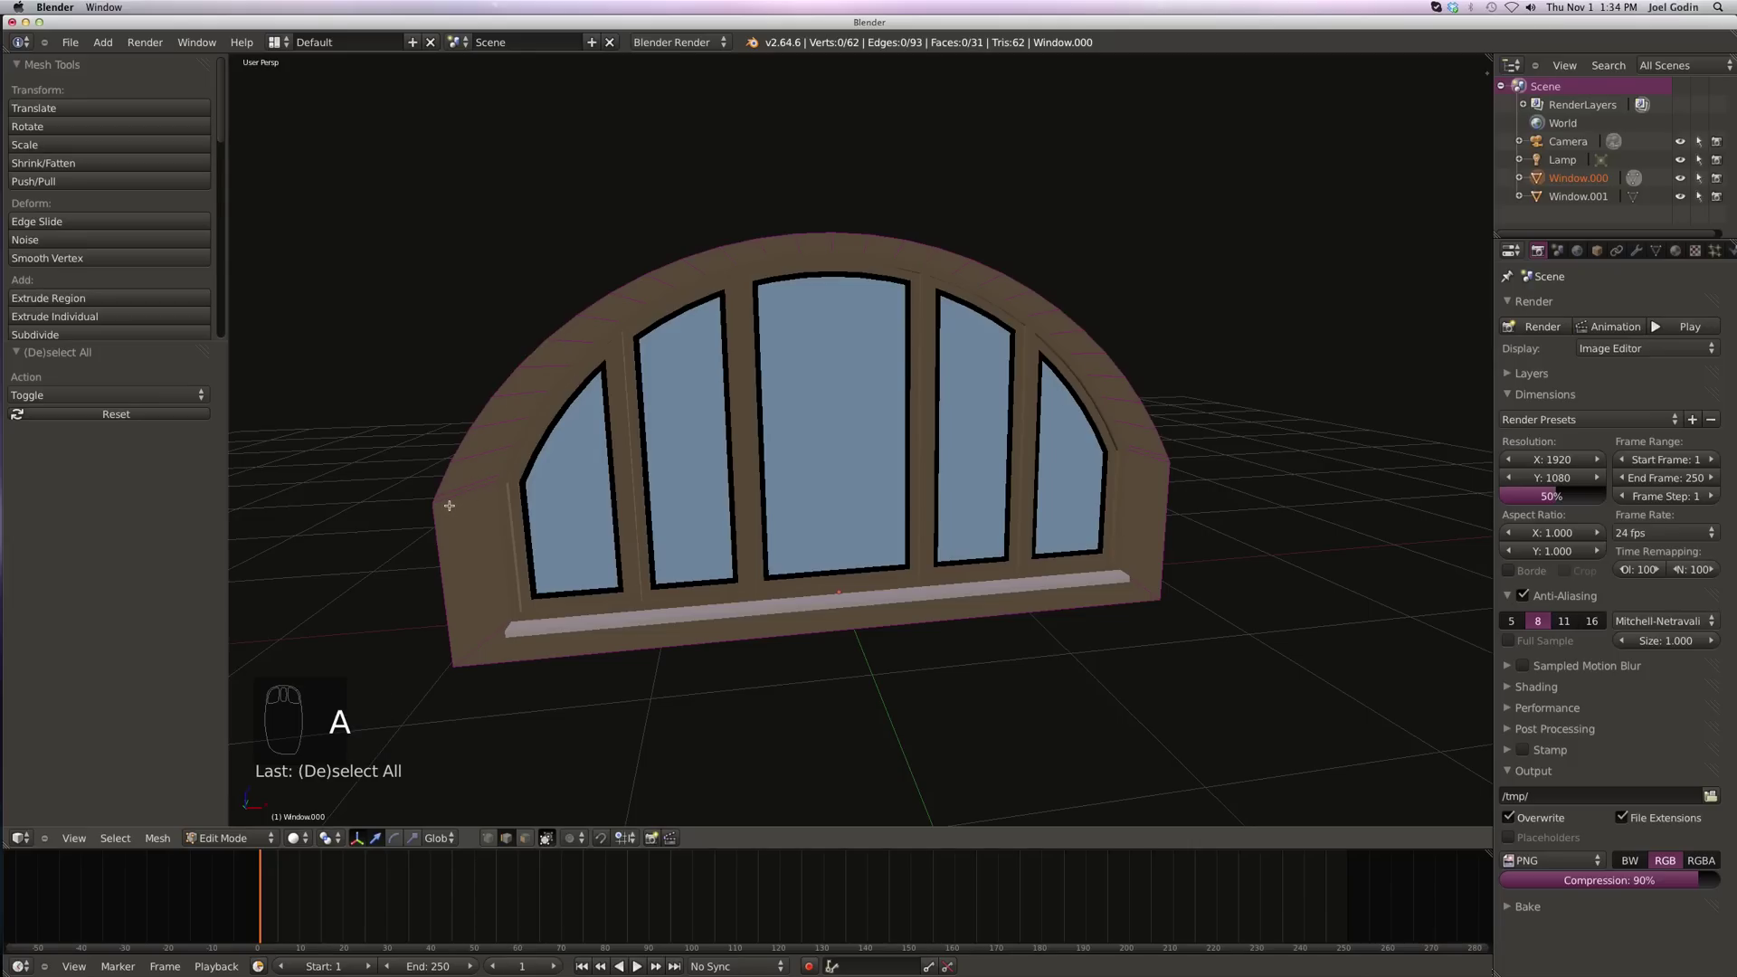
pyautogui.hotkey('ctrl', 'Tab')
pyautogui.click(446, 486)
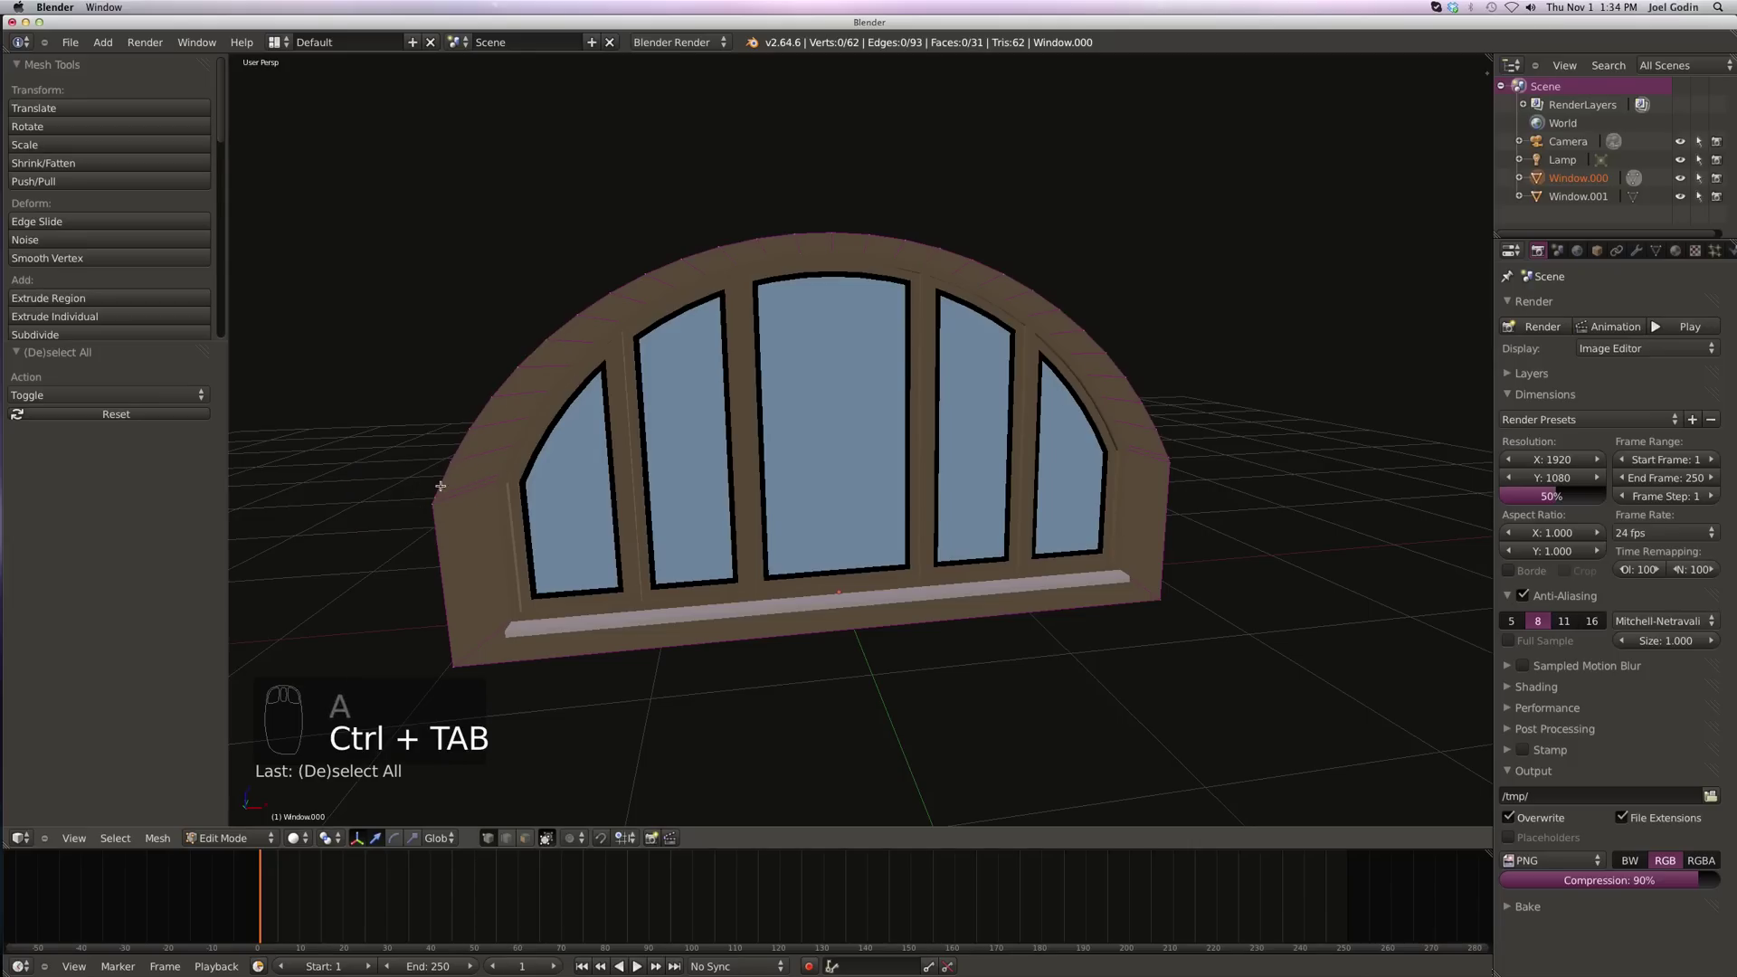
pyautogui.rightClick(433, 504)
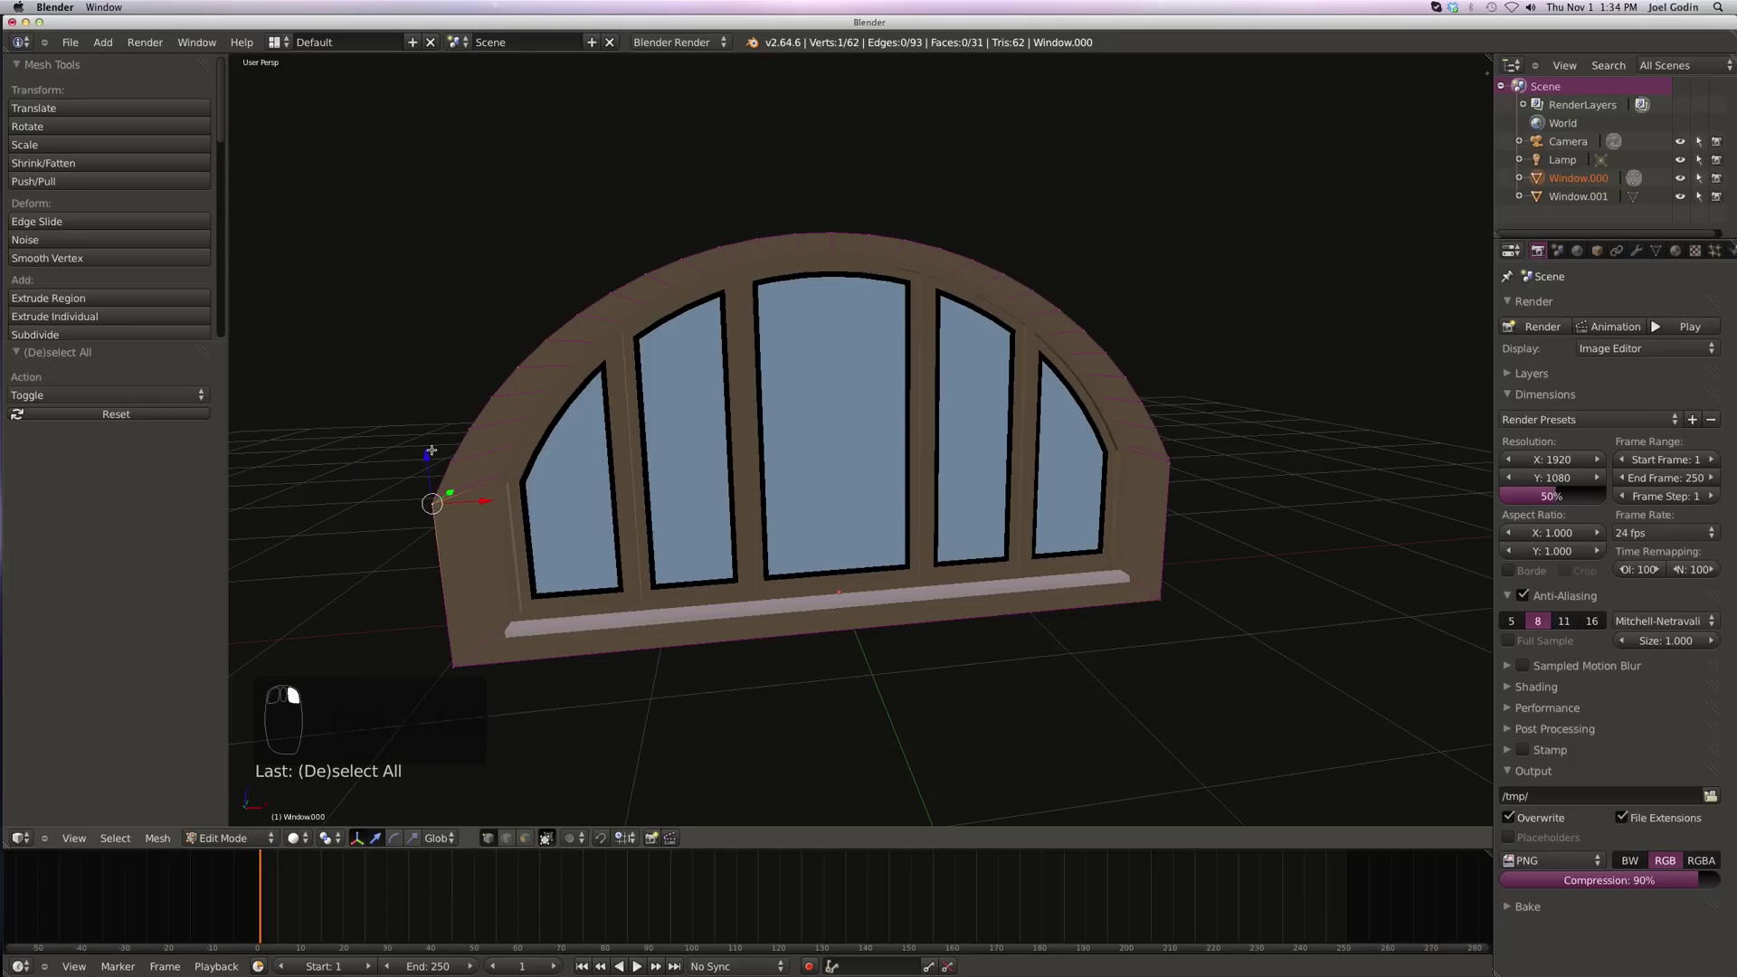
pyautogui.keyDown('shift'); pyautogui.rightClick(1172, 462); pyautogui.keyUp('shift')
pyautogui.press('e')
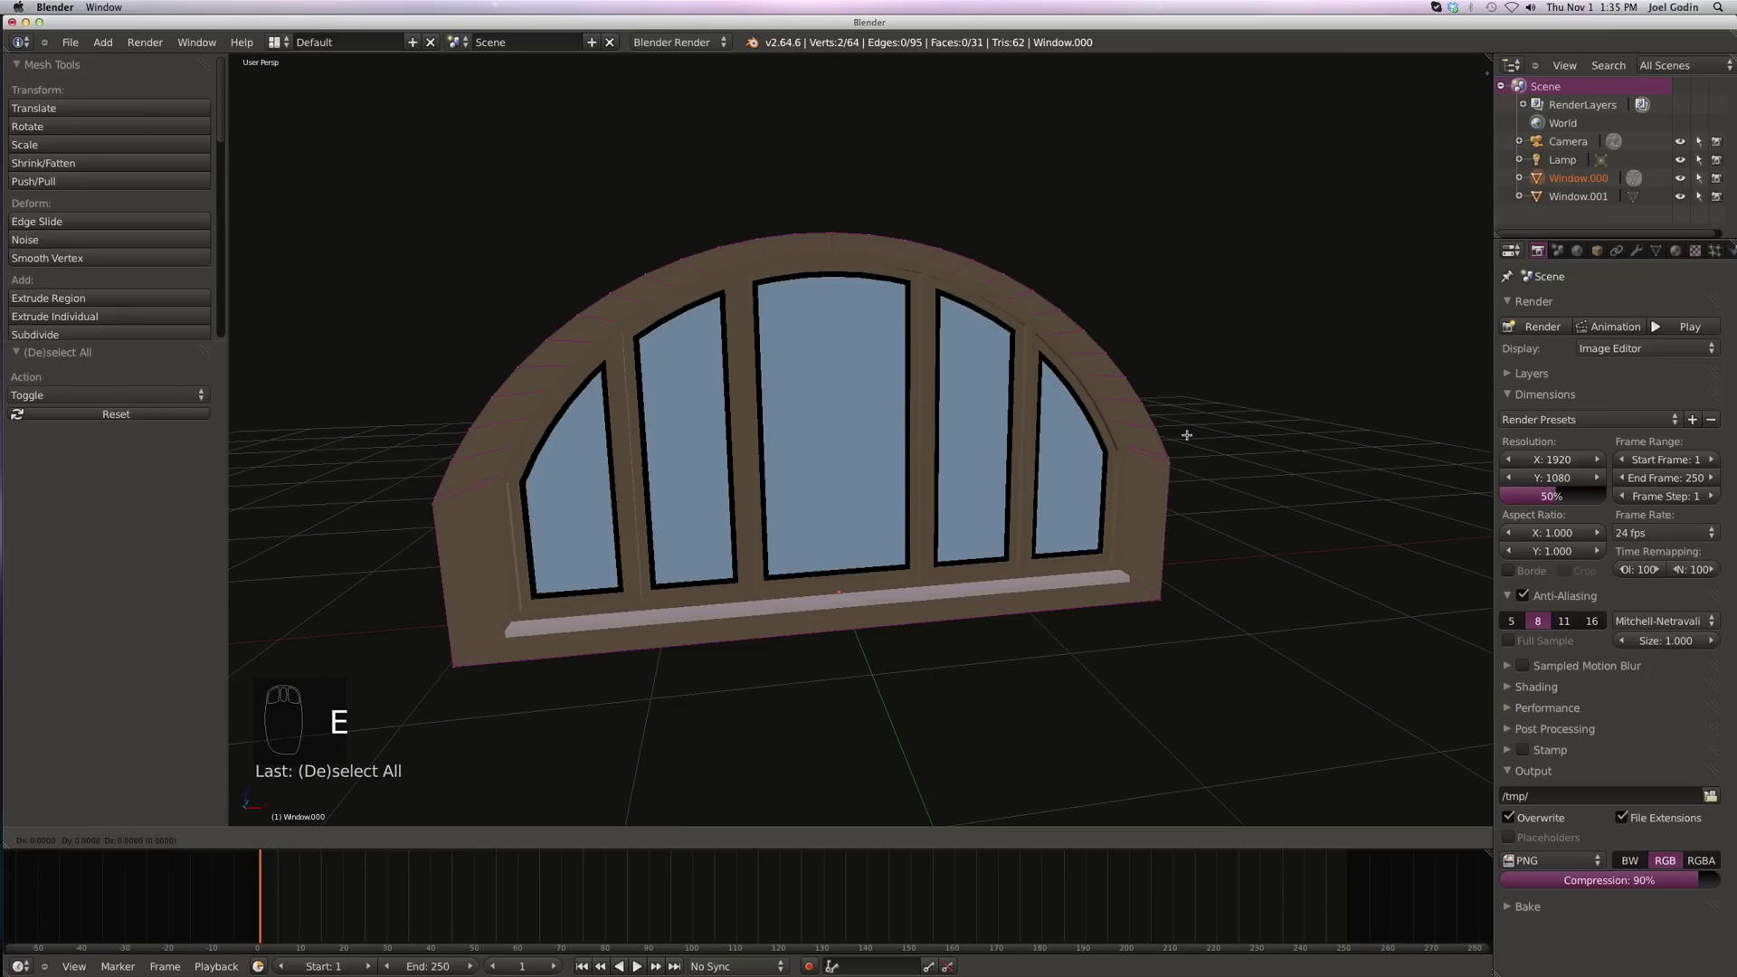
pyautogui.press('z')
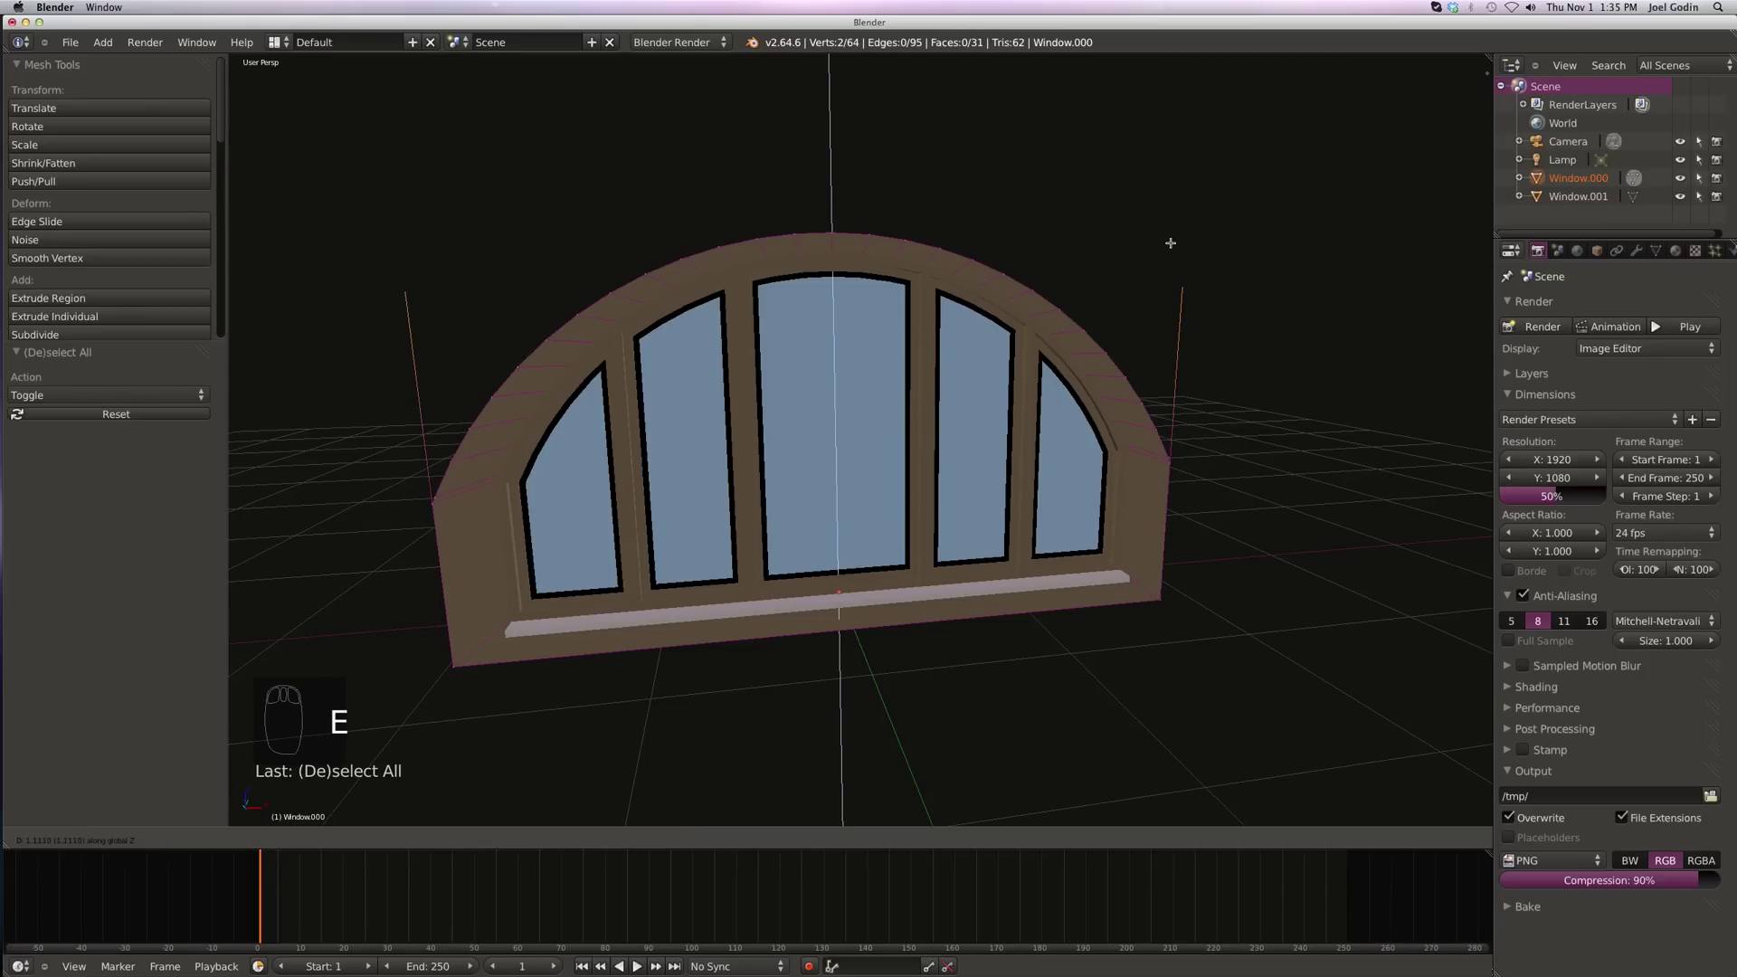
pyautogui.click(1171, 217)
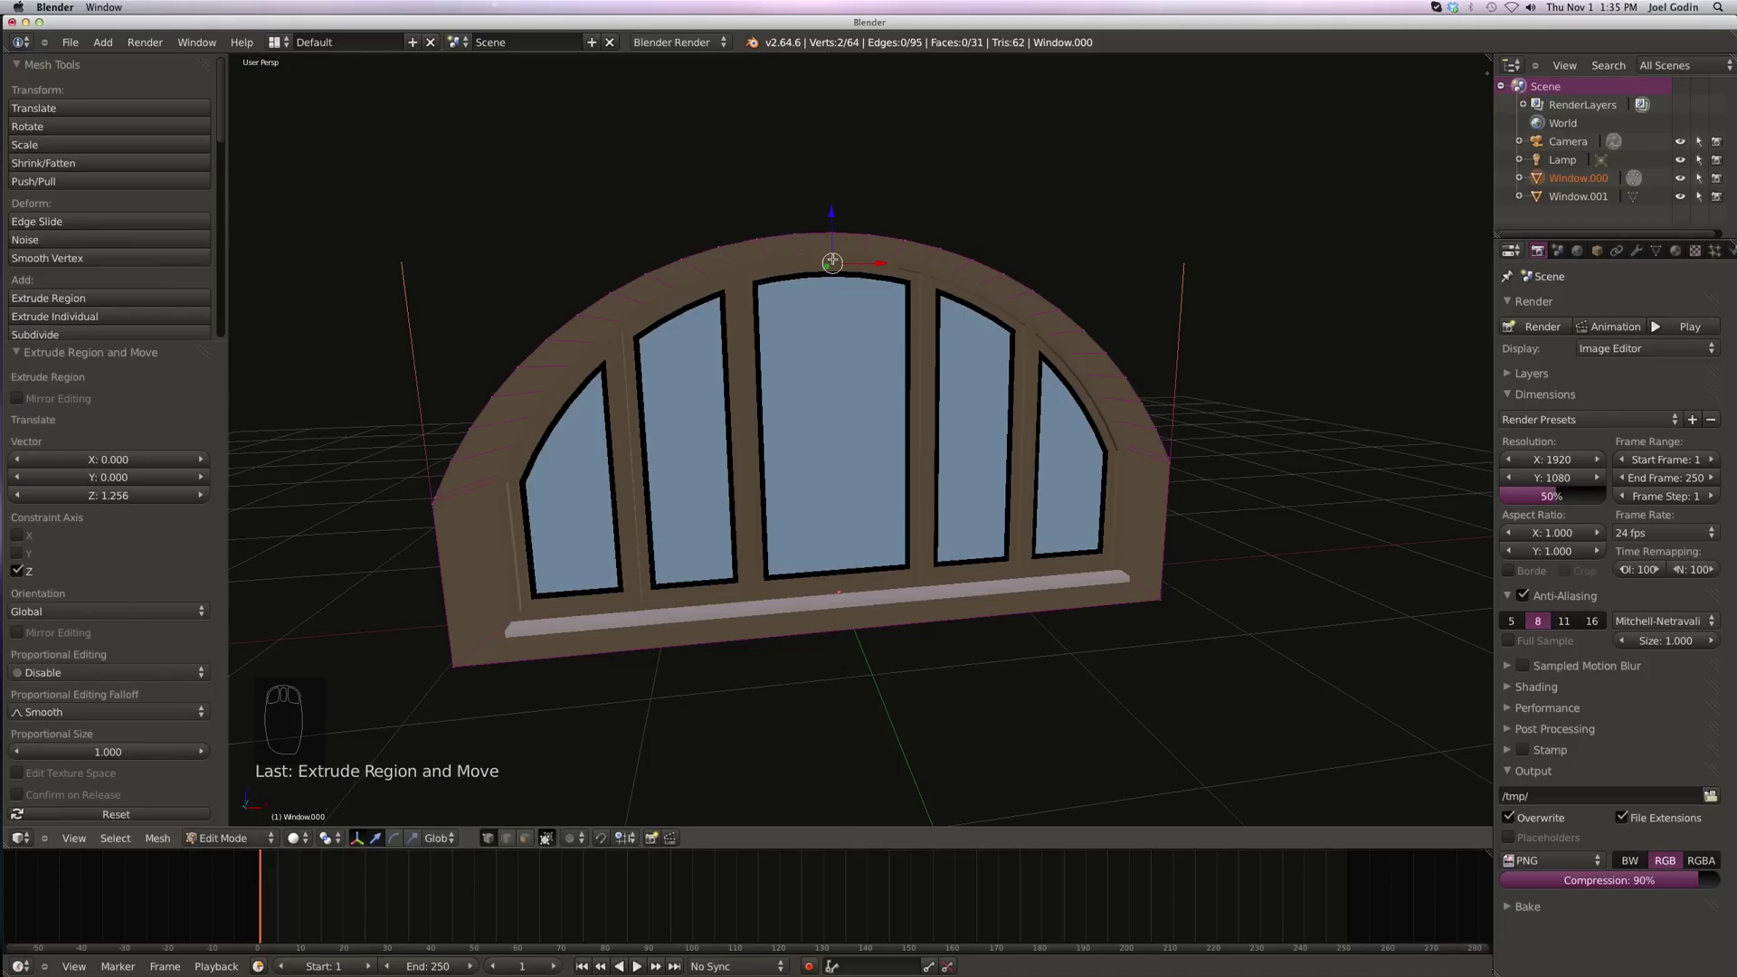
pyautogui.scroll(1, 824, 237)
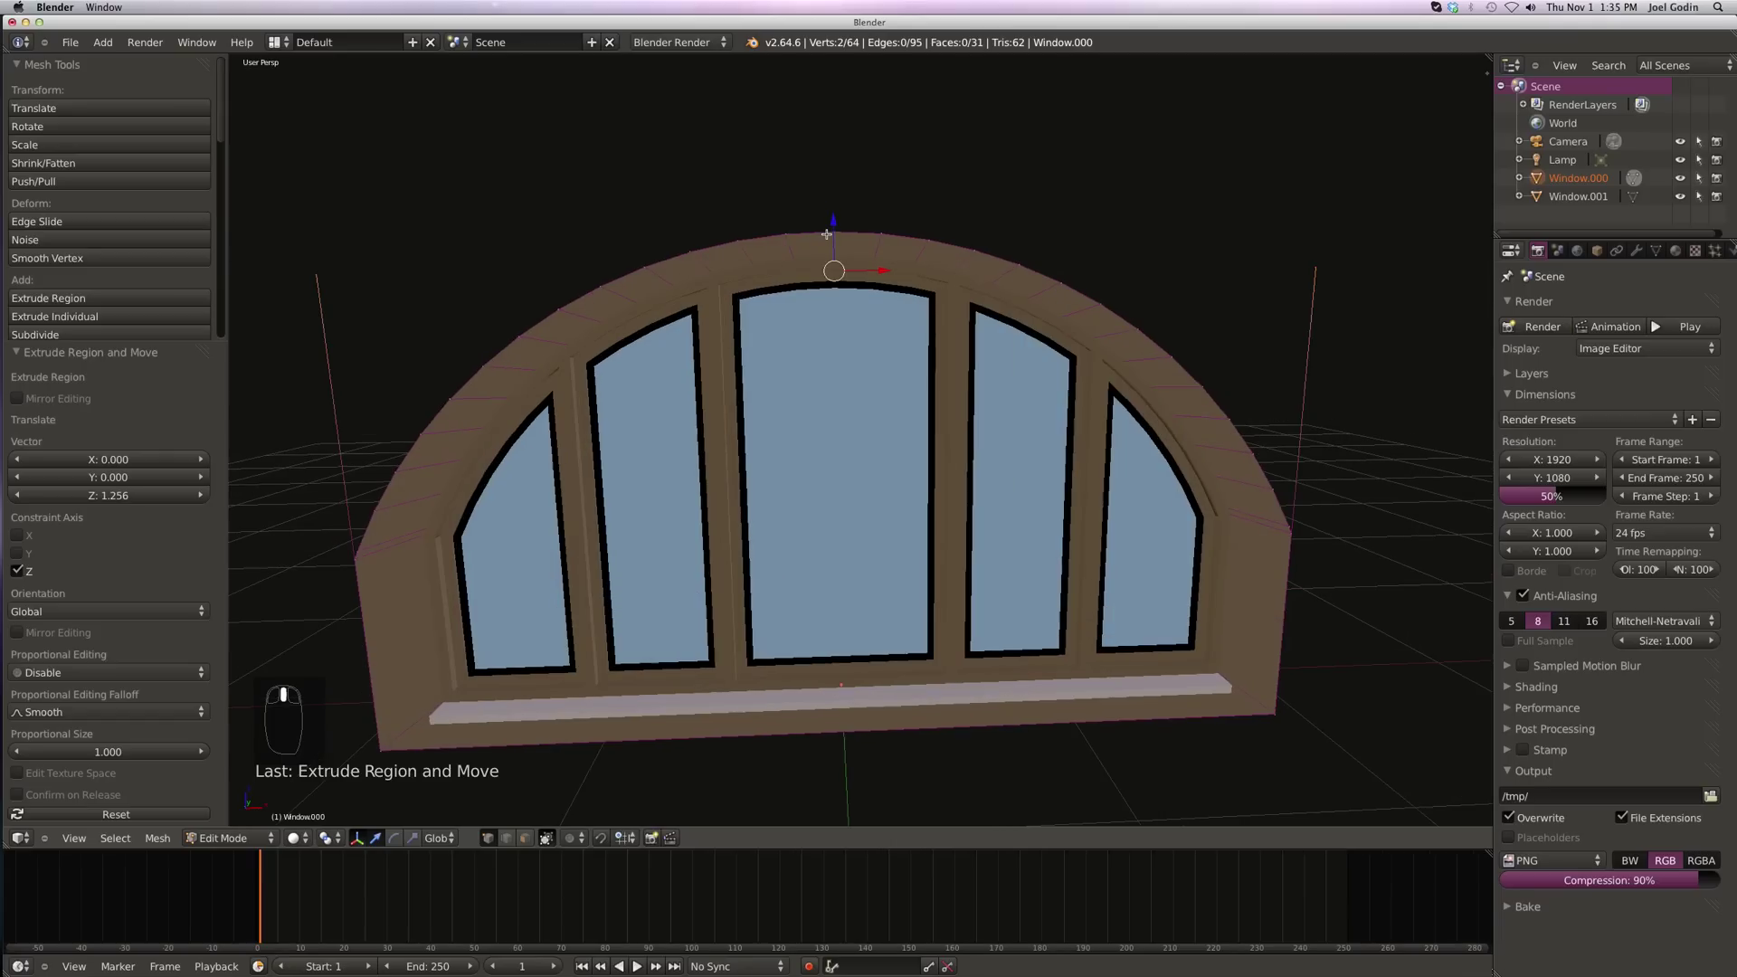
pyautogui.scroll(2, 826, 233)
pyautogui.scroll(1, 827, 233)
pyautogui.scroll(1, 830, 232)
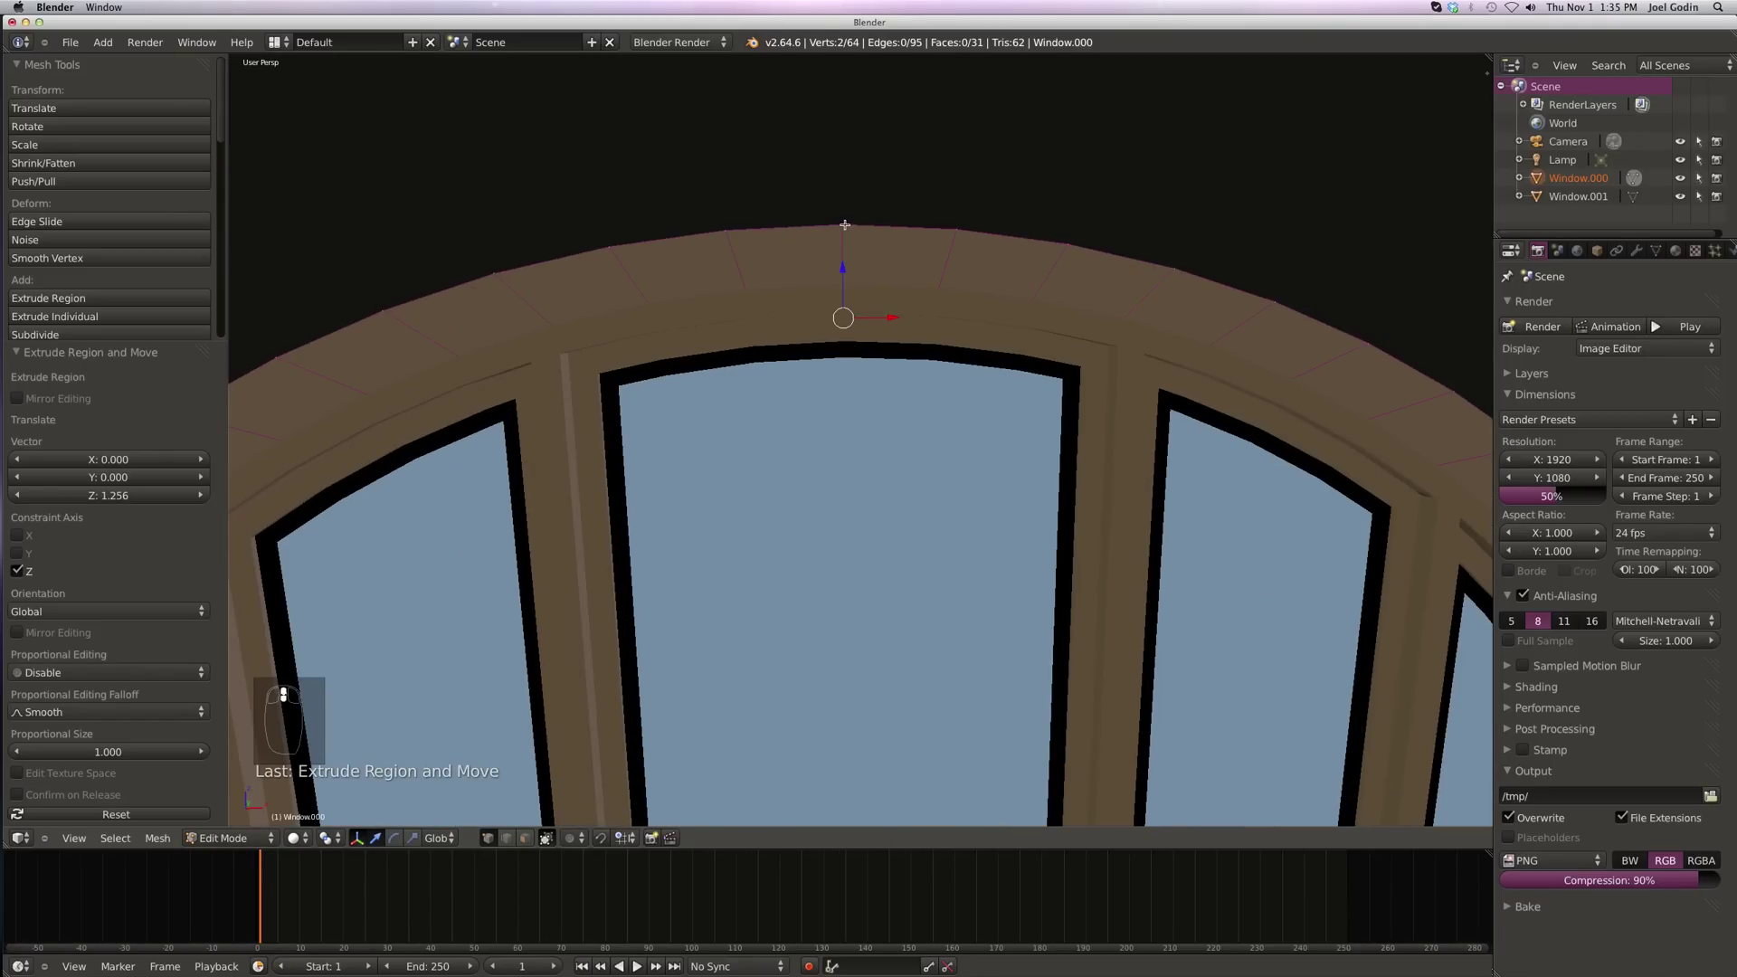
pyautogui.rightClick(842, 225)
pyautogui.scroll(-2, 898, 207)
pyautogui.scroll(-2, 903, 209)
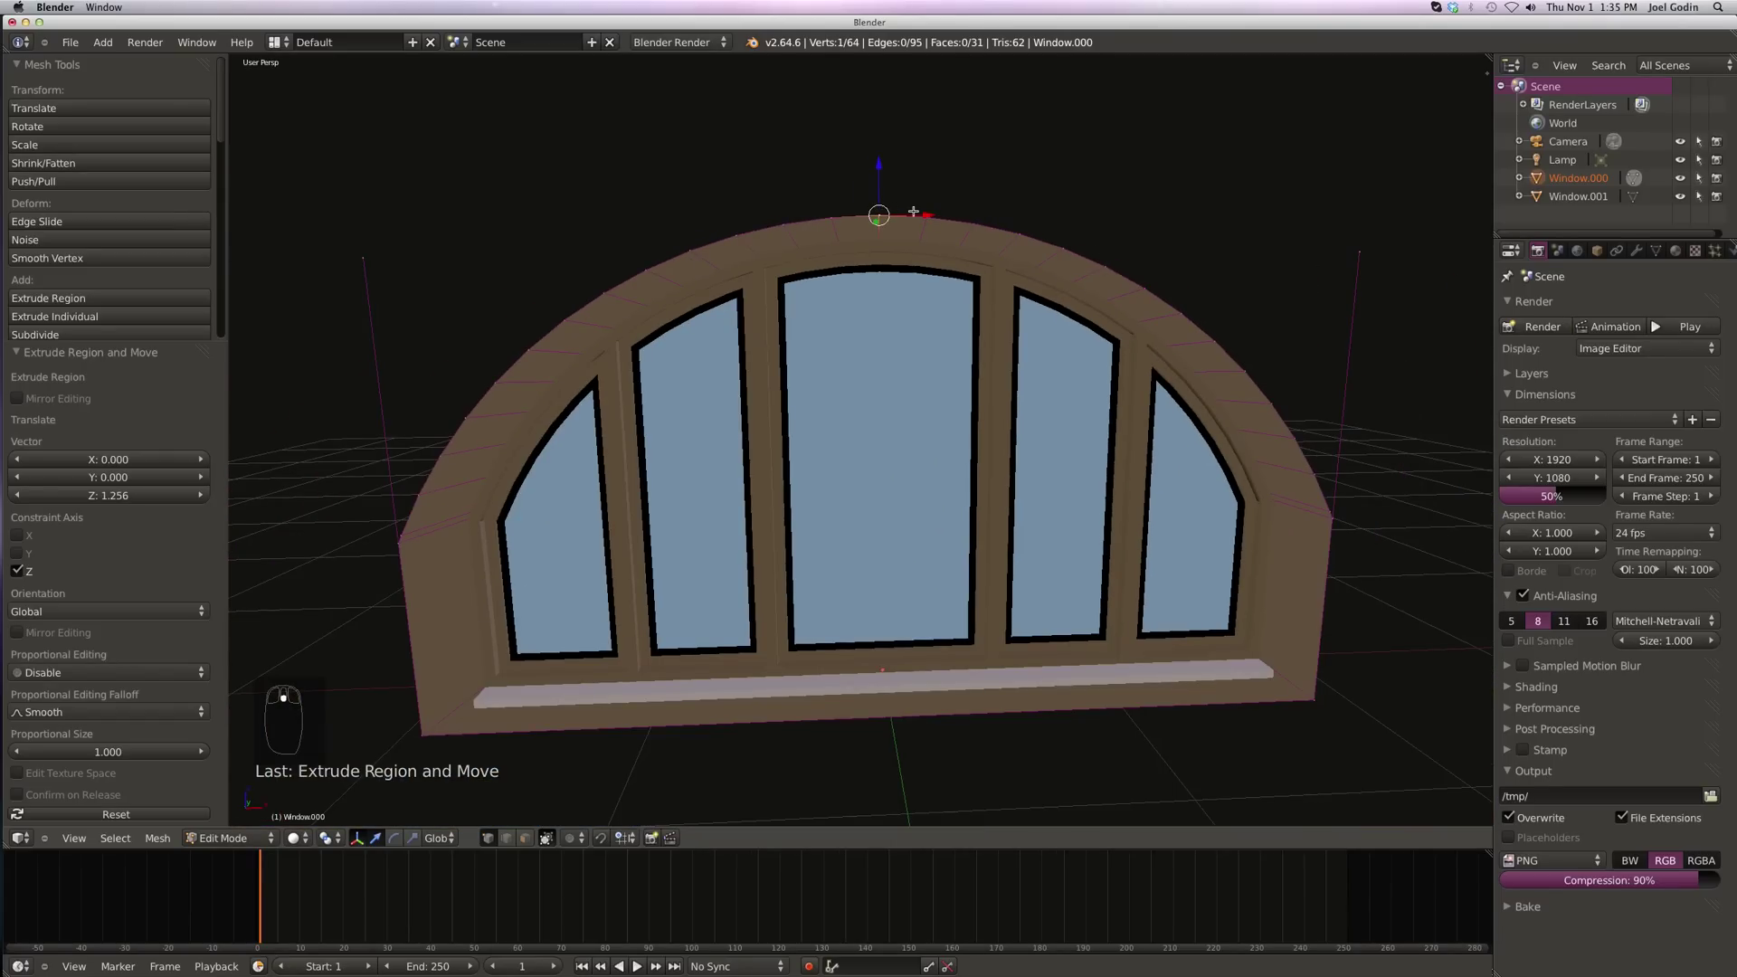
# Step: Snap the 3D cursor to the arch's top vertex and set the pivot point to 3D Cursor
pyautogui.hotkey('shift', 's')
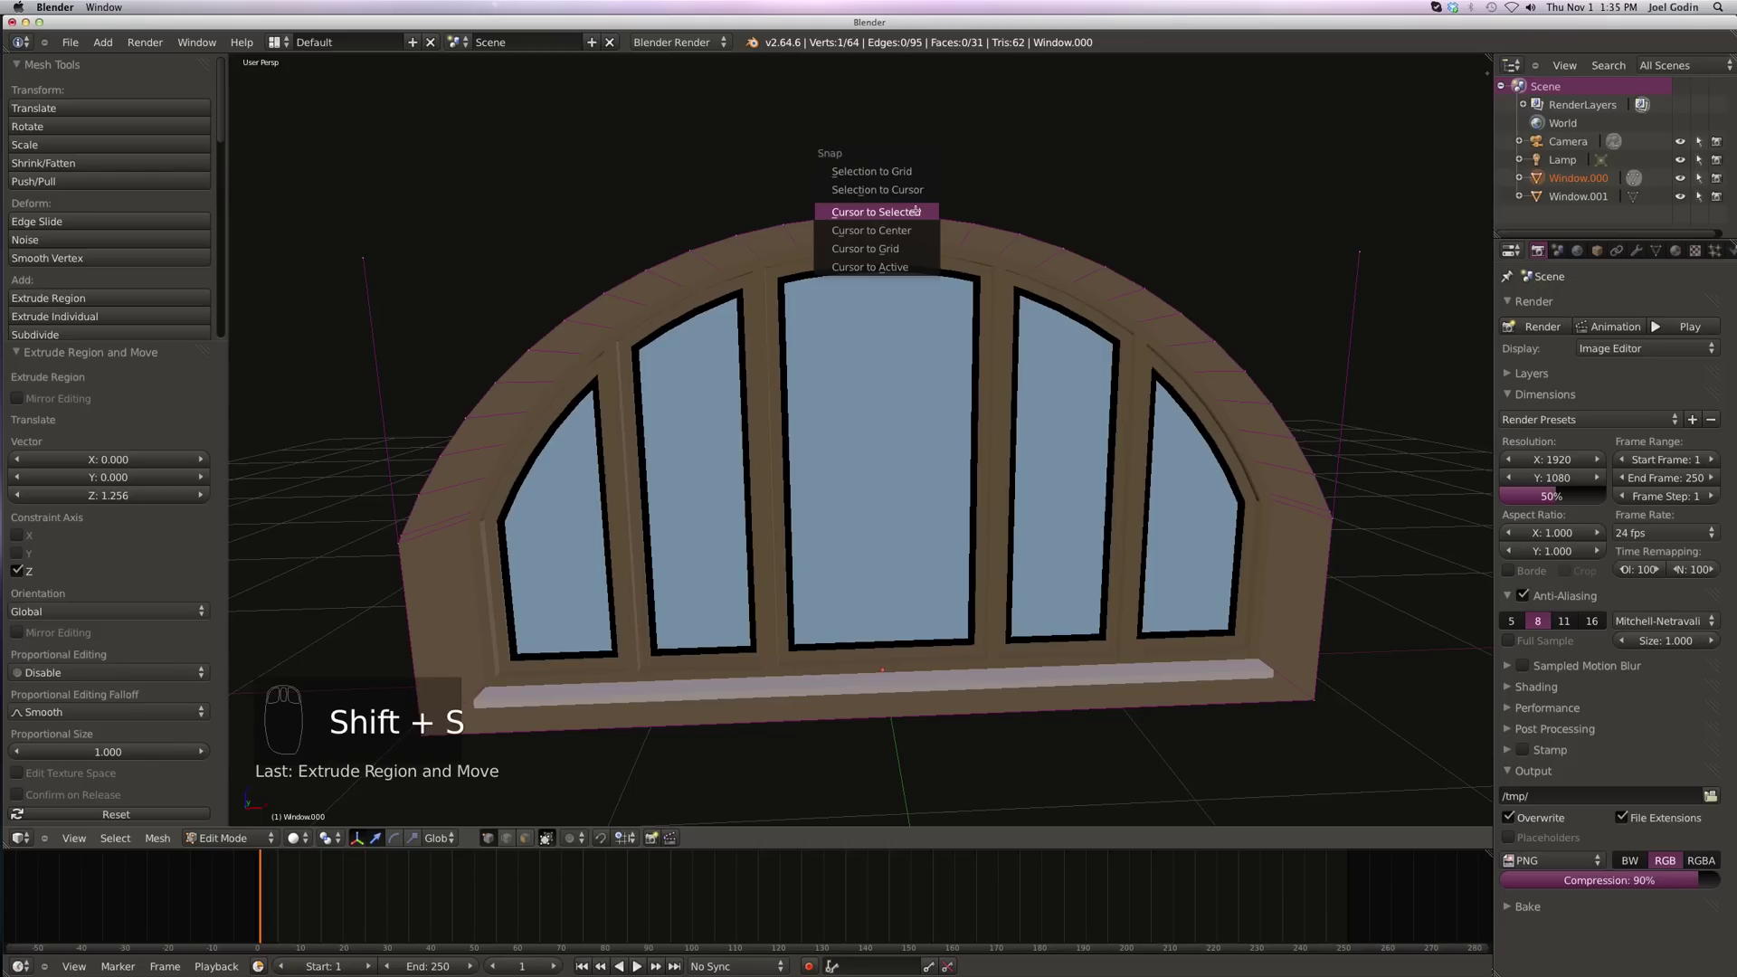
pyautogui.click(890, 214)
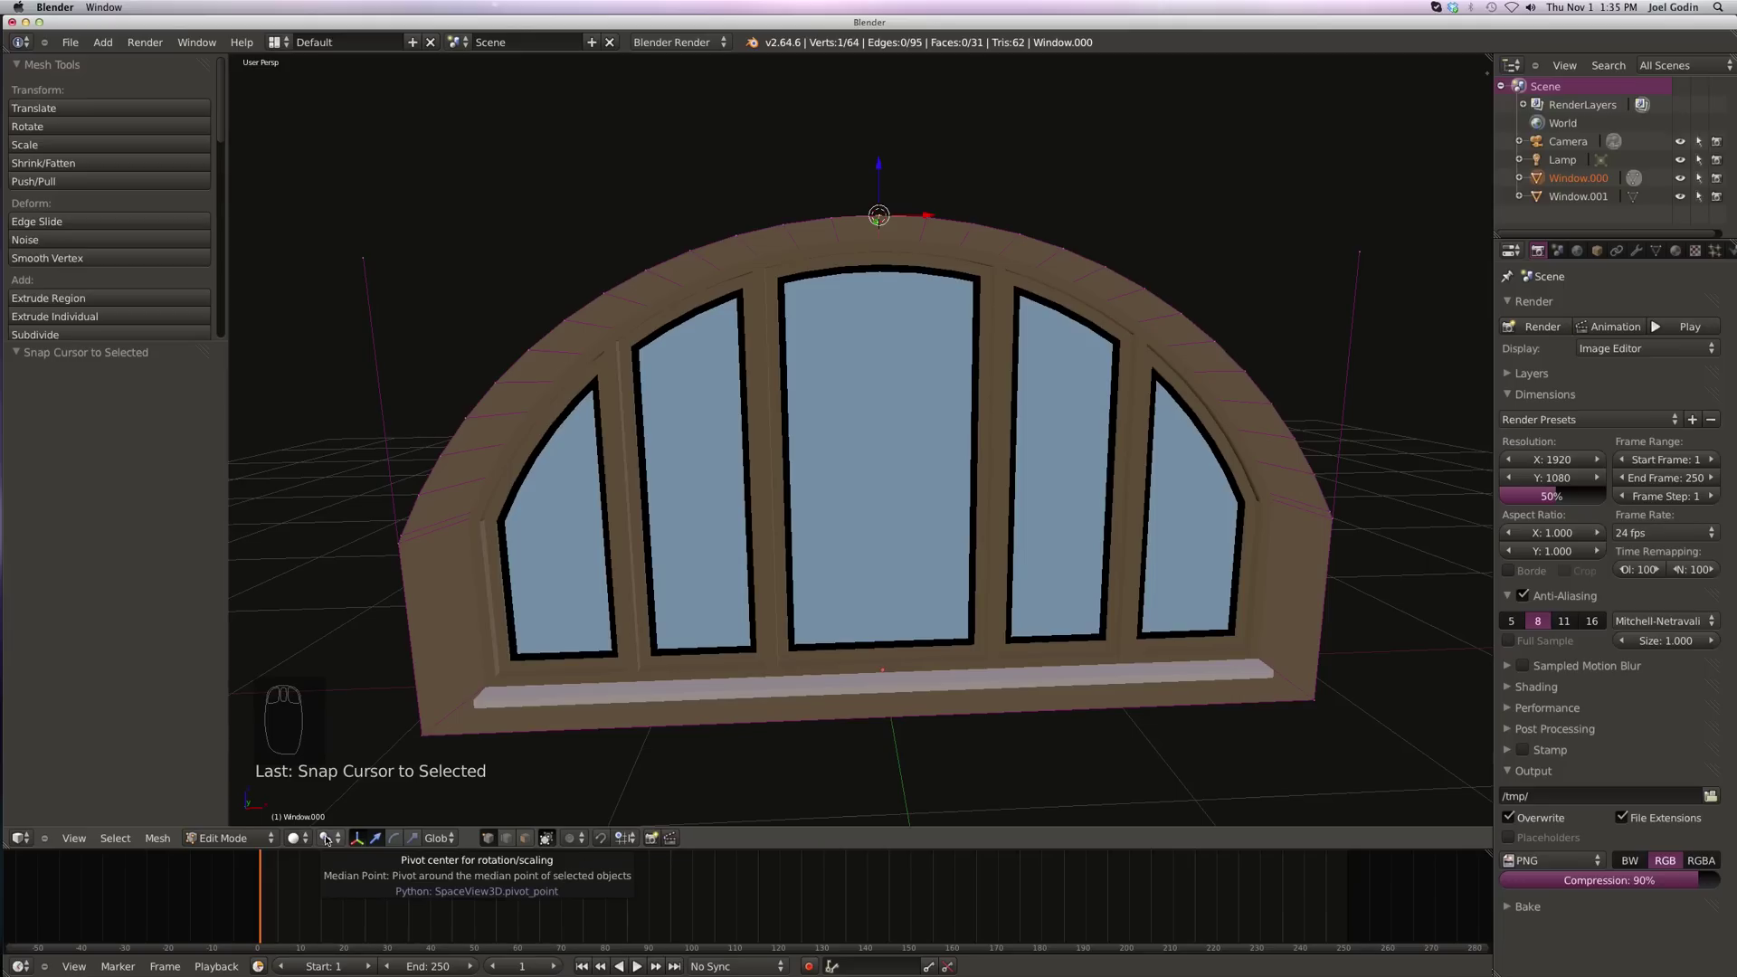
pyautogui.click(328, 839)
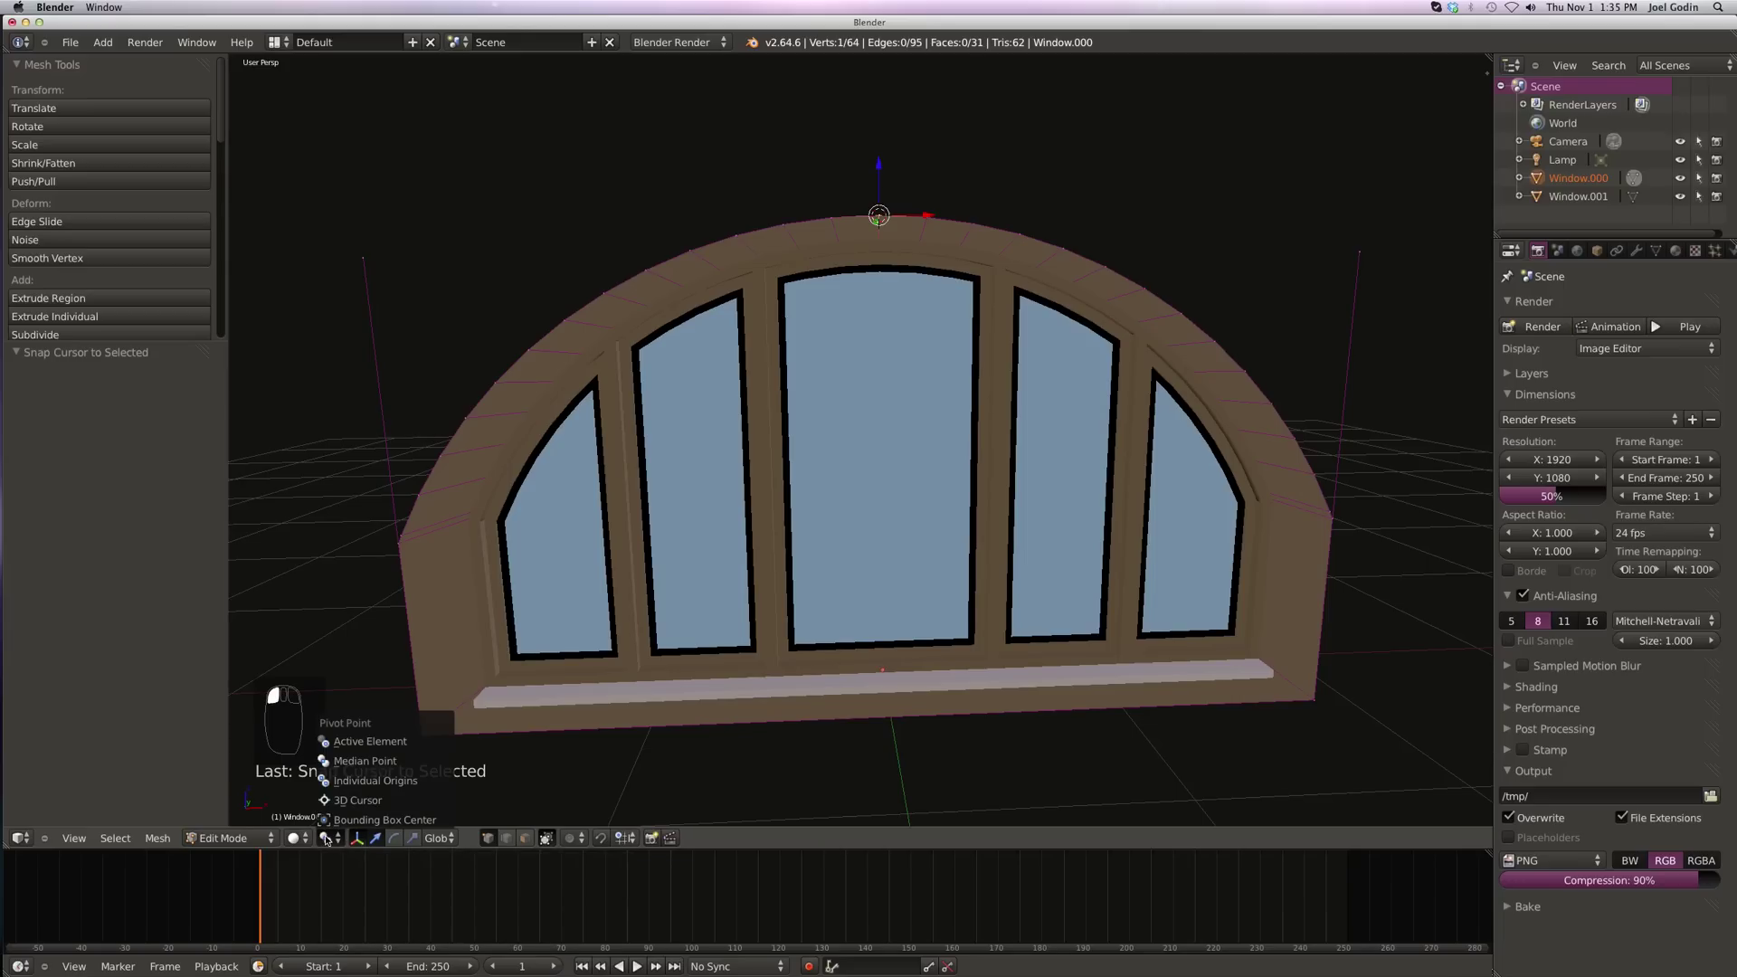
pyautogui.click(356, 799)
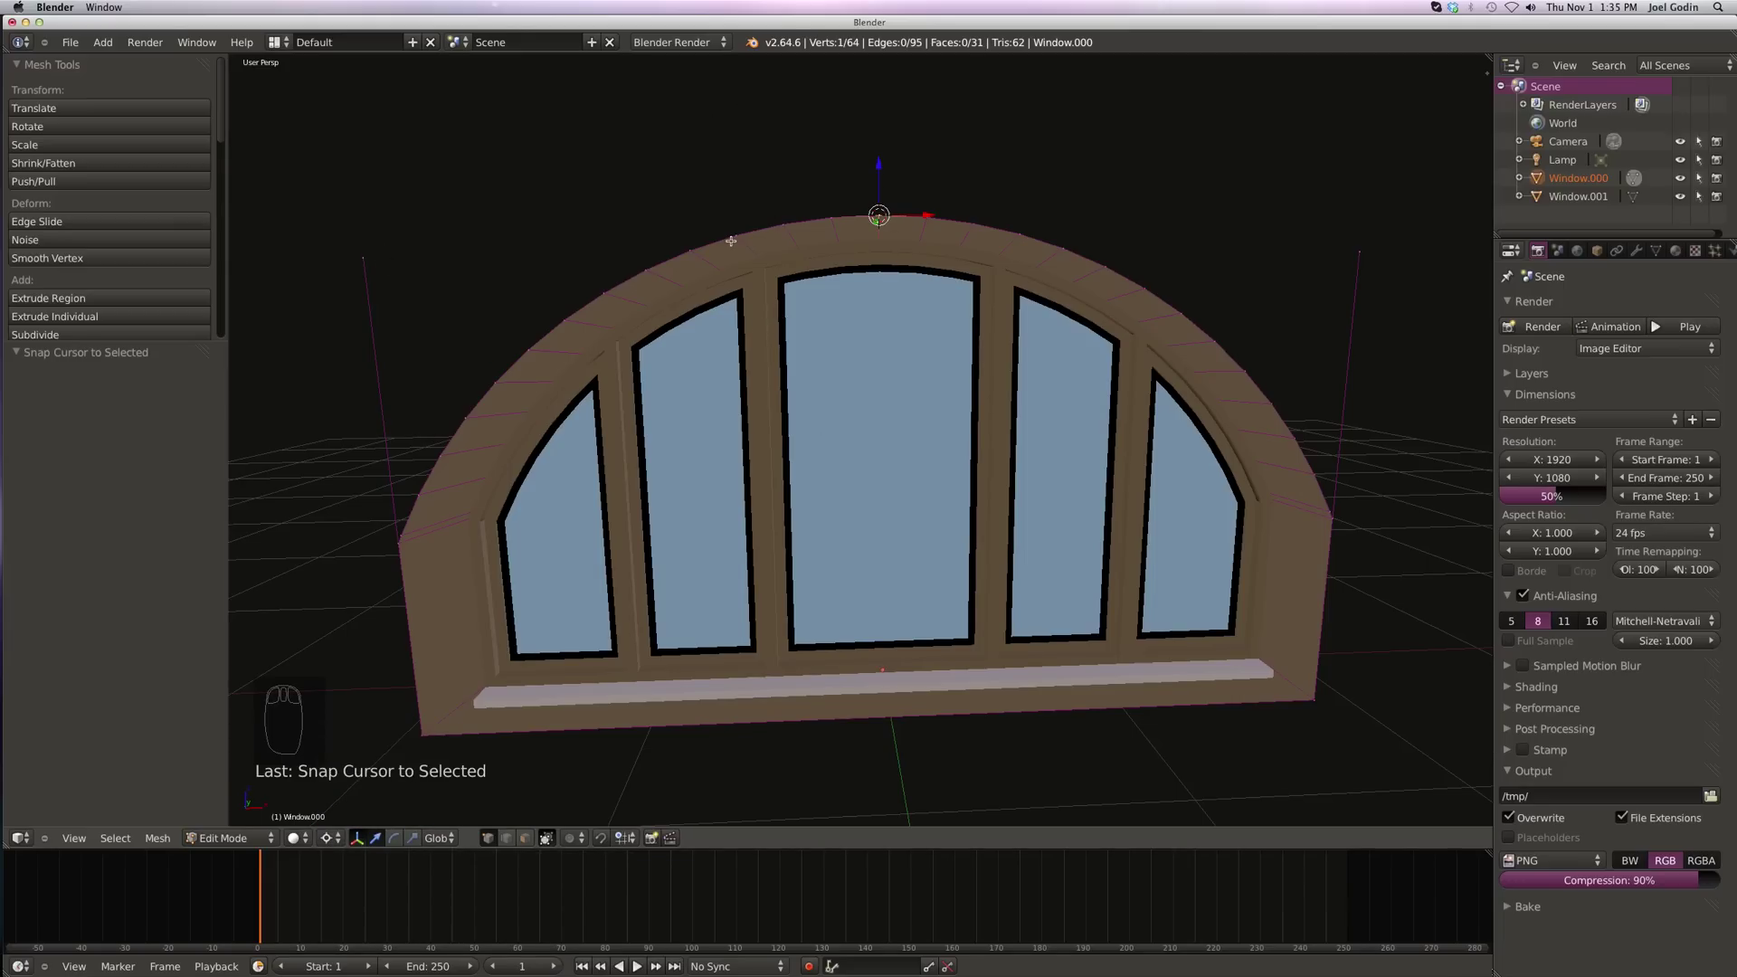
# Step: Scale both raised corner vertices to zero on Z, level with the arch top, then deselect
pyautogui.keyDown('shift'); pyautogui.rightClick(361, 255); pyautogui.keyUp('shift')
pyautogui.keyDown('shift'); pyautogui.rightClick(1360, 249); pyautogui.keyUp('shift')
pyautogui.press('s')
pyautogui.press('z')
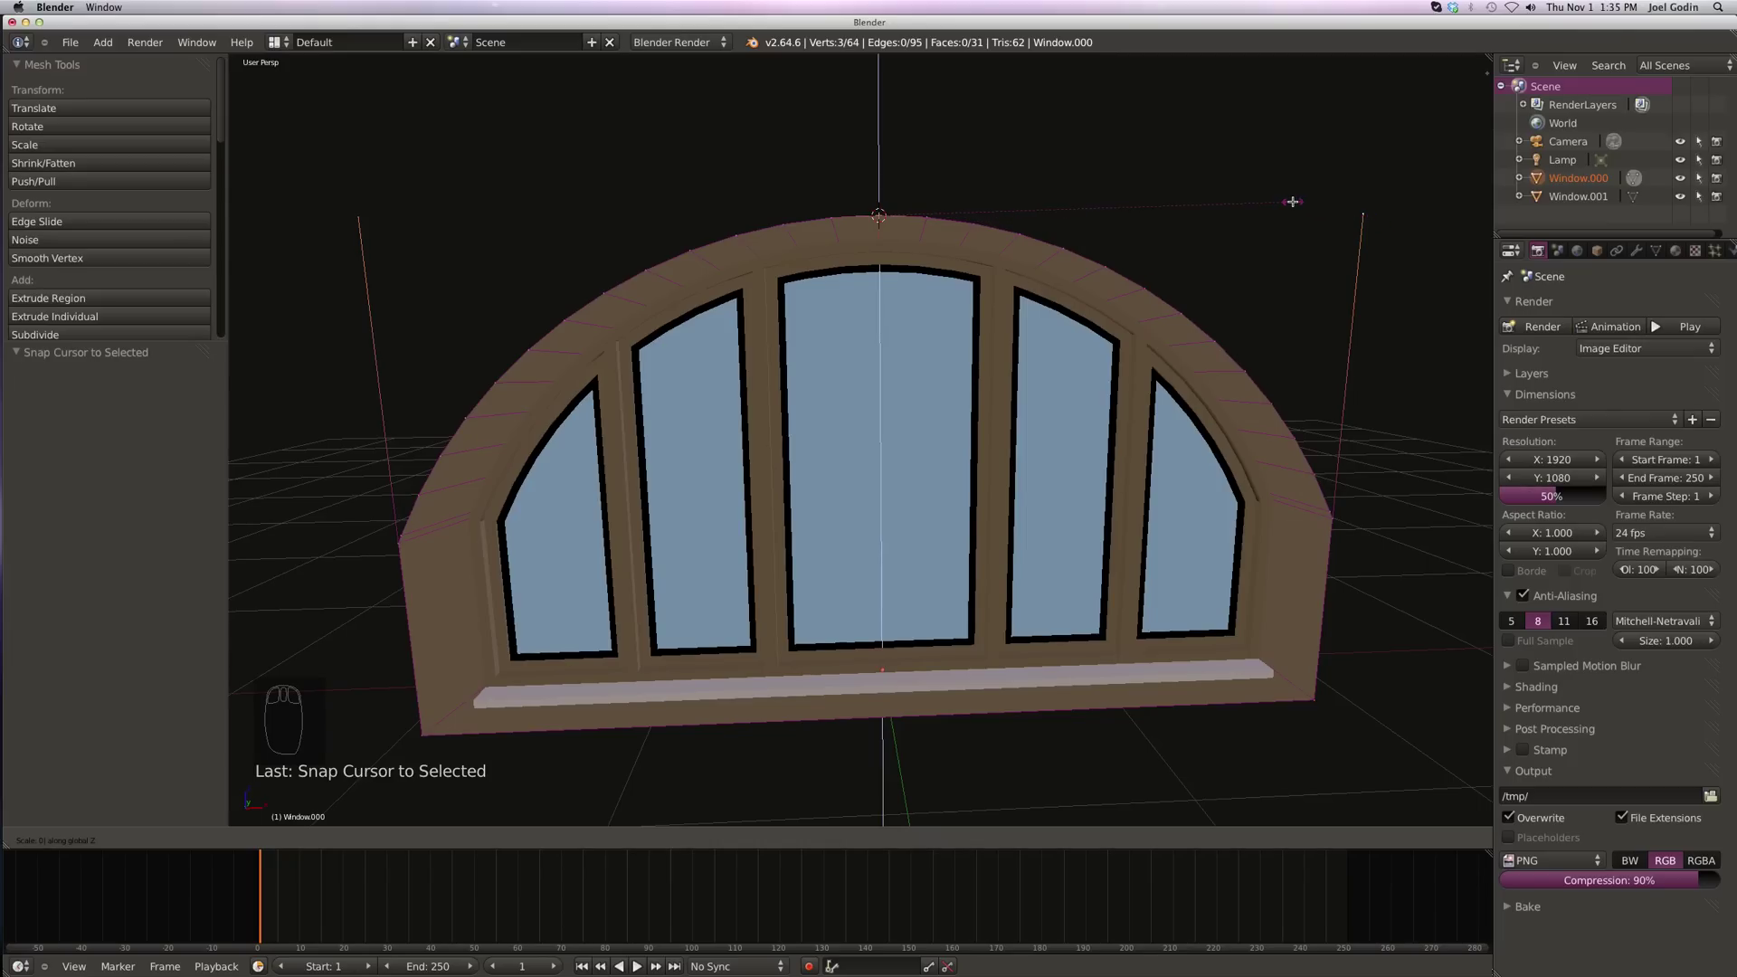
pyautogui.press('Return')
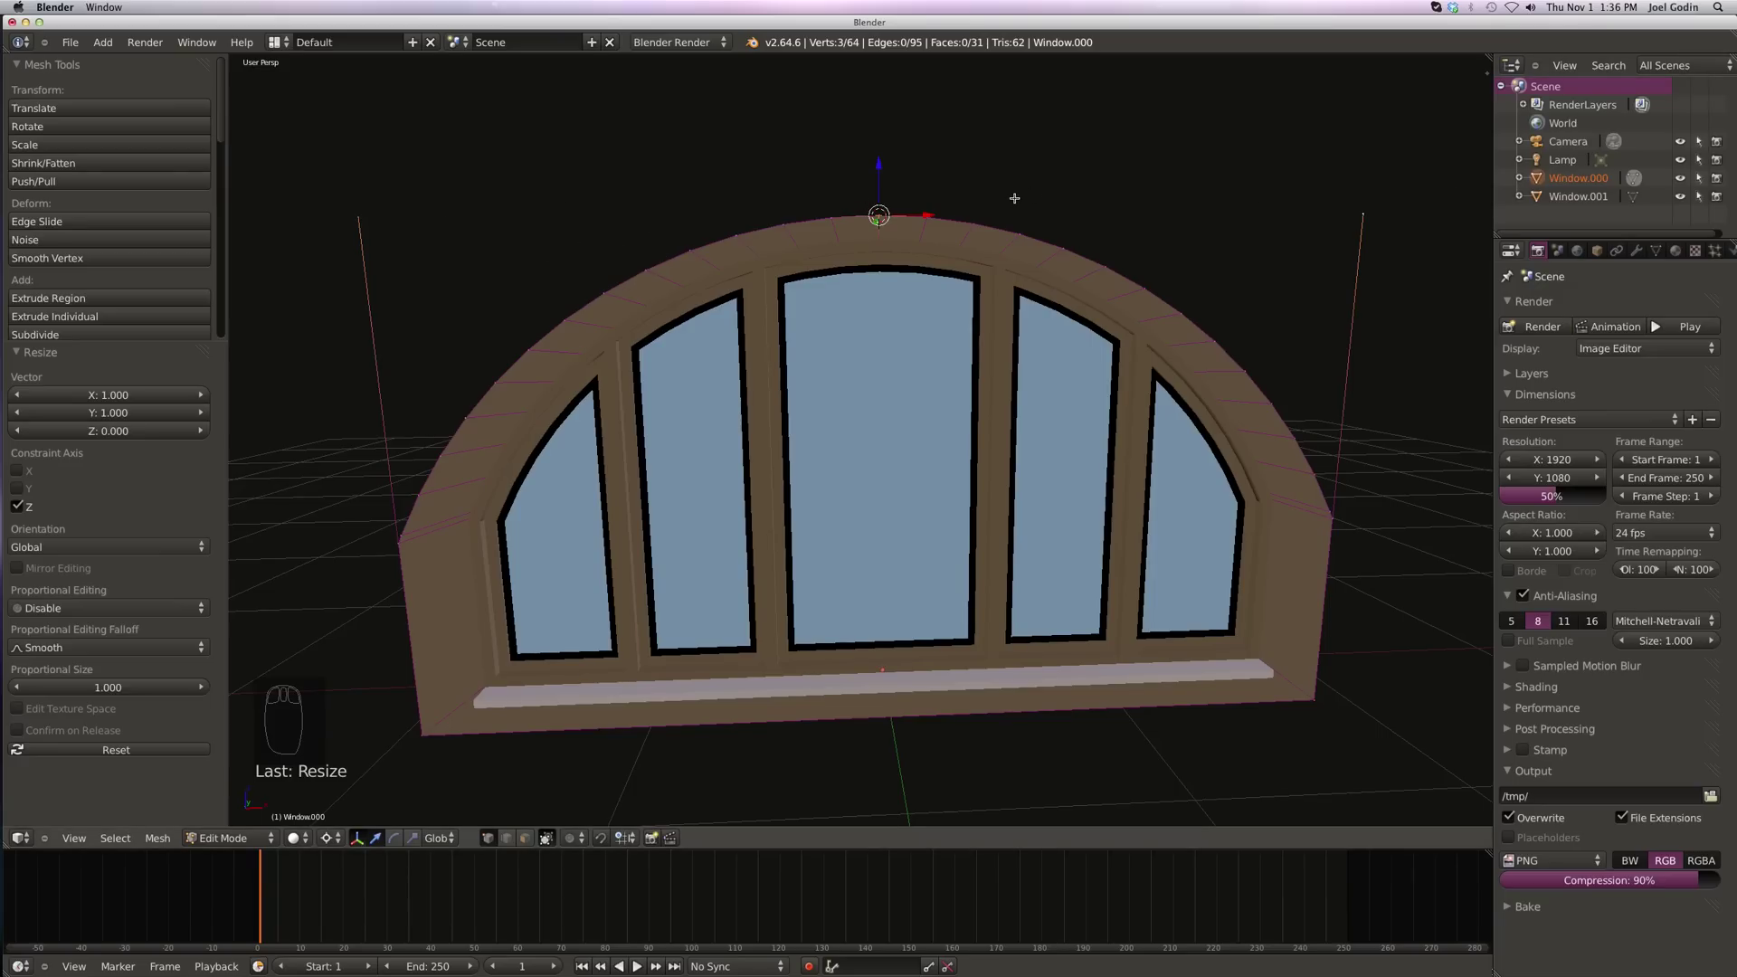
pyautogui.scroll(1, 985, 200)
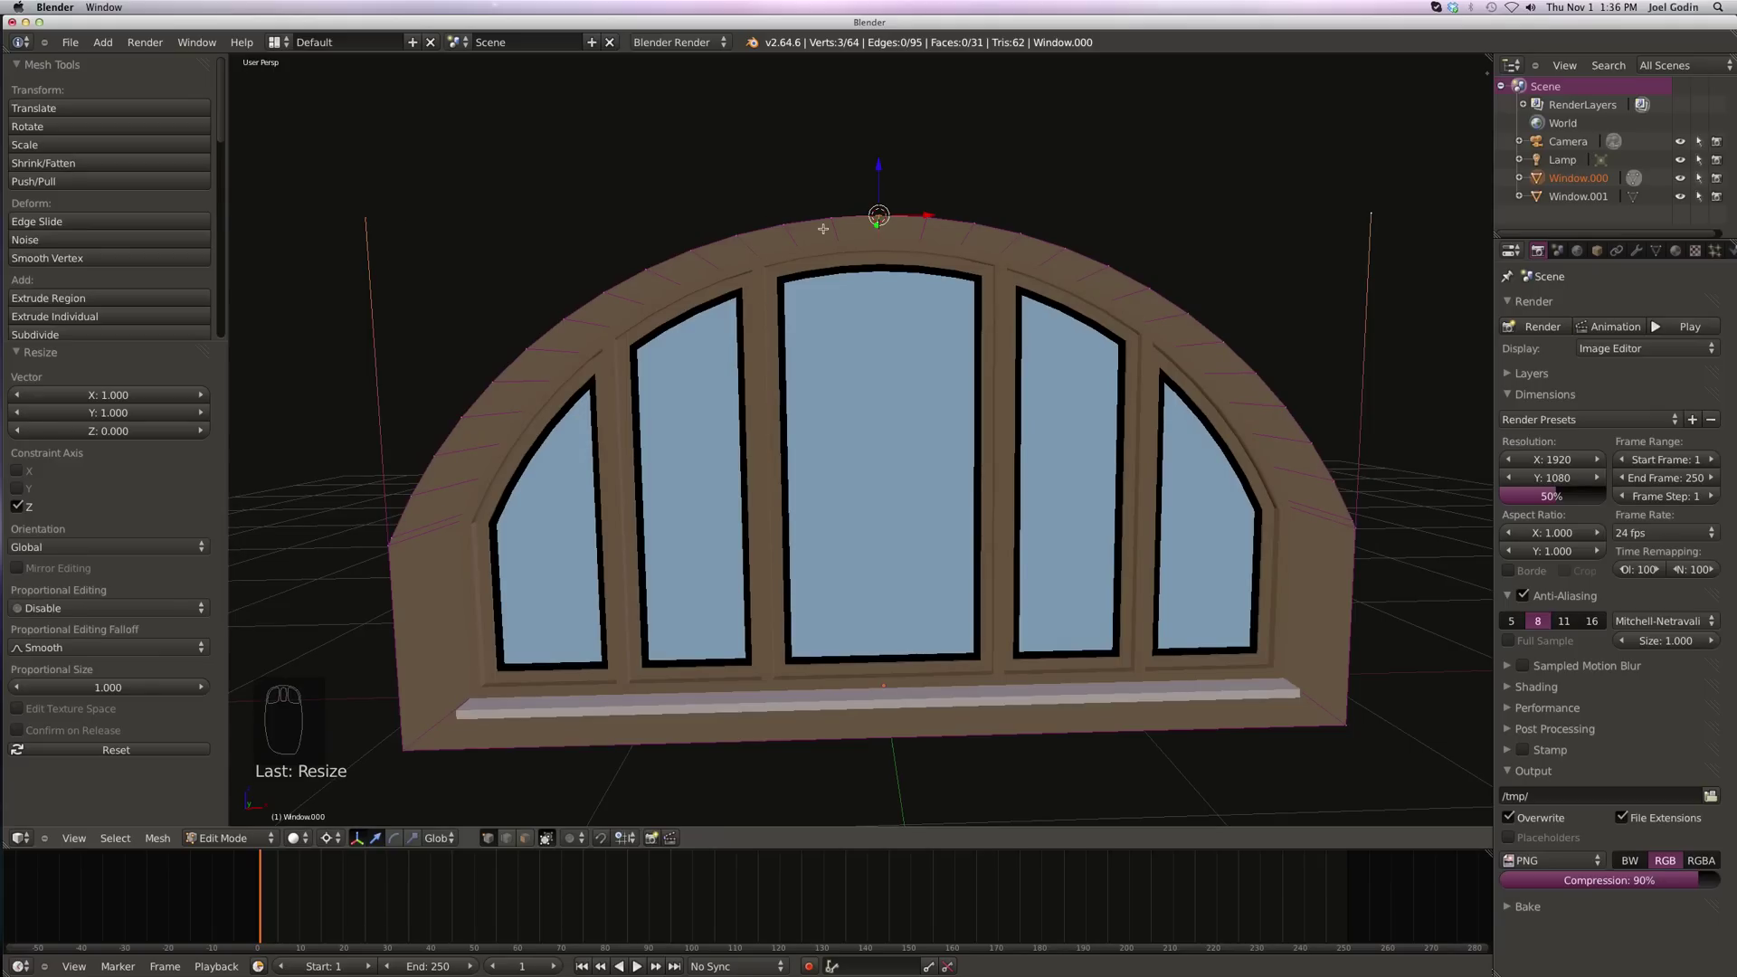
pyautogui.press('a')
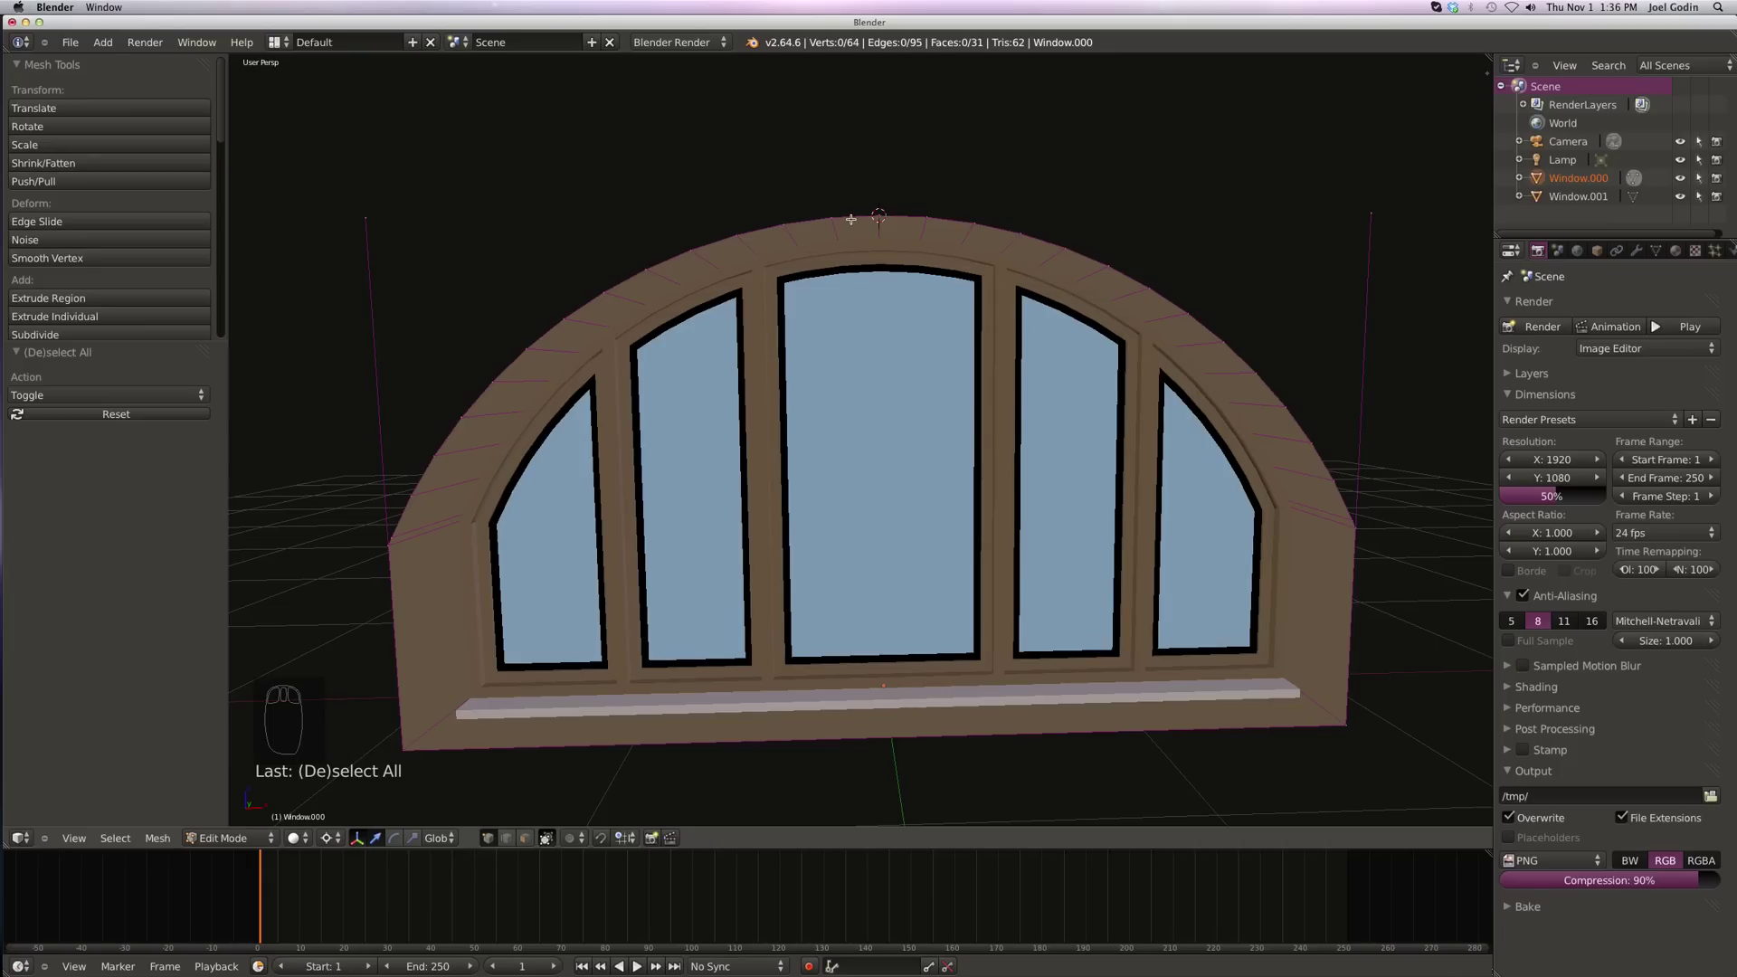
# Step: Switch to edge selection mode with nothing selected
pyautogui.rightClick(851, 214)
pyautogui.hotkey('ctrl', 'Tab')
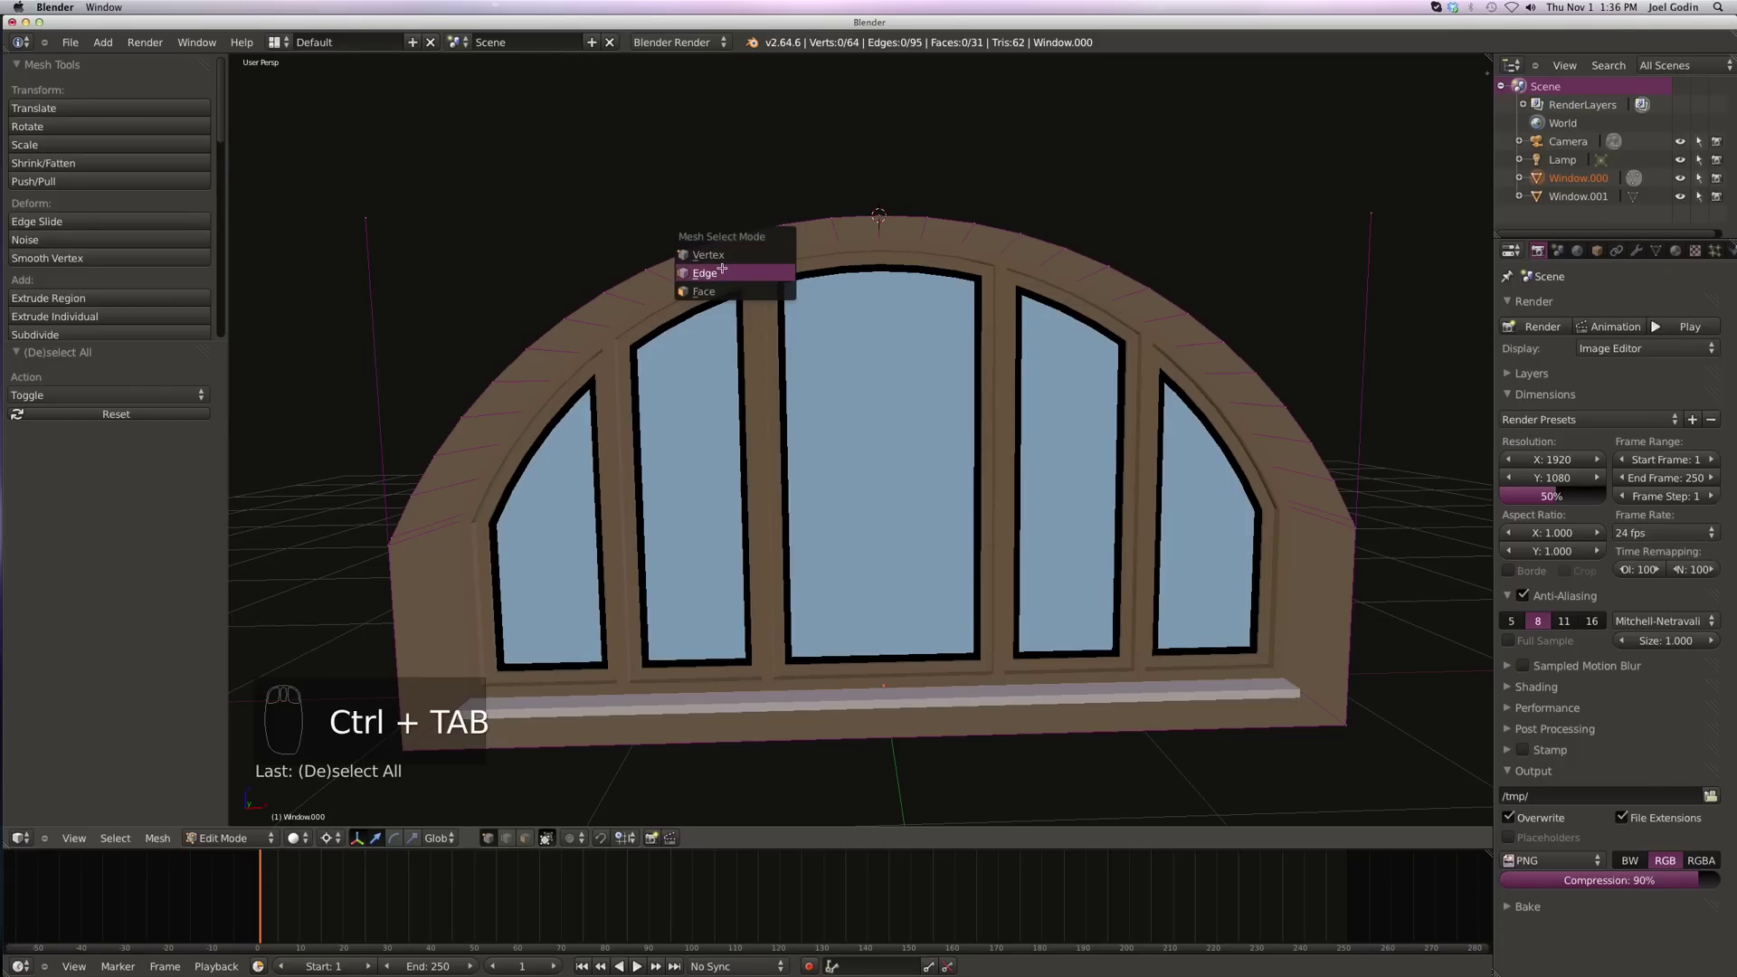
pyautogui.click(720, 268)
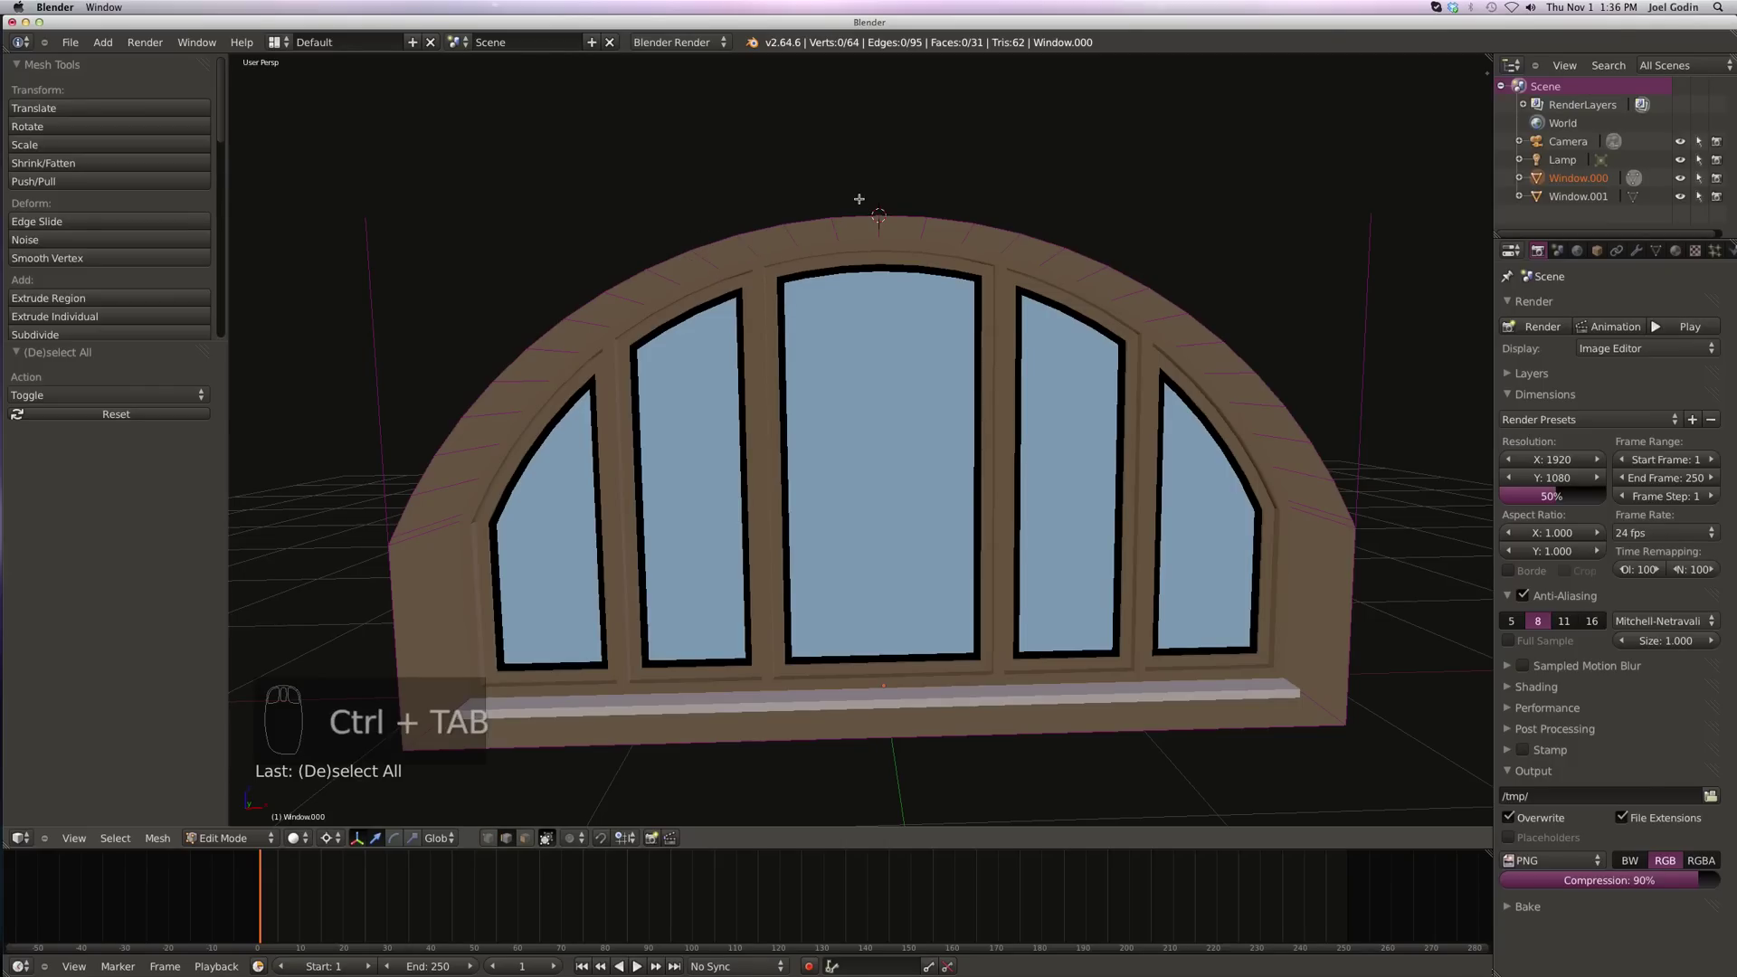
pyautogui.press('a')
pyautogui.press('a')
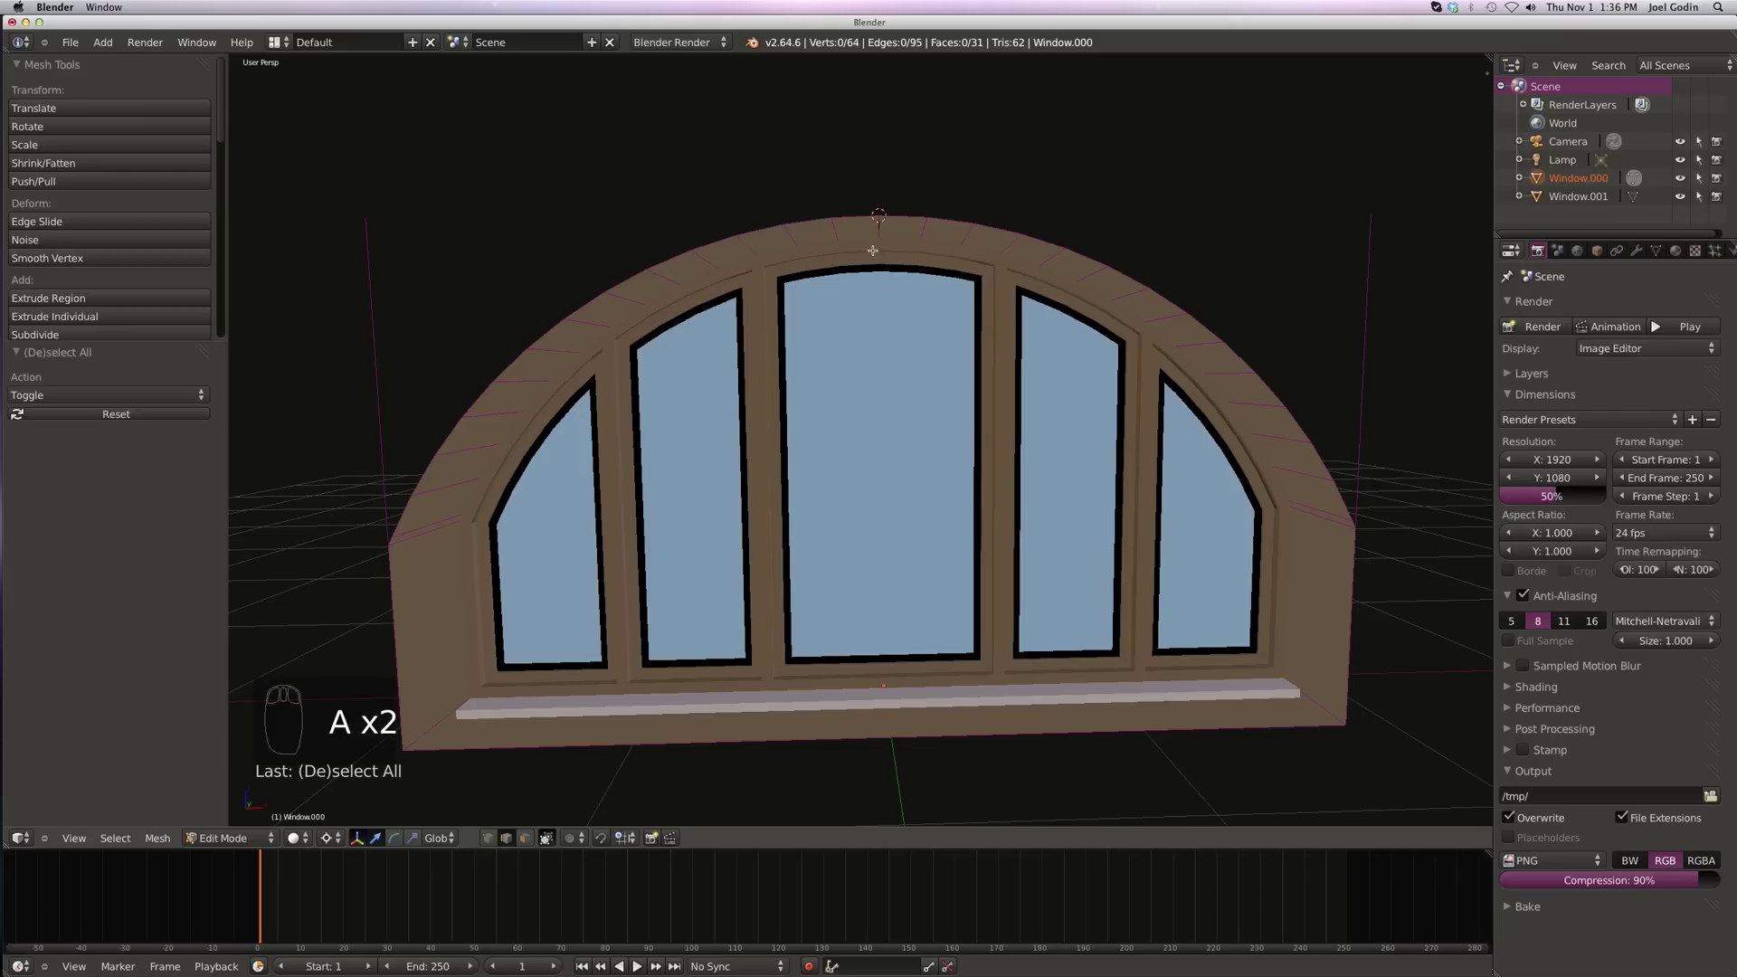
# Step: Fill the upper-left corner with a face from the left arch edges and left vertical edge
pyautogui.rightClick(857, 215)
pyautogui.keyDown('shift'); pyautogui.rightClick(798, 225); pyautogui.keyUp('shift')
pyautogui.keyDown('shift'); pyautogui.rightClick(753, 230); pyautogui.keyUp('shift')
pyautogui.keyDown('shift'); pyautogui.rightClick(666, 257); pyautogui.keyUp('shift')
pyautogui.keyDown('shift'); pyautogui.rightClick(626, 278); pyautogui.keyUp('shift')
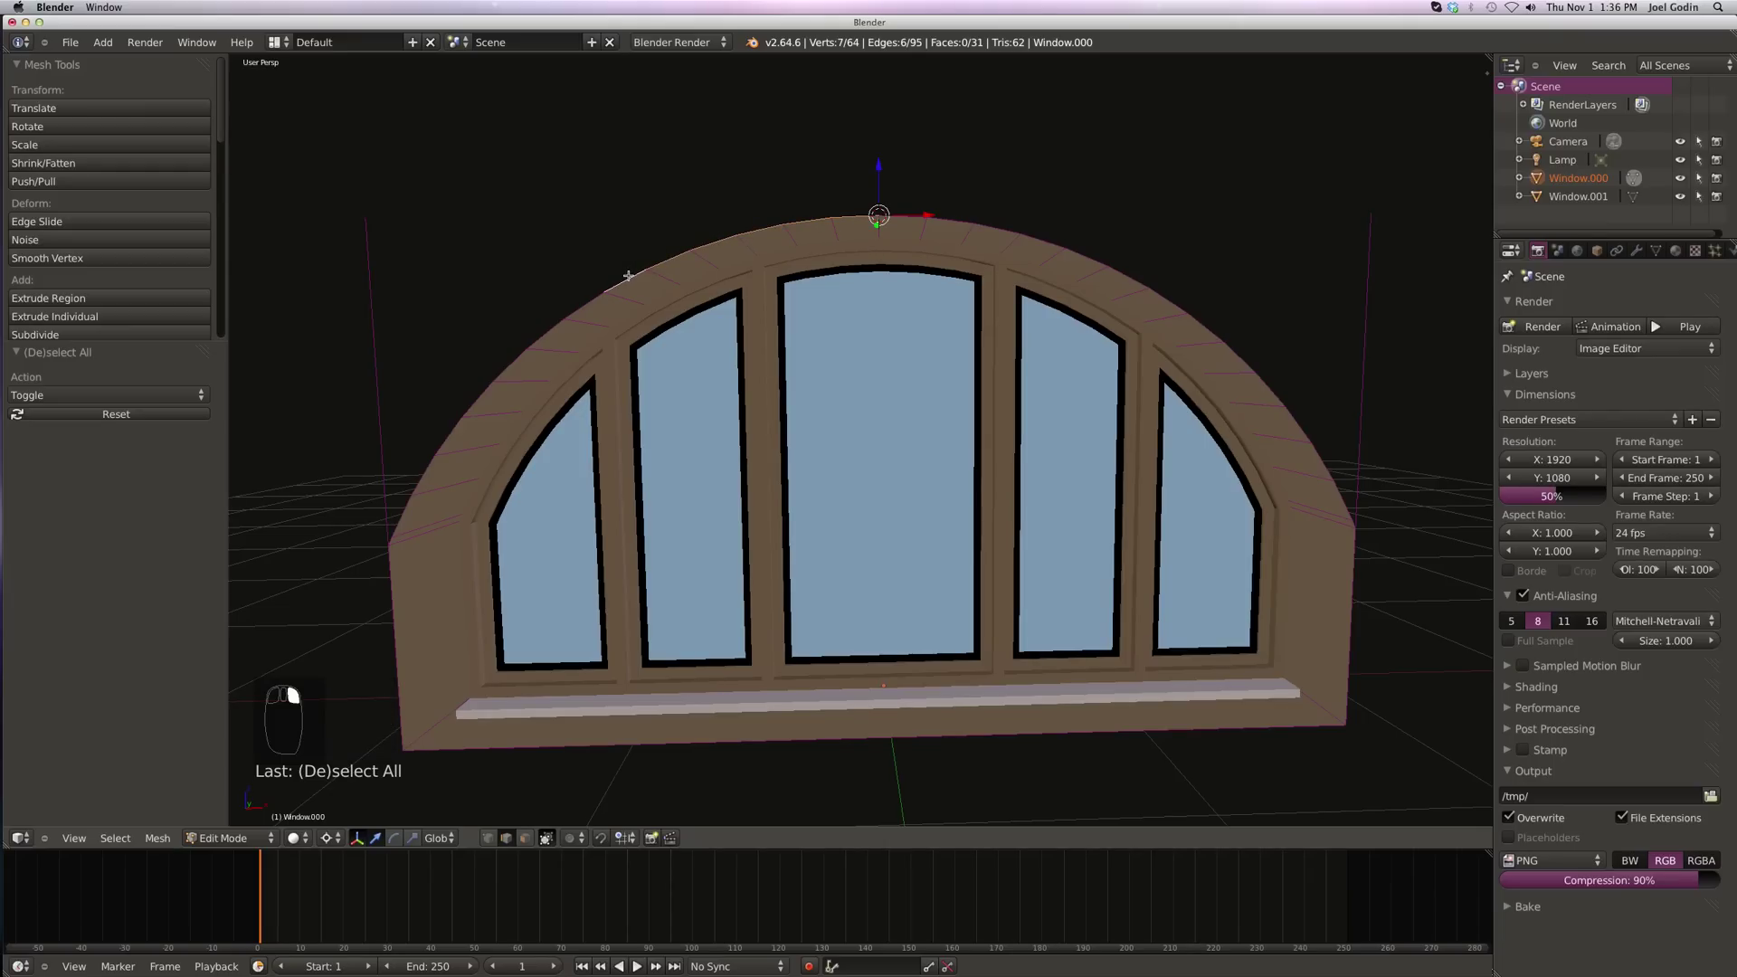
pyautogui.keyDown('shift'); pyautogui.rightClick(580, 304); pyautogui.keyUp('shift')
pyautogui.keyDown('shift'); pyautogui.rightClick(533, 335); pyautogui.keyUp('shift')
pyautogui.keyDown('shift'); pyautogui.rightClick(504, 367); pyautogui.keyUp('shift')
pyautogui.keyDown('shift'); pyautogui.rightClick(479, 397); pyautogui.keyUp('shift')
pyautogui.keyDown('shift'); pyautogui.rightClick(445, 437); pyautogui.keyUp('shift')
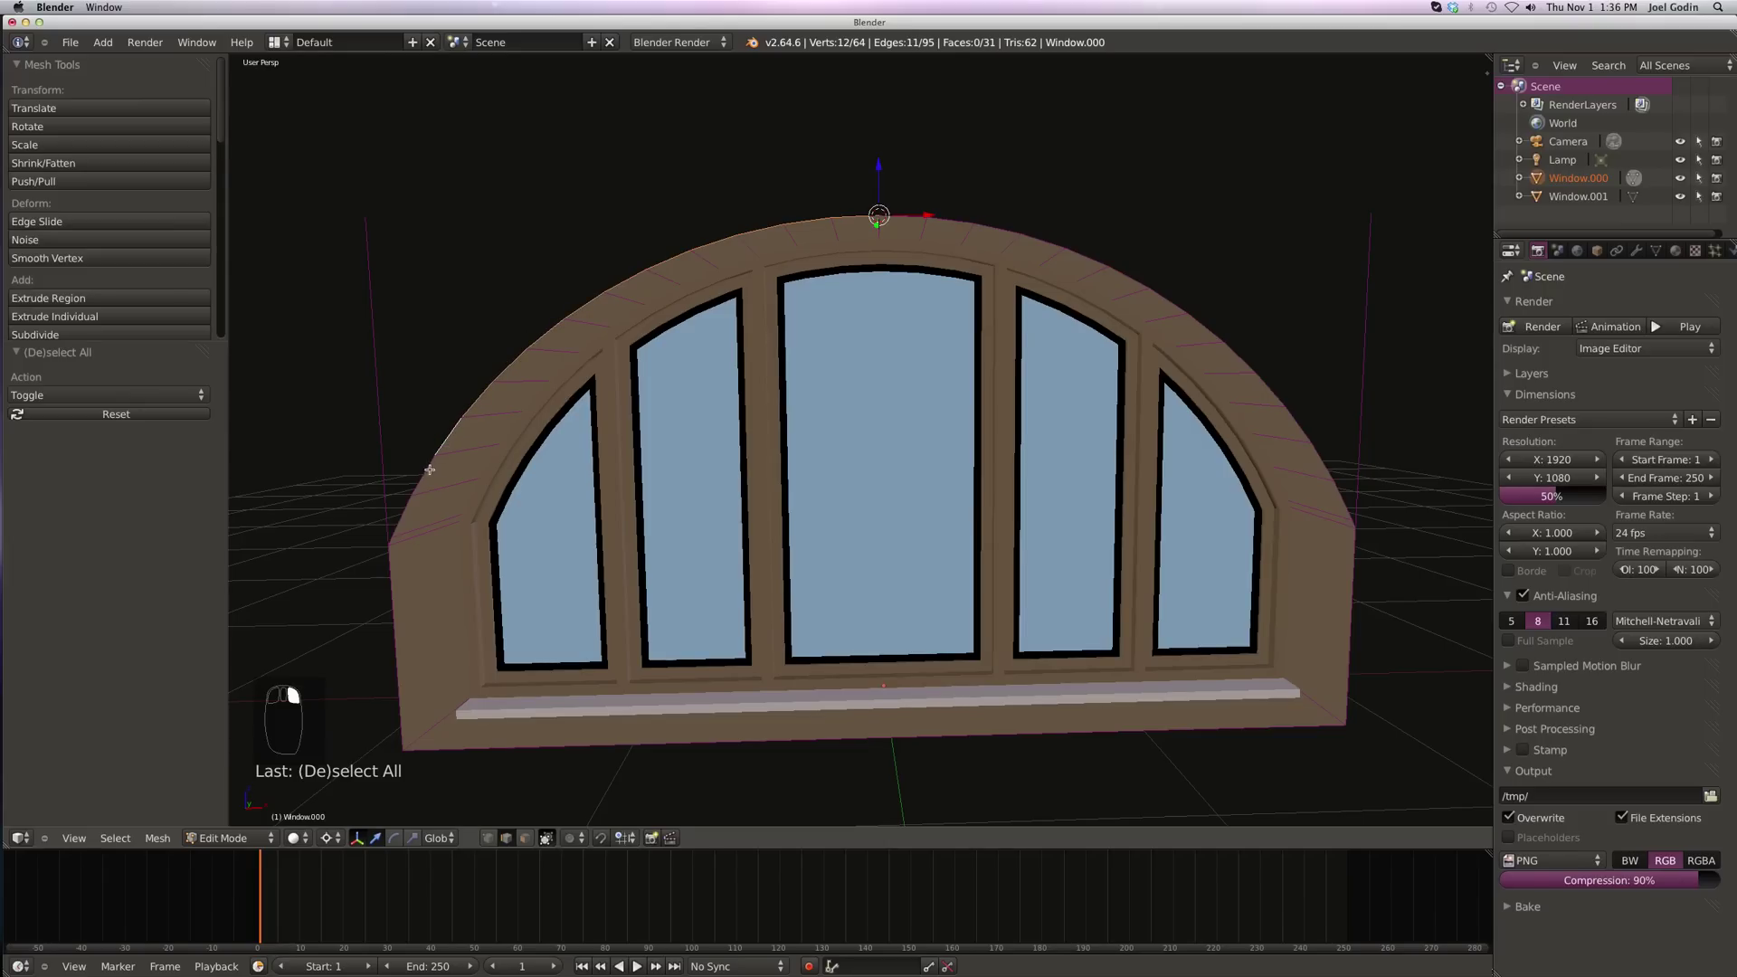
pyautogui.keyDown('shift'); pyautogui.rightClick(424, 476); pyautogui.keyUp('shift')
pyautogui.keyDown('shift'); pyautogui.rightClick(402, 511); pyautogui.keyUp('shift')
pyautogui.keyDown('shift'); pyautogui.rightClick(389, 541); pyautogui.keyUp('shift')
pyautogui.keyDown('shift'); pyautogui.rightClick(381, 374); pyautogui.keyUp('shift')
pyautogui.press('f')
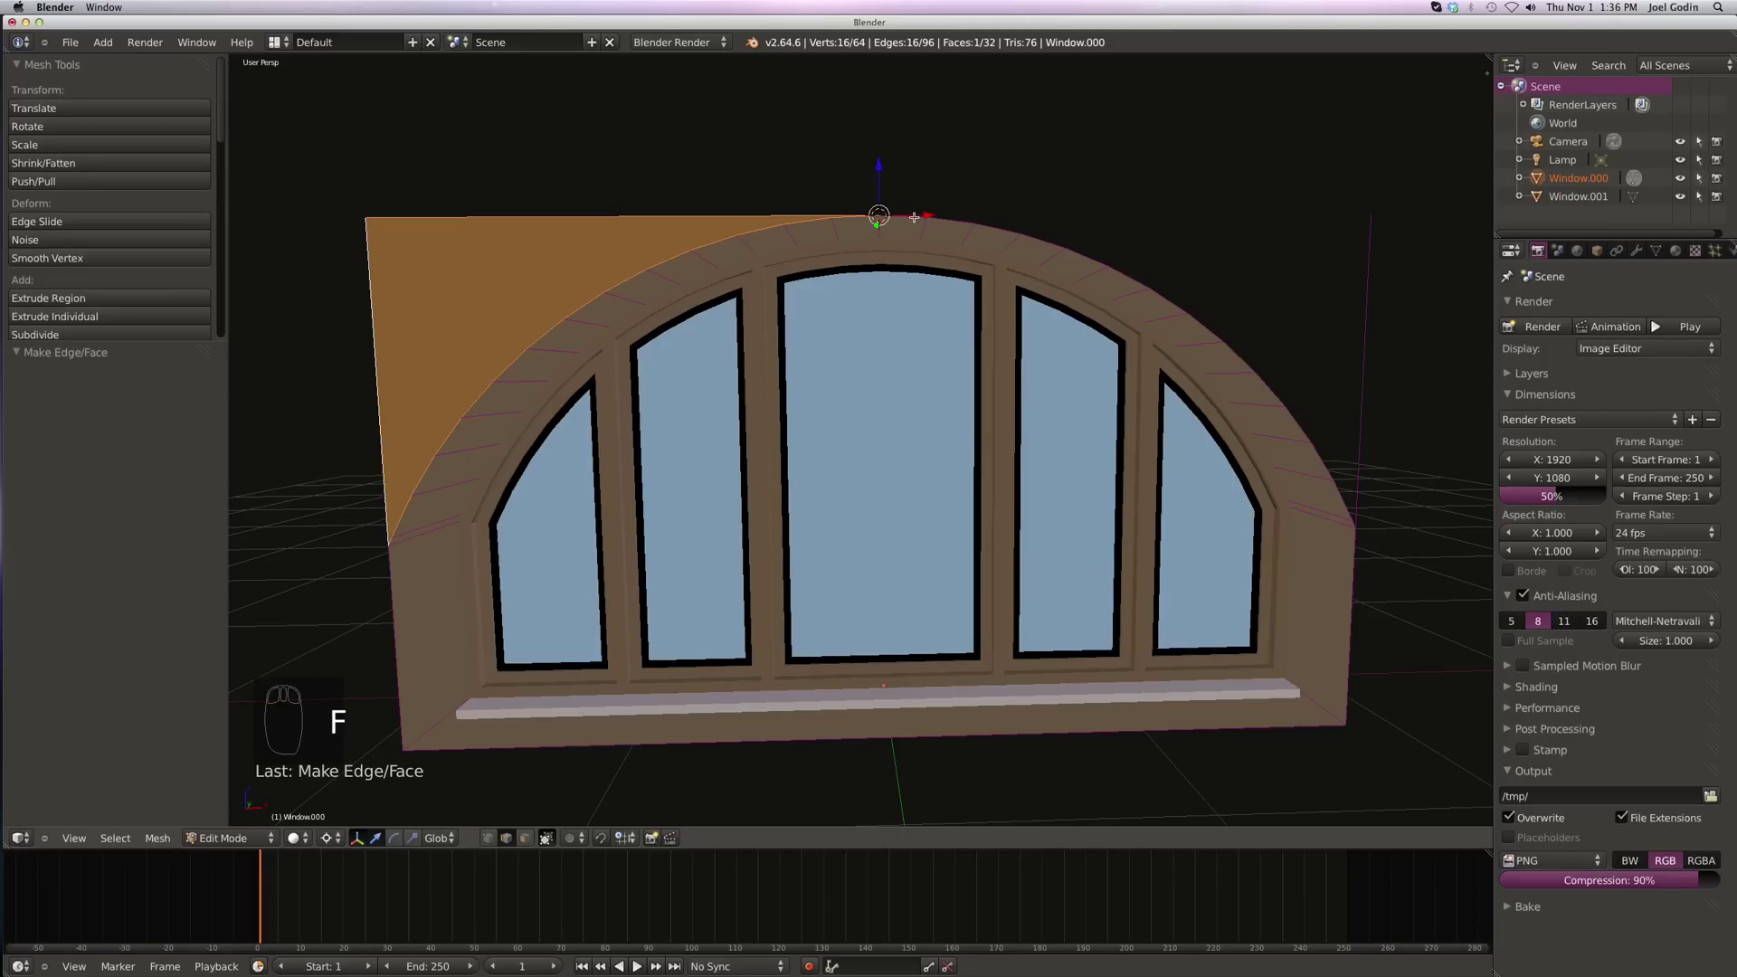
# Step: Fill the upper-right corner from the right arch edges and right vertical edge, then exit edit mode
pyautogui.press('a')
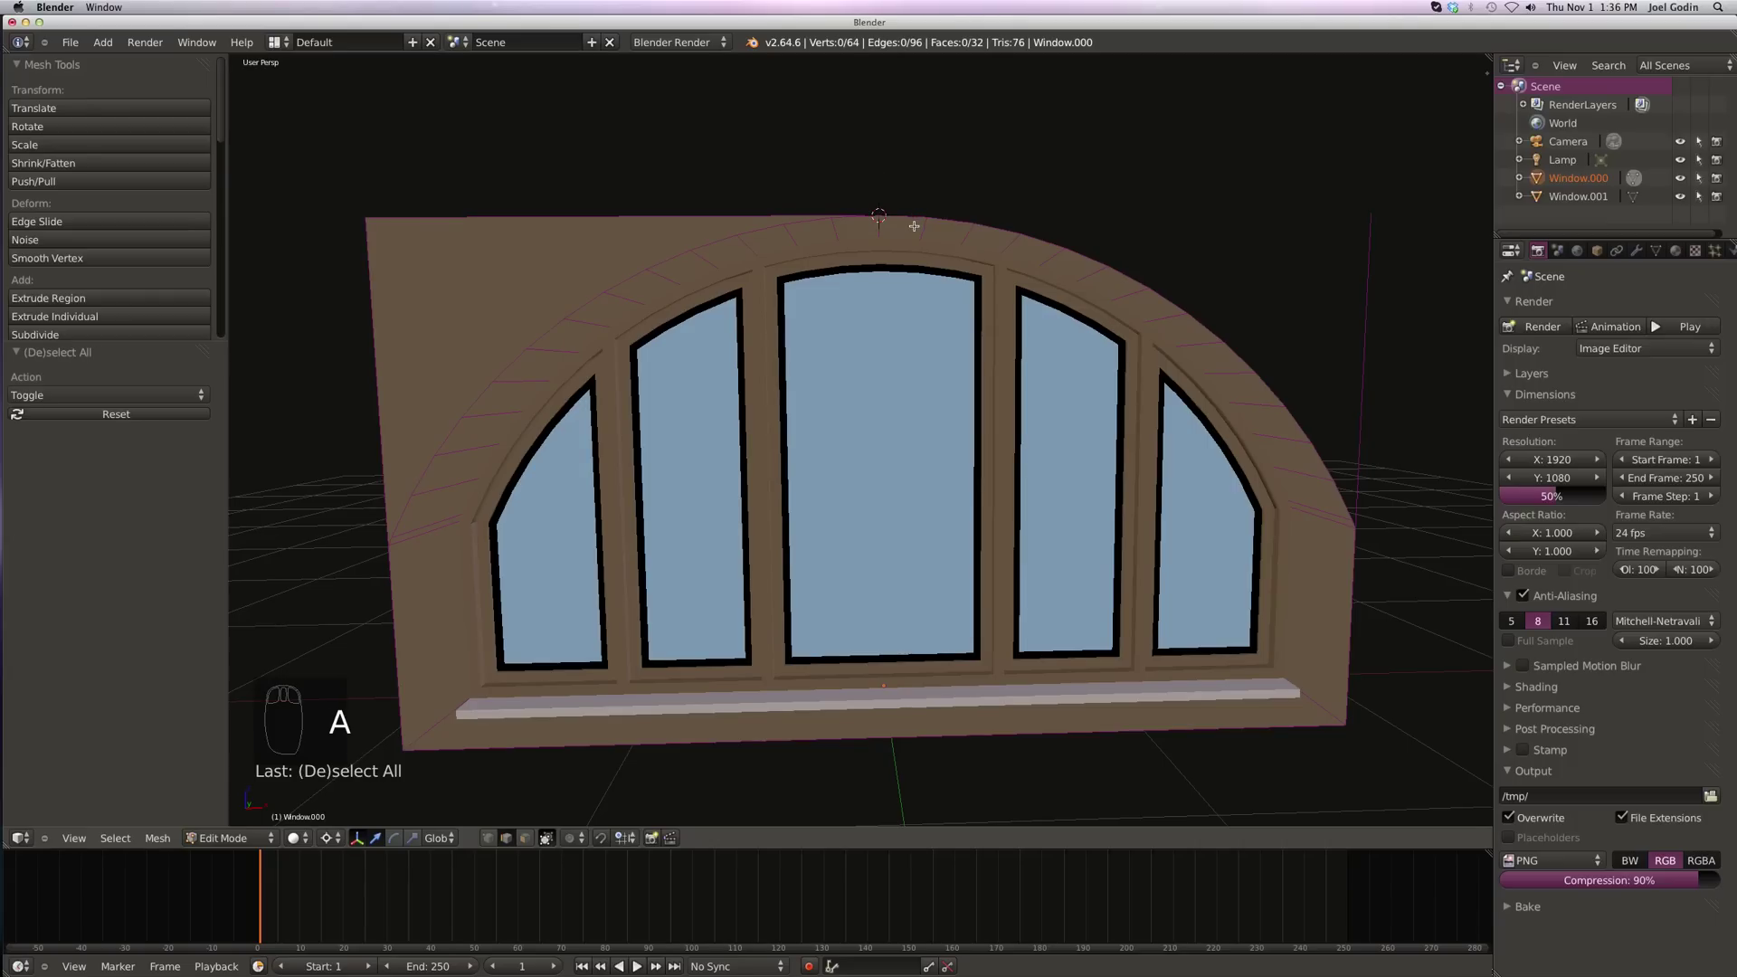
pyautogui.rightClick(904, 216)
pyautogui.keyDown('shift'); pyautogui.rightClick(1008, 228); pyautogui.keyUp('shift')
pyautogui.keyDown('shift'); pyautogui.rightClick(1042, 240); pyautogui.keyUp('shift')
pyautogui.keyDown('shift'); pyautogui.rightClick(1099, 261); pyautogui.keyUp('shift')
pyautogui.keyDown('shift'); pyautogui.rightClick(1127, 275); pyautogui.keyUp('shift')
pyautogui.keyDown('shift'); pyautogui.rightClick(1192, 311); pyautogui.keyUp('shift')
pyautogui.keyDown('shift'); pyautogui.rightClick(1248, 351); pyautogui.keyUp('shift')
pyautogui.keyDown('shift'); pyautogui.rightClick(1247, 358); pyautogui.keyUp('shift')
pyautogui.keyDown('shift'); pyautogui.rightClick(1278, 399); pyautogui.keyUp('shift')
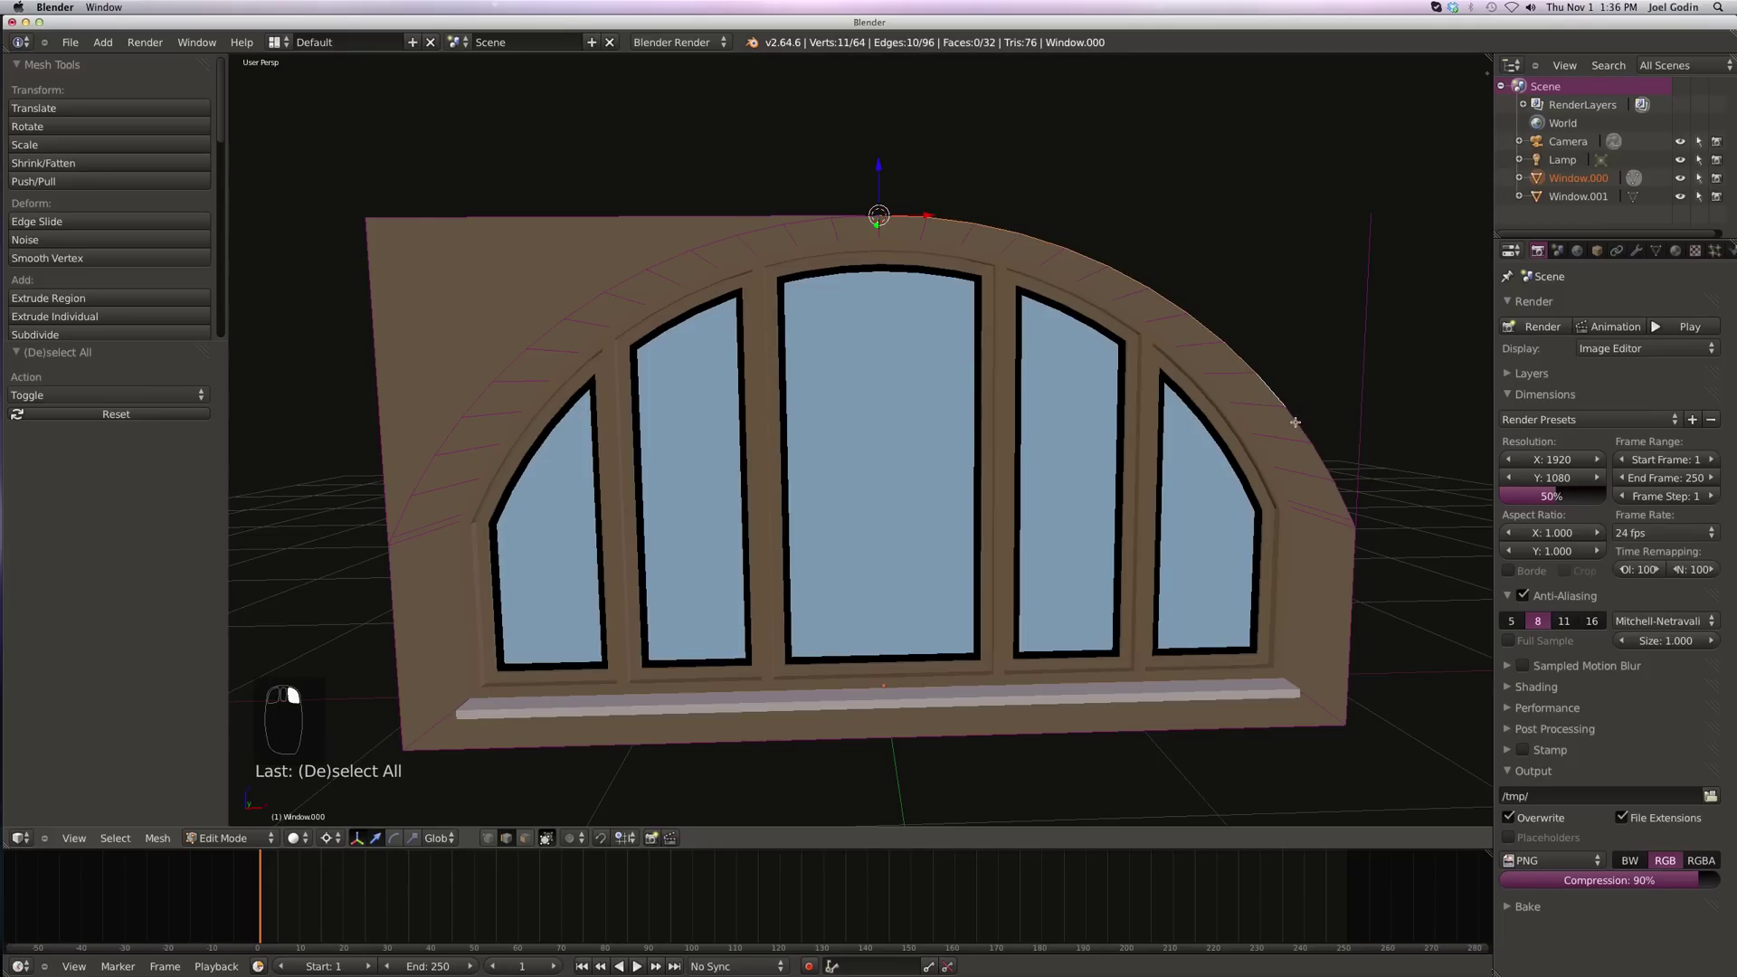
pyautogui.keyDown('shift'); pyautogui.rightClick(1313, 448); pyautogui.keyUp('shift')
pyautogui.keyDown('shift'); pyautogui.rightClick(1330, 443); pyautogui.keyUp('shift')
pyautogui.keyDown('shift'); pyautogui.rightClick(1341, 501); pyautogui.keyUp('shift')
pyautogui.keyDown('shift'); pyautogui.rightClick(1355, 454); pyautogui.keyUp('shift')
pyautogui.press('f')
pyautogui.press('a')
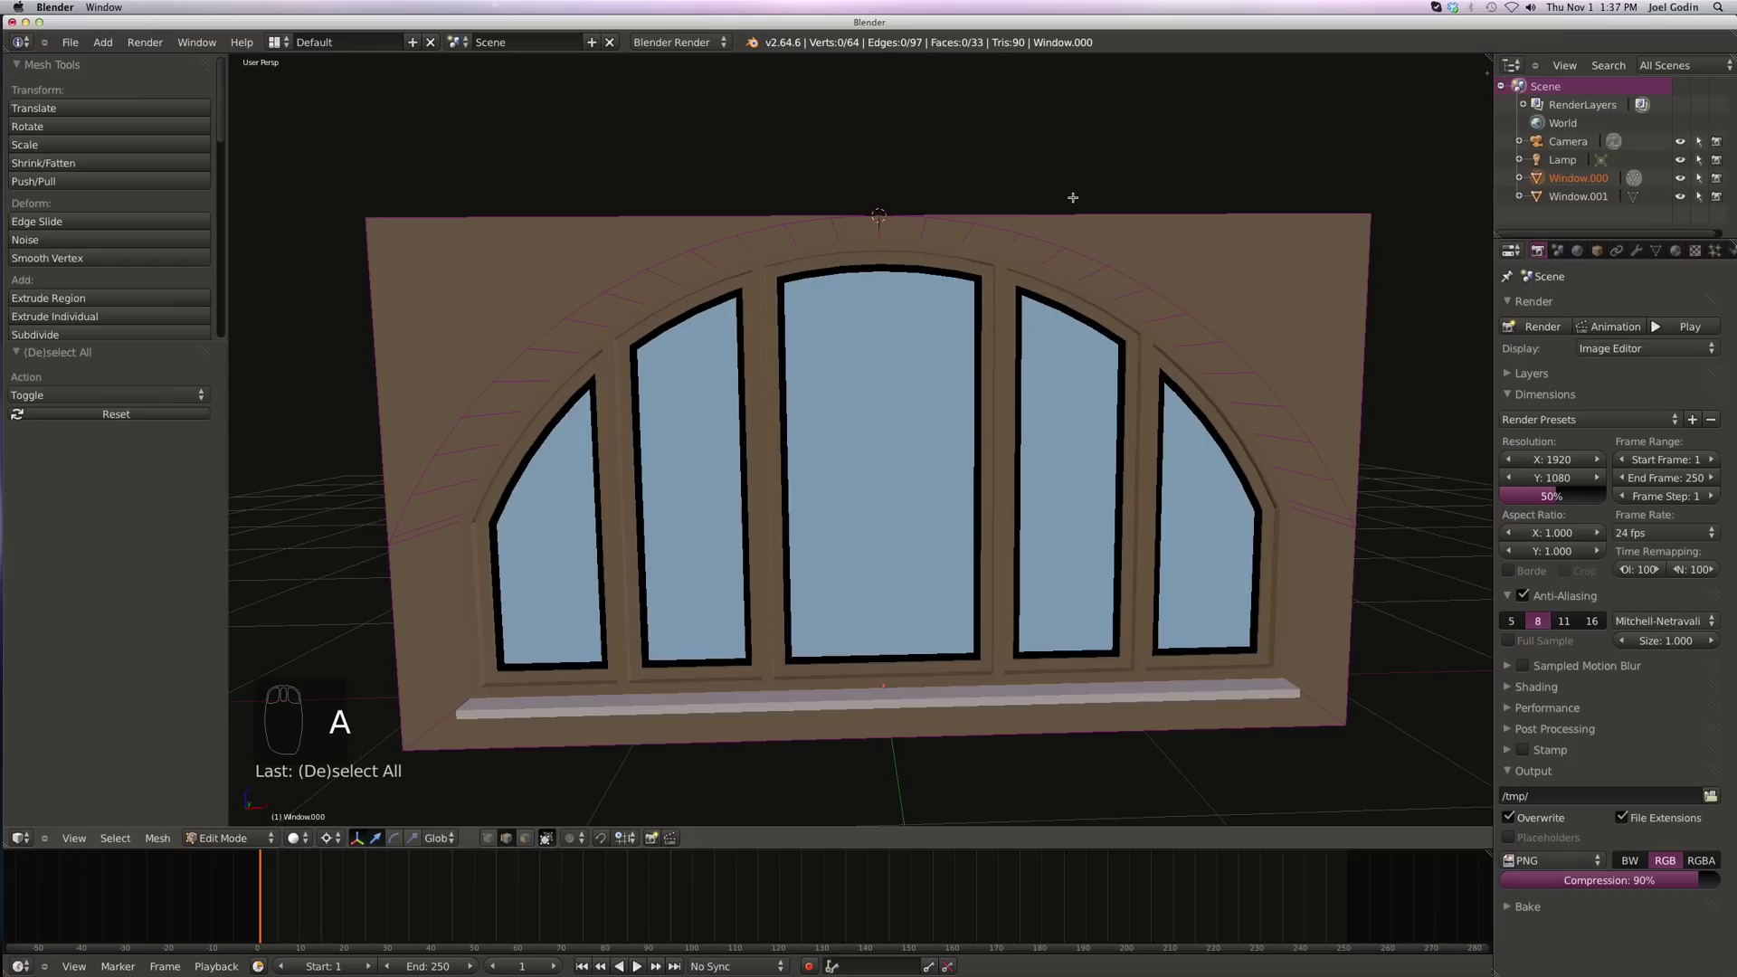
pyautogui.press('Tab')
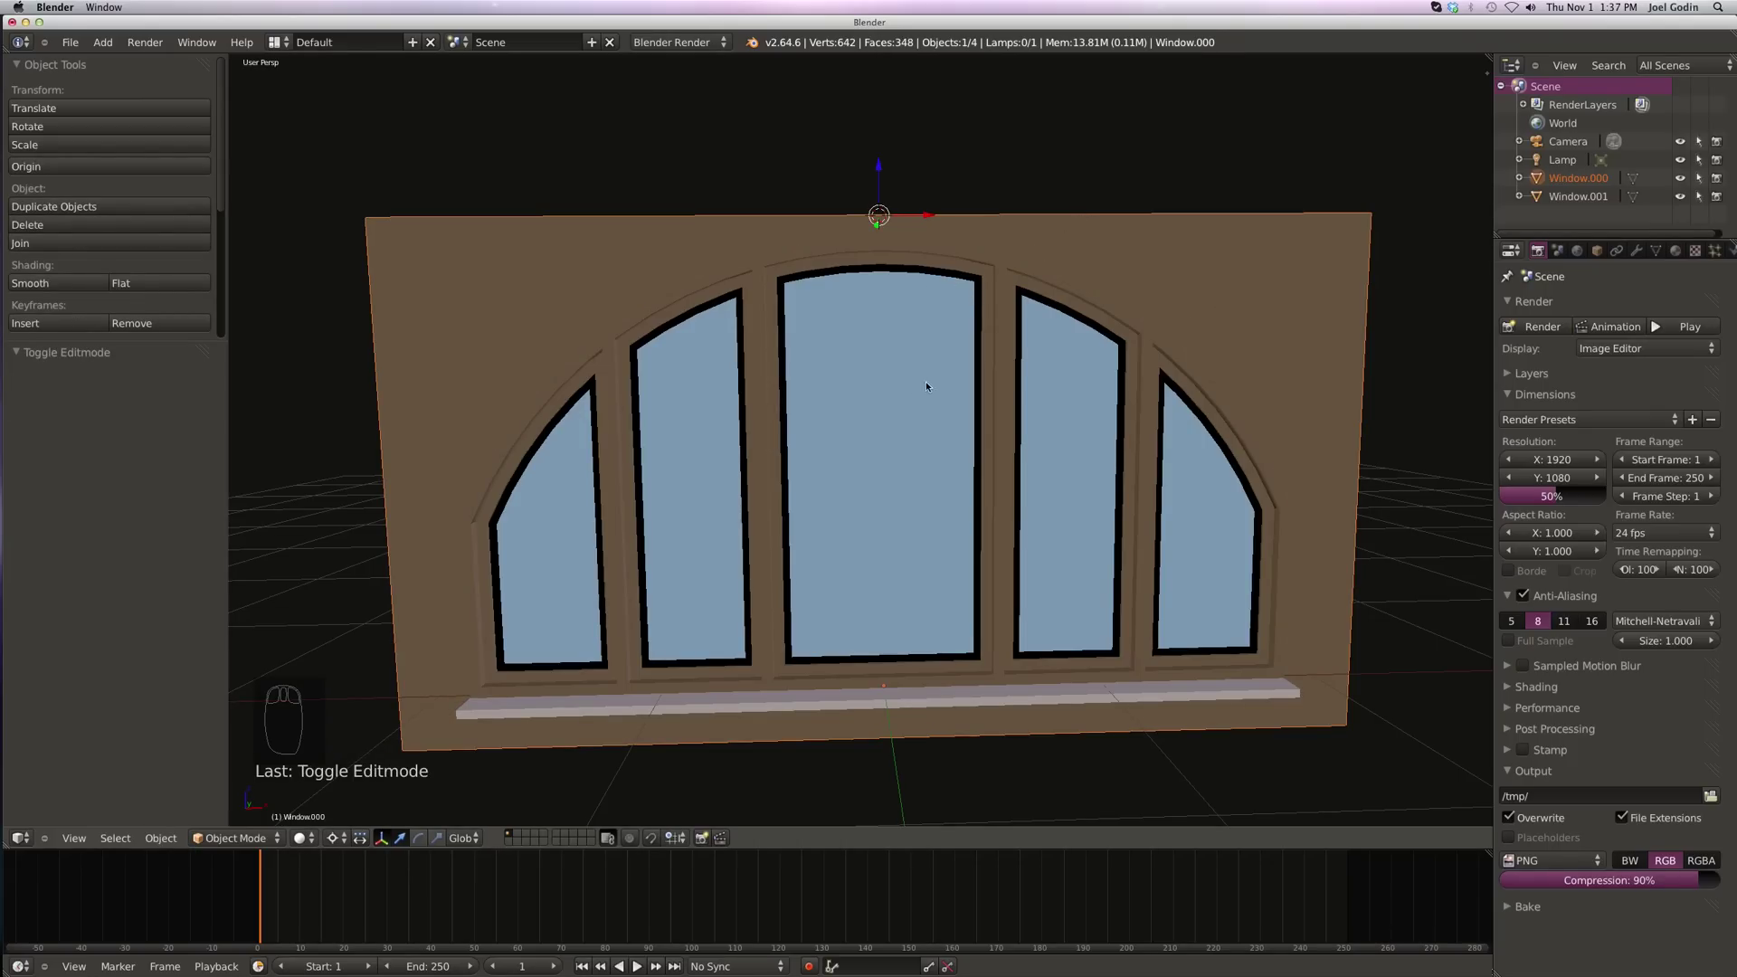
pyautogui.moveTo(1114, 265)
pyautogui.mouseDown(button='middle')
pyautogui.moveTo(1063, 262)
pyautogui.moveTo(1044, 191)
pyautogui.moveTo(1095, 263)
pyautogui.mouseUp(button='middle')
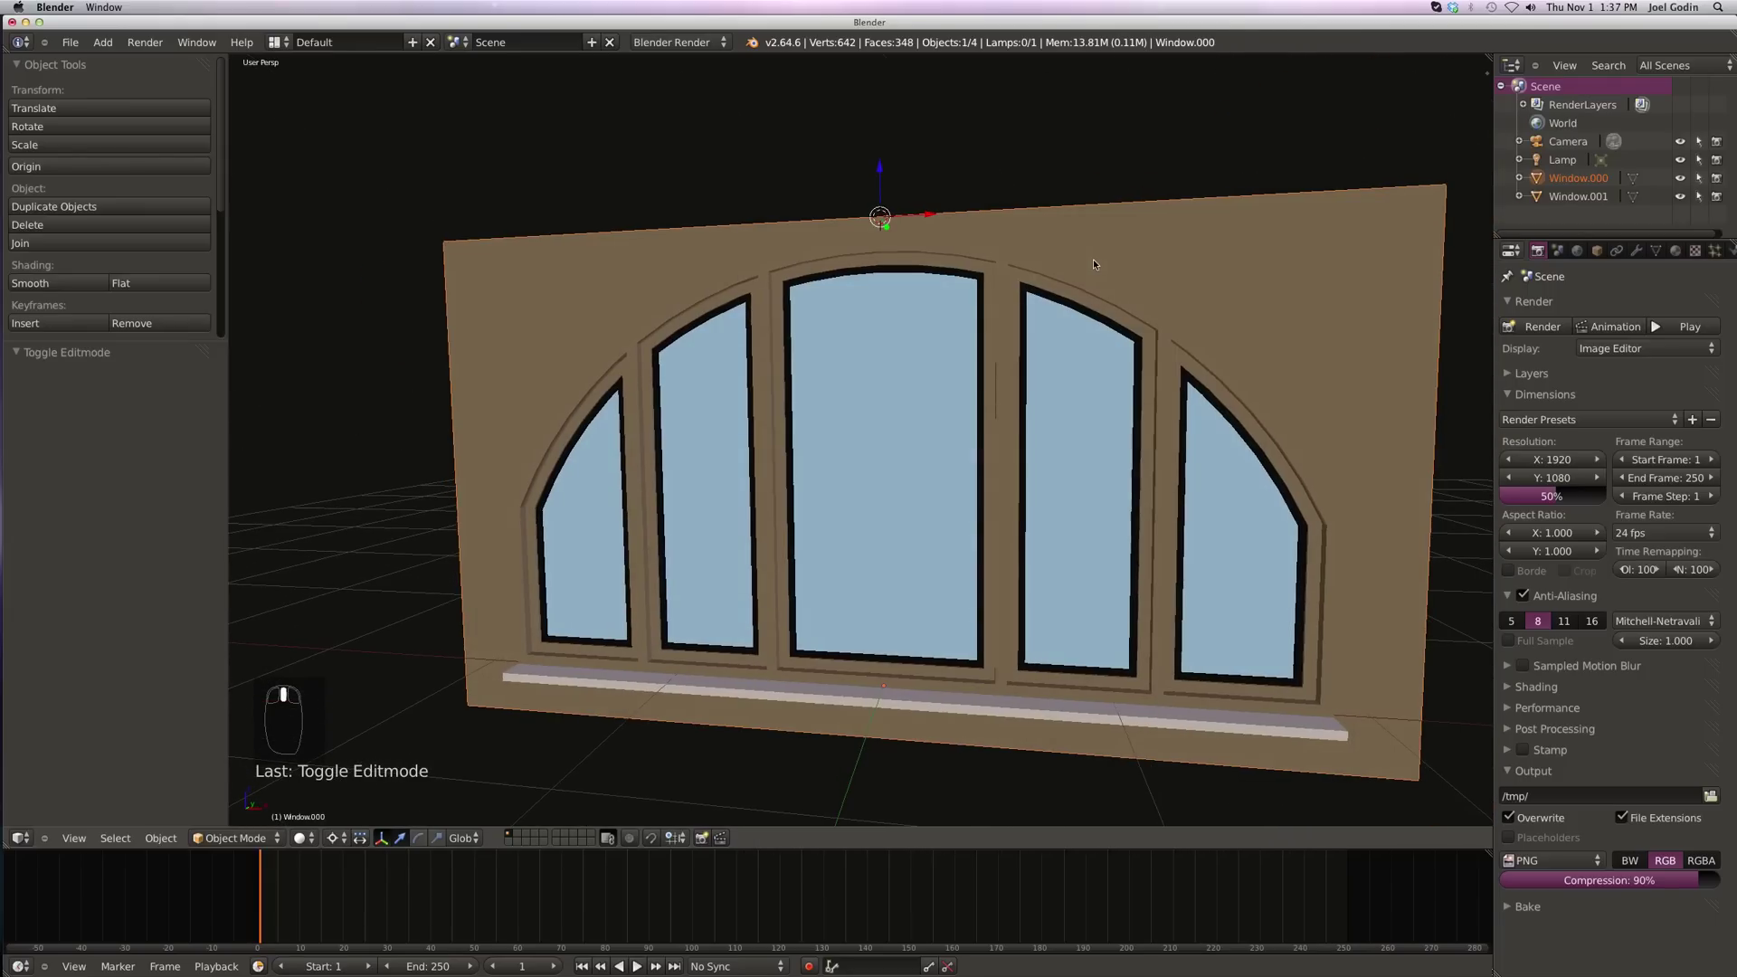
pyautogui.click(1678, 251)
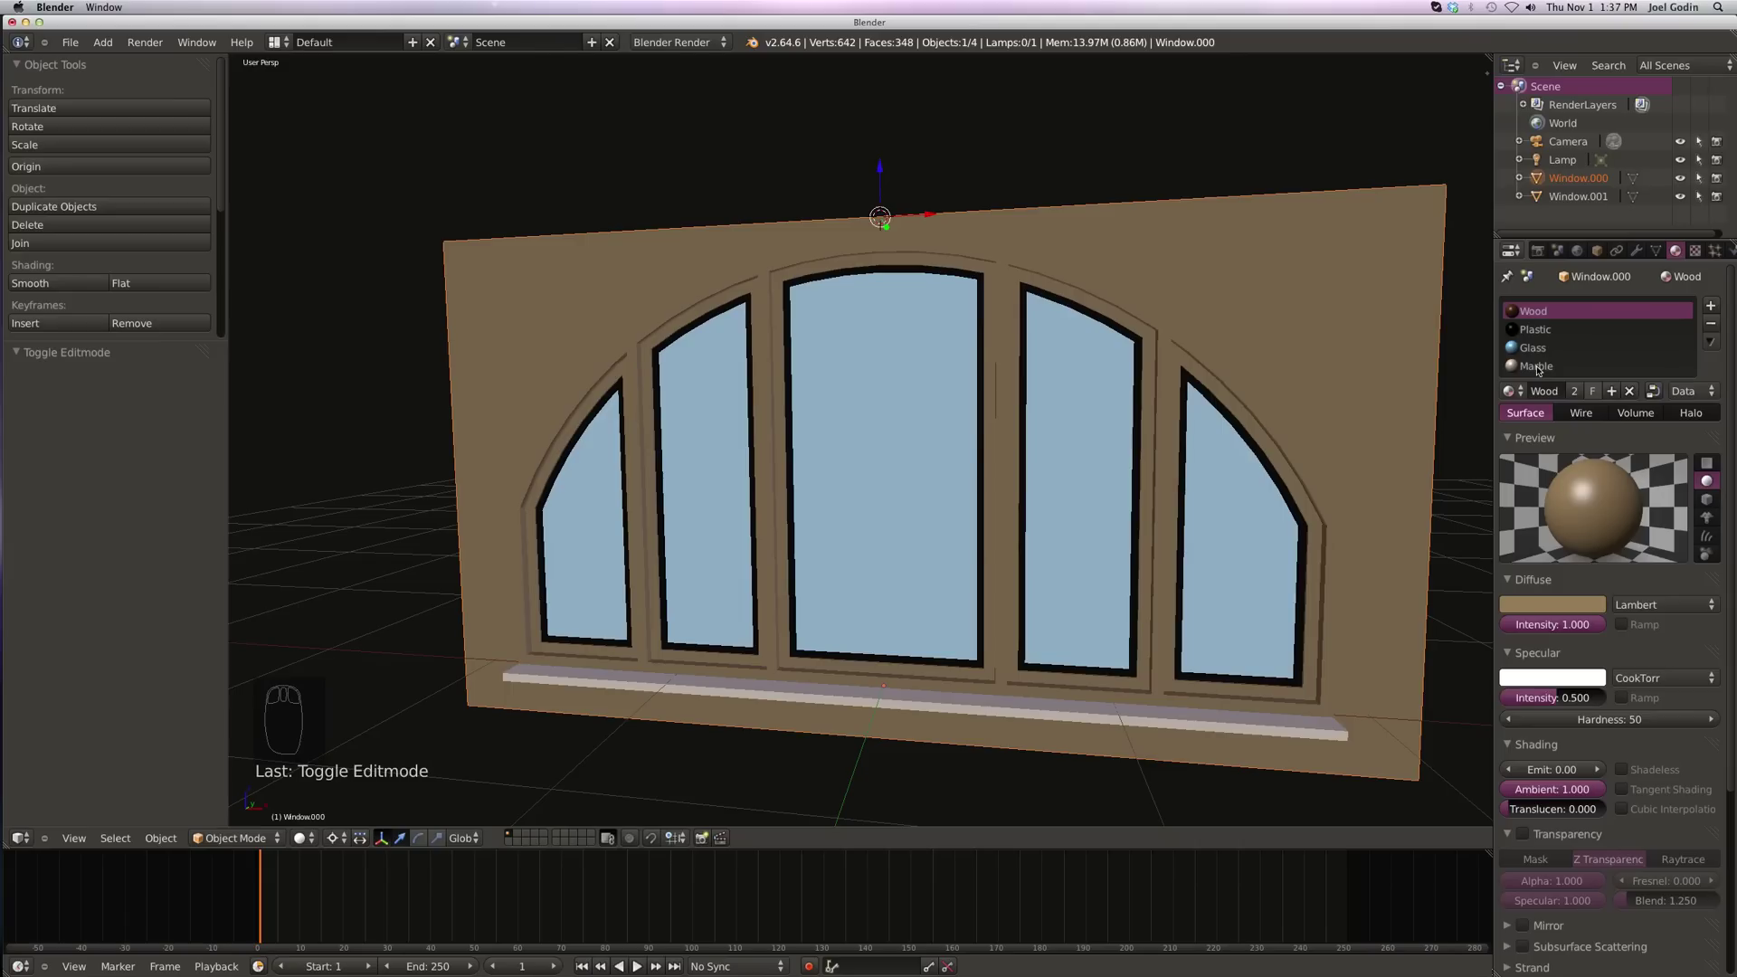
pyautogui.scroll(-2, 1570, 338)
pyautogui.scroll(2, 1570, 339)
# Step: Add a new pale blue material slot with specular intensity turned down almost to zero
pyautogui.click(1518, 393)
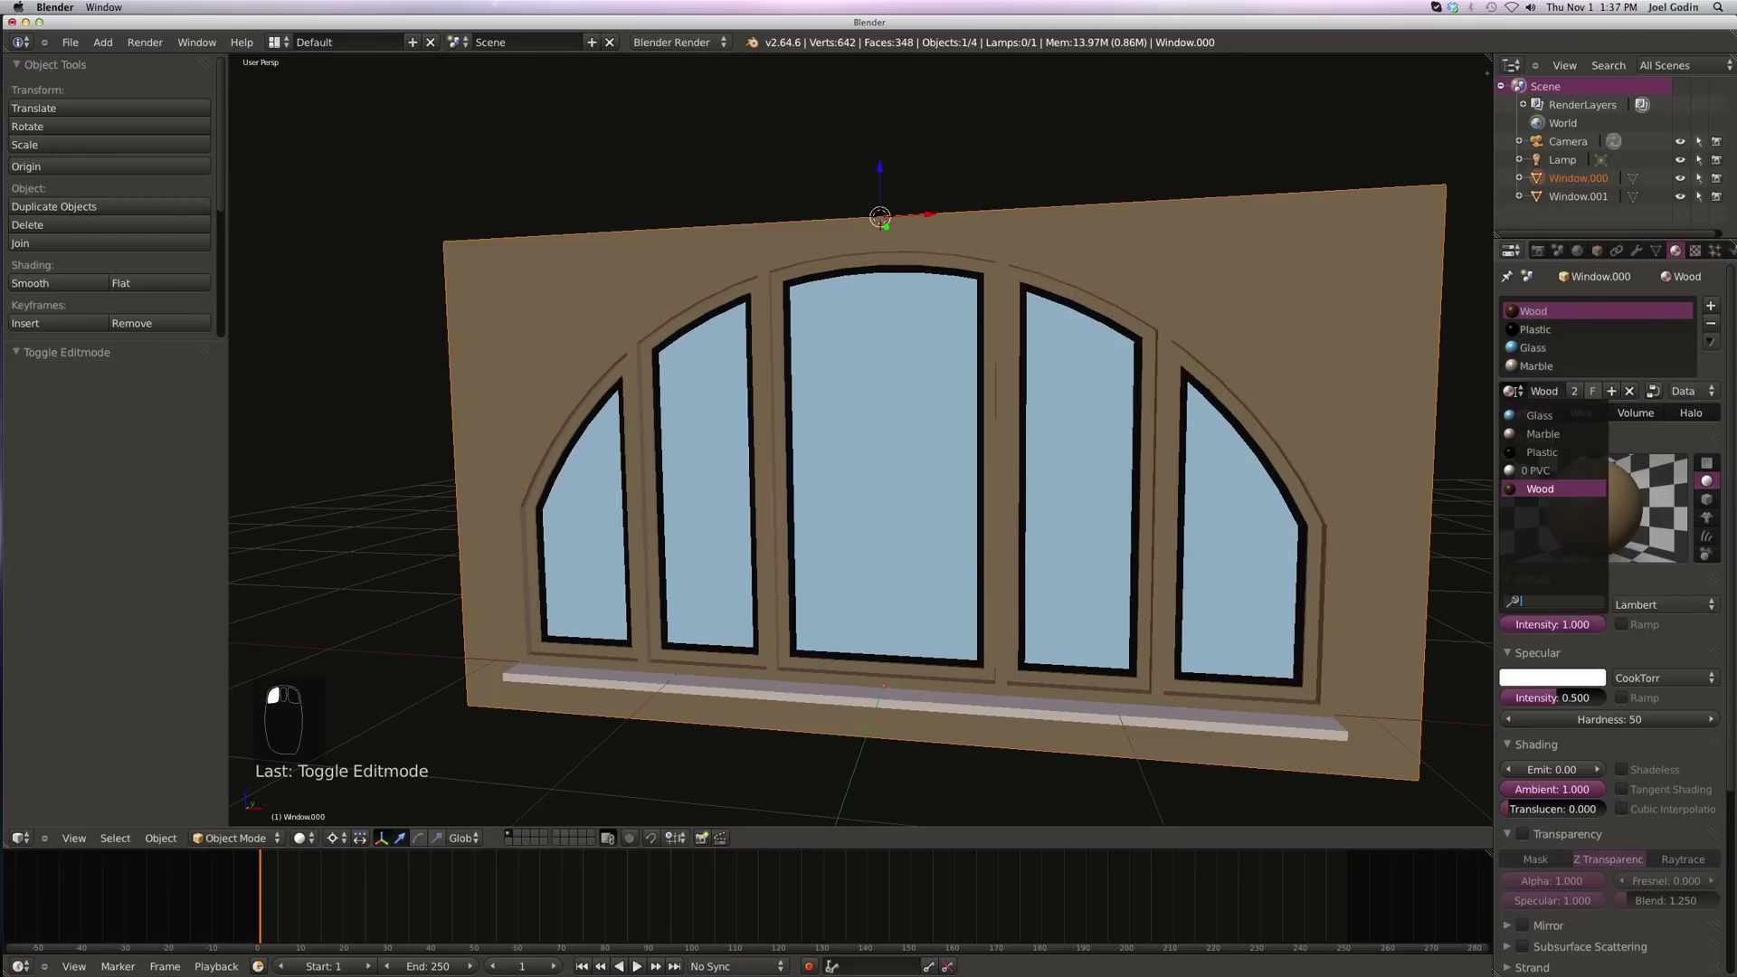
pyautogui.click(1713, 310)
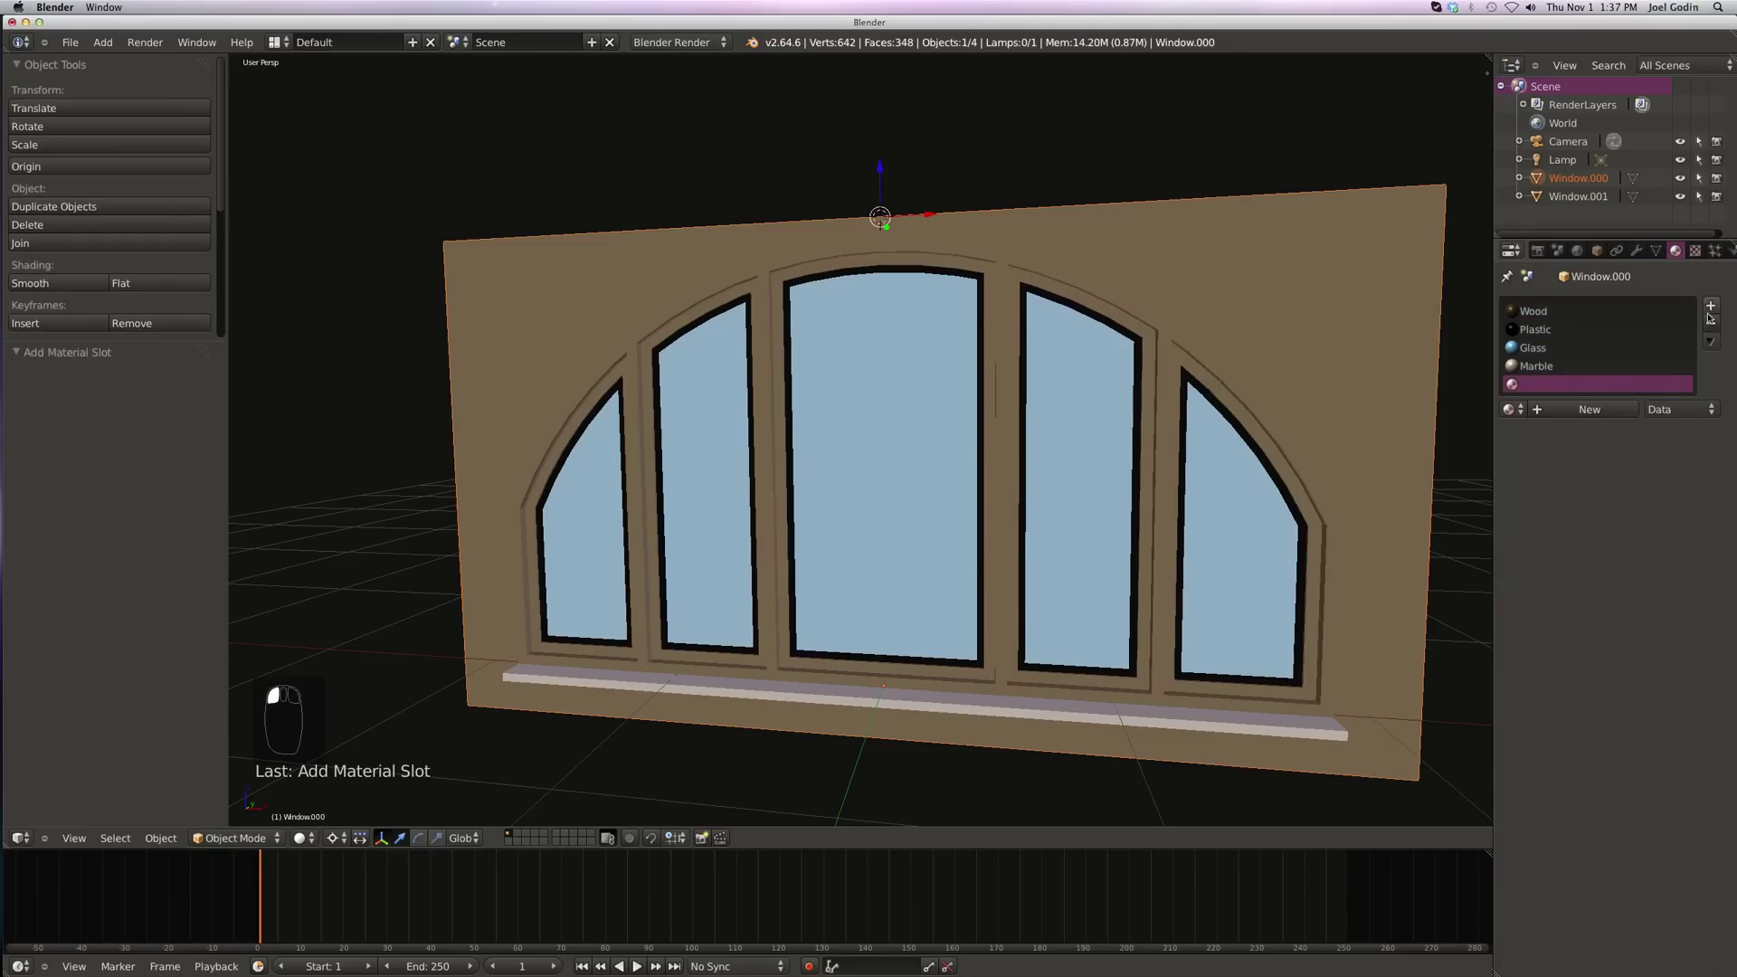
pyautogui.click(1551, 410)
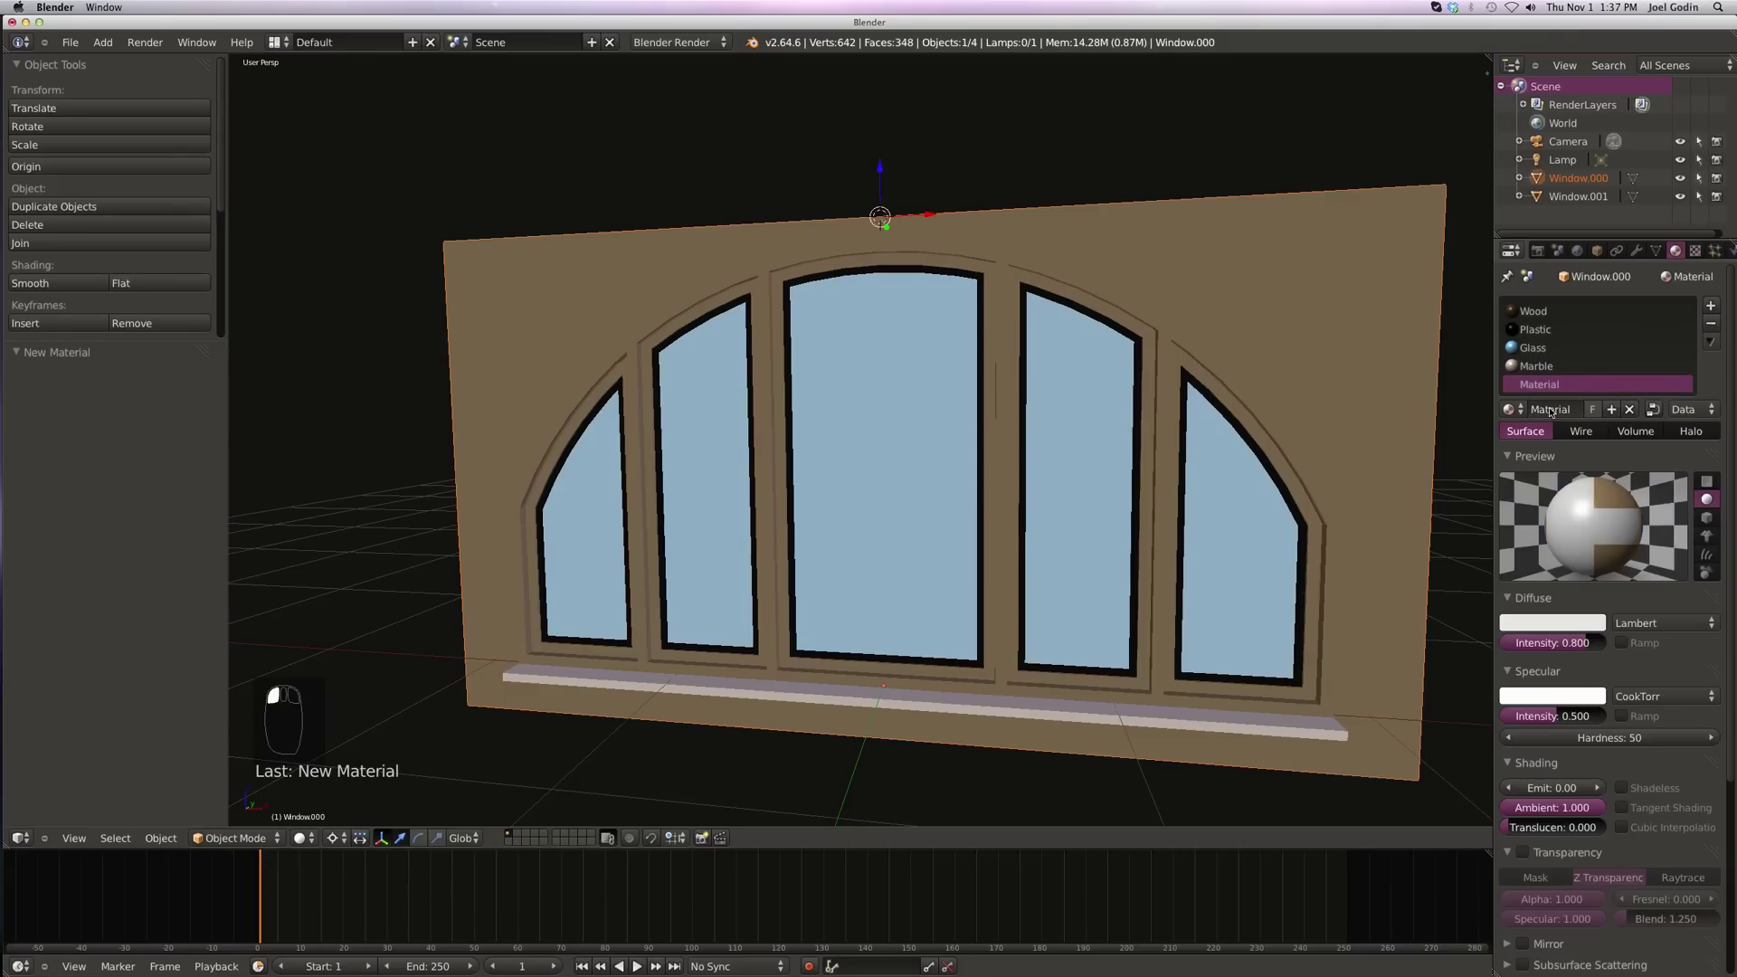
pyautogui.click(1552, 620)
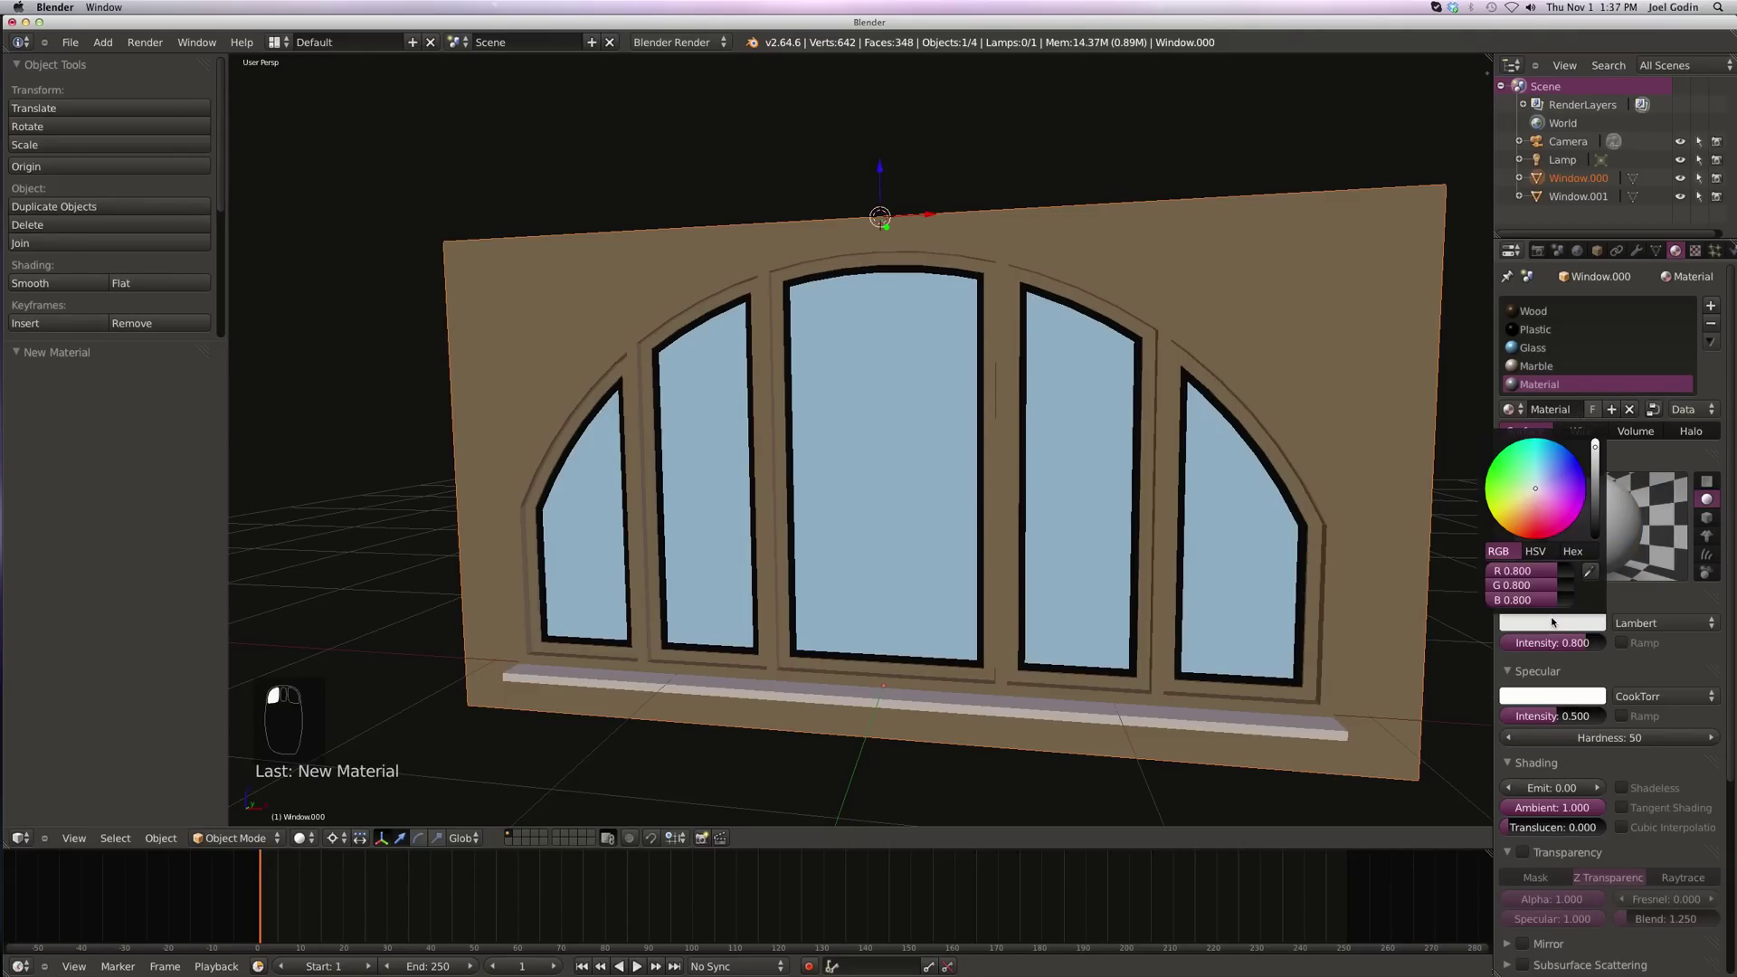
pyautogui.click(1543, 479)
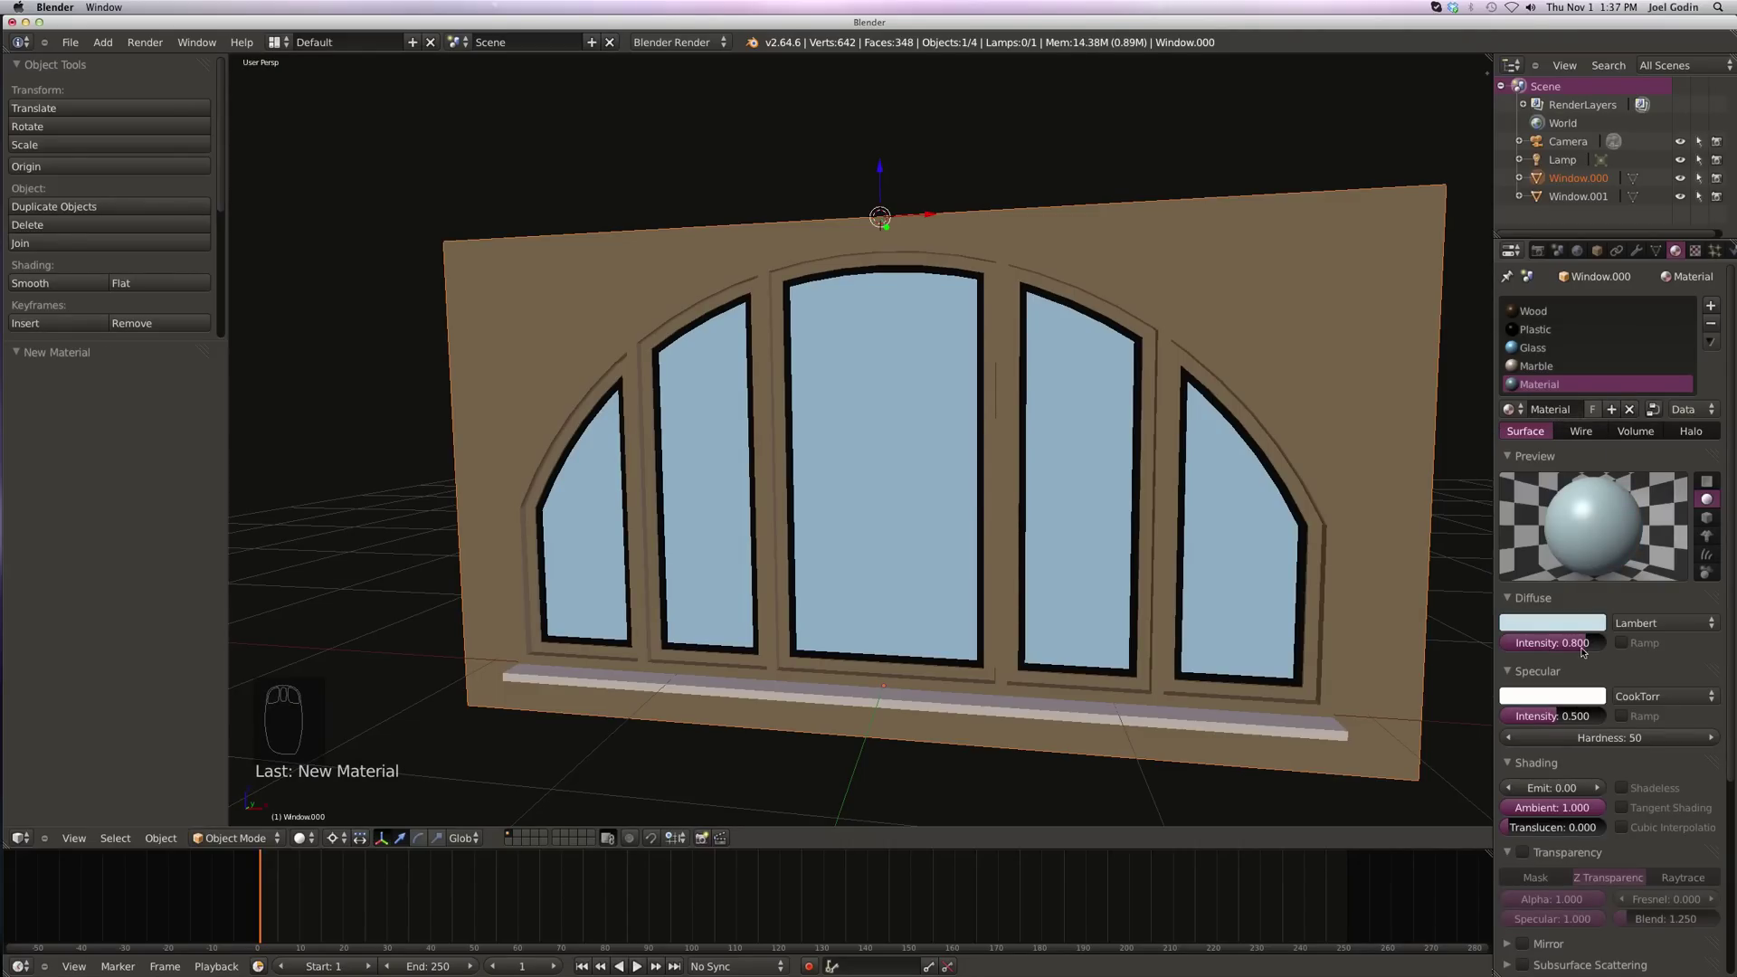
pyautogui.moveTo(1560, 716); pyautogui.dragTo(1506, 716)
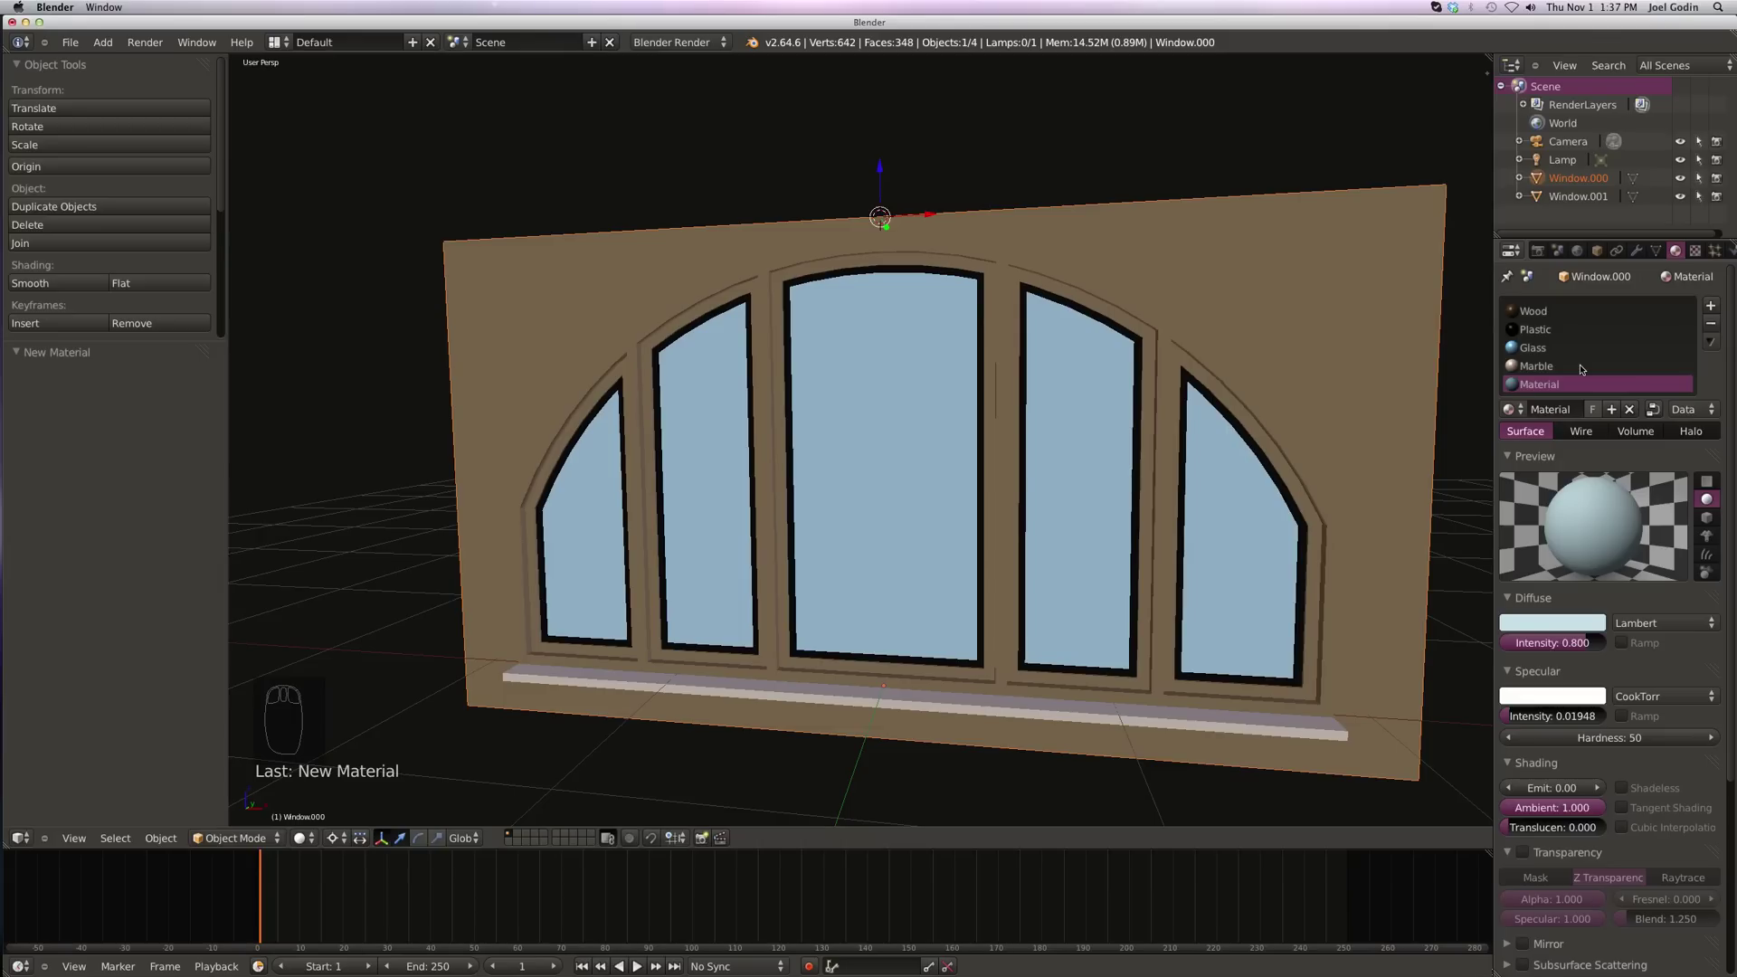
# Step: Remove the Wood, Plastic, Glass and Marble material slots, leaving only the new material
pyautogui.click(1578, 315)
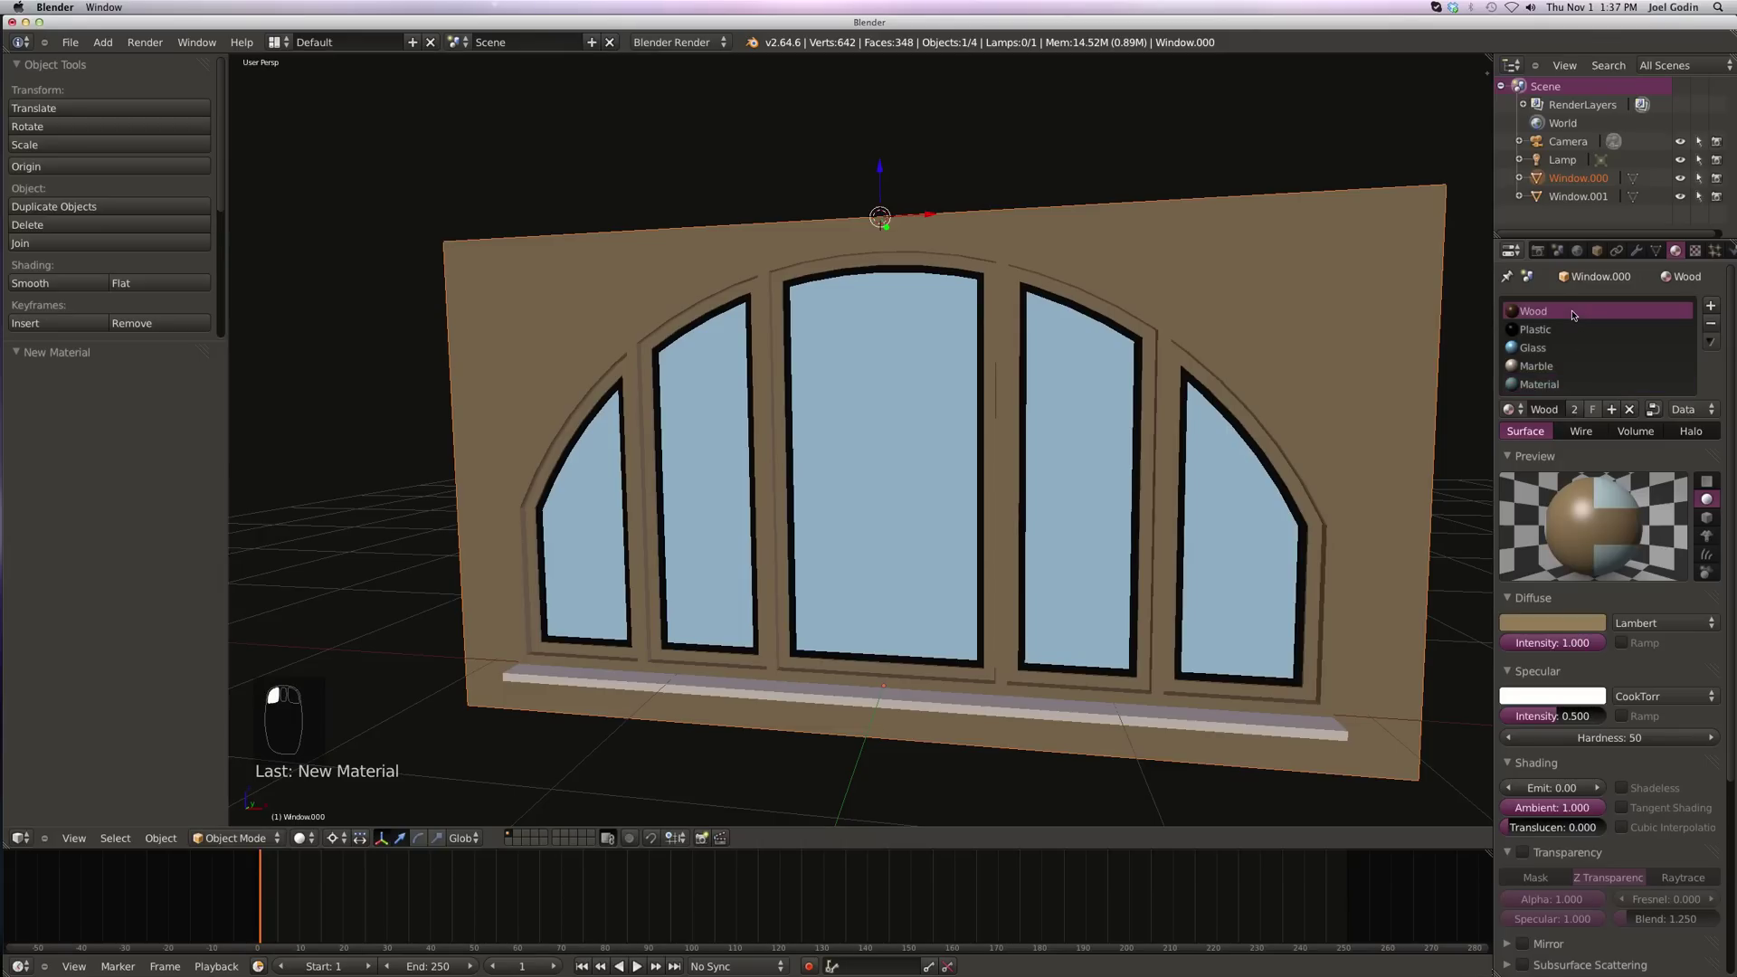
pyautogui.click(1710, 325)
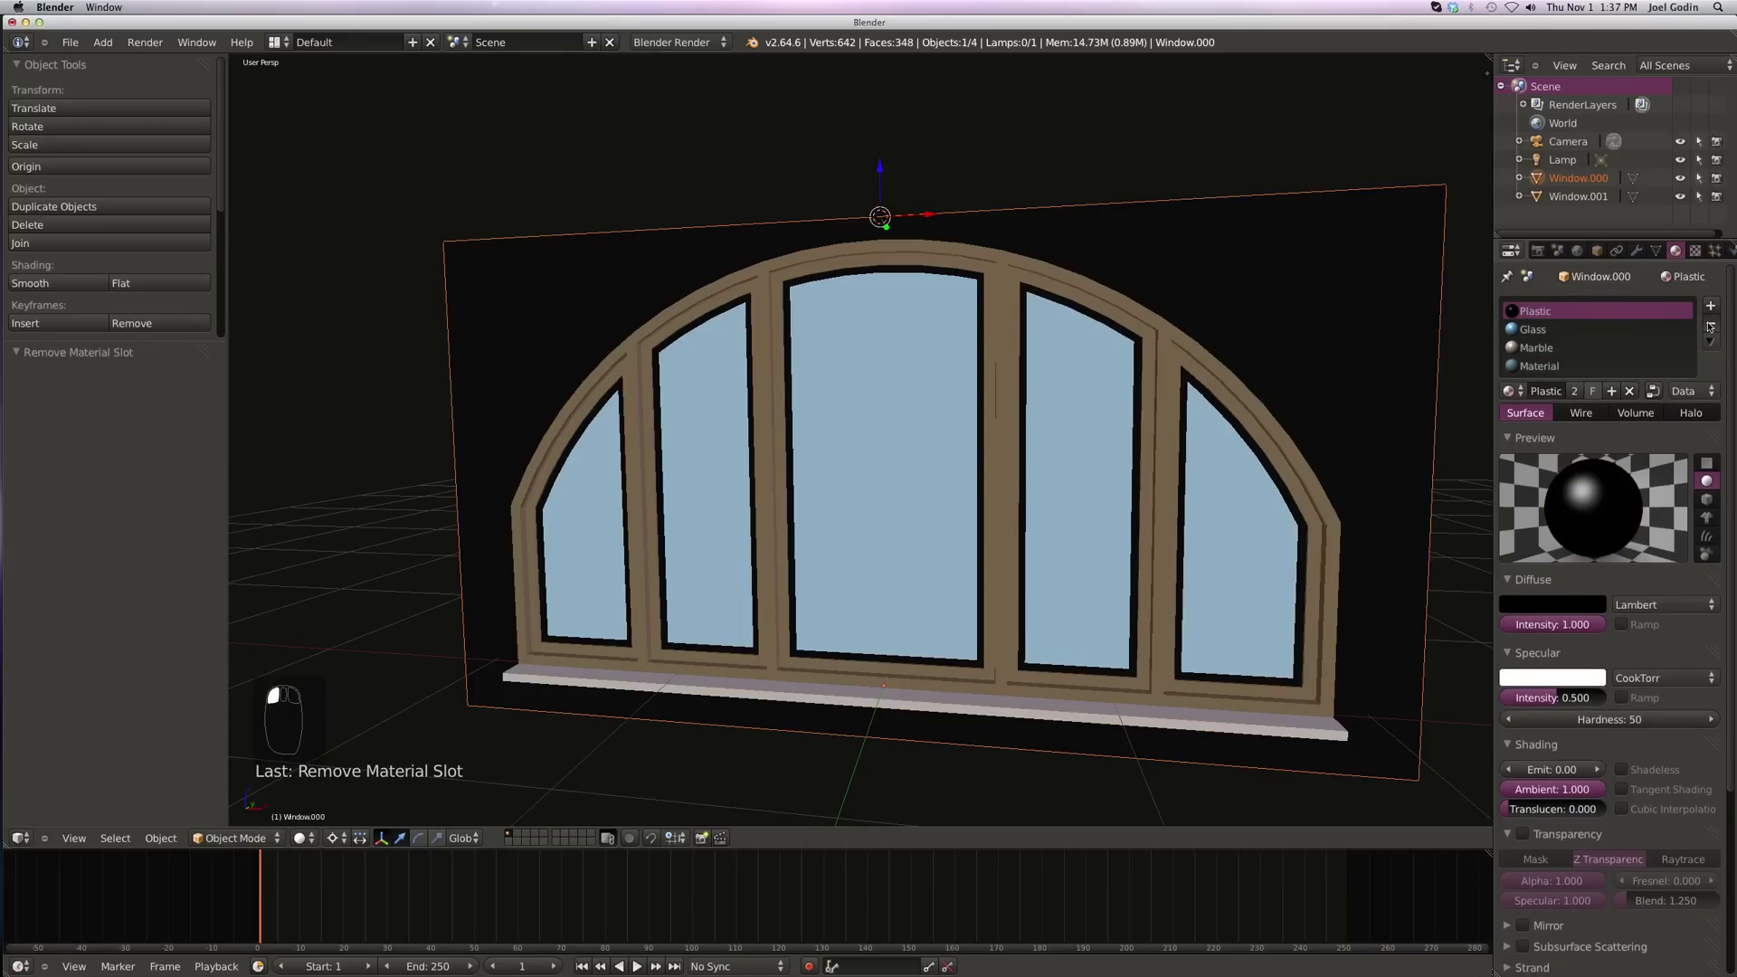
pyautogui.click(1710, 326)
pyautogui.click(1710, 326)
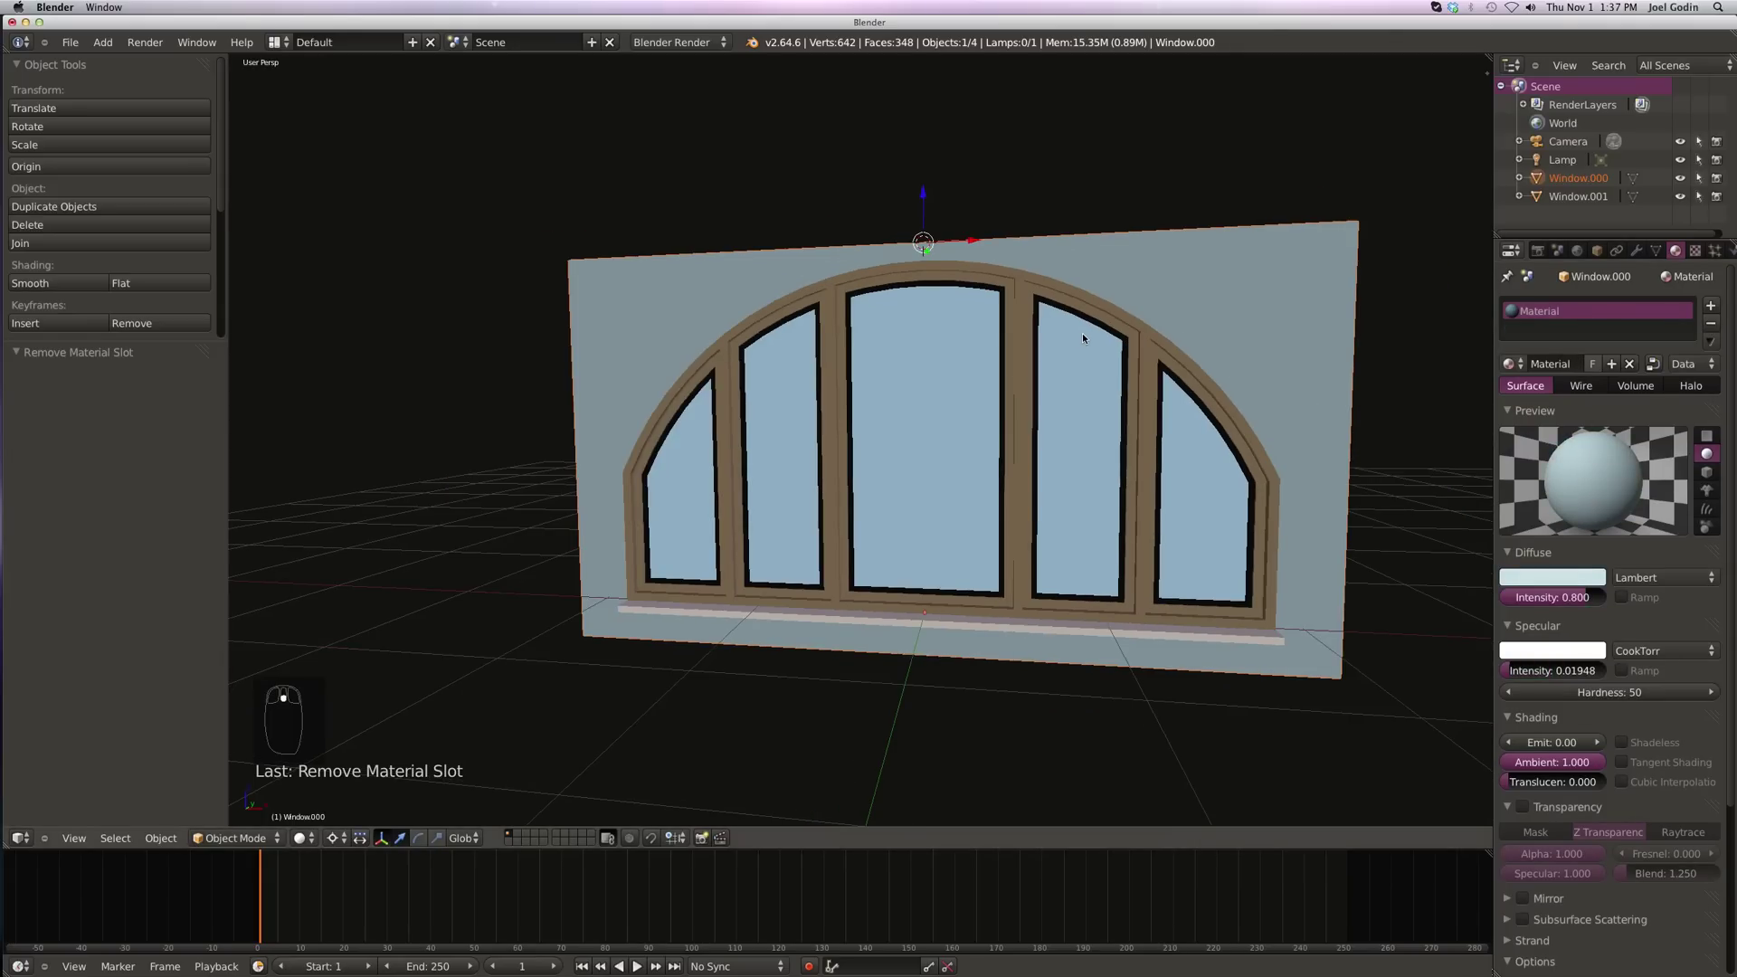
pyautogui.moveTo(1082, 333); pyautogui.dragTo(1133, 332, button='middle')
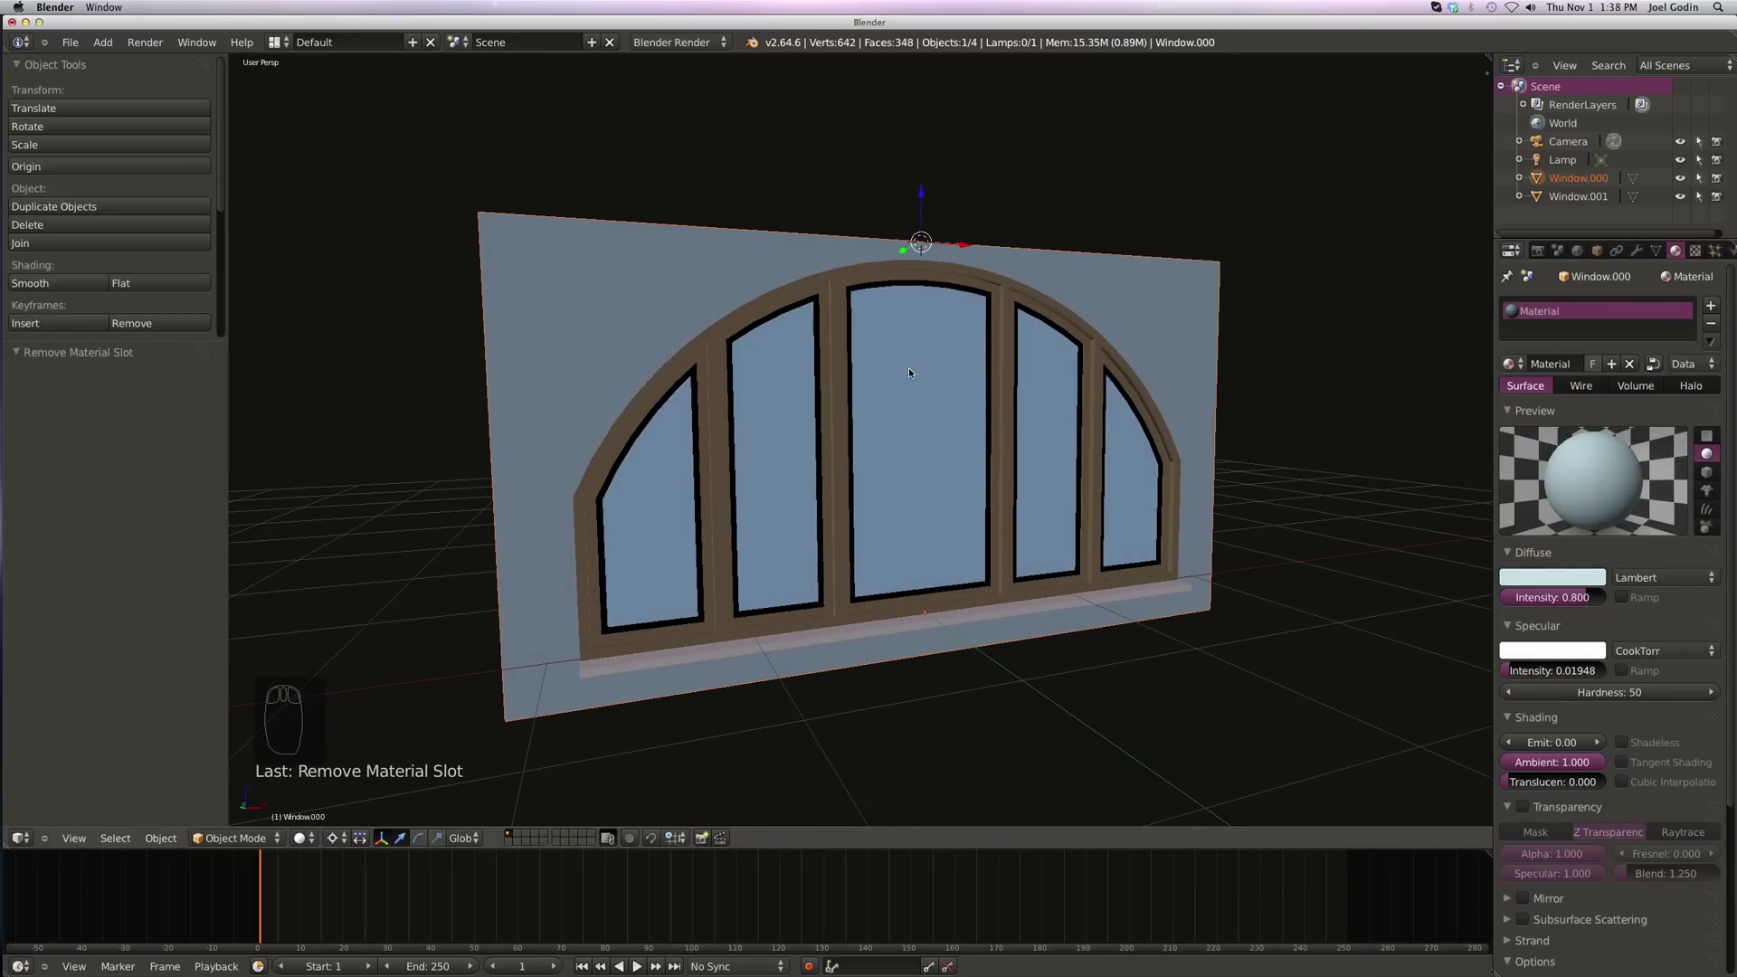
# Step: Align the camera to the front view of the arched window
pyautogui.press('a')
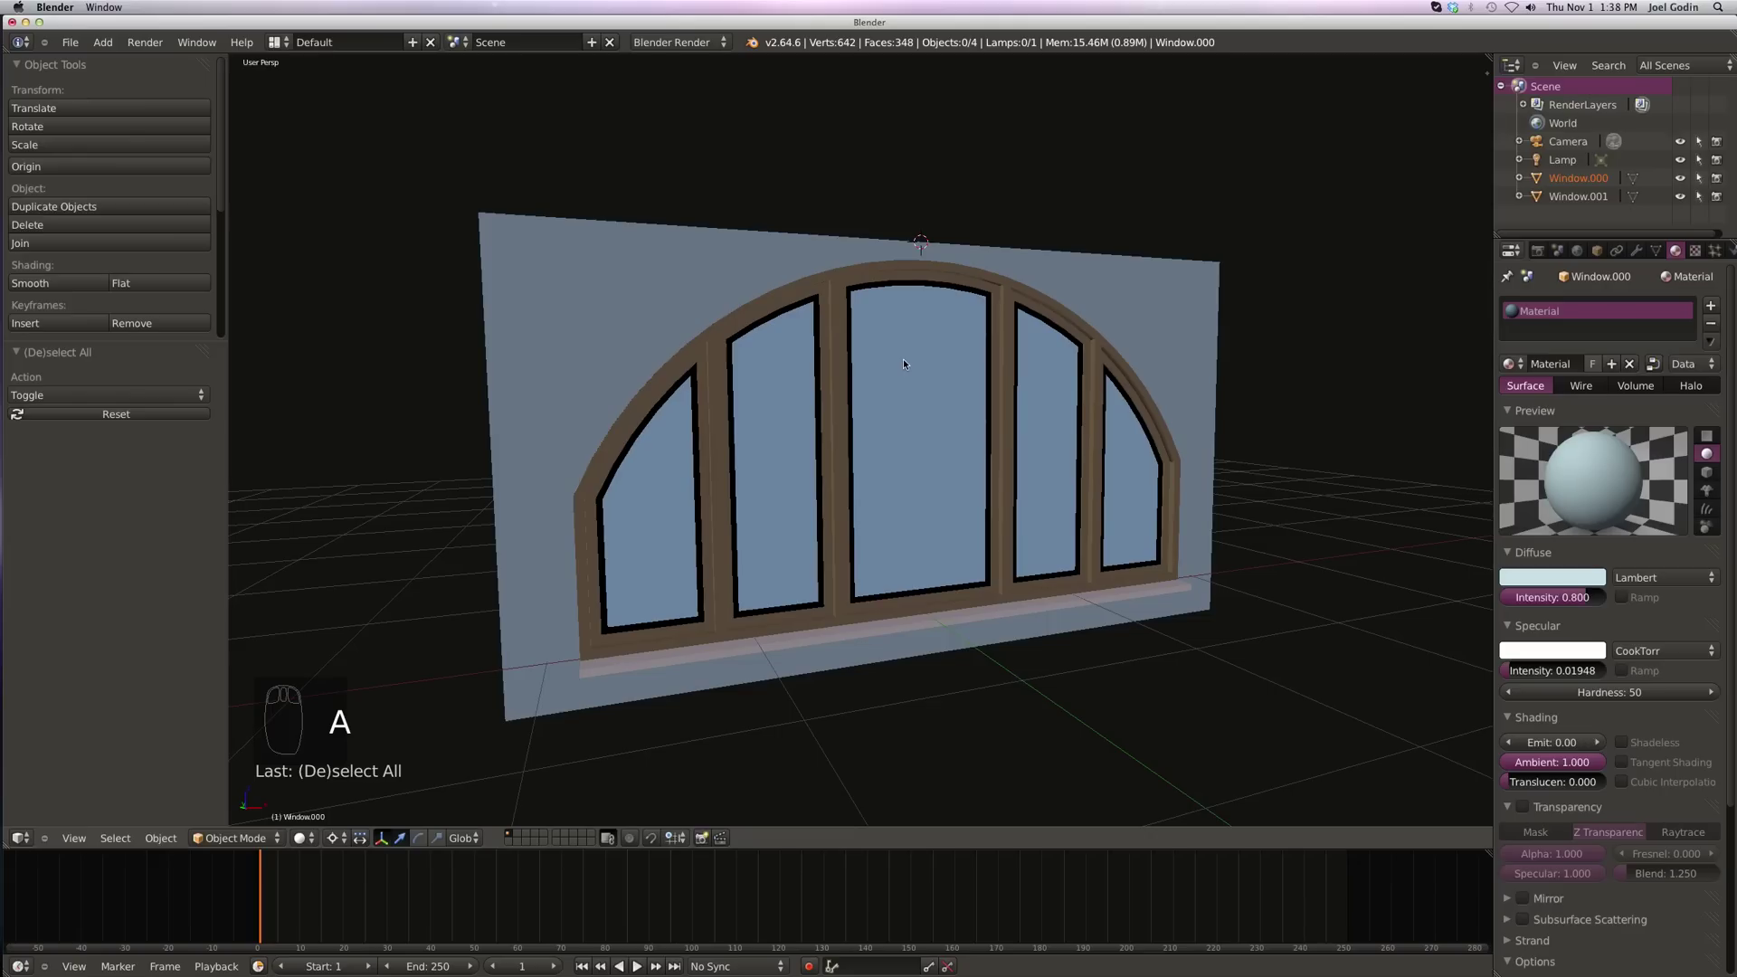
pyautogui.press('Tab')
pyautogui.press('Tab')
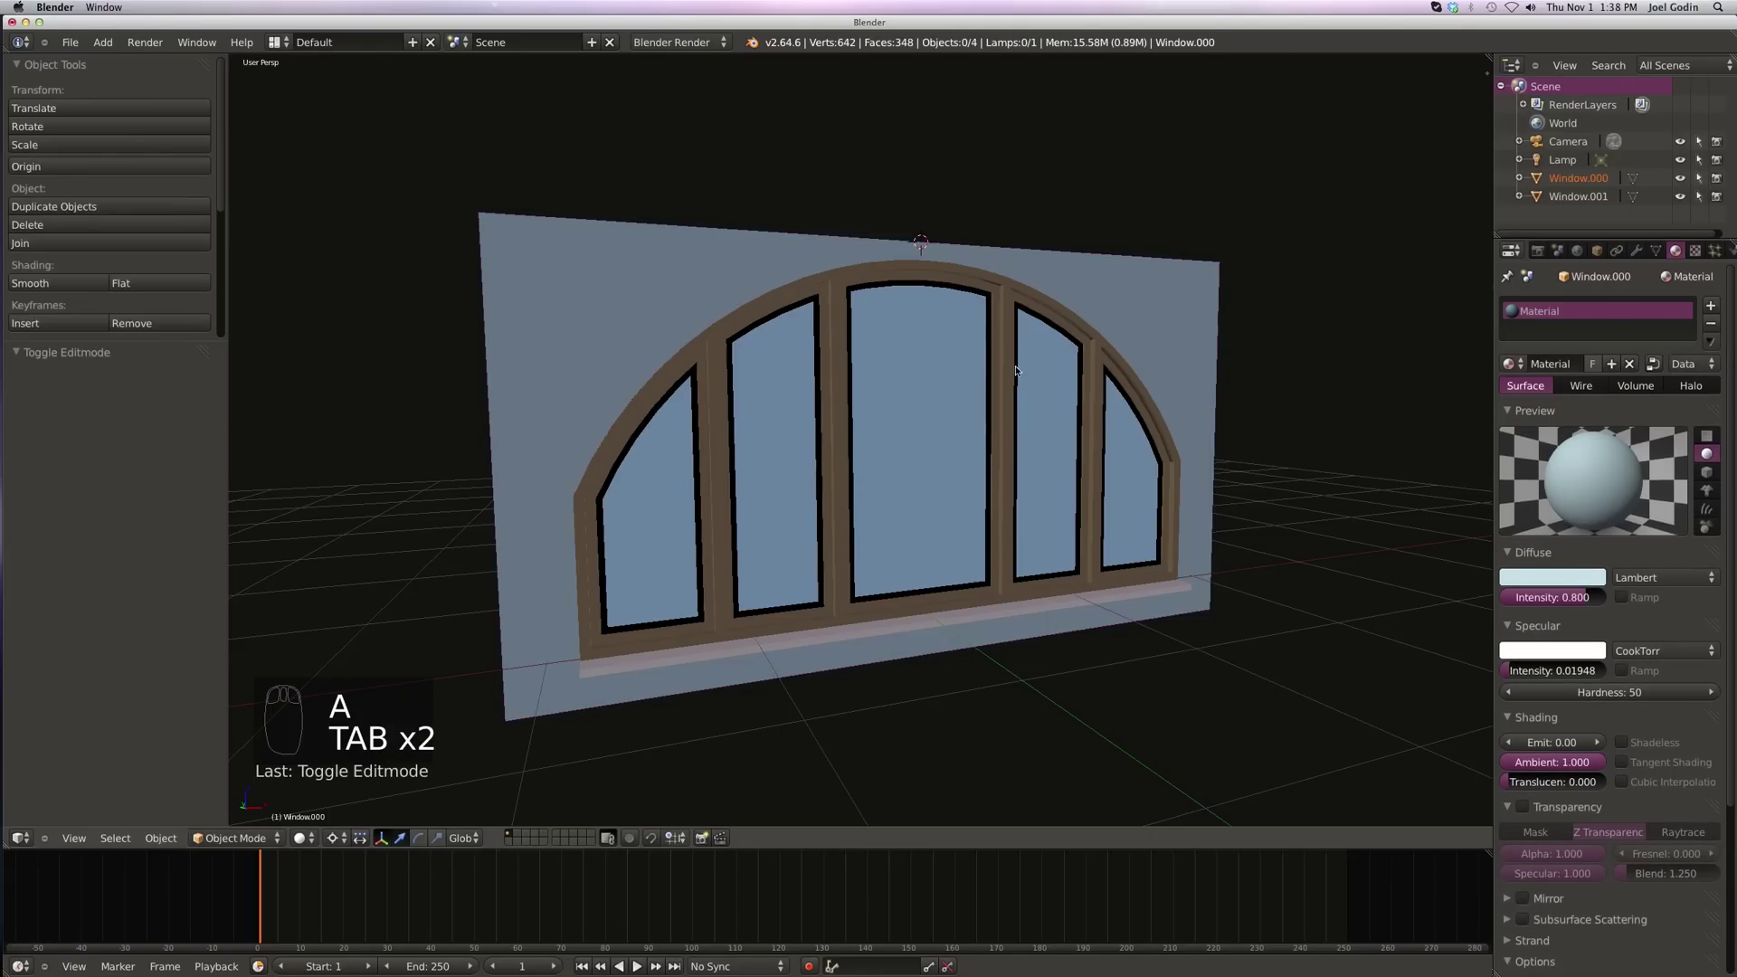
pyautogui.moveTo(1008, 370); pyautogui.dragTo(905, 337, button='middle')
pyautogui.press('KP_1')
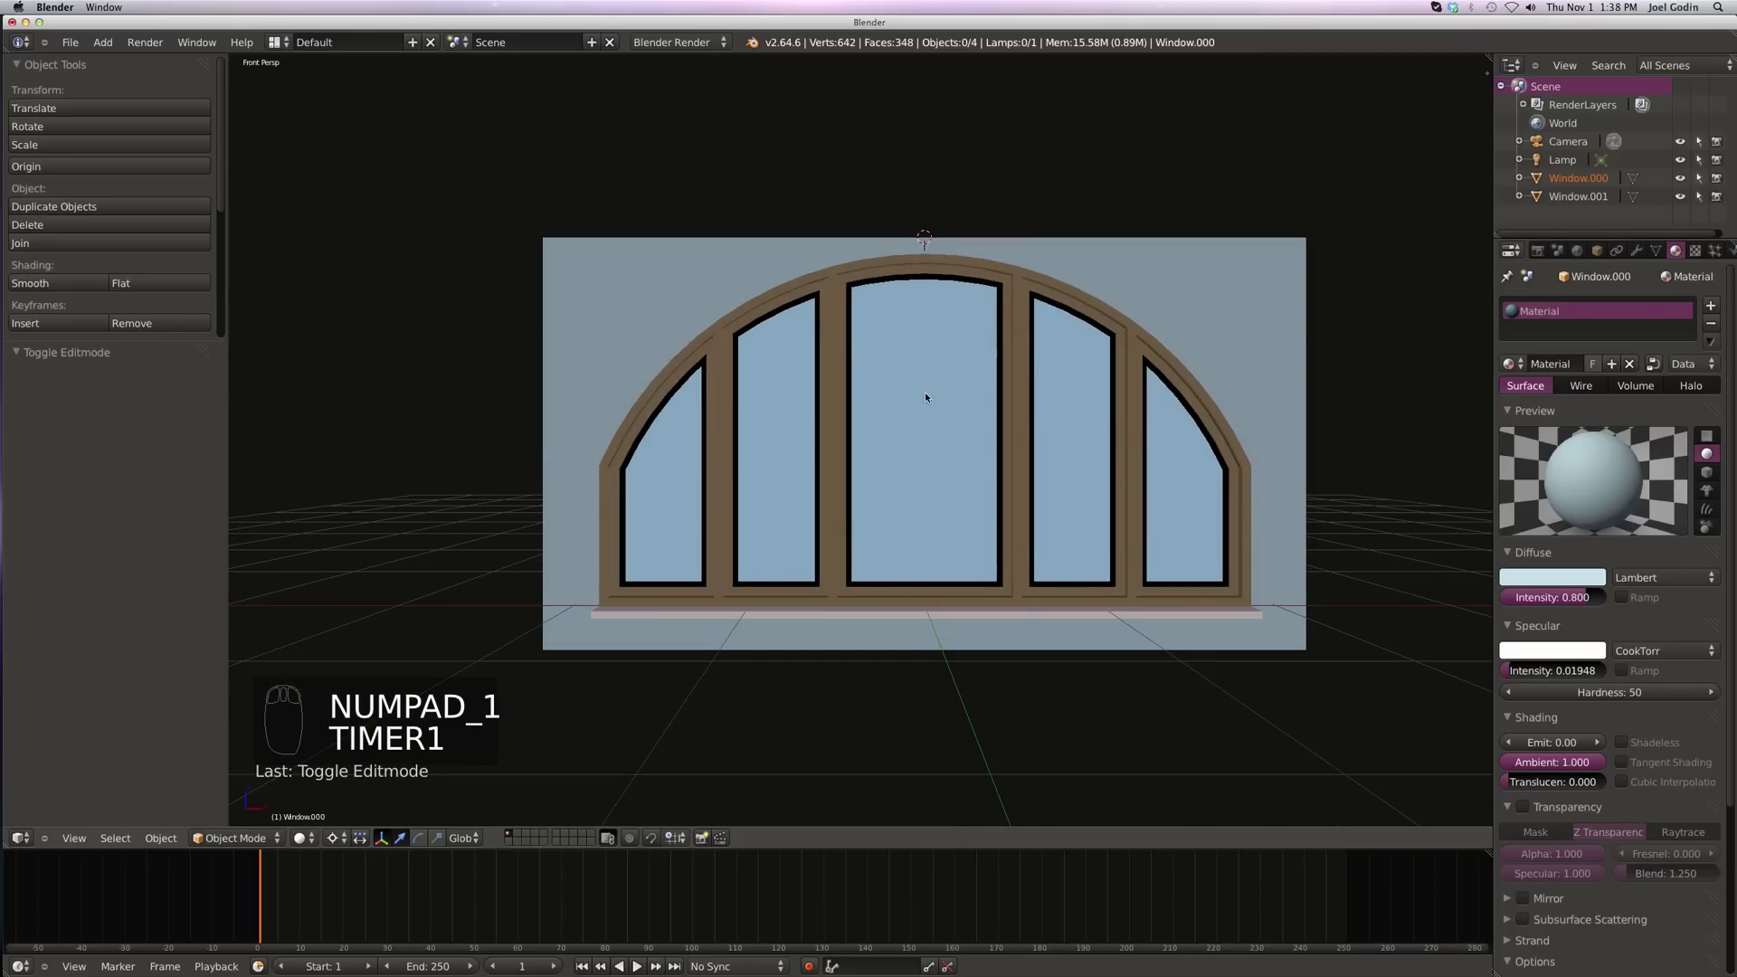
pyautogui.press('ctrl+alt+KP_0')
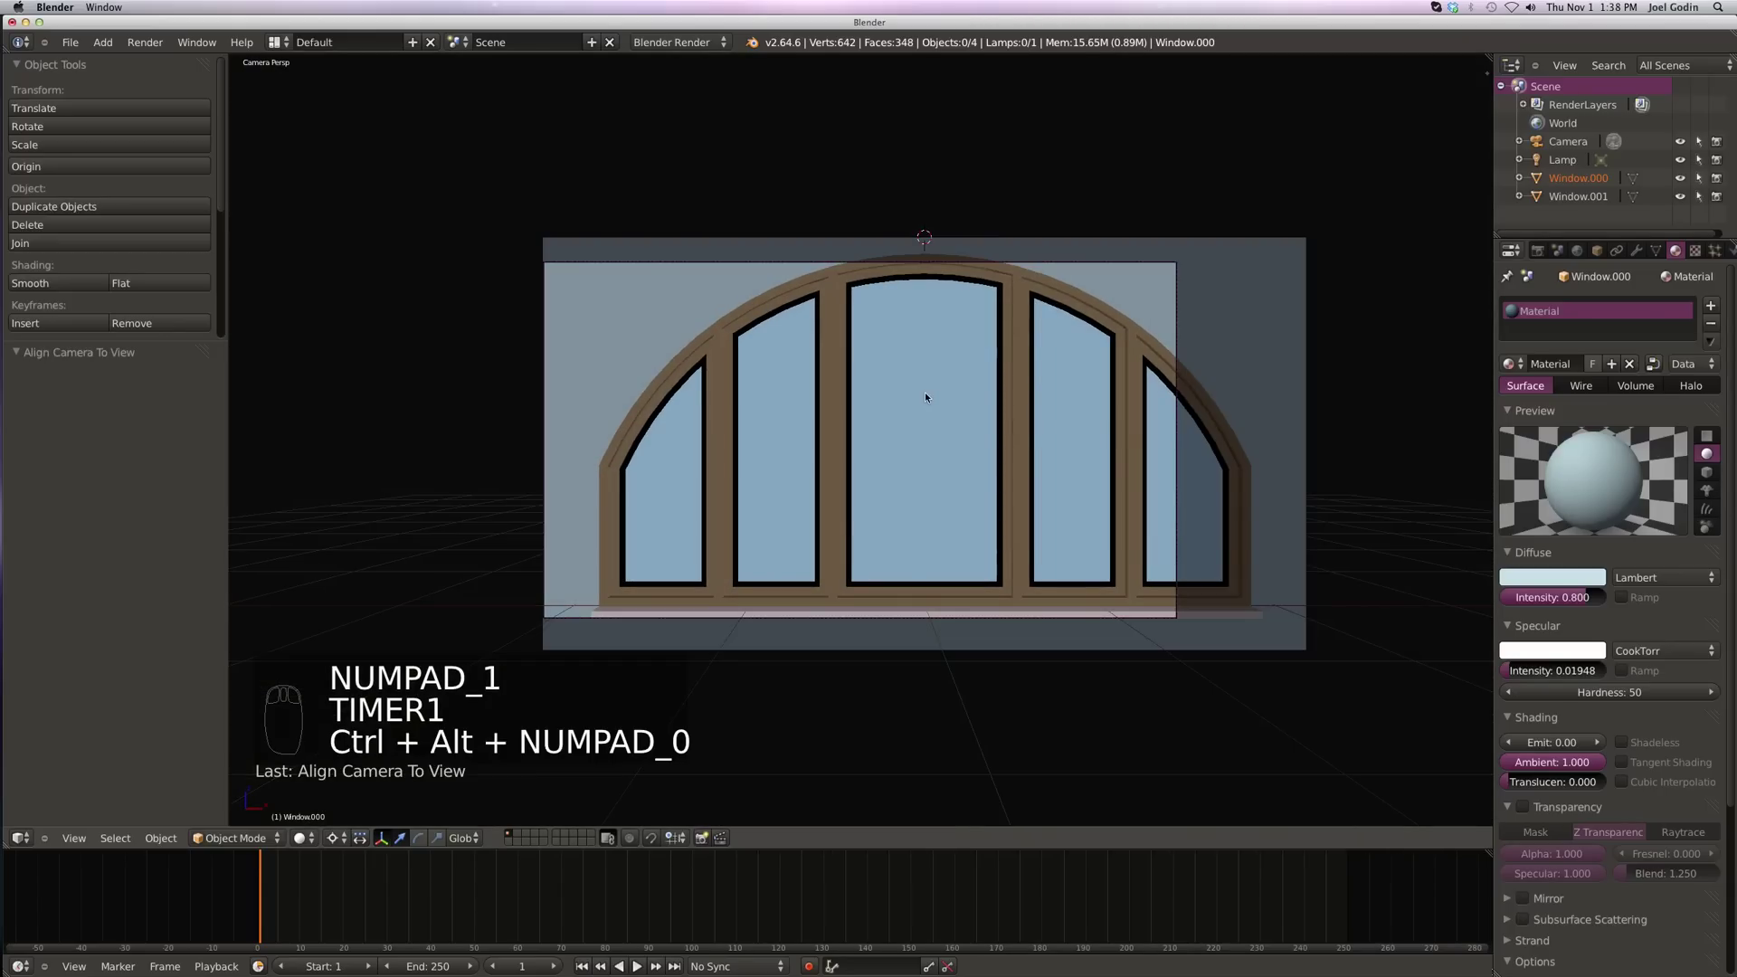
# Step: Adjust the camera framing in fly mode and render a test image
pyautogui.rightClick(544, 405)
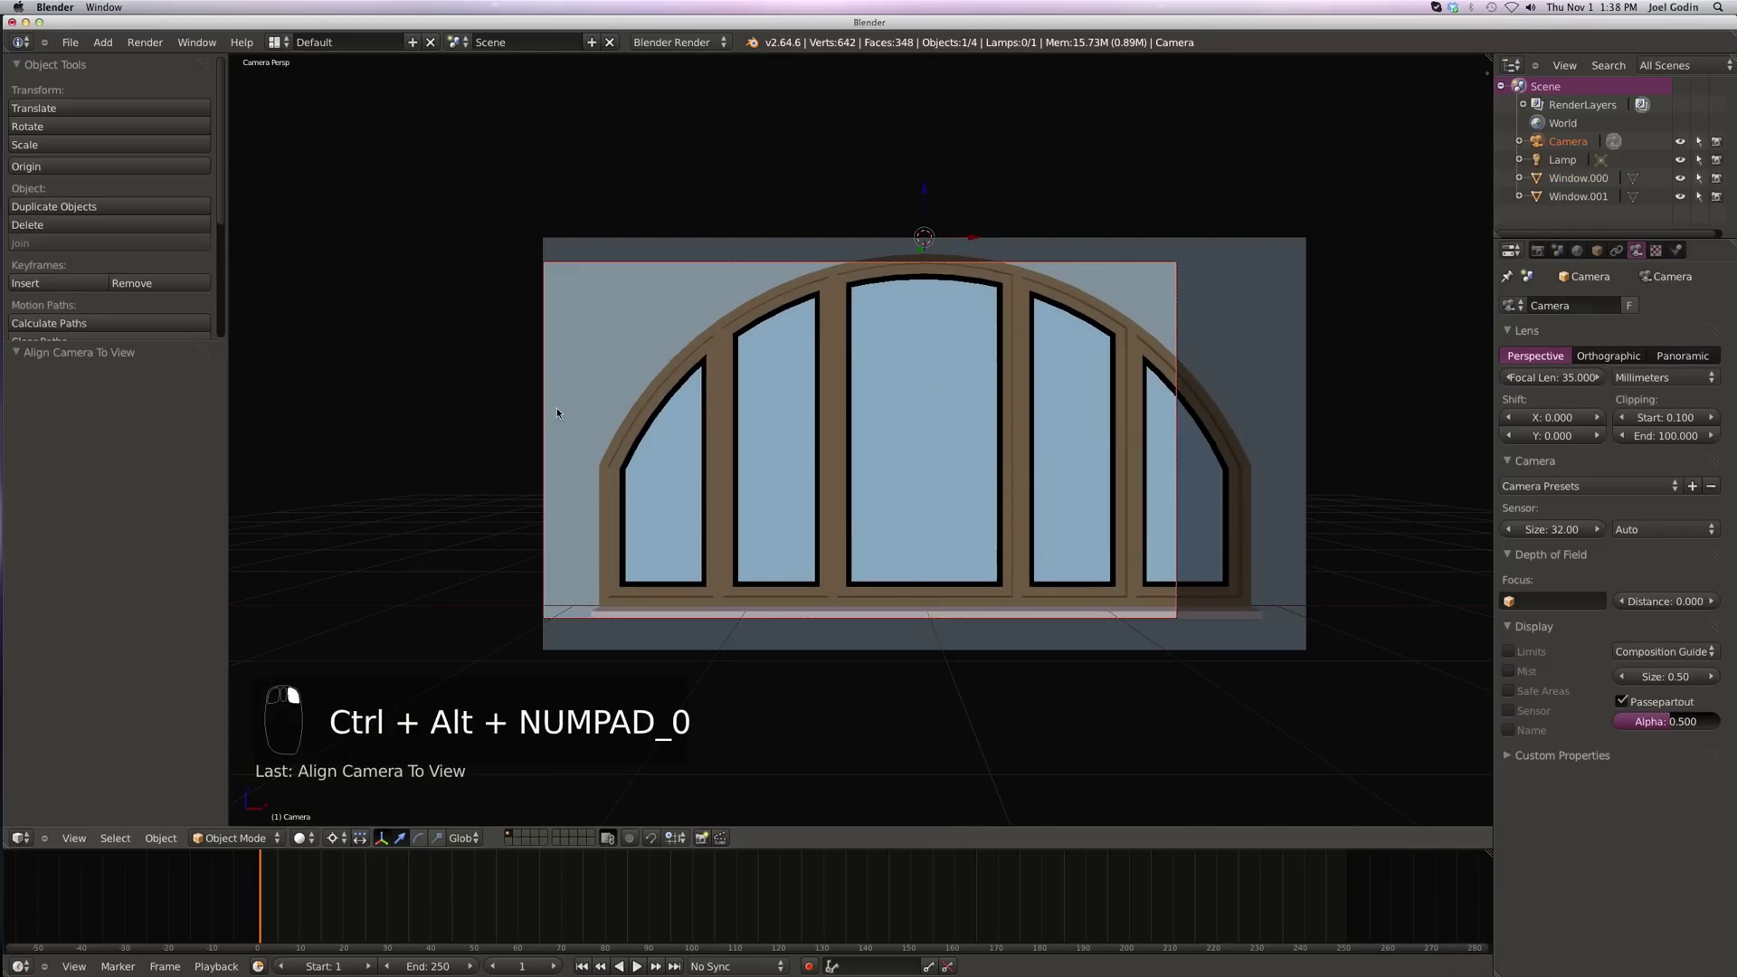
pyautogui.hotkey('shift', 'f')
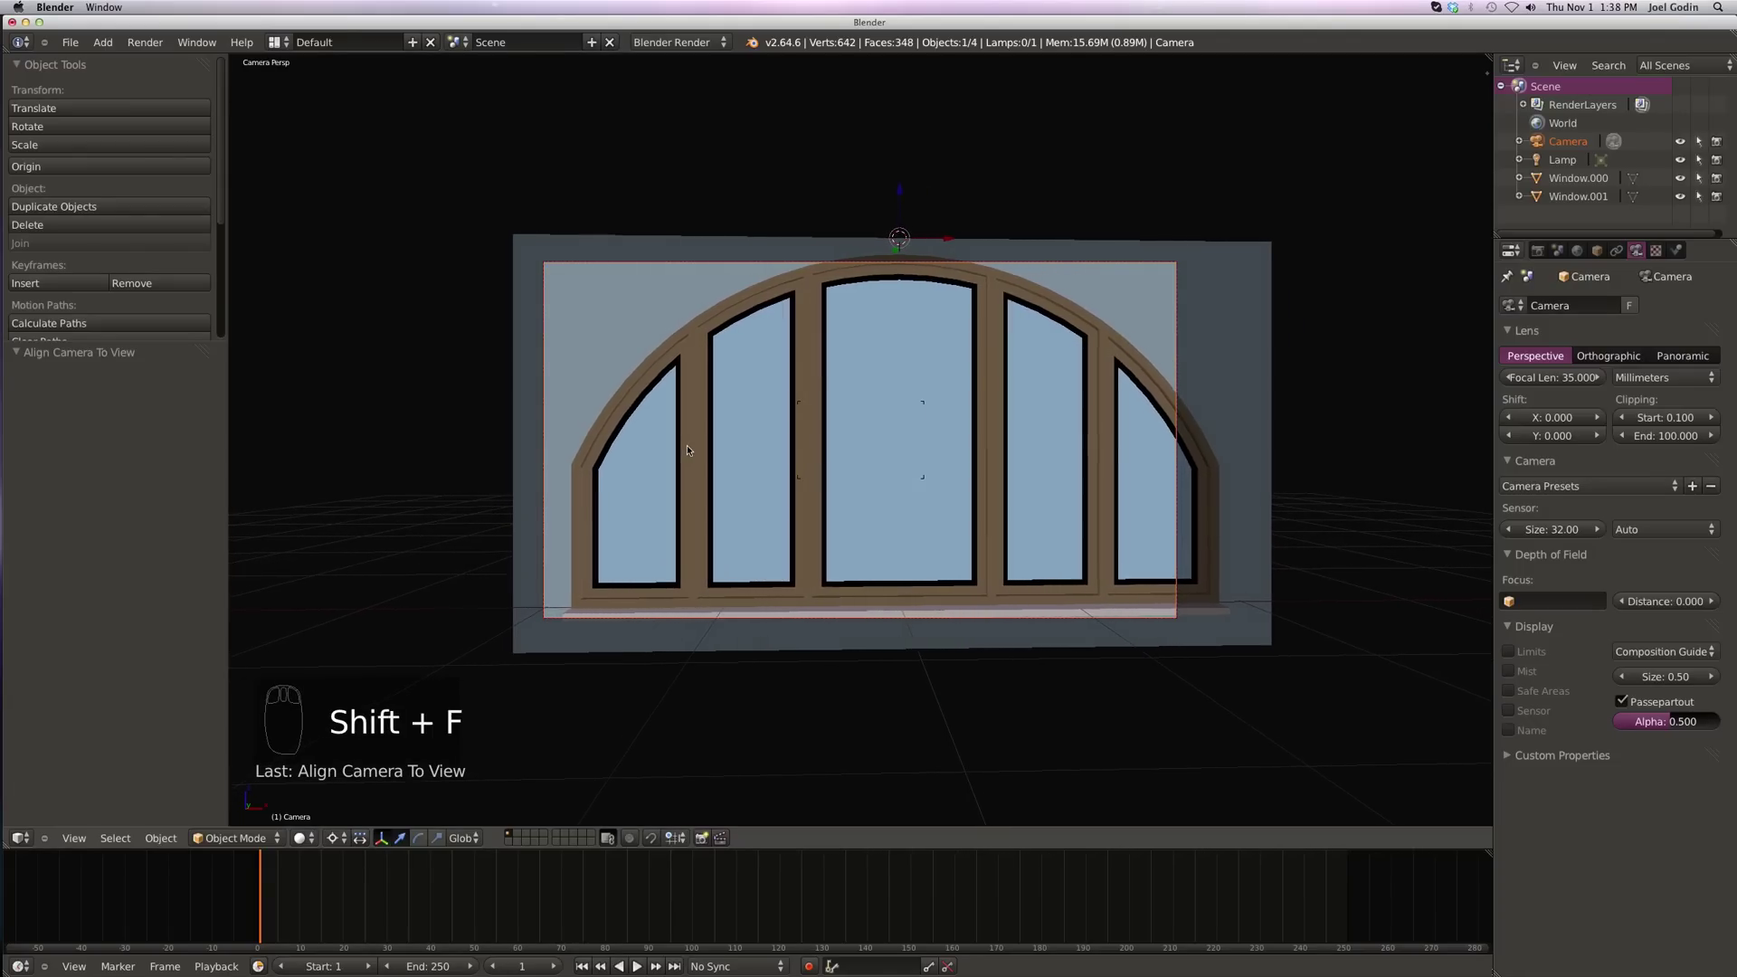
pyautogui.scroll(-2, 687, 444)
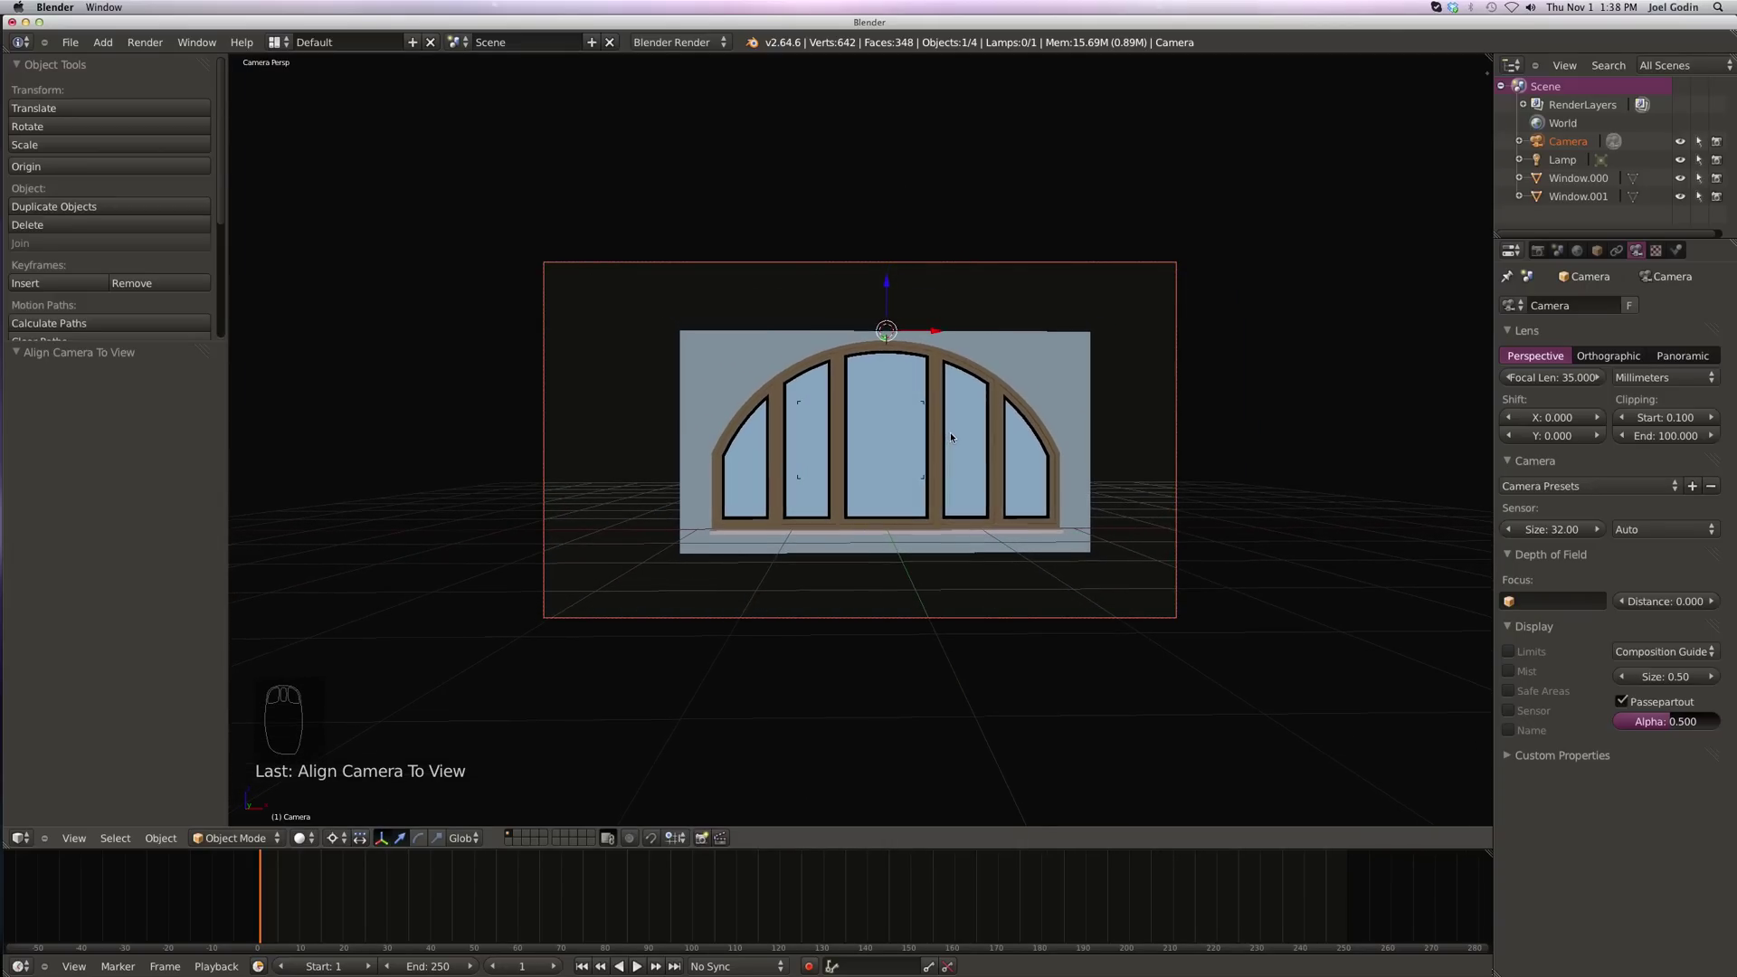
pyautogui.click(920, 366)
pyautogui.press('F12')
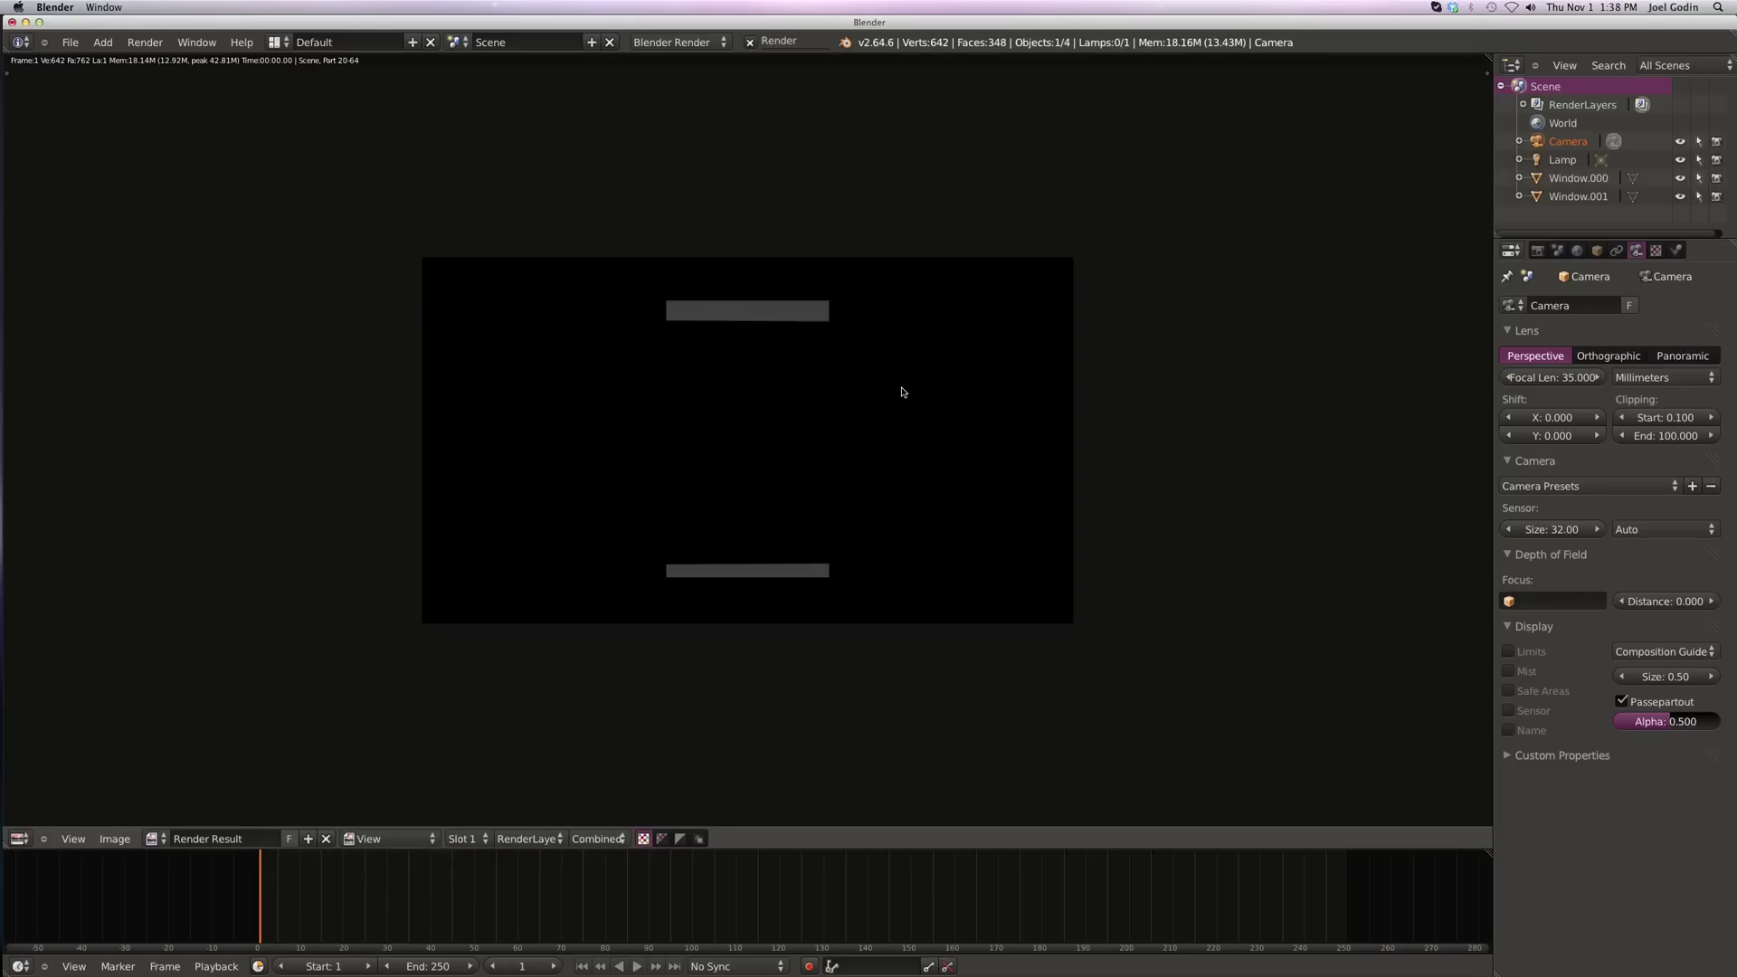
pyautogui.press('Escape')
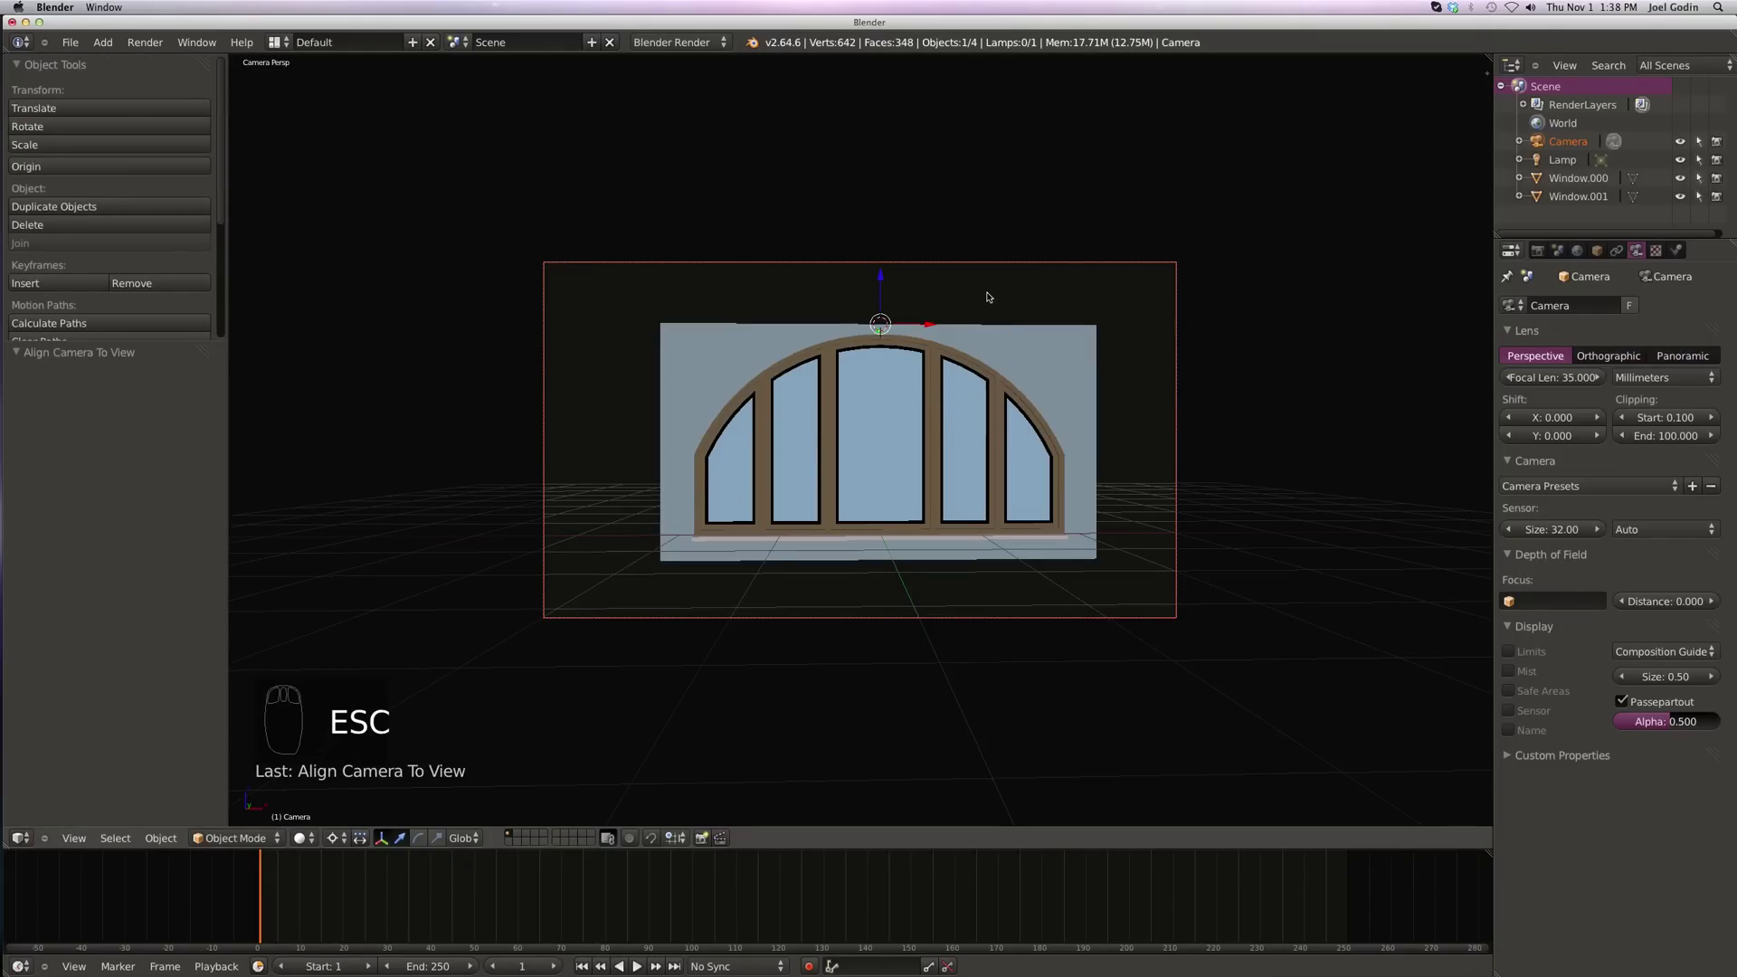
# Step: From the top view, change the lamp to a Sun lamp and move it in front of the window
pyautogui.press('KP_7')
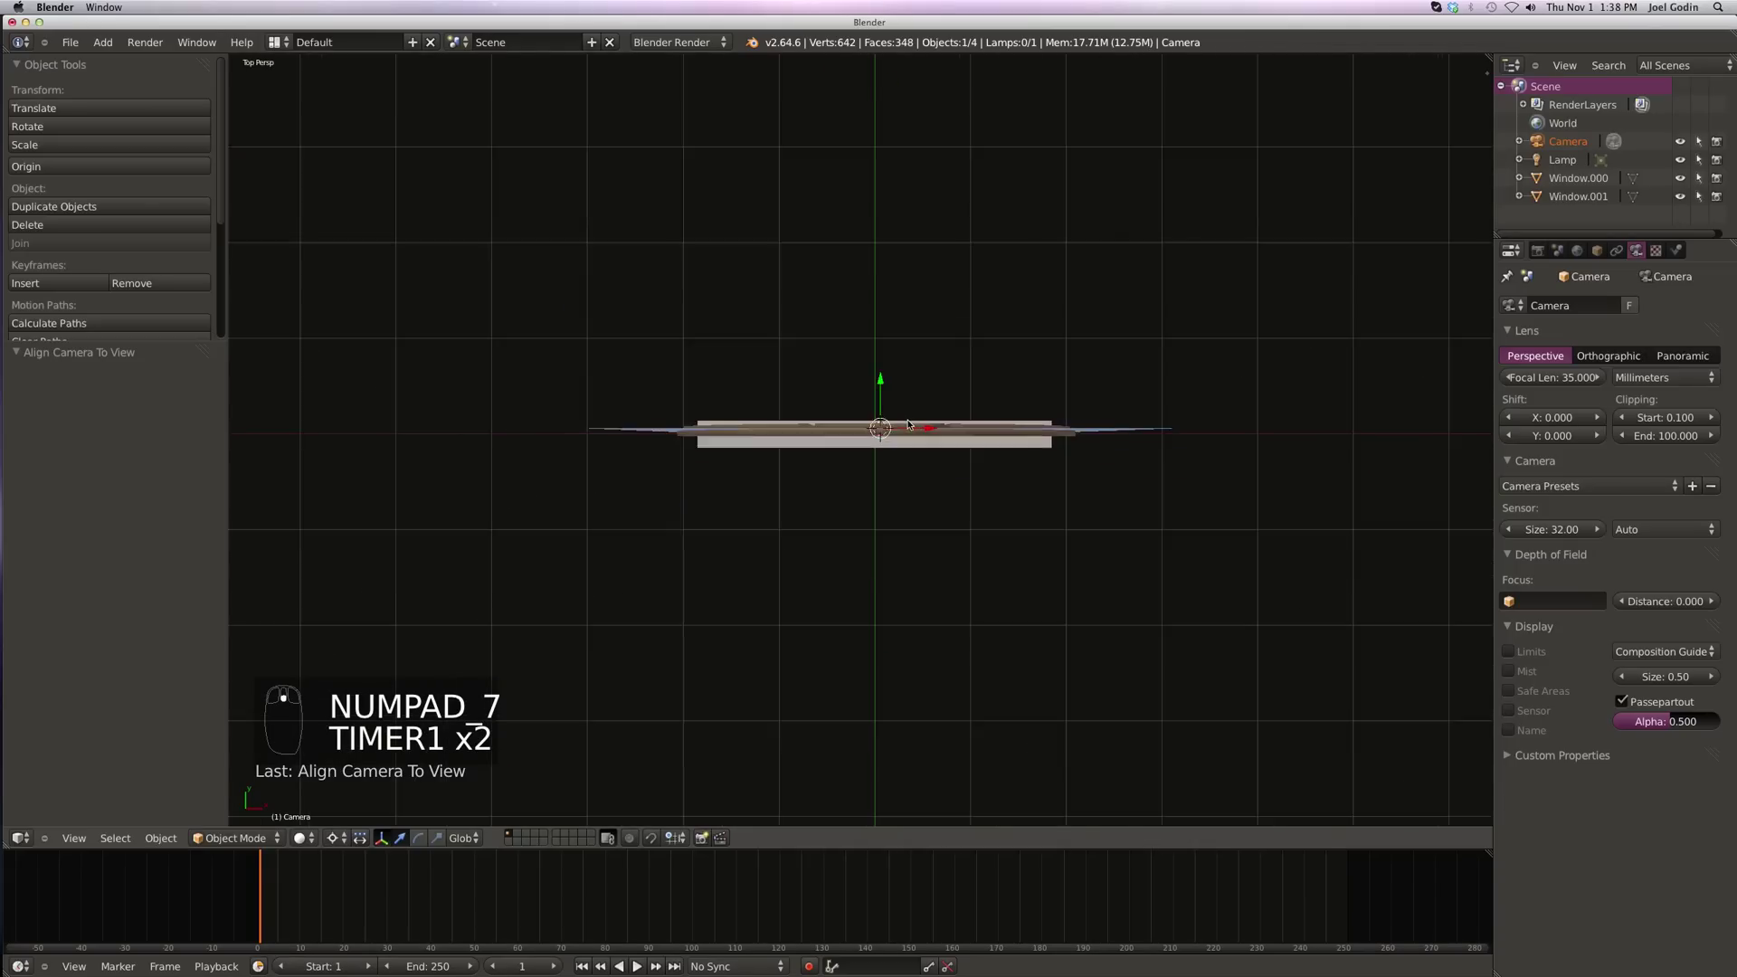
pyautogui.click(1580, 159)
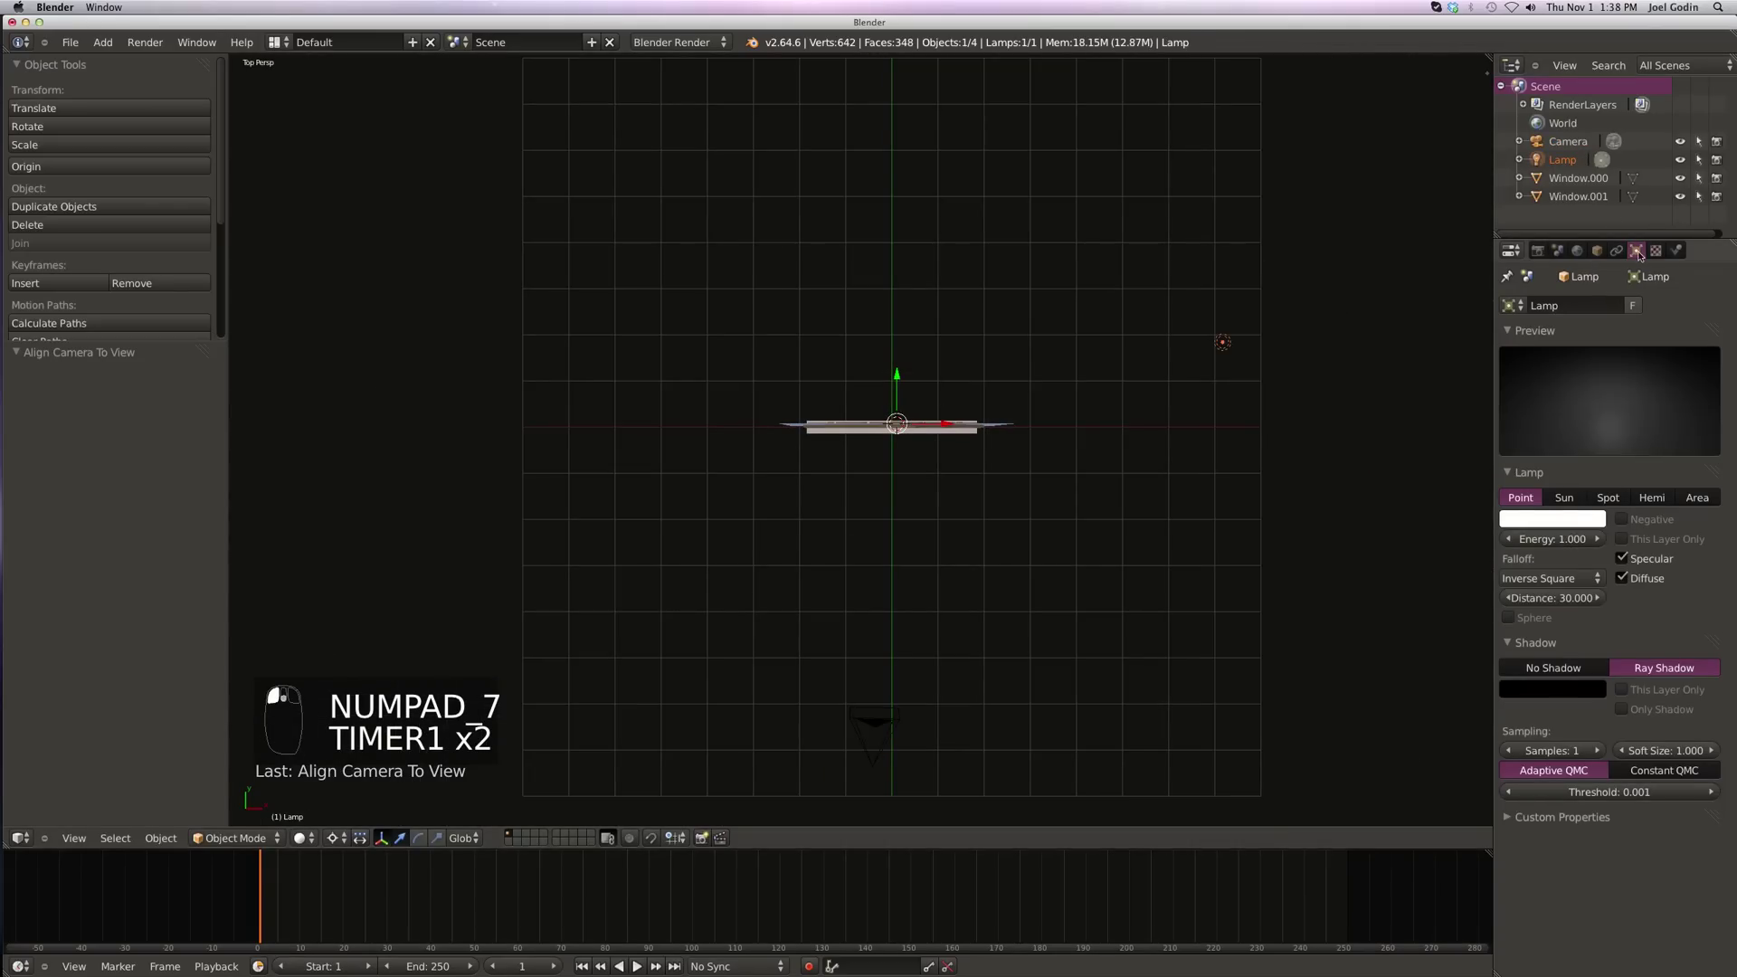
pyautogui.click(1564, 497)
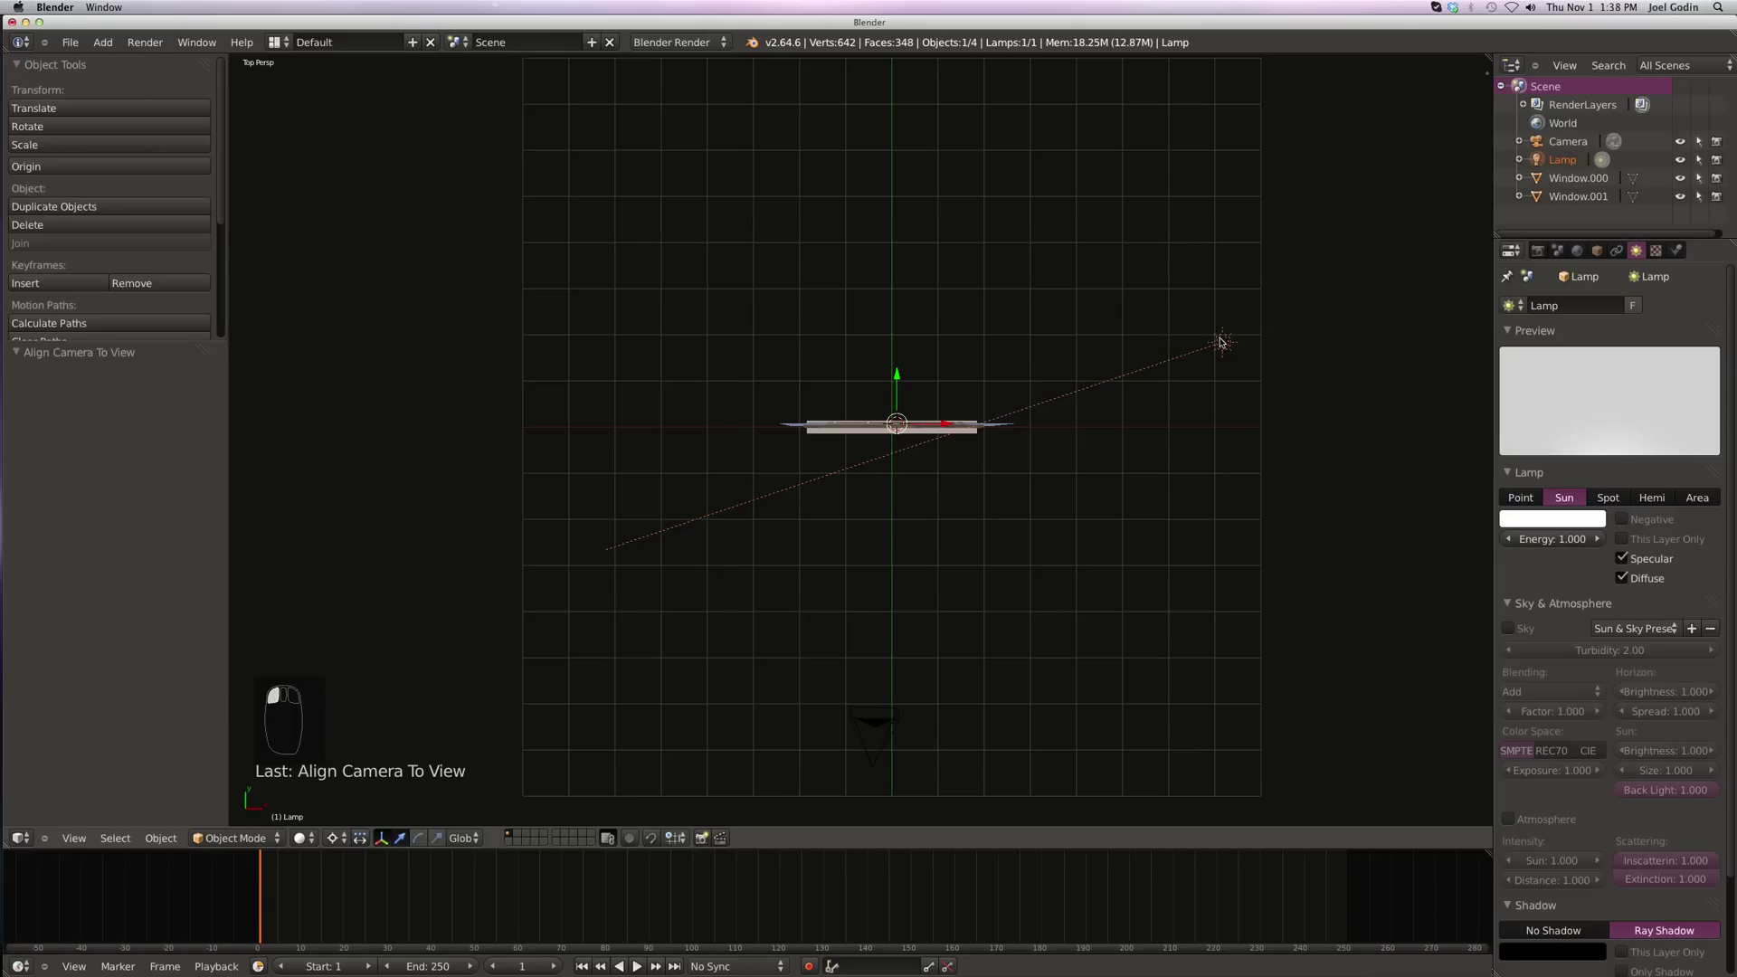
pyautogui.press('g')
pyautogui.click(1226, 624)
# Step: Rotate the sun lamp toward the window, then render the scene from the camera view
pyautogui.press('r')
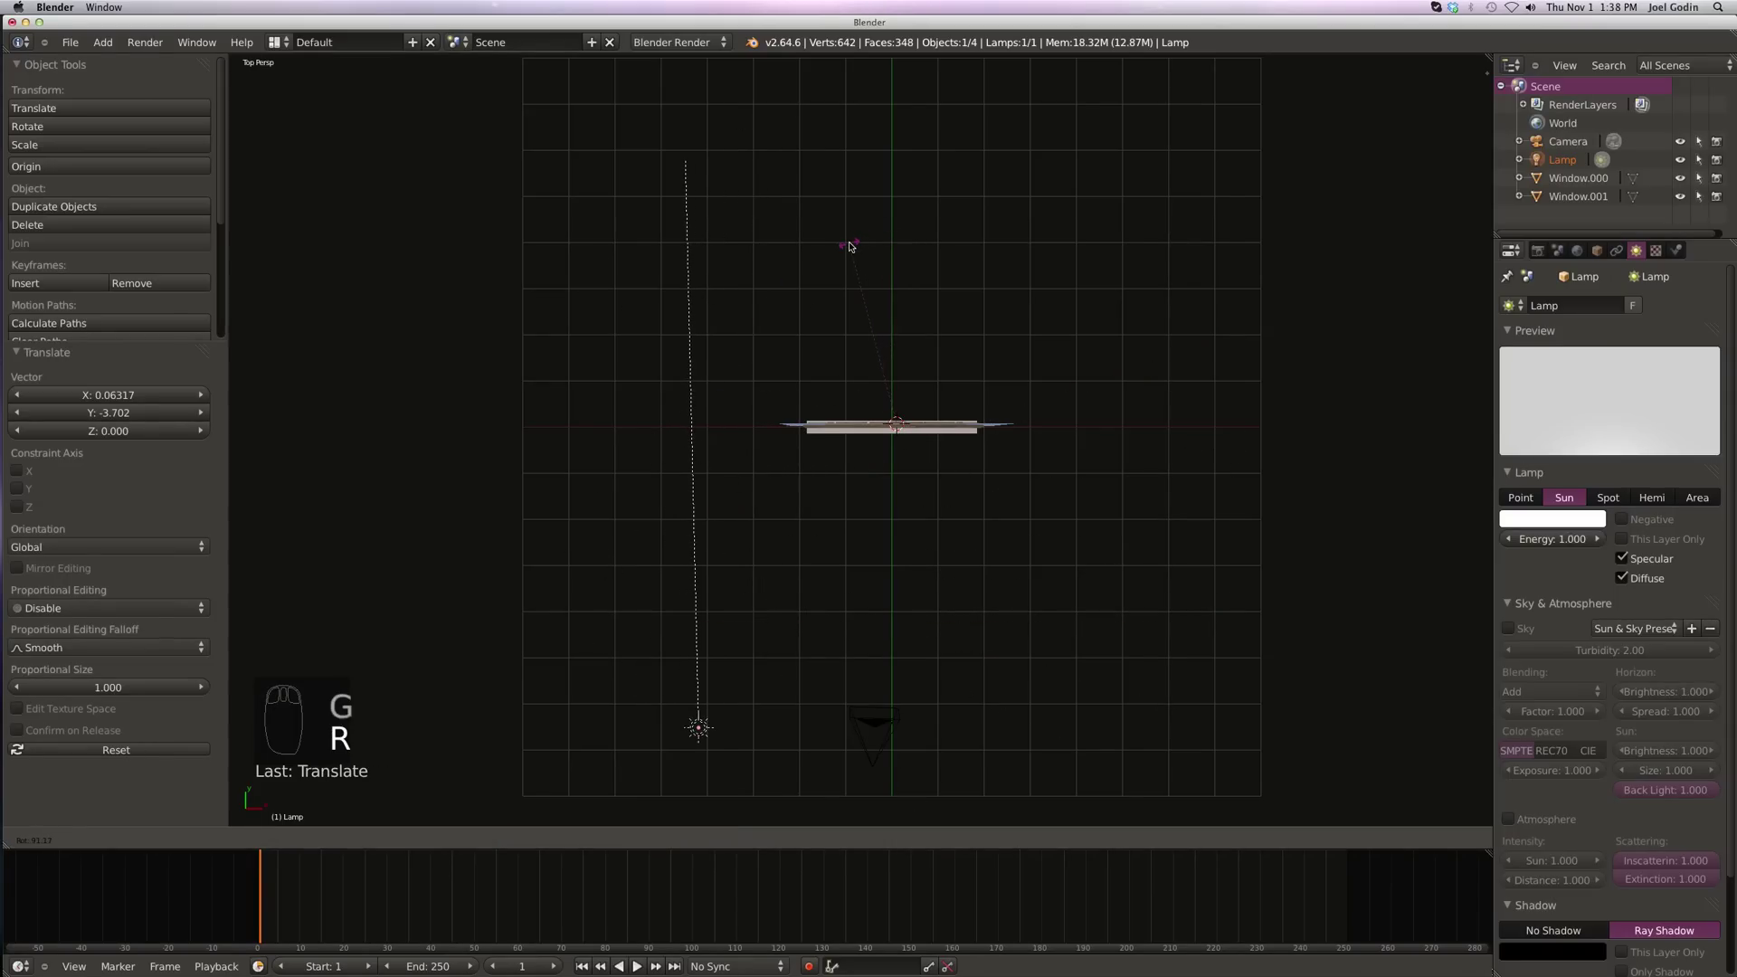
pyautogui.rightClick(852, 248)
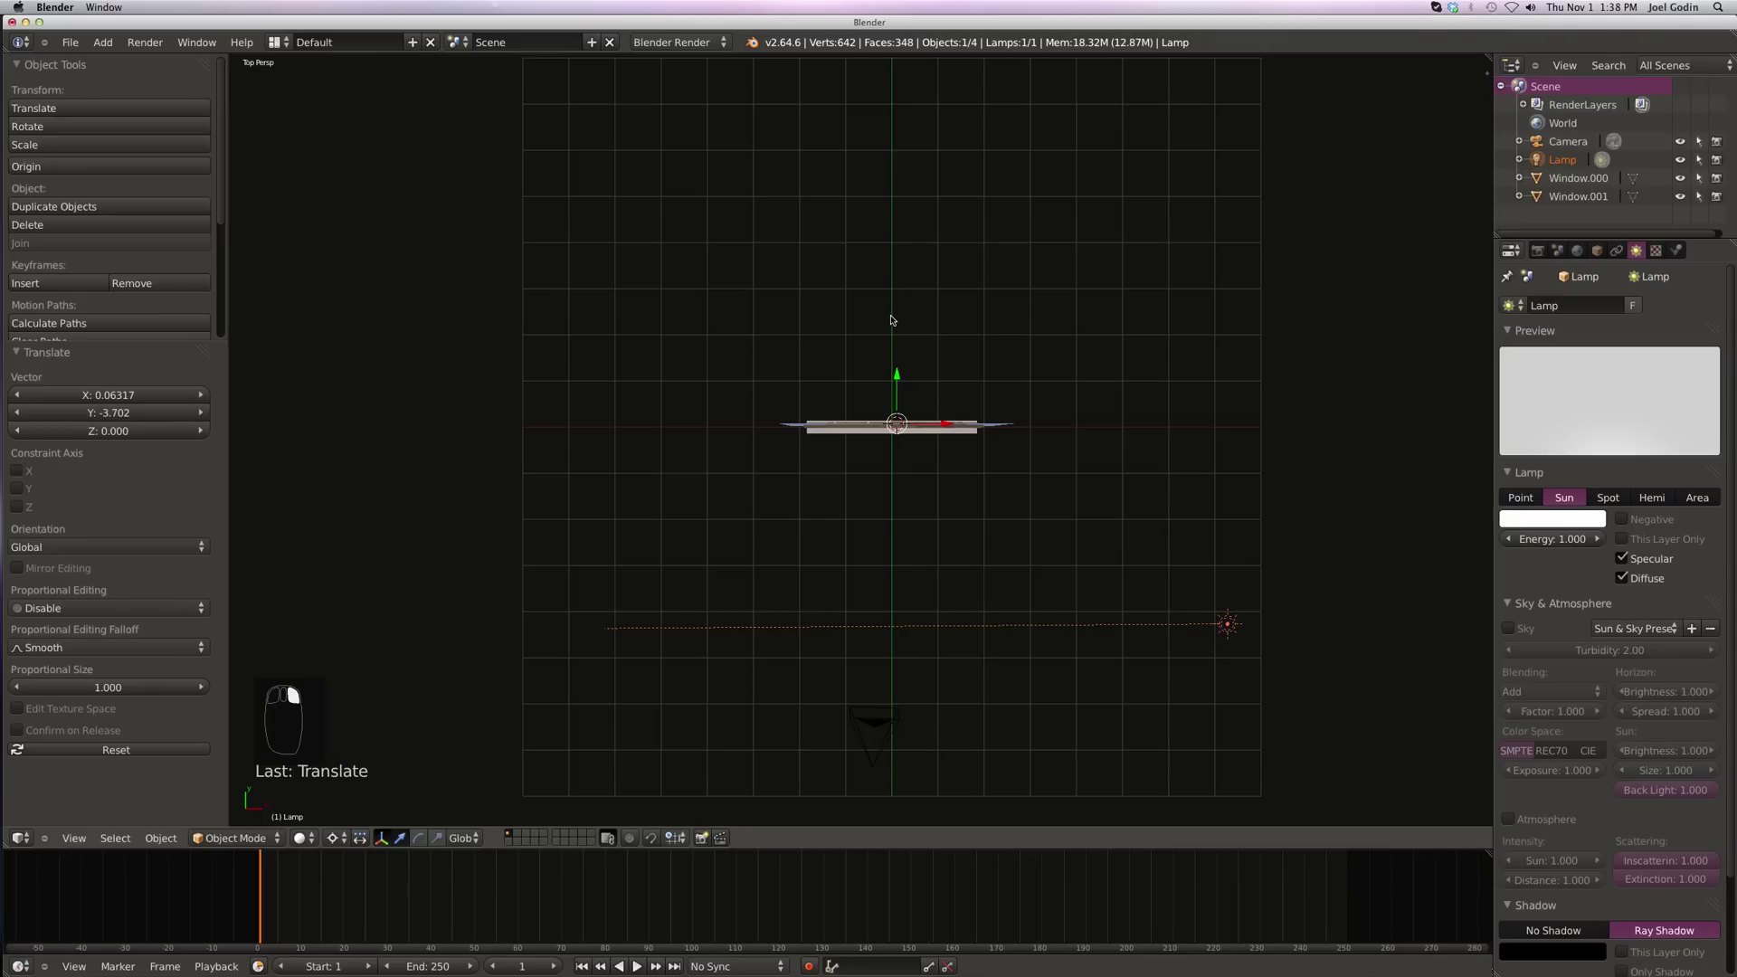
pyautogui.press('r')
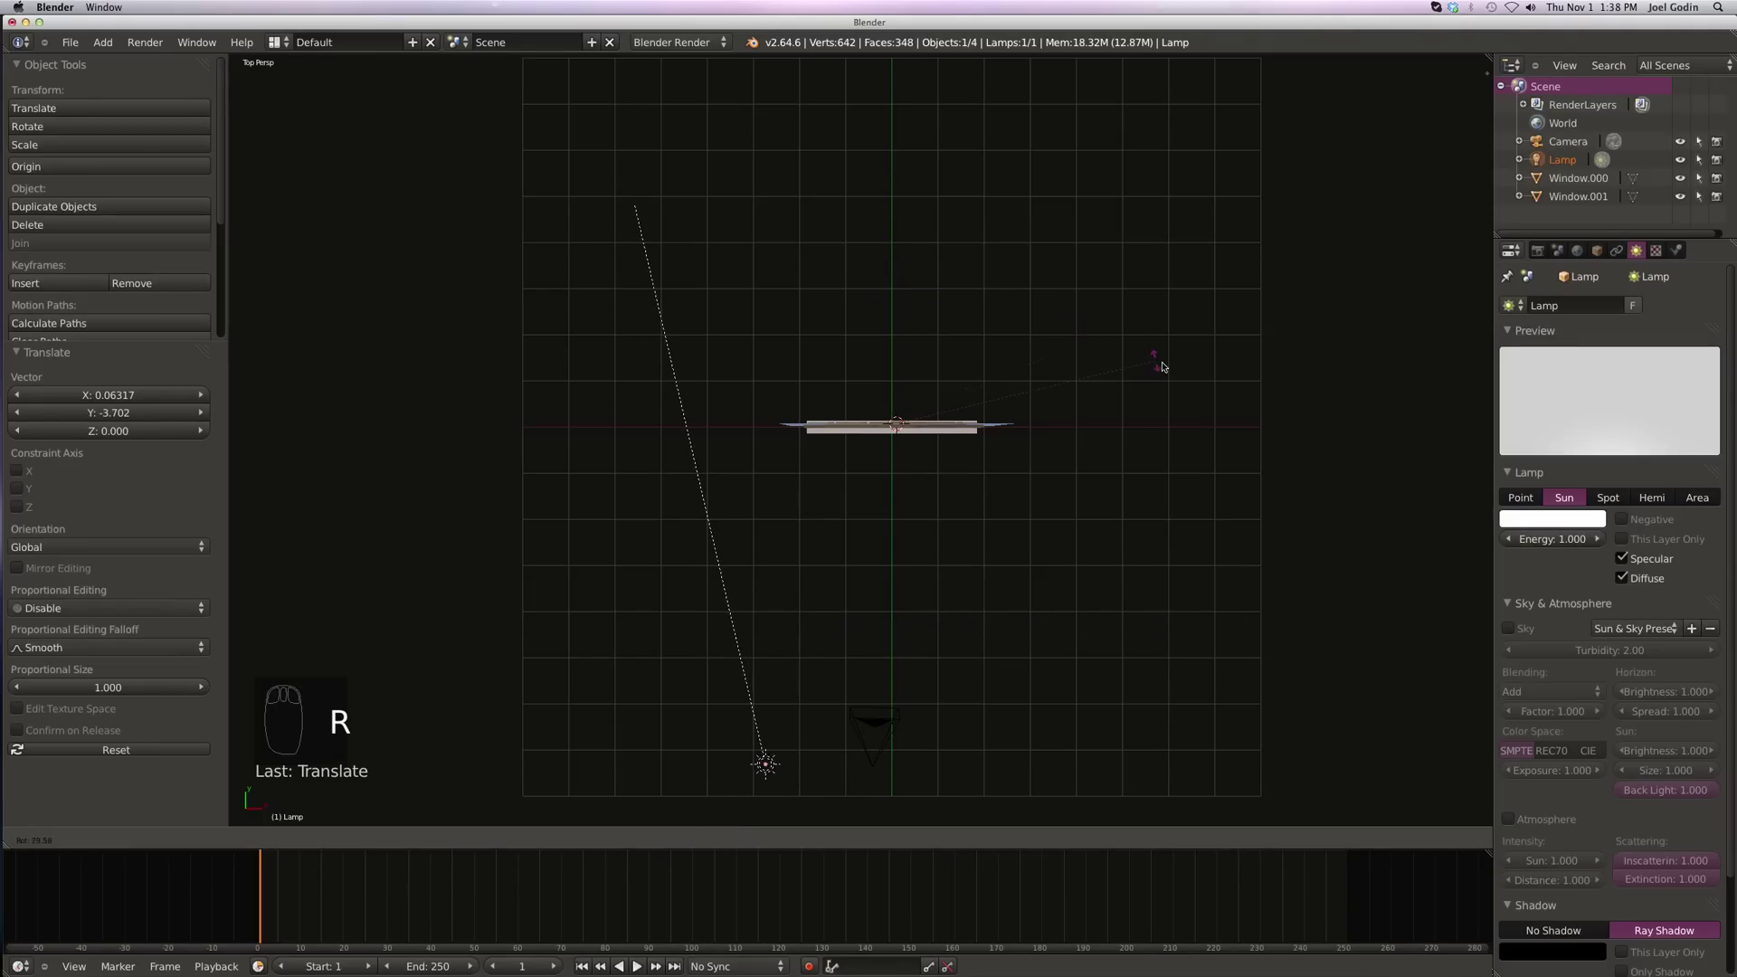
pyautogui.click(1228, 387)
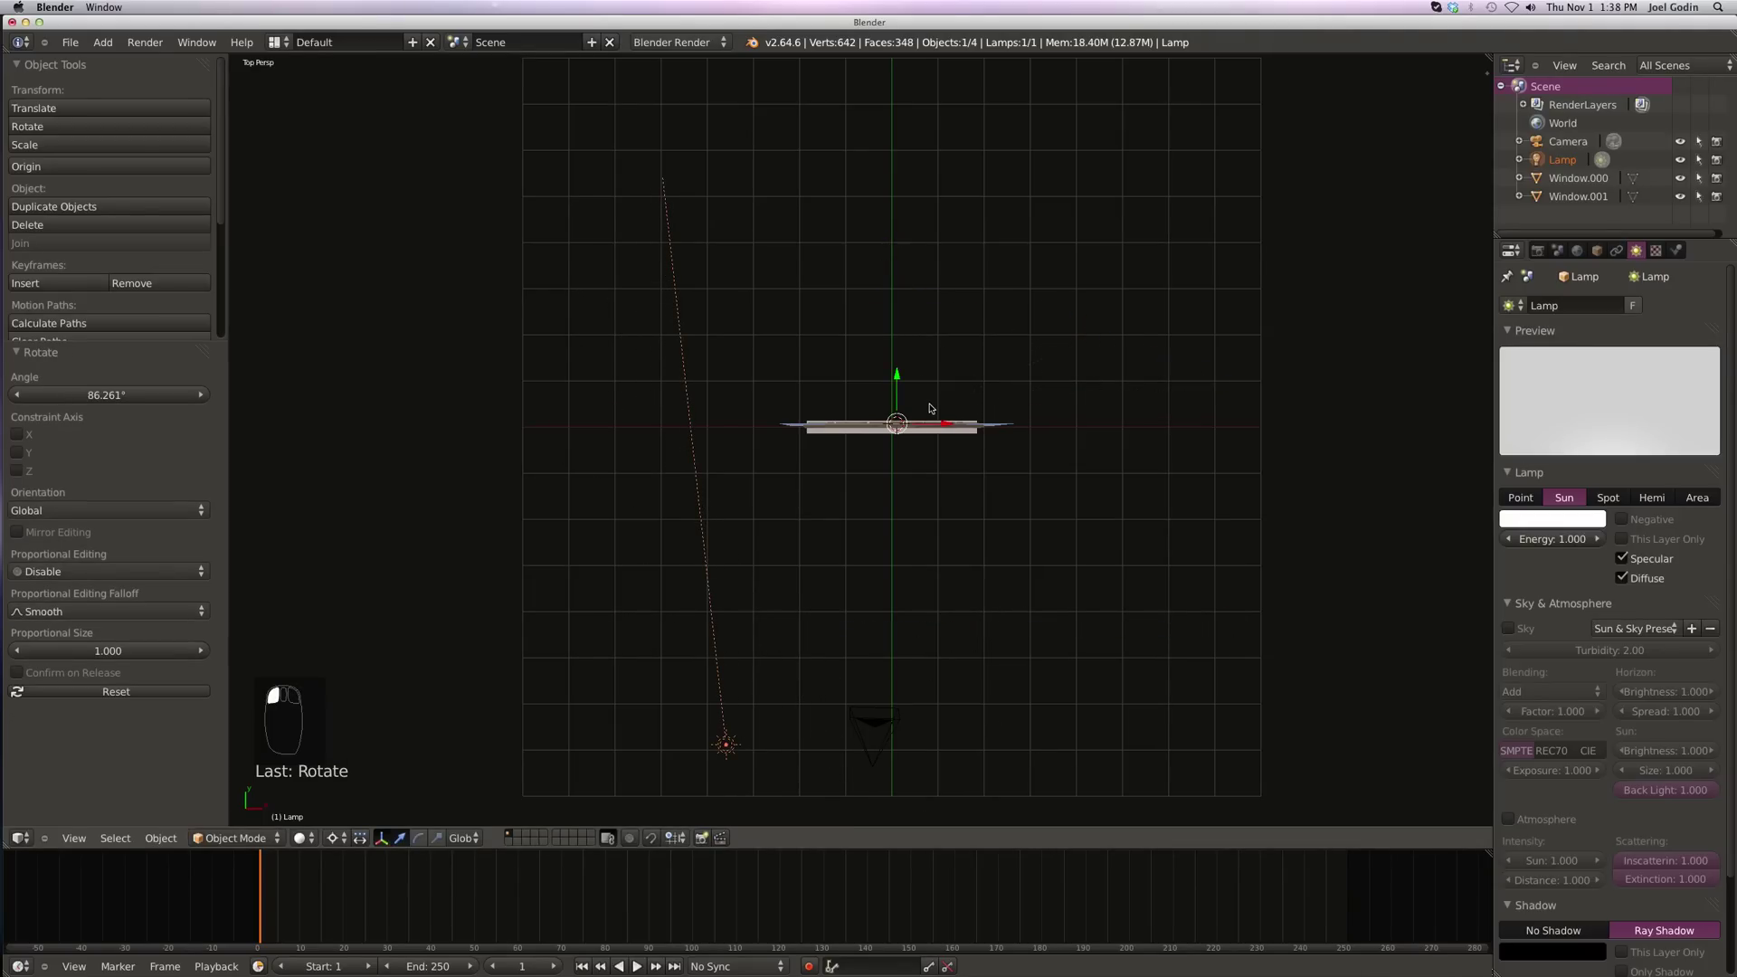
pyautogui.press('KP_0')
pyautogui.press('F12')
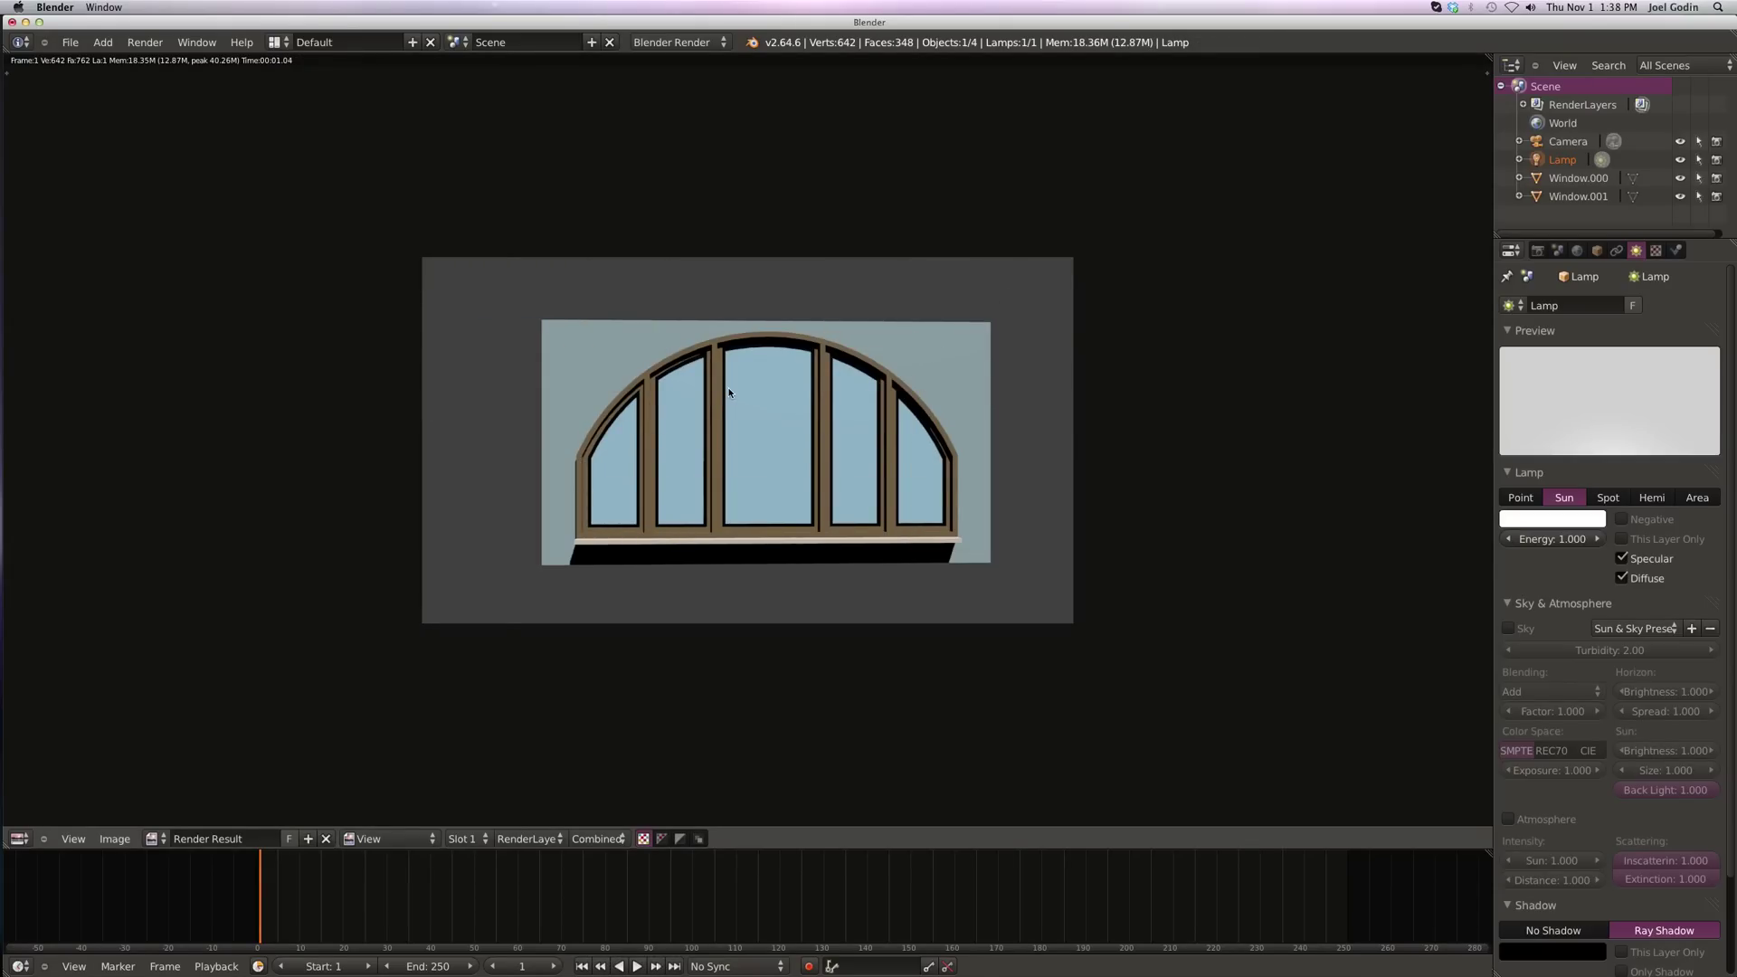
# Step: Close the Render Result window to return to the camera view
pyautogui.press('Escape')
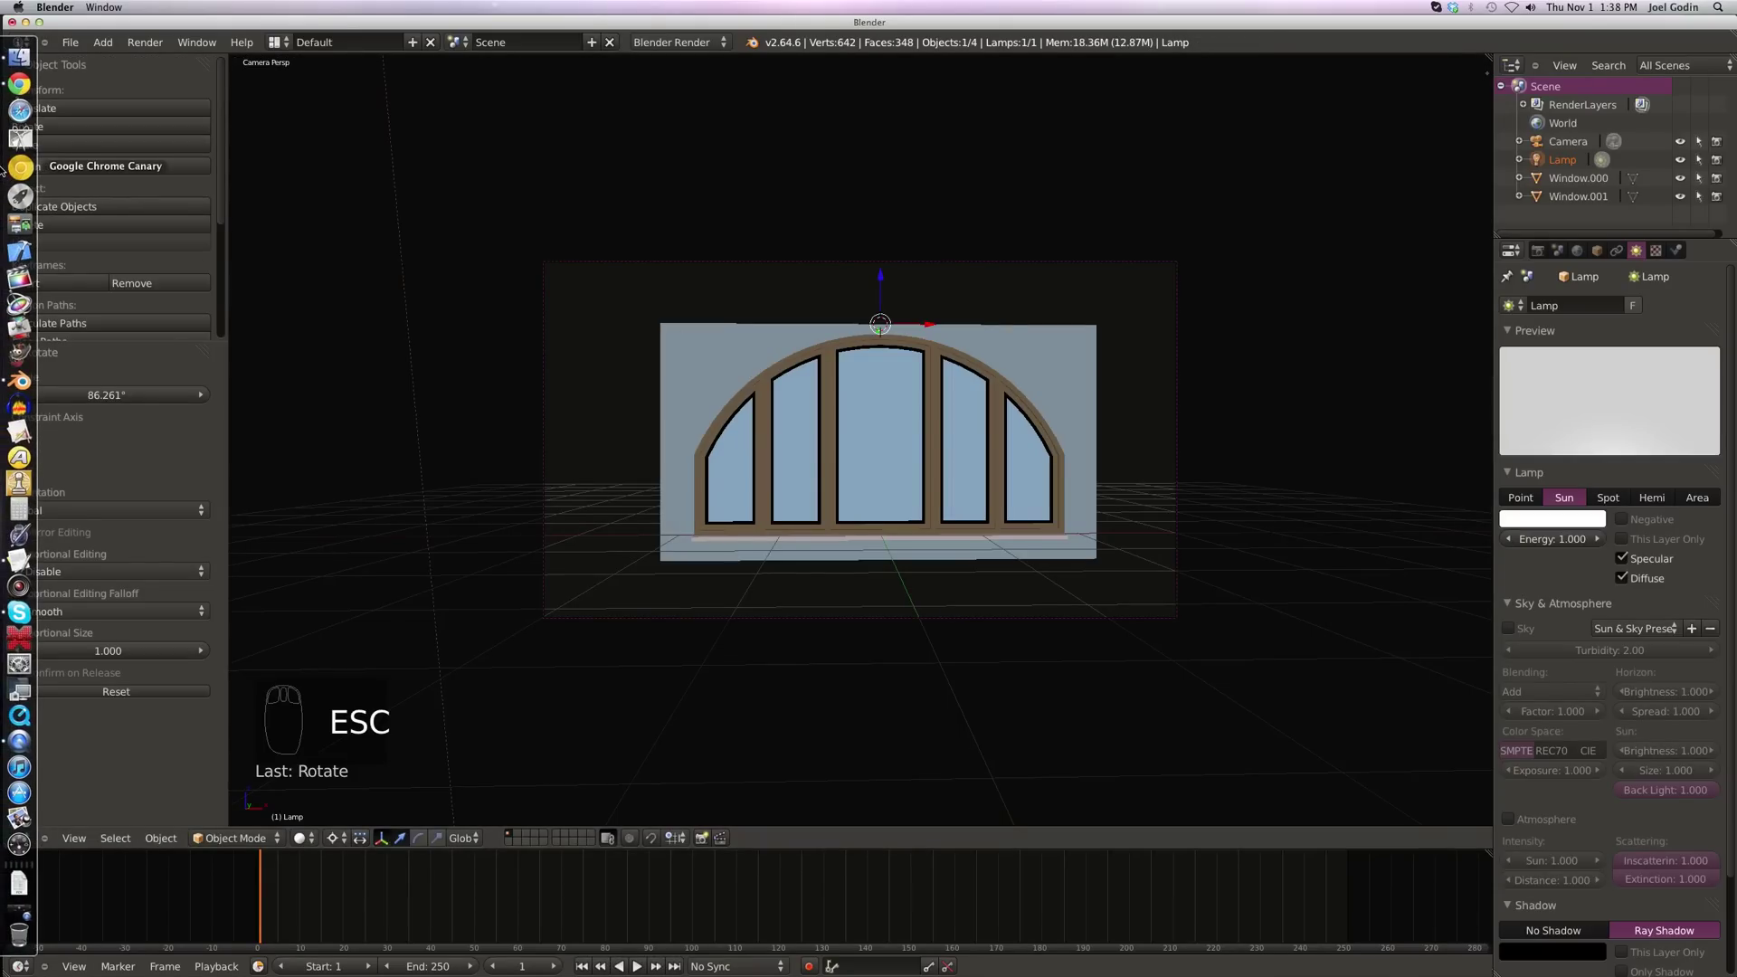